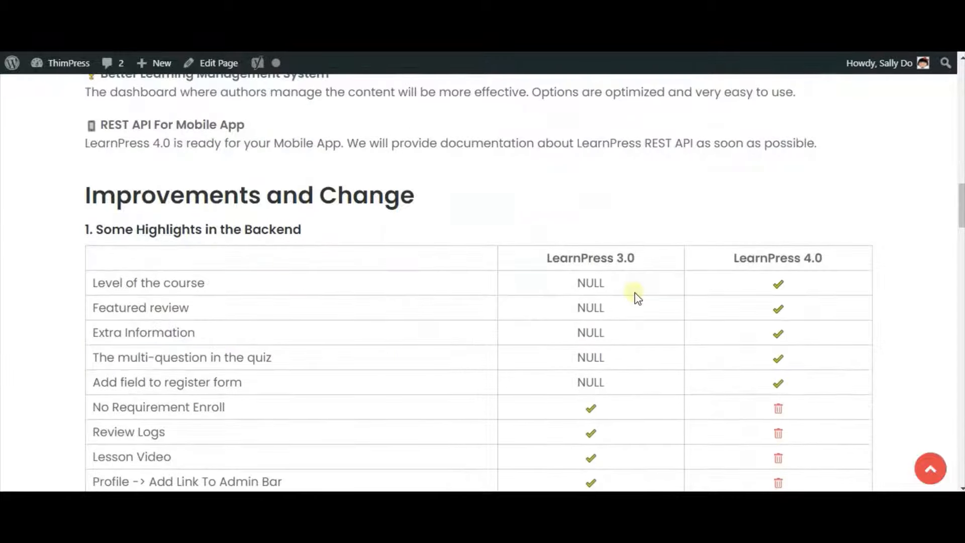
scroll(636, 294, up, 4)
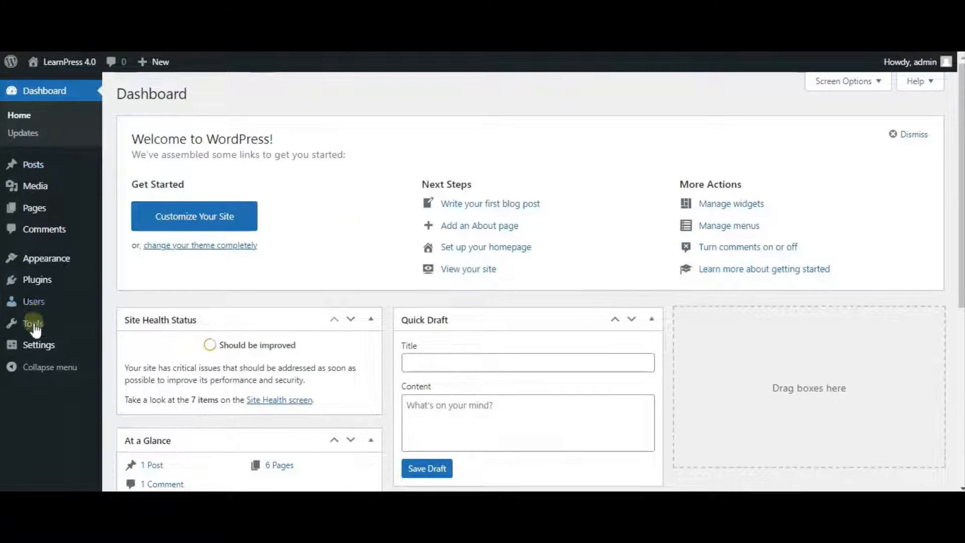
Upload the plugin archive learnpress 4.0.0 from the Desktop folder and install it on the site.
mouse_move(57, 213)
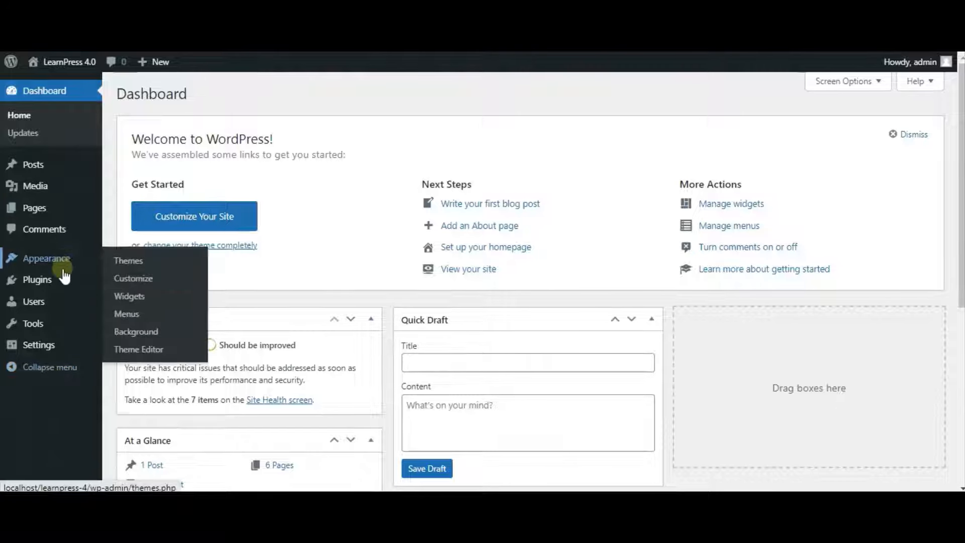
mouse_move(61, 283)
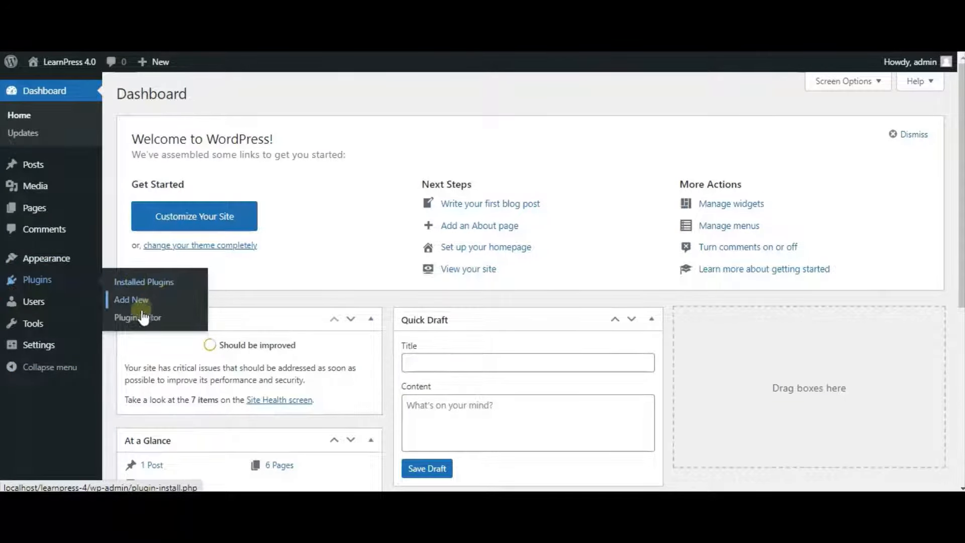
click(118, 303)
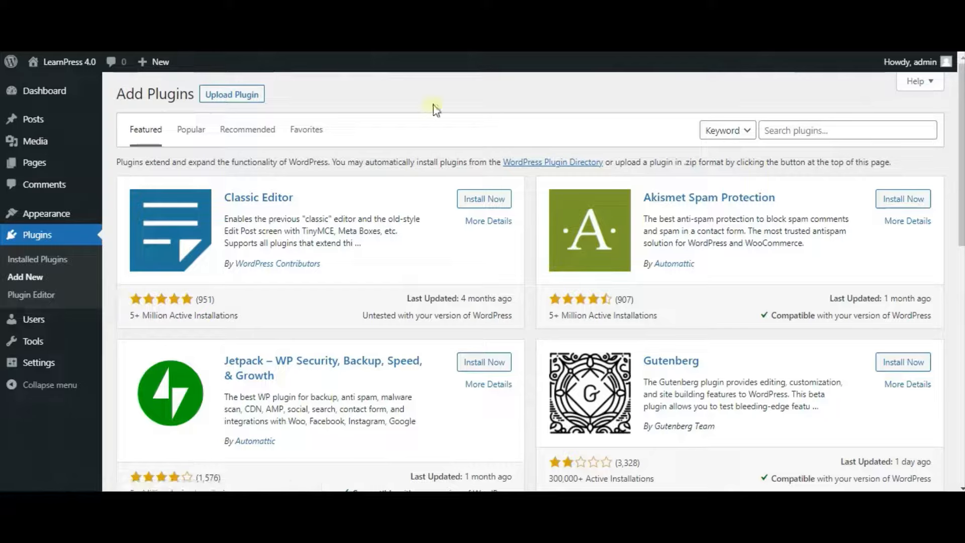
click(252, 100)
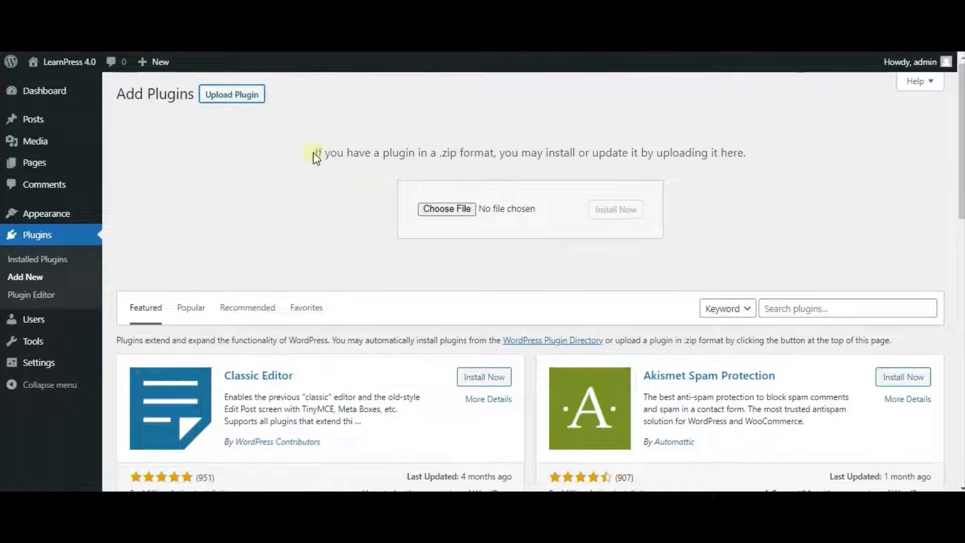
drag(314, 153, 517, 151)
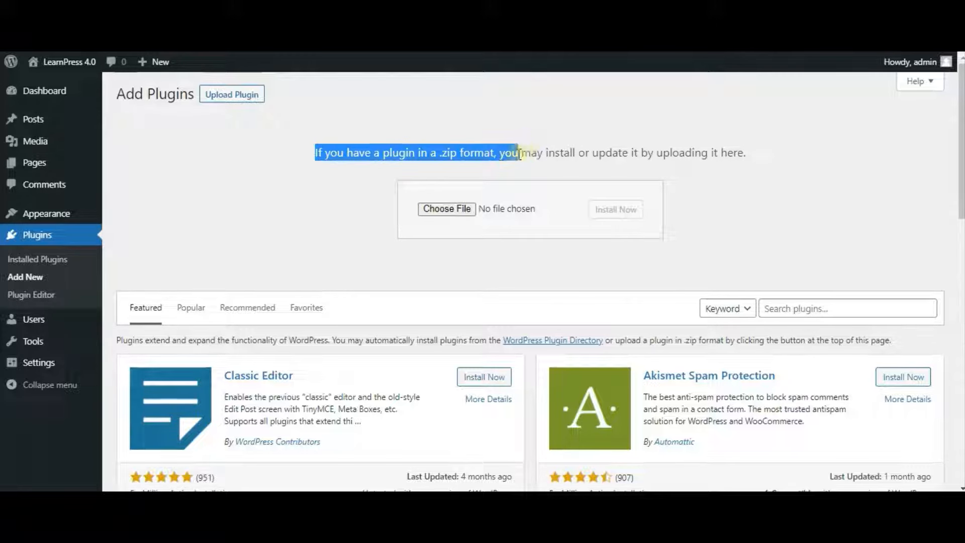
click(434, 213)
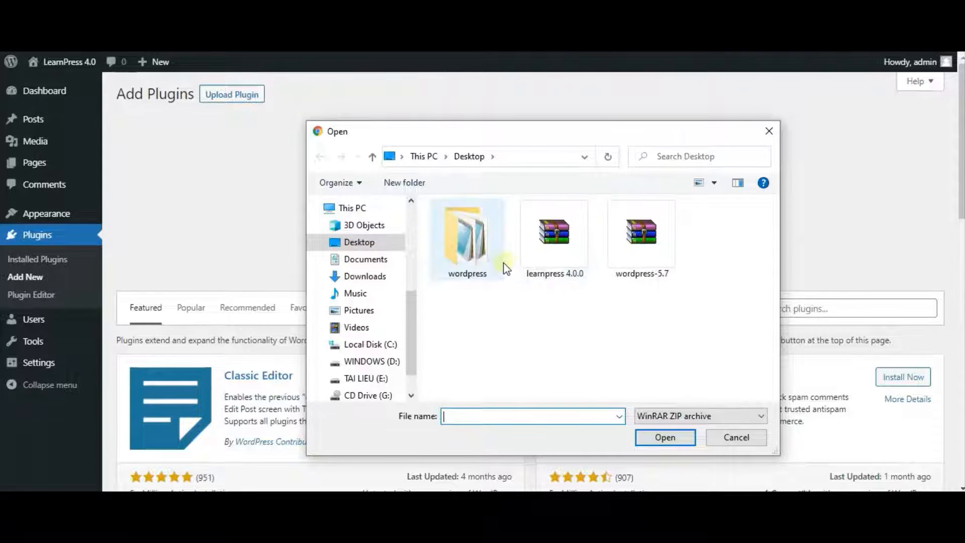
click(553, 246)
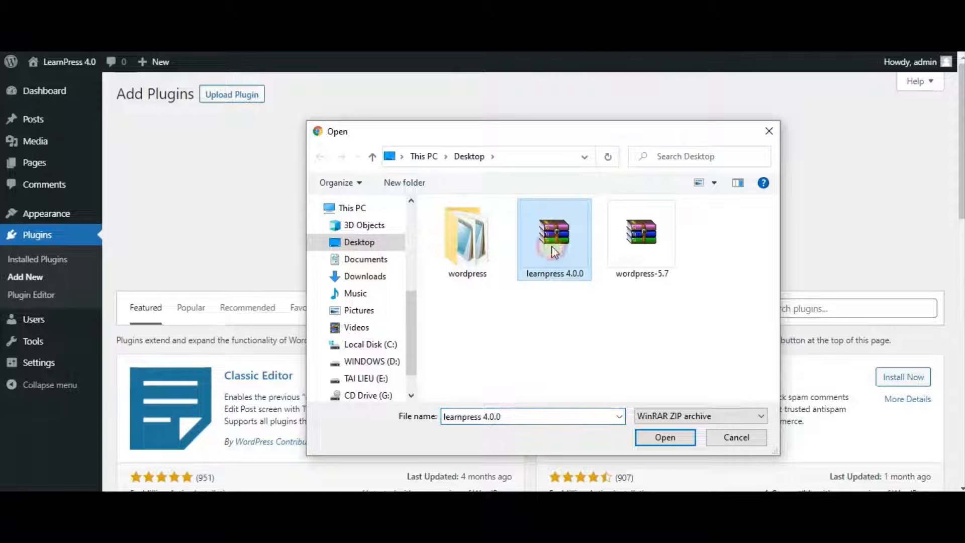
click(656, 441)
click(615, 210)
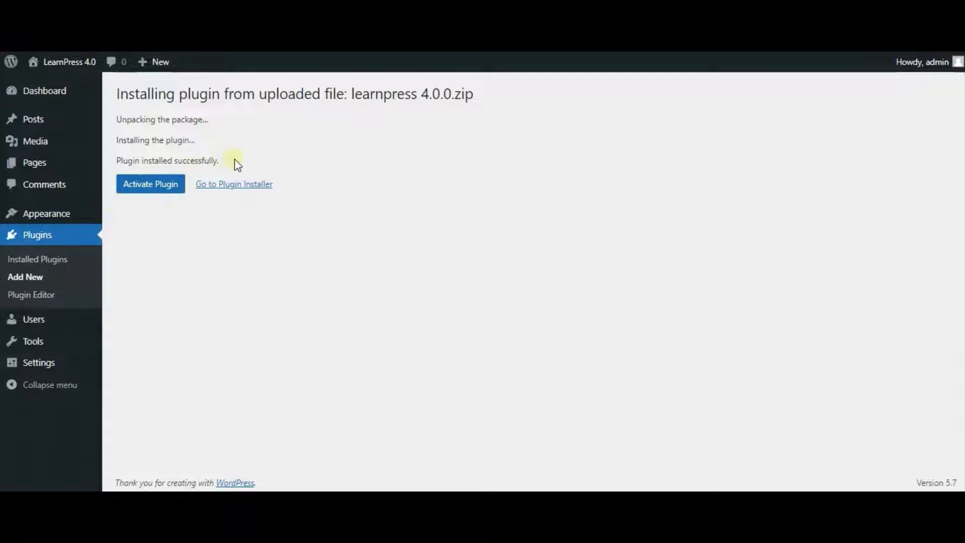
Activate the newly installed LearnPress plugin.
drag(236, 162, 113, 170)
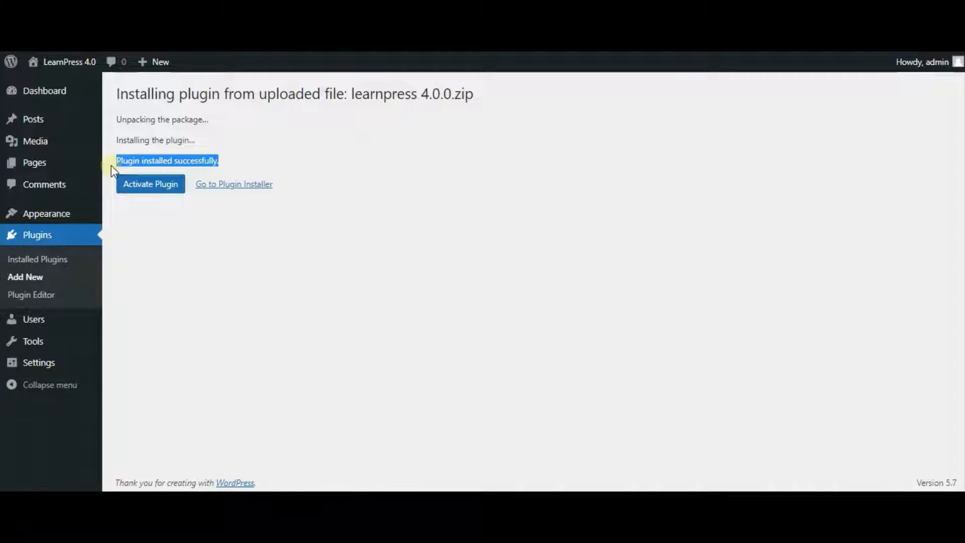
click(114, 170)
click(145, 190)
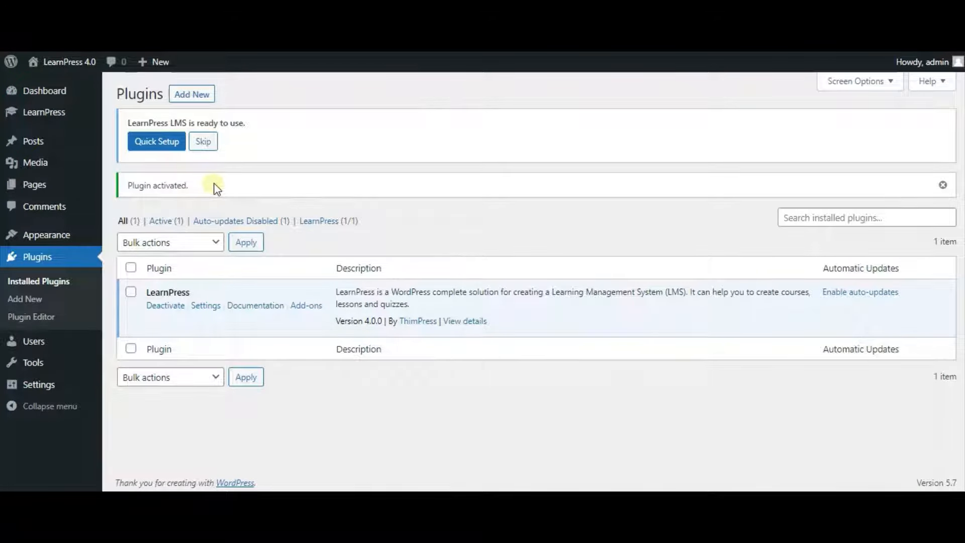
drag(213, 185, 123, 189)
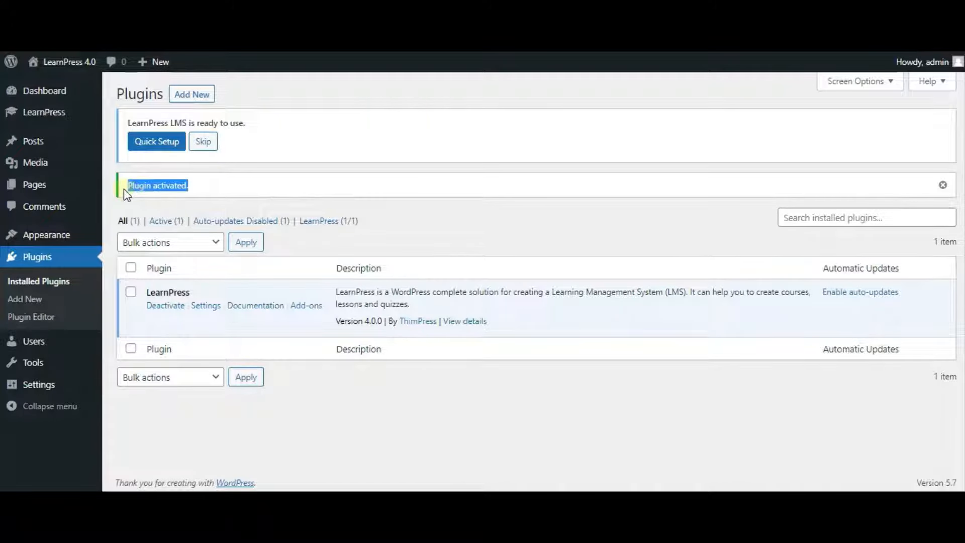
click(124, 188)
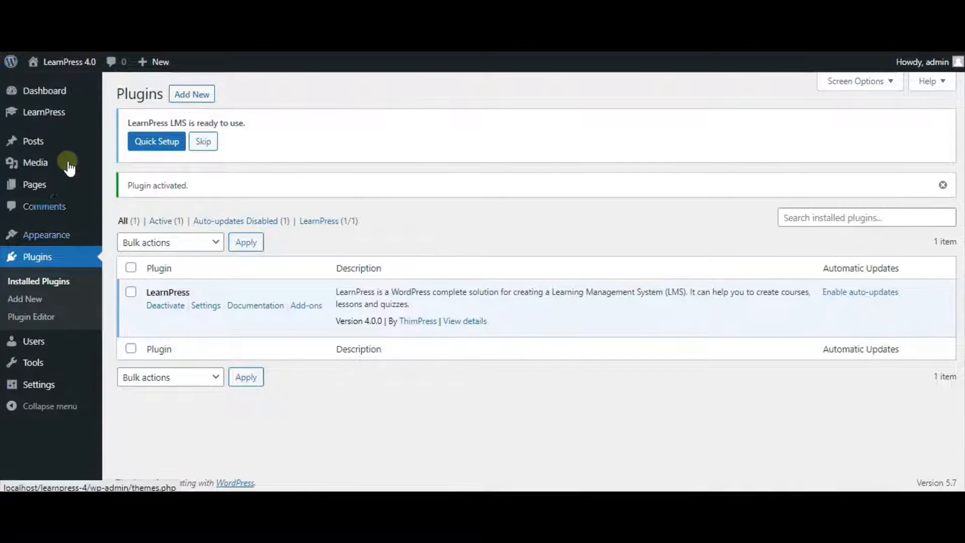
Open the LearnPress course list and start adding a new course.
mouse_move(61, 121)
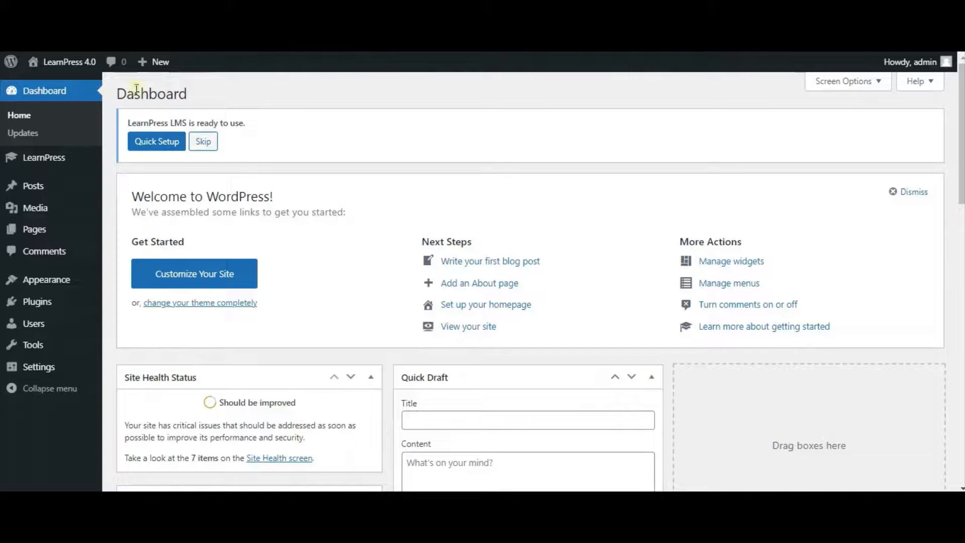
mouse_move(65, 158)
click(149, 160)
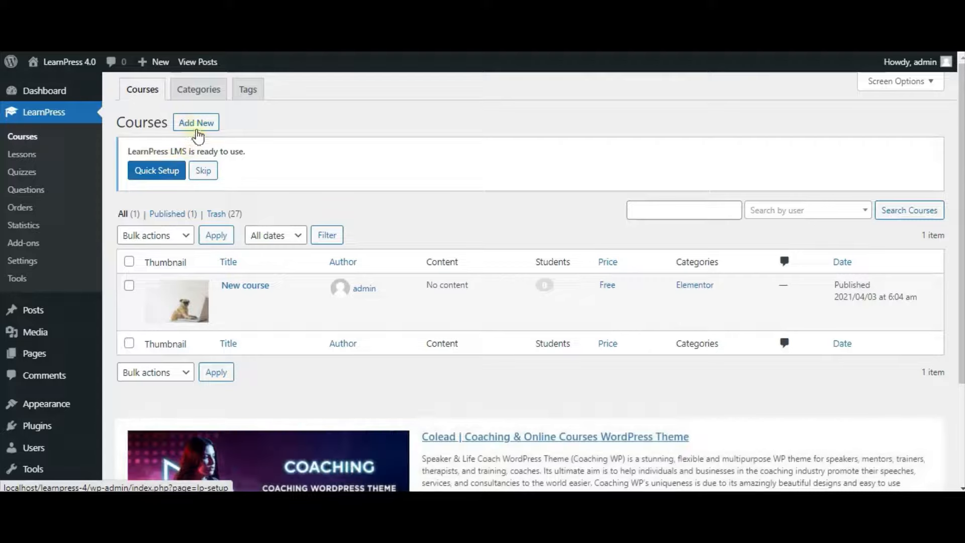
click(196, 124)
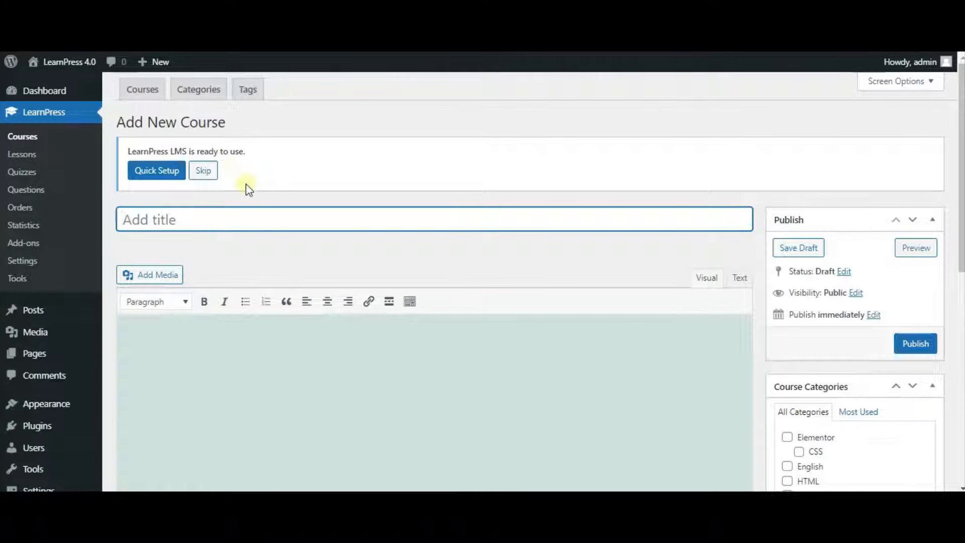
Look through the new course form, from the title and description editor to the curriculum, course settings, excerpt and discussion sections.
scroll(269, 270, down, 3)
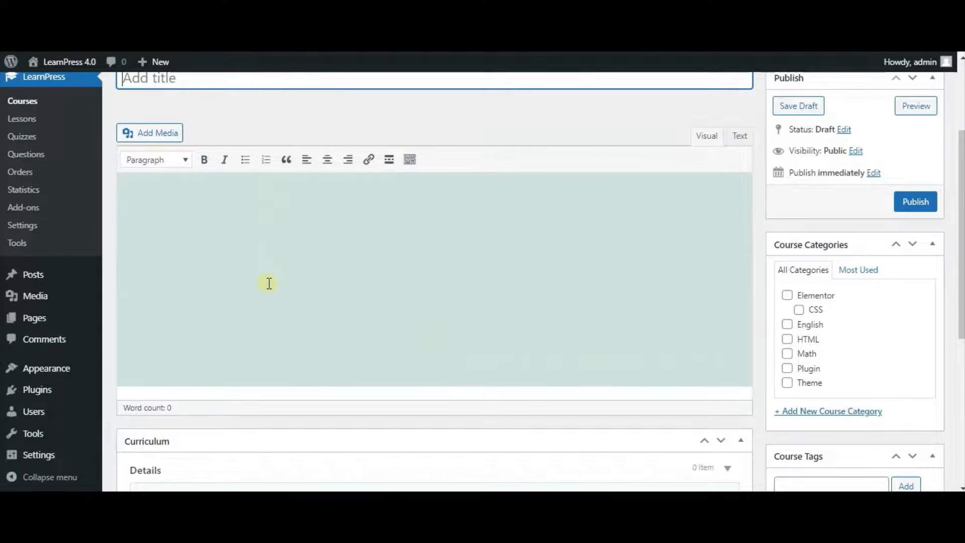
scroll(269, 283, down, 1)
click(250, 198)
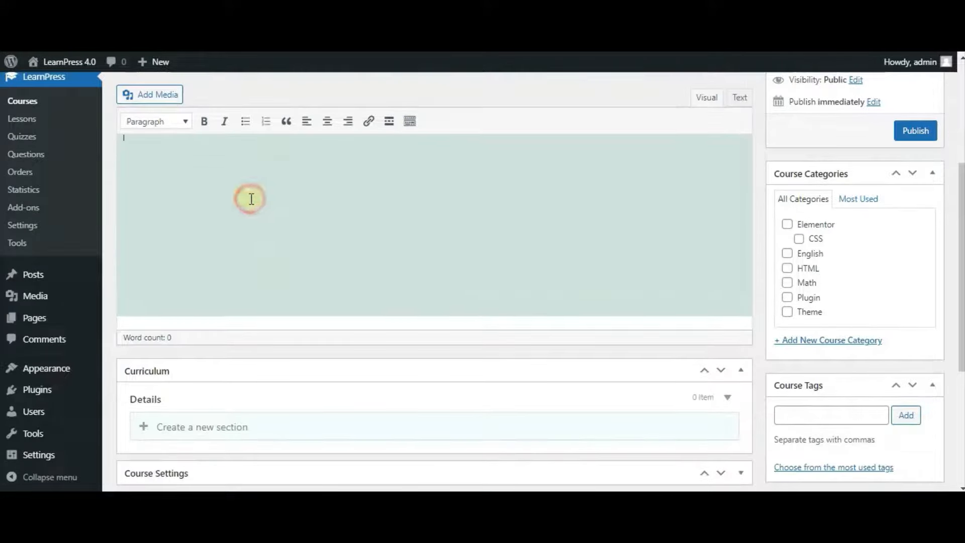
scroll(242, 277, up, 3)
click(225, 280)
scroll(224, 280, down, 2)
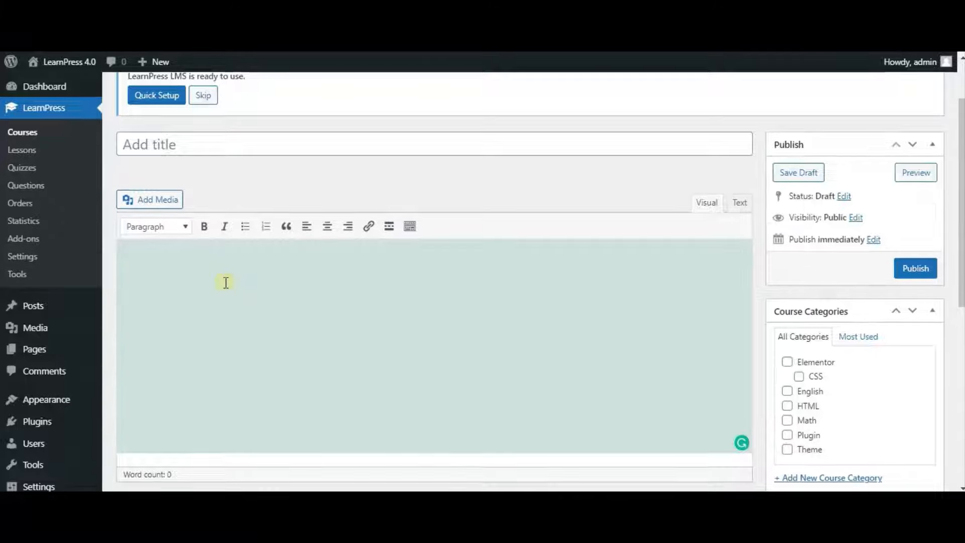
scroll(177, 352, down, 4)
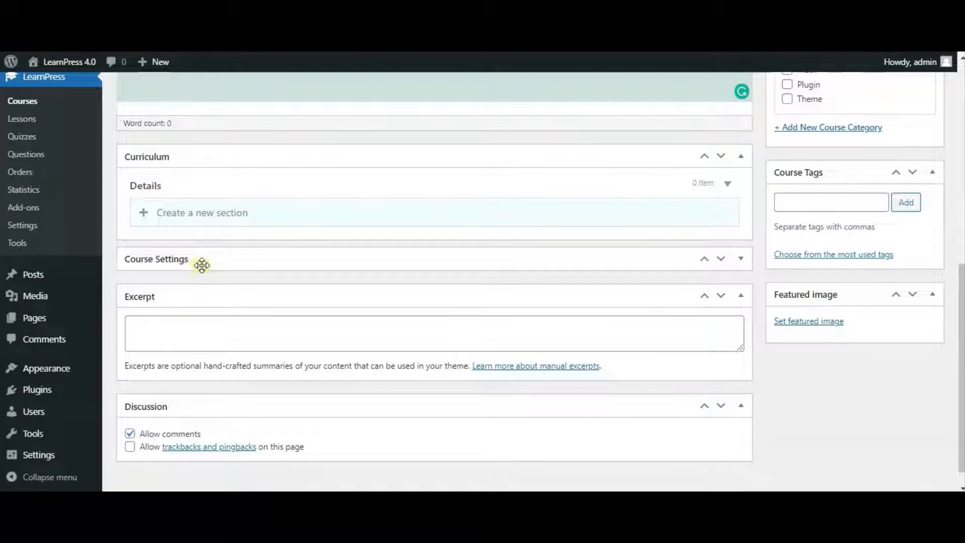
scroll(316, 280, up, 7)
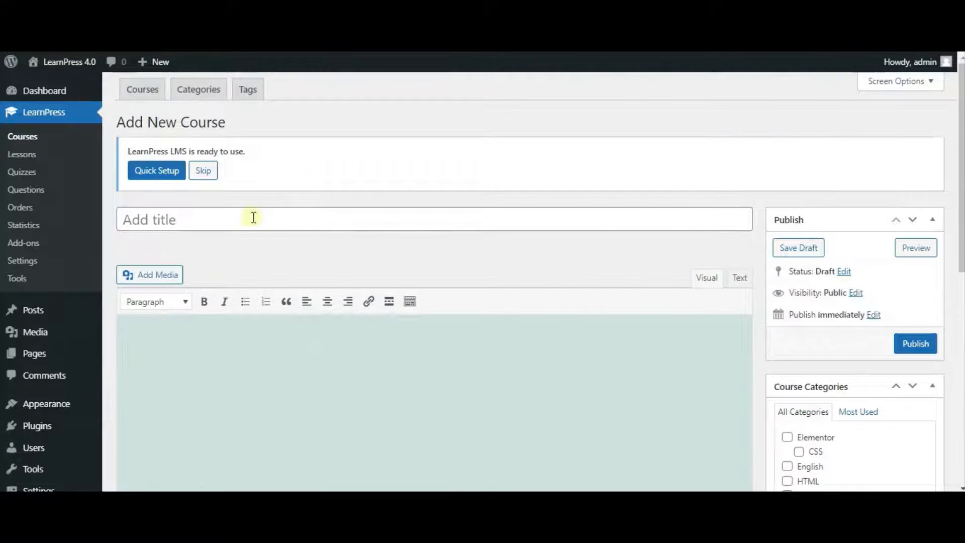
Title the new course "LearnPress 4" and publish it.
click(253, 217)
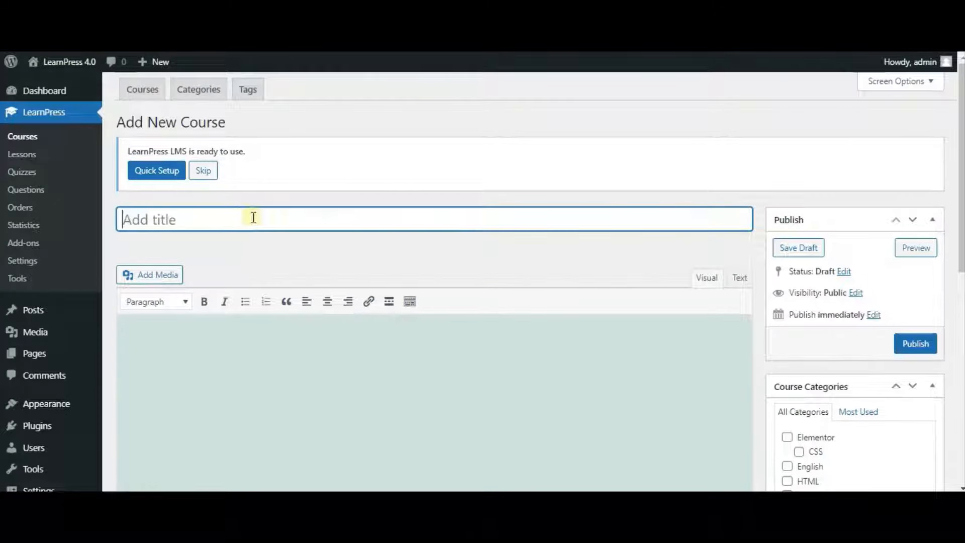
text(LearnPress 4)
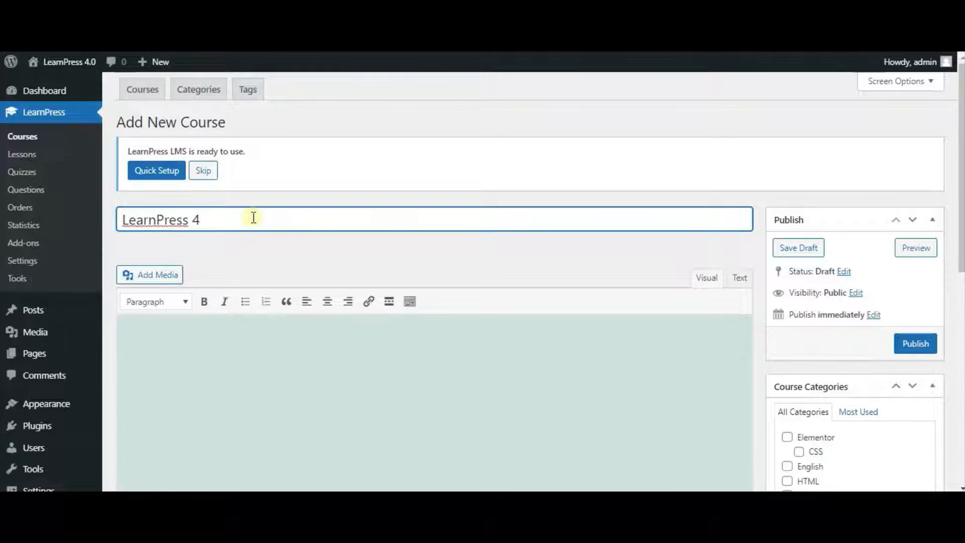
scroll(253, 226, down, 2)
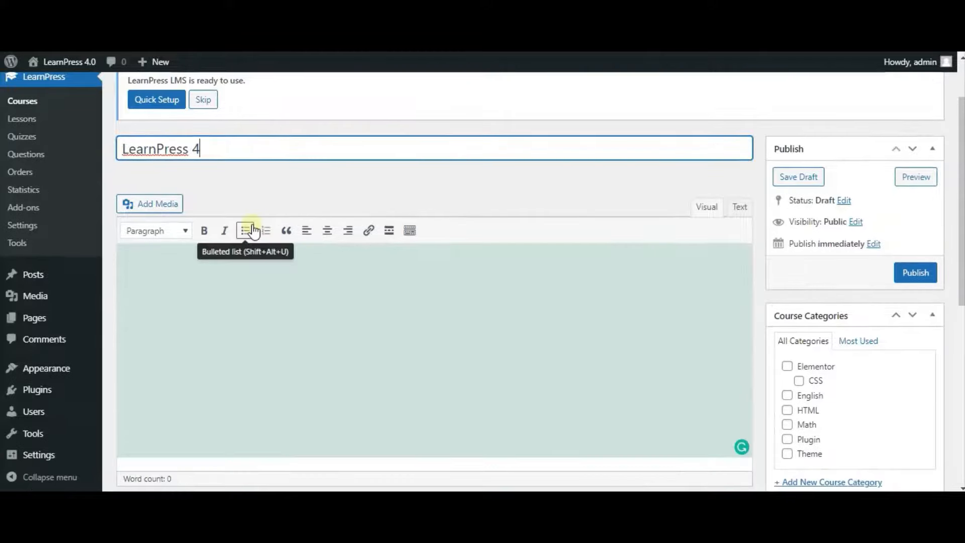
click(921, 274)
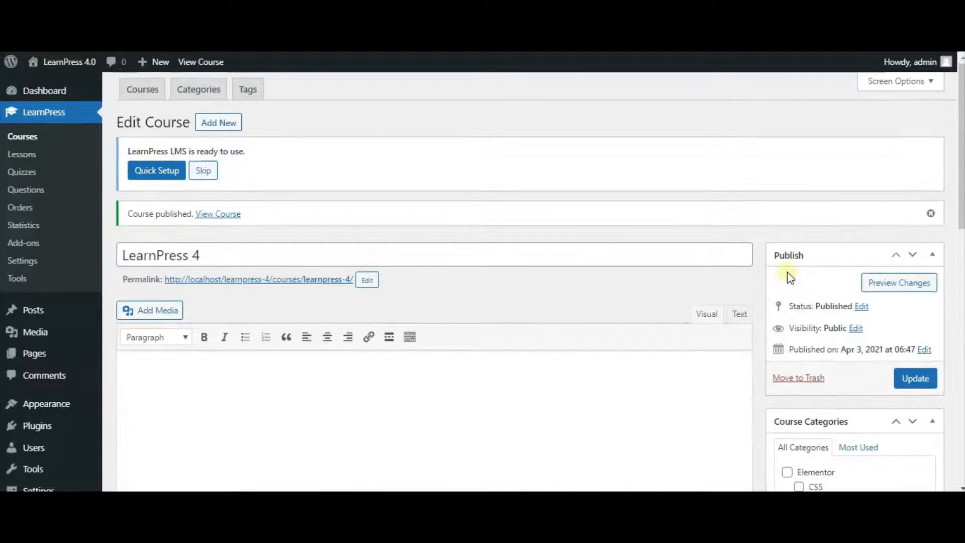
Fill the course description with the text beginning "LearnPress 4.0 Beta is now available for testing!" and add a blank line after it.
scroll(449, 197, down, 3)
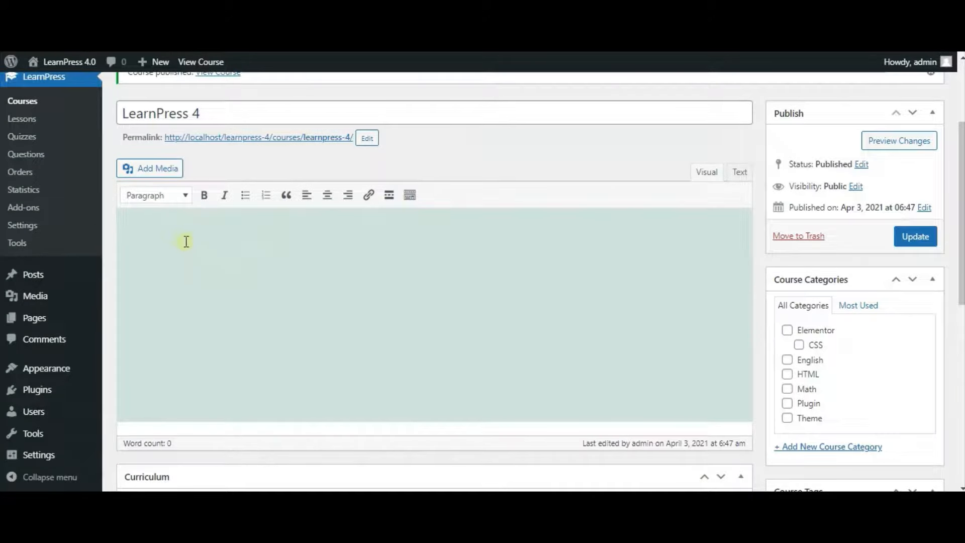
click(184, 241)
text(LearnPress 4.0 Beta is now available for testing!  This plugin is still in development, so we recommend that you run this version on a test site (use the default theme and please don’t activate any LearnPress addons). You can test the LearnPress 4.0 Beta in two ways:  Try the LearnPress 4.0 Beta plugin (git branch develop). Or download the beta here (zip). The target of this beta version is for the official release on December 20, 2020. Your help is needed to ensure this release is tested properly.)
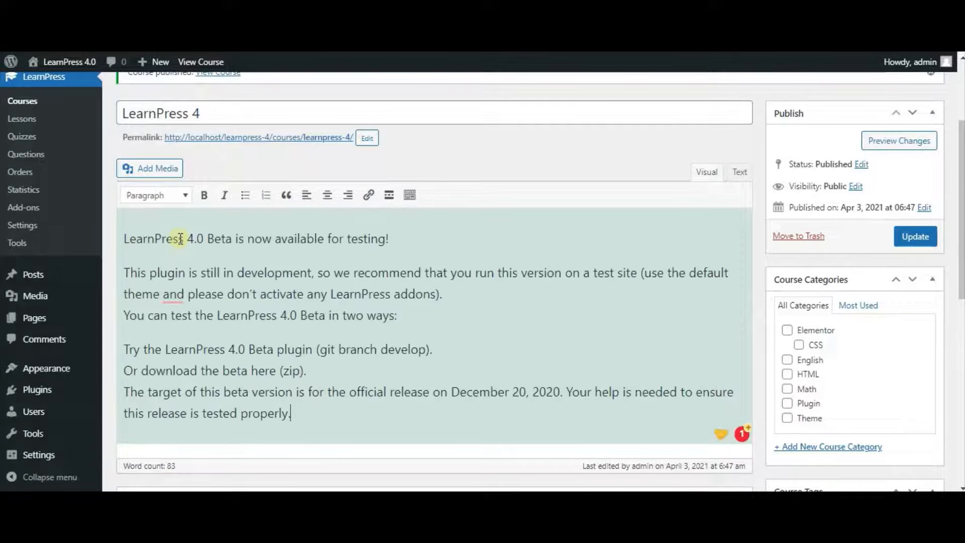
key(Return)
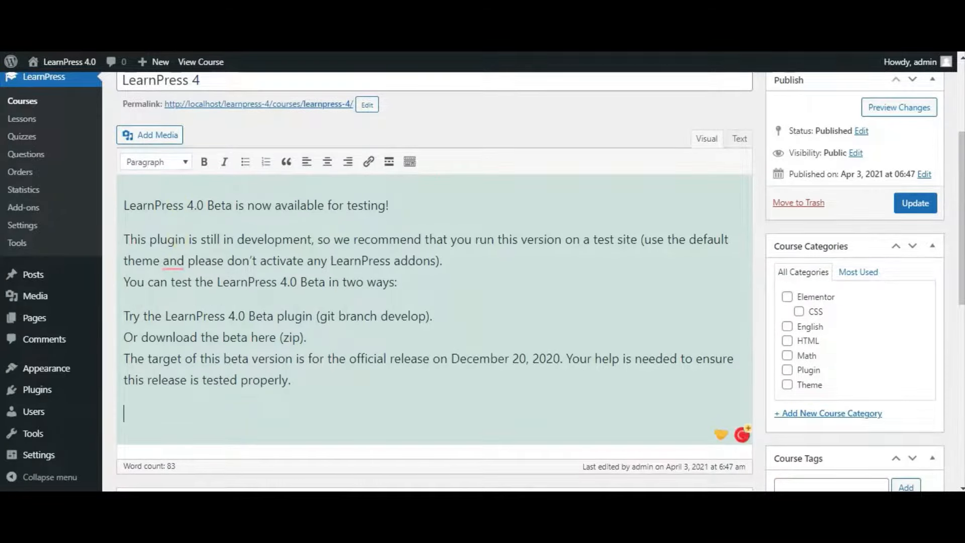
Insert the existing media library picture of a laptop on a desk at the end of the course description.
click(156, 135)
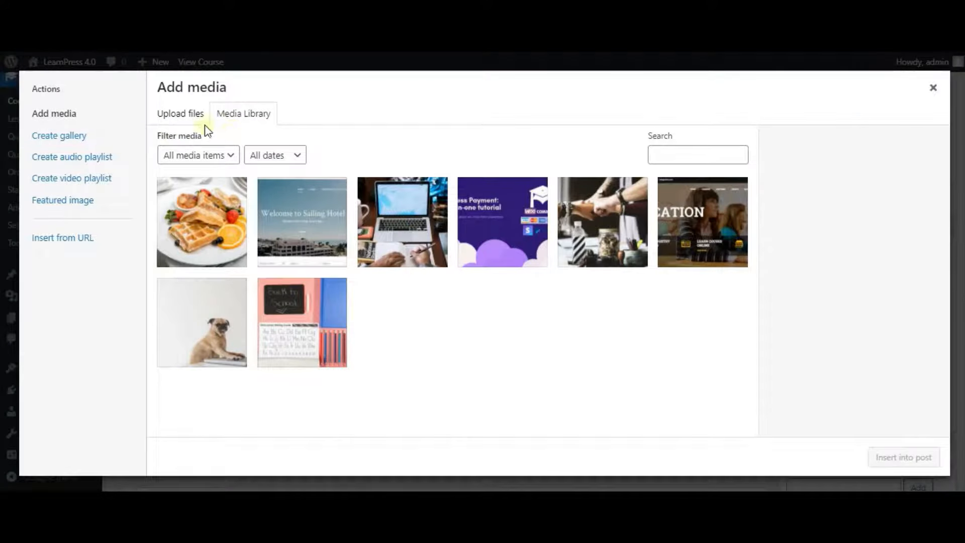
click(195, 126)
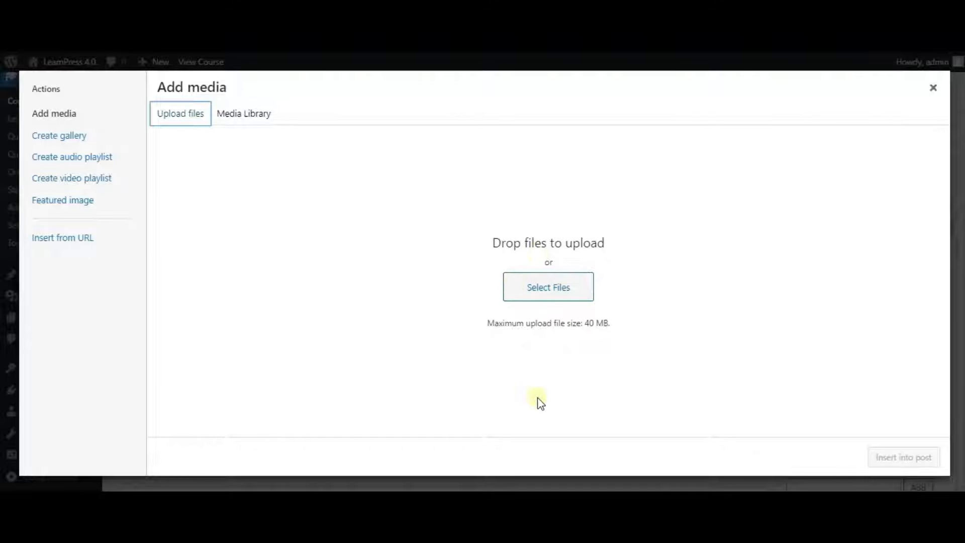
click(259, 113)
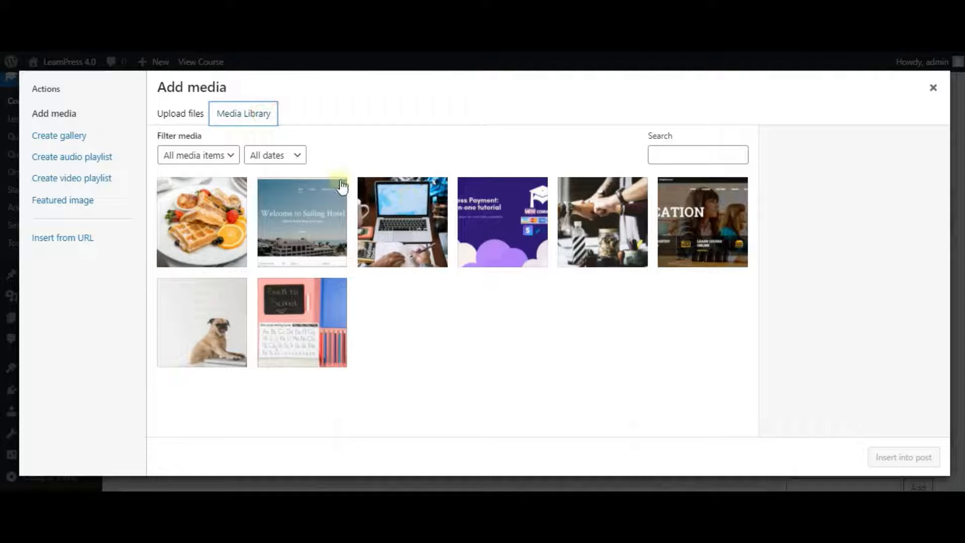
click(400, 224)
click(911, 458)
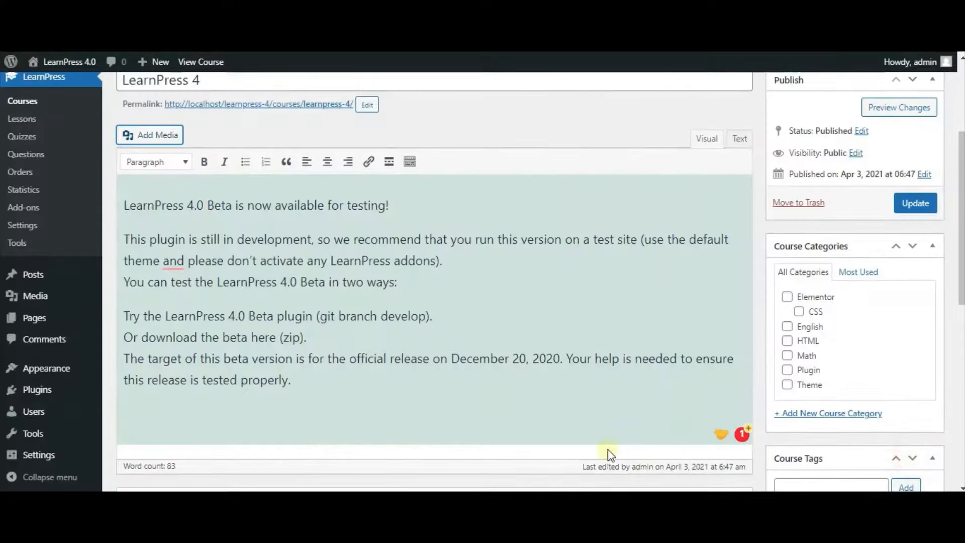
Check the description with its picture and save the changes to the published LearnPress 4 course.
scroll(593, 393, down, 5)
scroll(943, 198, up, 4)
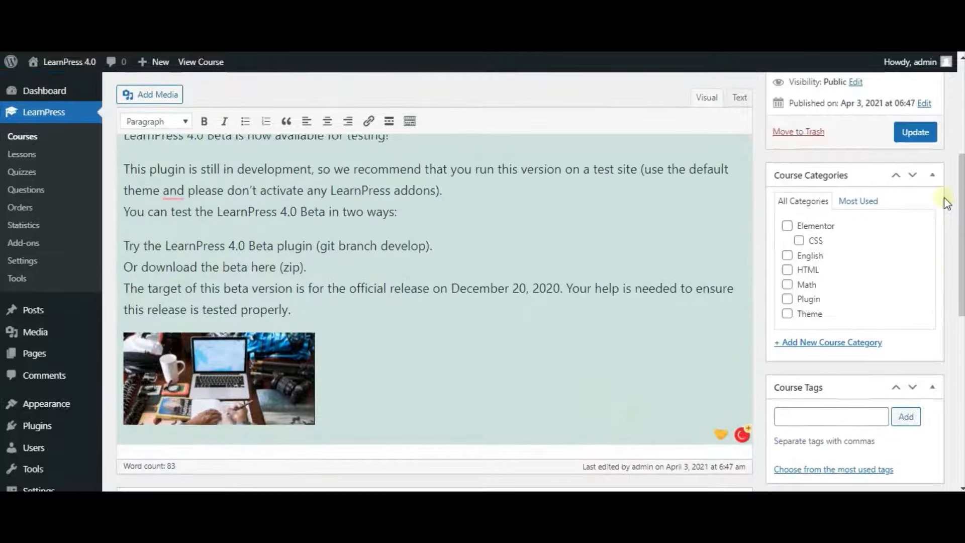
scroll(923, 230, up, 3)
scroll(909, 246, down, 2)
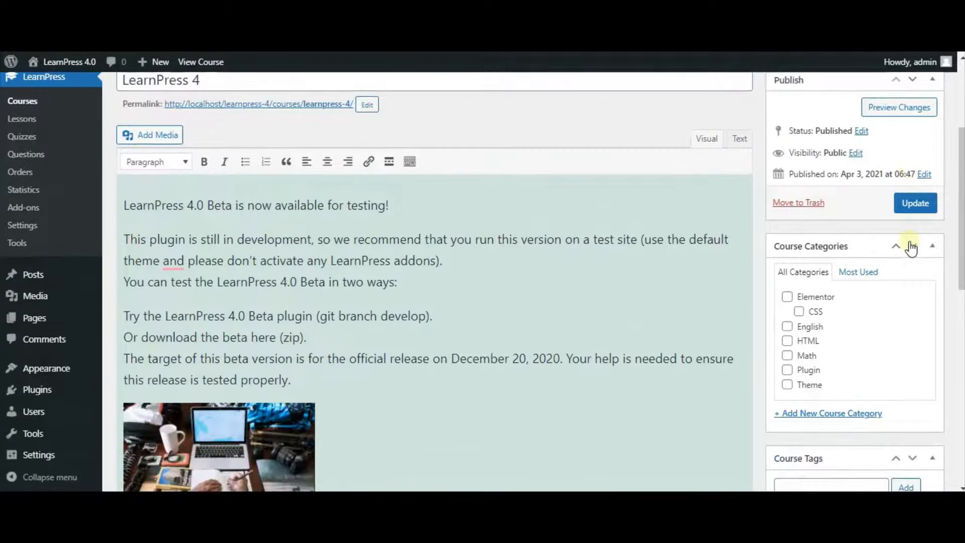
click(914, 205)
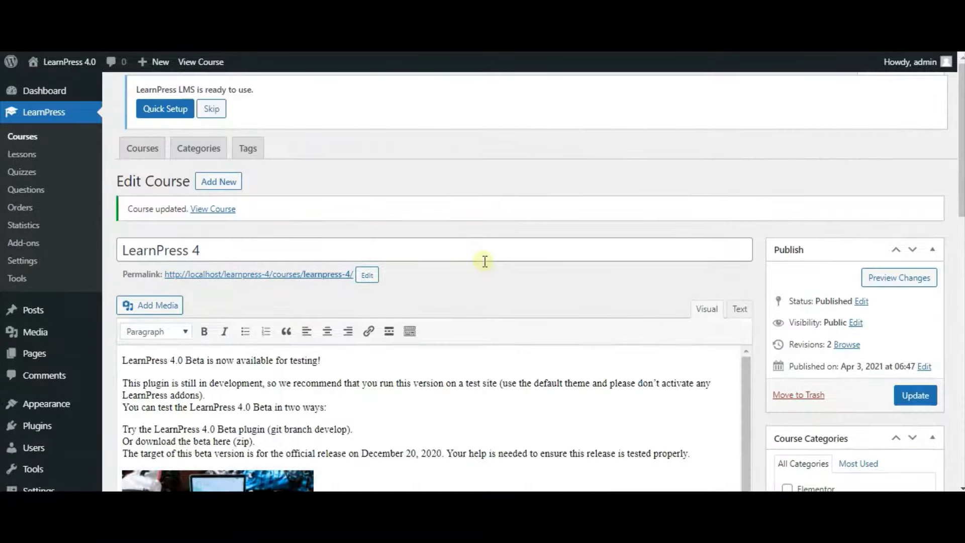
Set the existing media library picture back-to-school-flatlay as the course's featured image.
scroll(556, 291, down, 4)
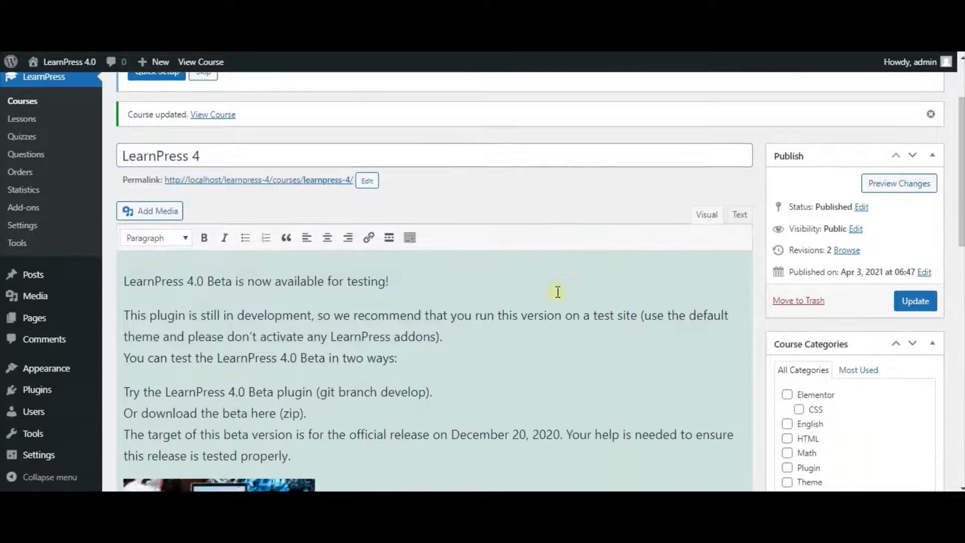
scroll(788, 352, down, 2)
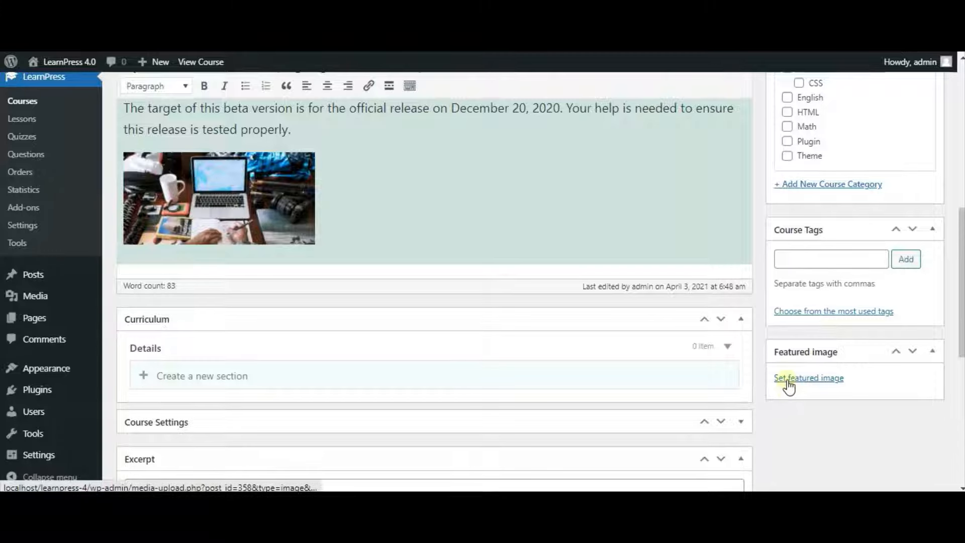
click(788, 382)
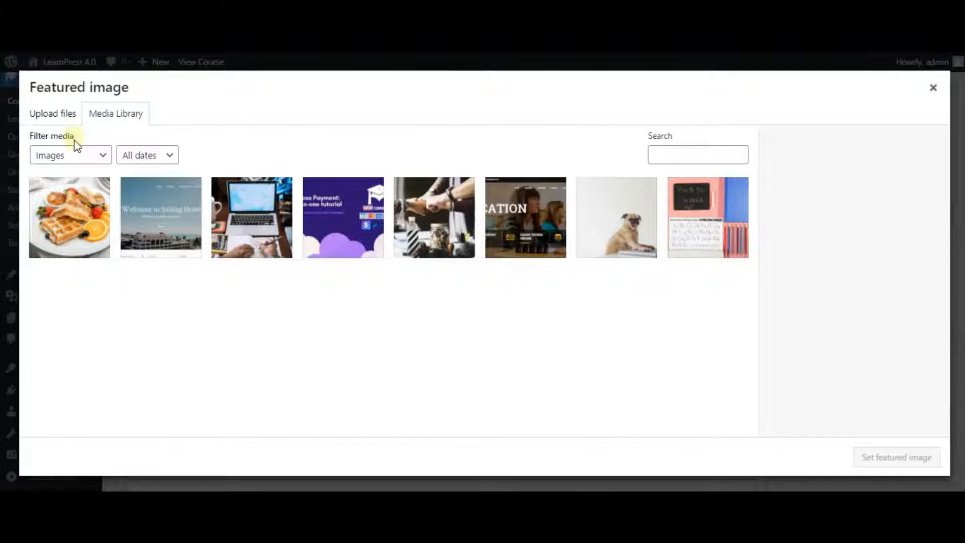
click(55, 114)
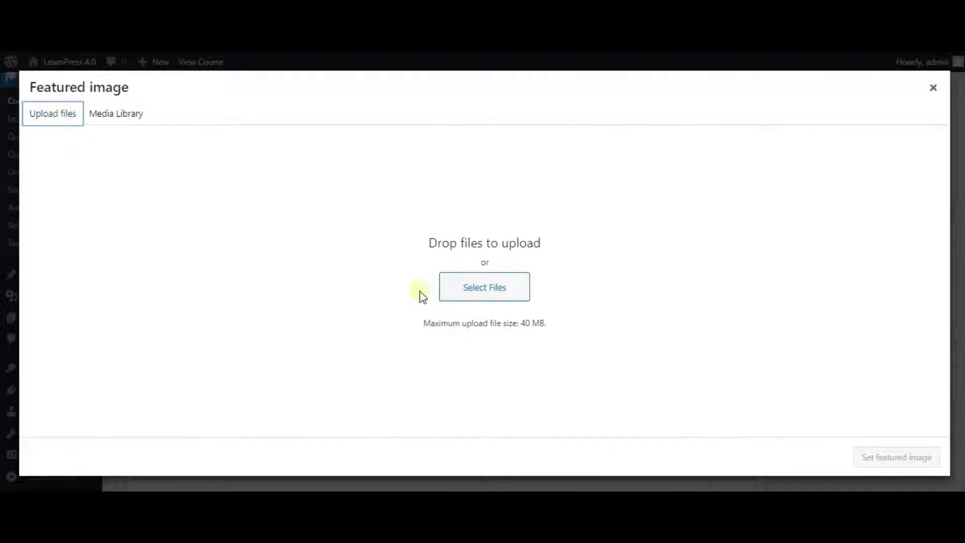
click(124, 116)
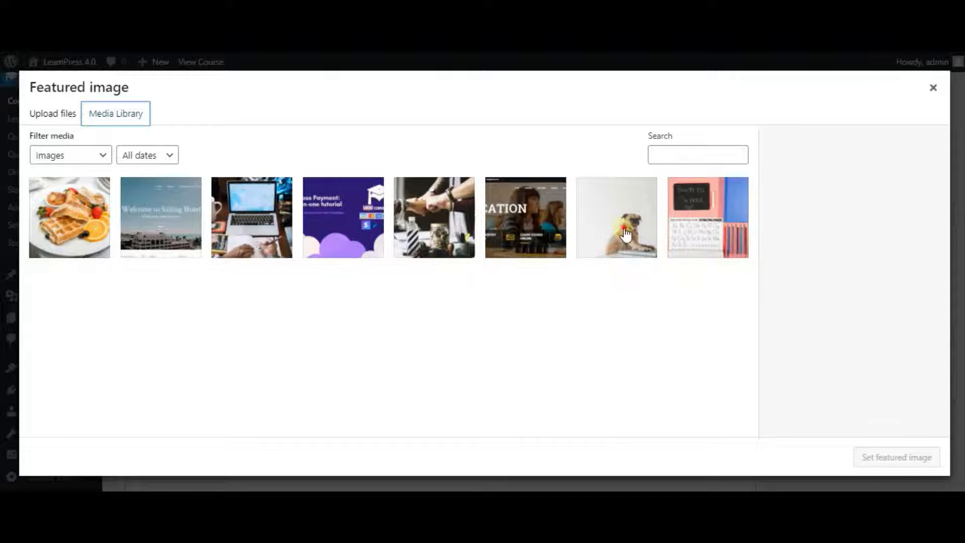
click(649, 247)
scroll(889, 306, down, 2)
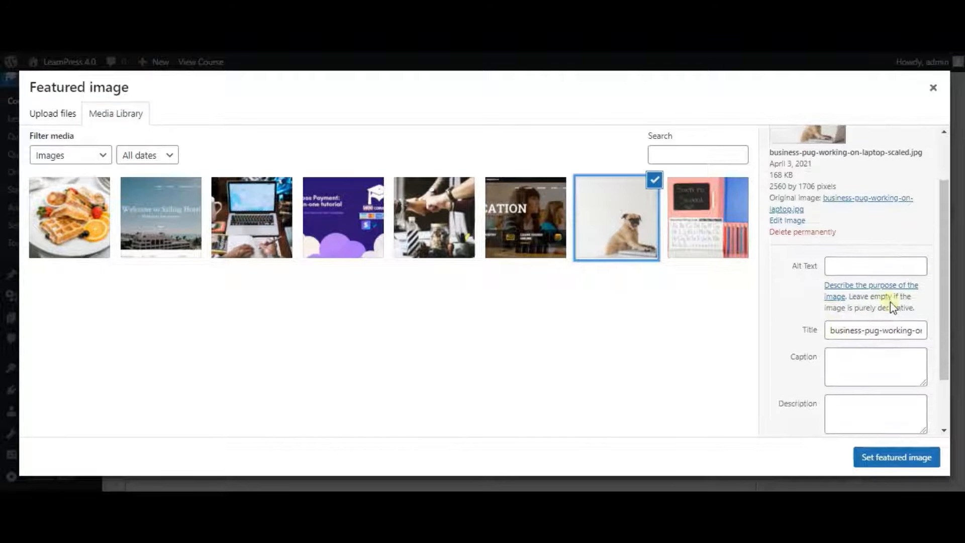
click(700, 236)
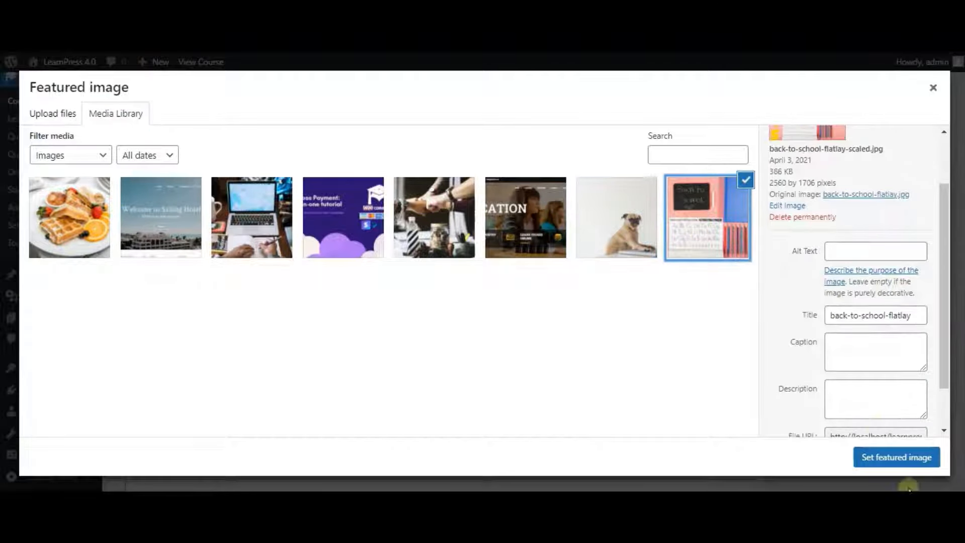
click(887, 459)
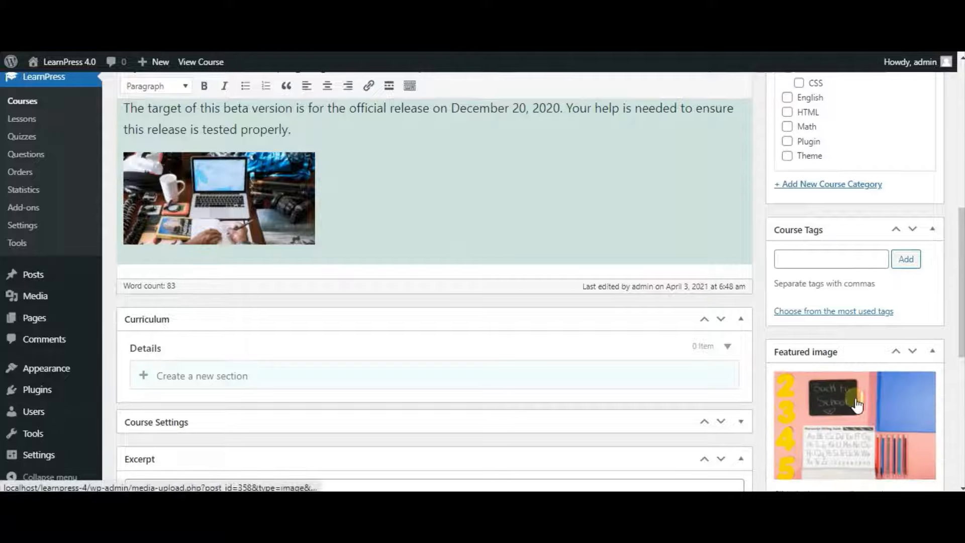
Assign the LearnPress 4 course to the existing Elementor category.
scroll(856, 402, down, 1)
scroll(839, 373, down, 3)
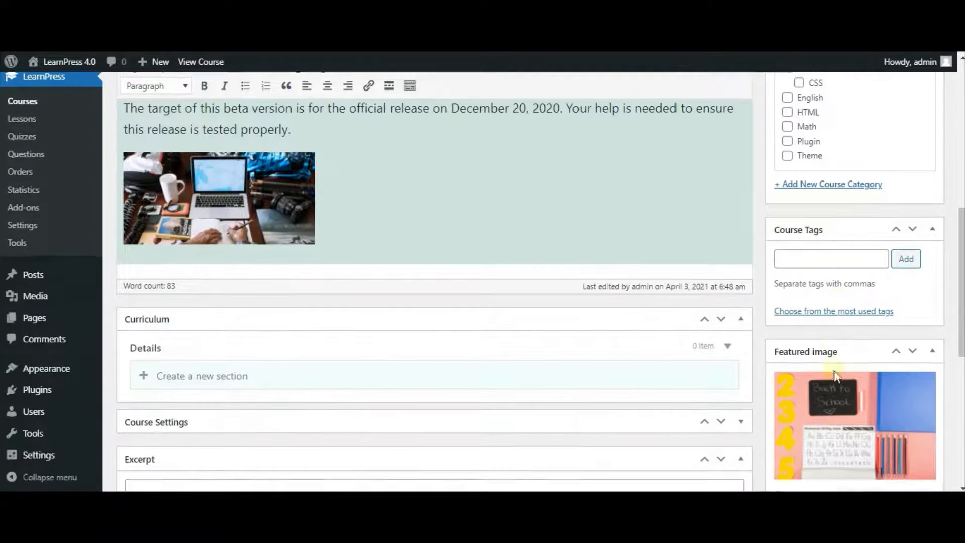
scroll(835, 373, up, 3)
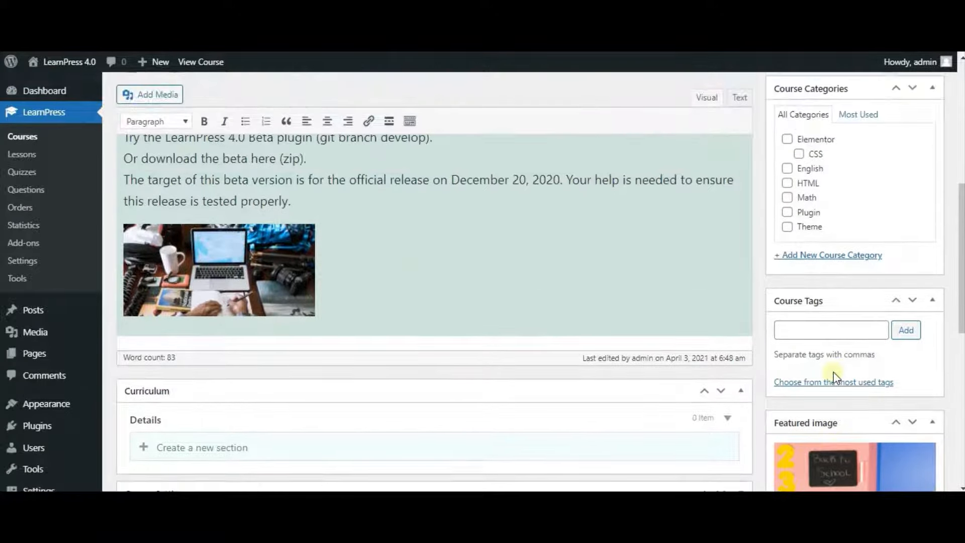
scroll(831, 304, up, 1)
scroll(834, 309, up, 1)
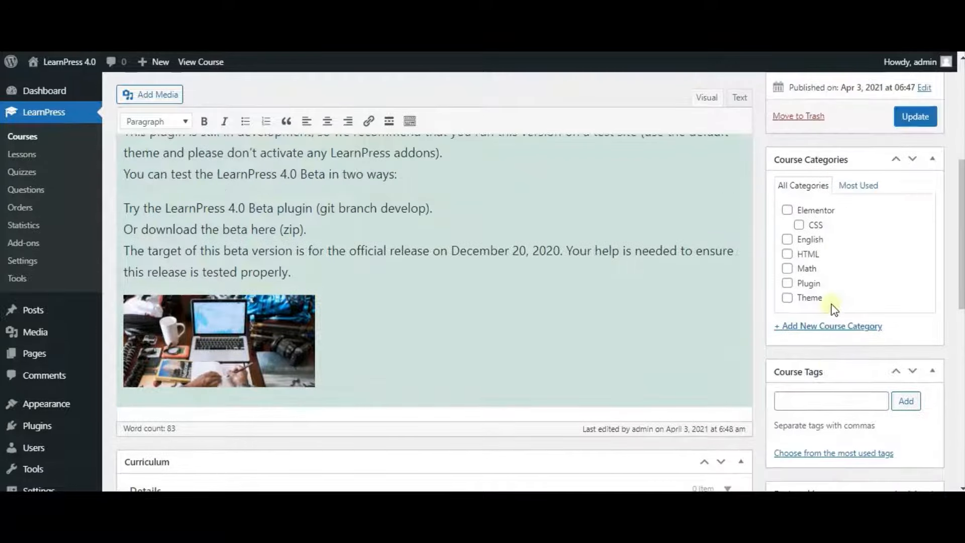
scroll(835, 309, up, 2)
scroll(825, 286, down, 1)
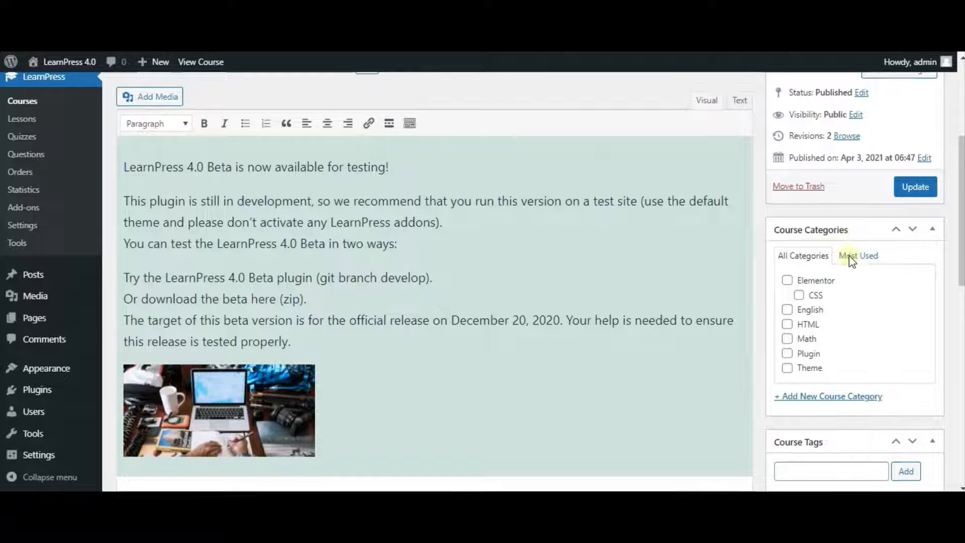
scroll(834, 302, down, 3)
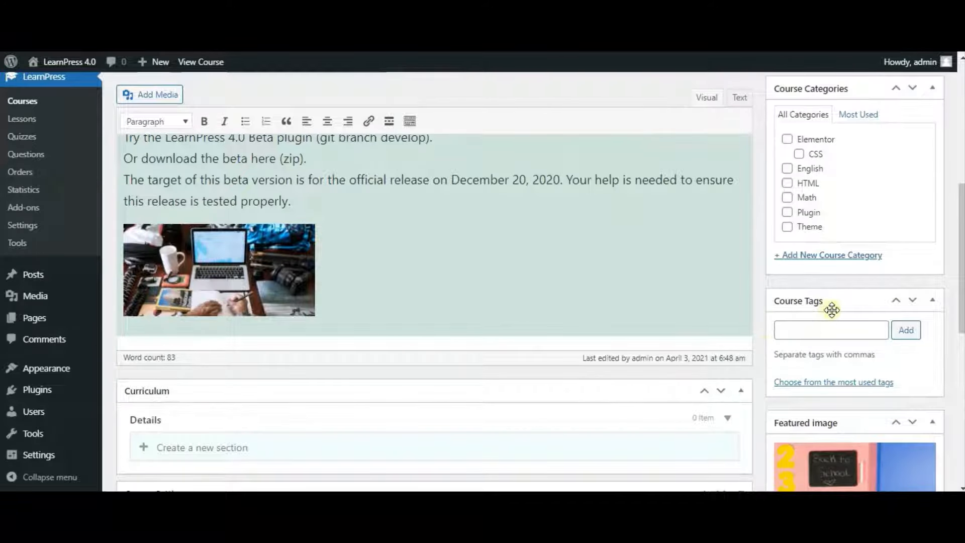
scroll(834, 308, up, 3)
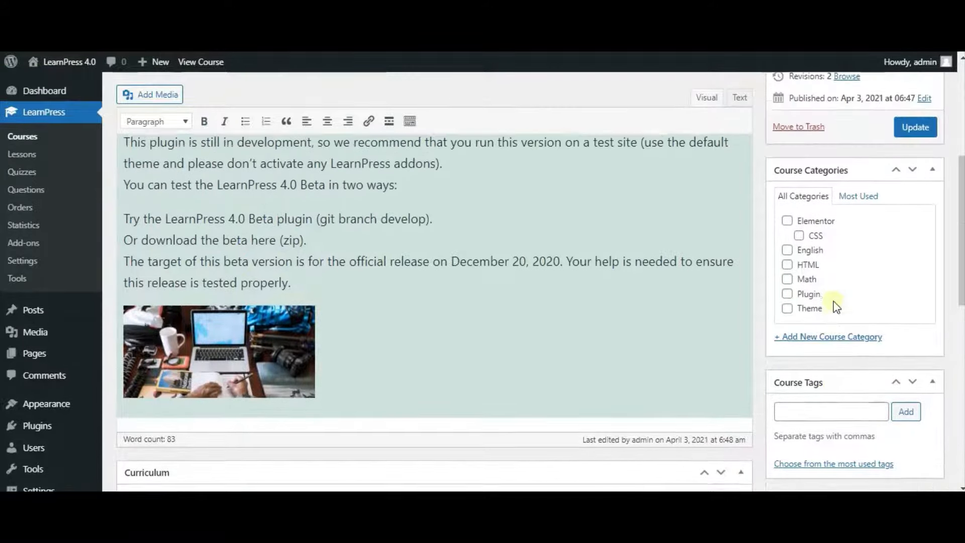
scroll(832, 294, up, 3)
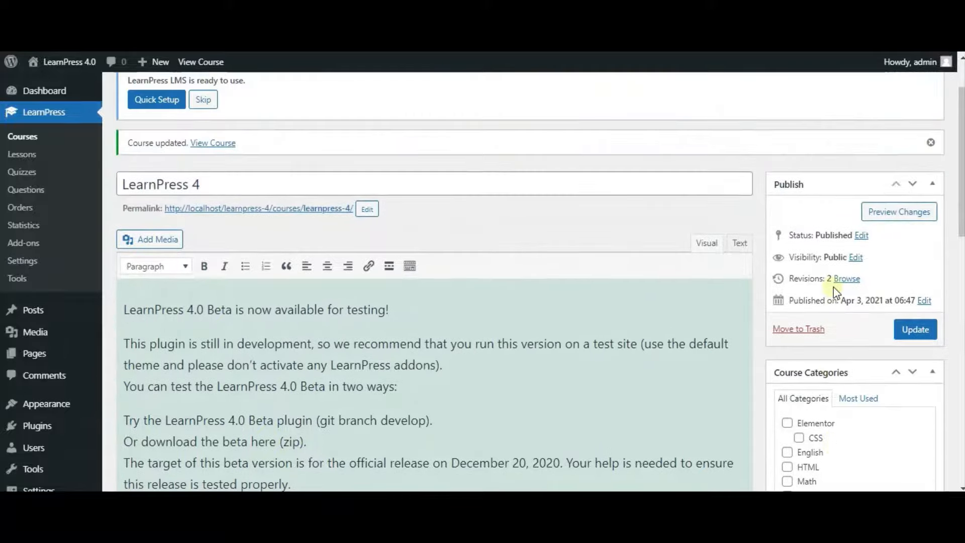
scroll(817, 296, down, 3)
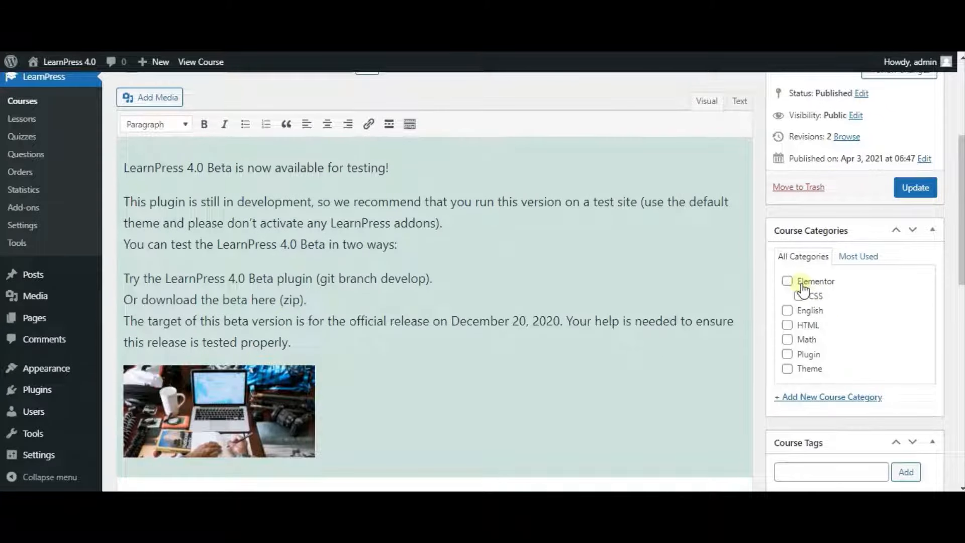
click(802, 285)
Add a new course category named "LP" without a parent category and keep it assigned to the course.
scroll(803, 339, down, 1)
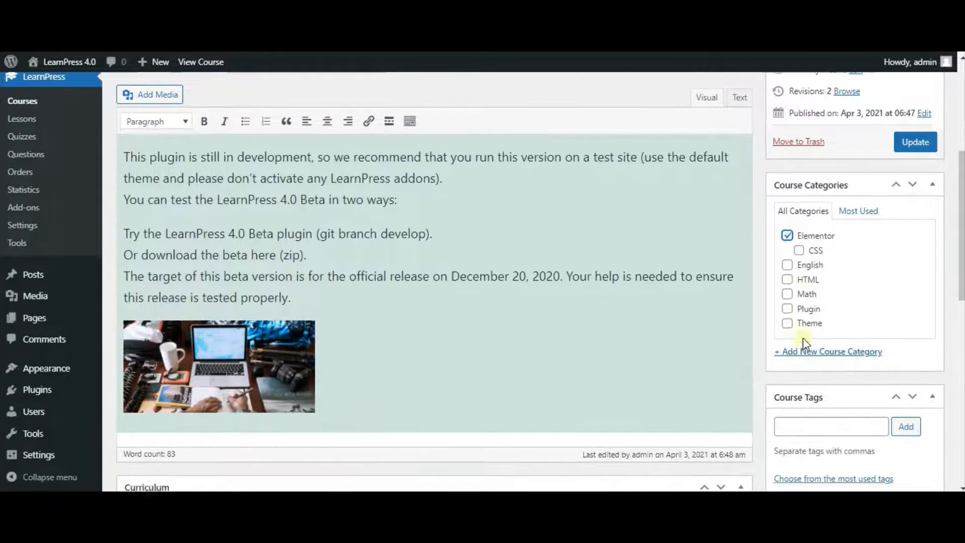
scroll(803, 339, down, 1)
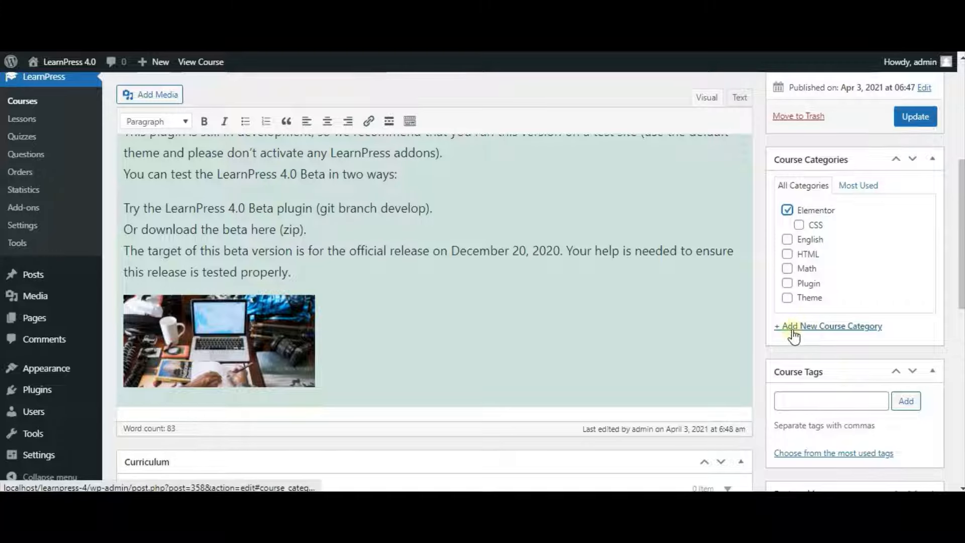
click(843, 335)
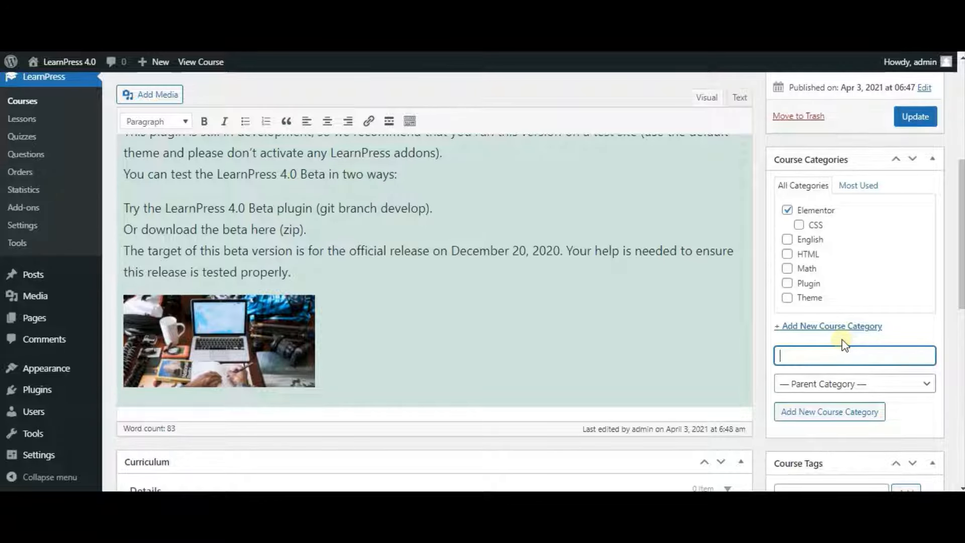
text(E)
key(BackSpace)
text(LP)
scroll(836, 396, down, 1)
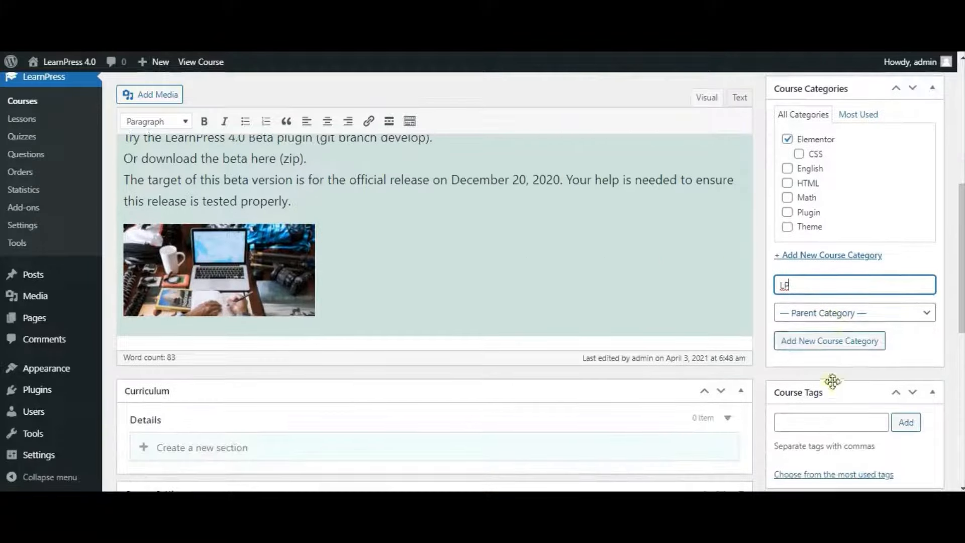
click(828, 318)
click(828, 320)
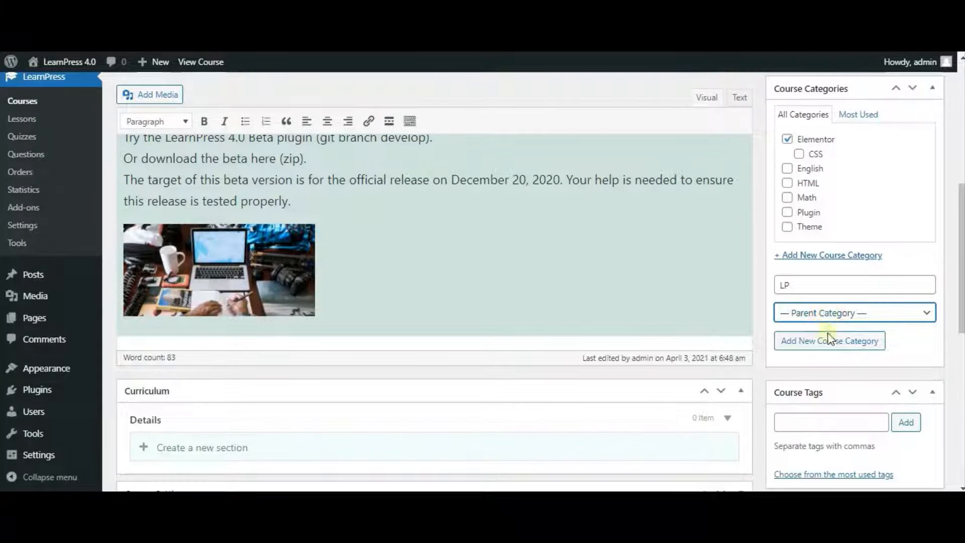
click(803, 343)
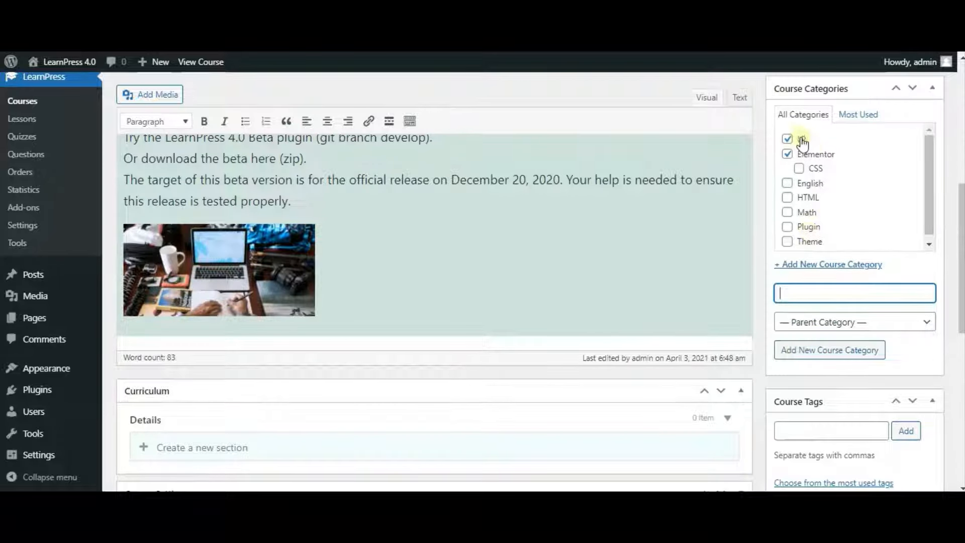
click(803, 144)
click(803, 144)
scroll(817, 215, down, 1)
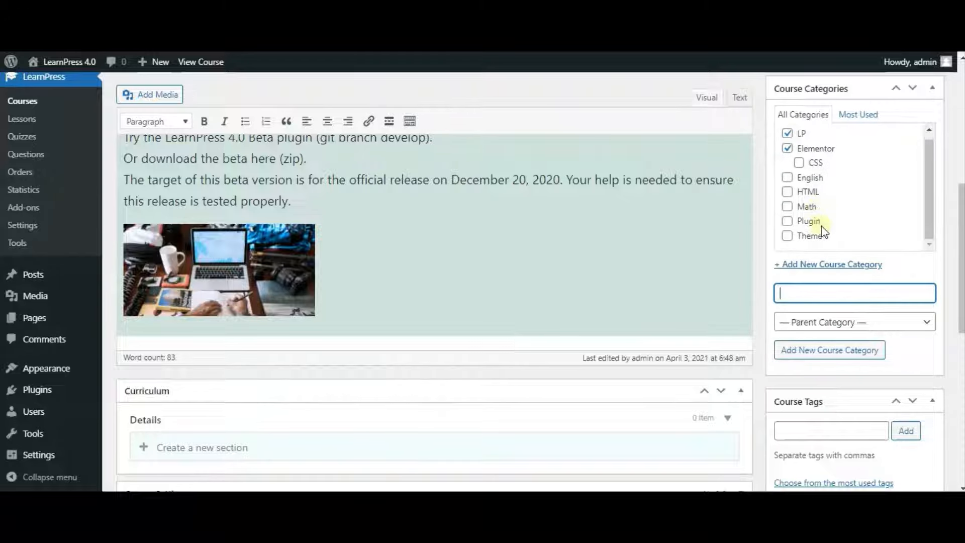
Show the most used course tags and add the new tag "LP4" to the course.
scroll(818, 281, down, 3)
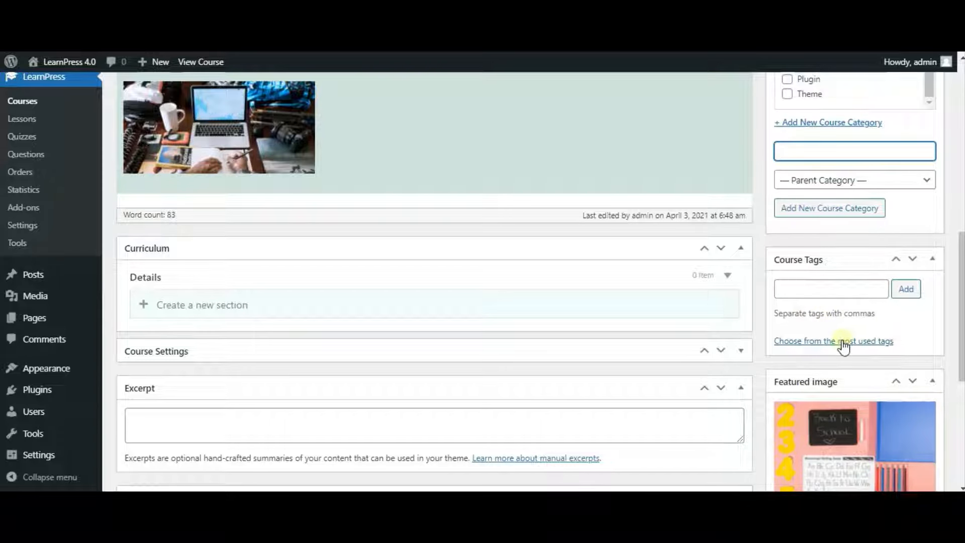
click(809, 342)
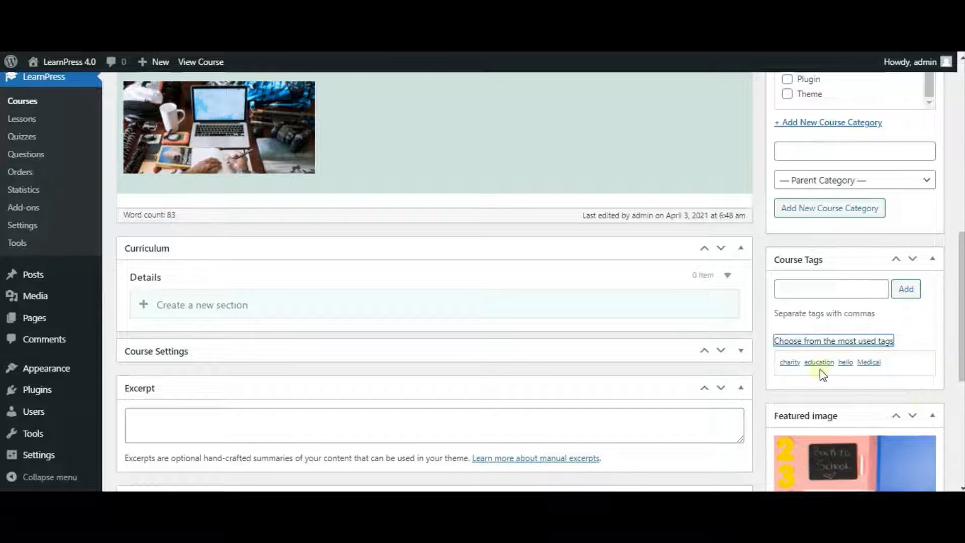
click(818, 289)
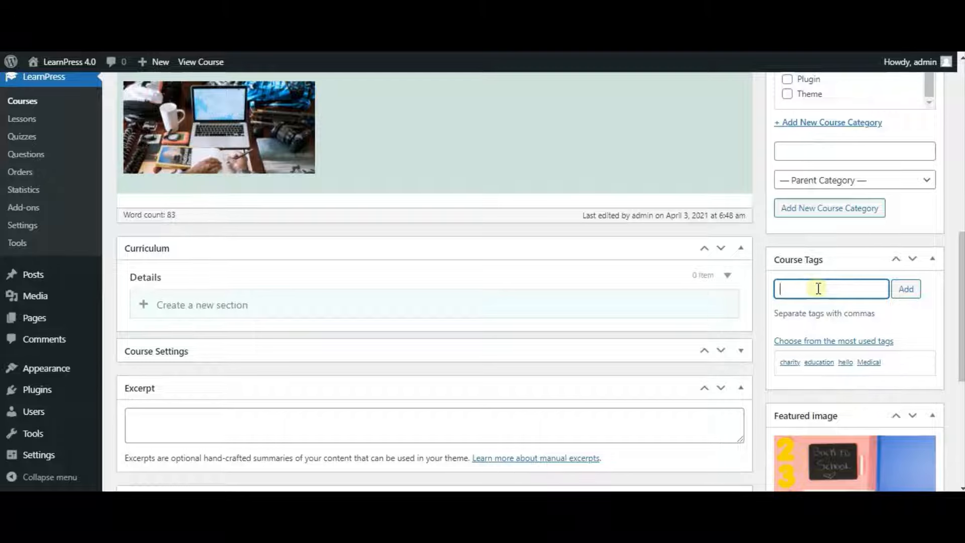
text(LP4)
click(909, 298)
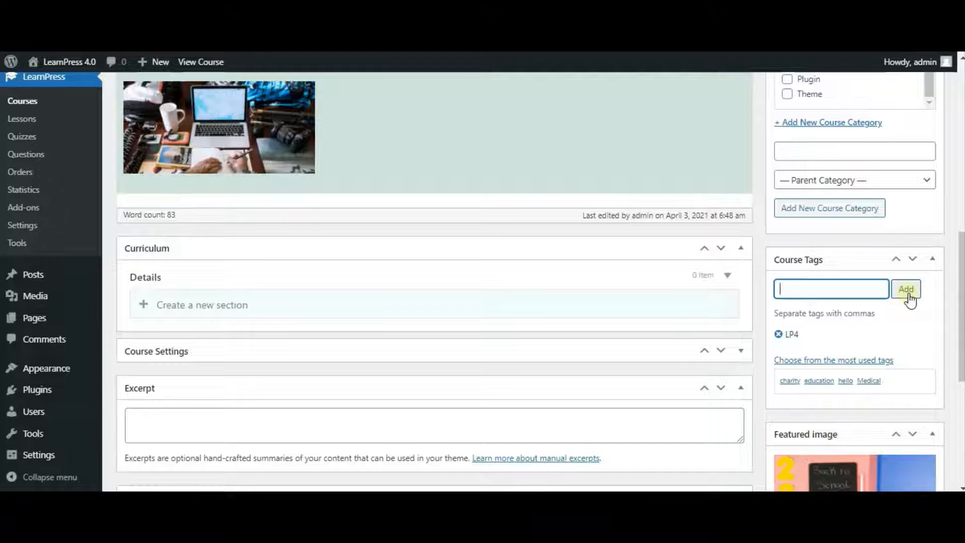
Save the featured image, category and tag changes to the published LearnPress 4 course.
scroll(873, 255, up, 5)
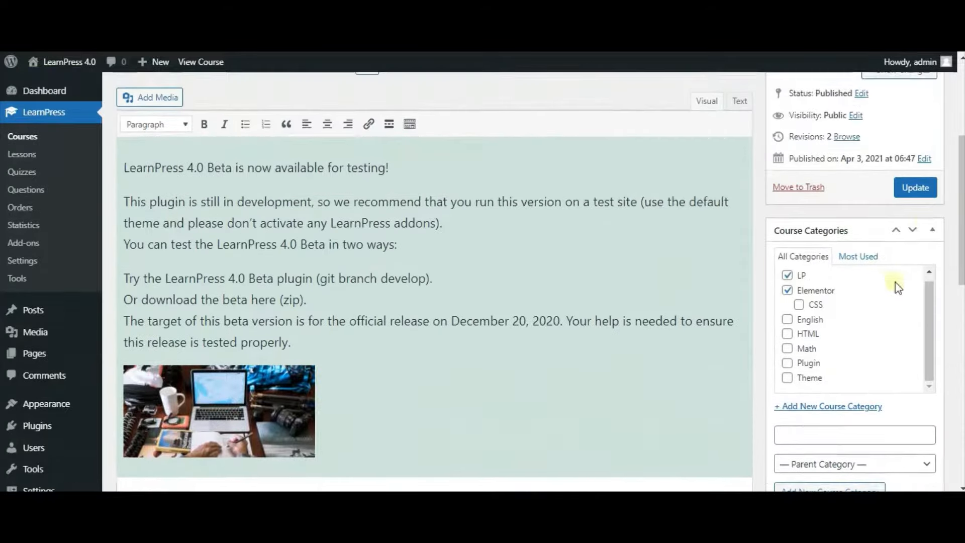
click(915, 188)
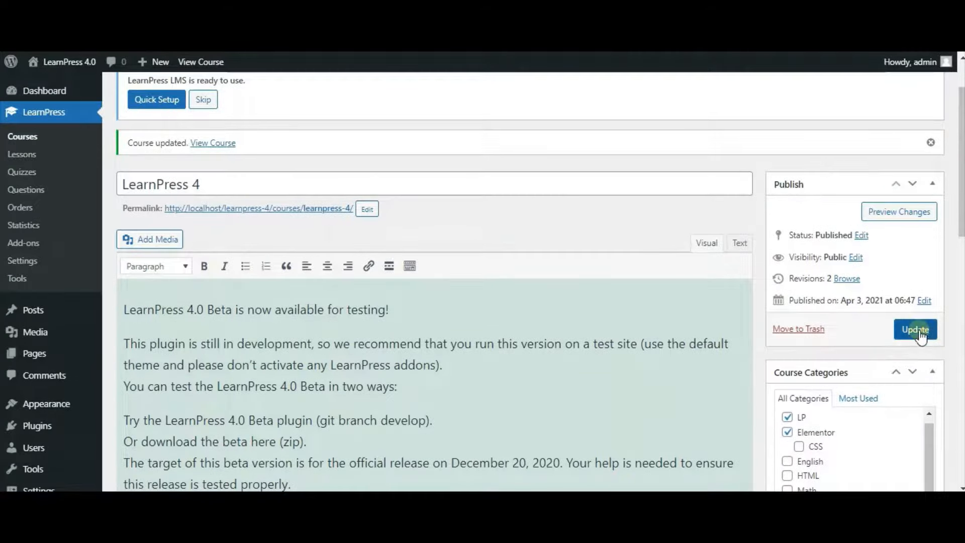
click(917, 330)
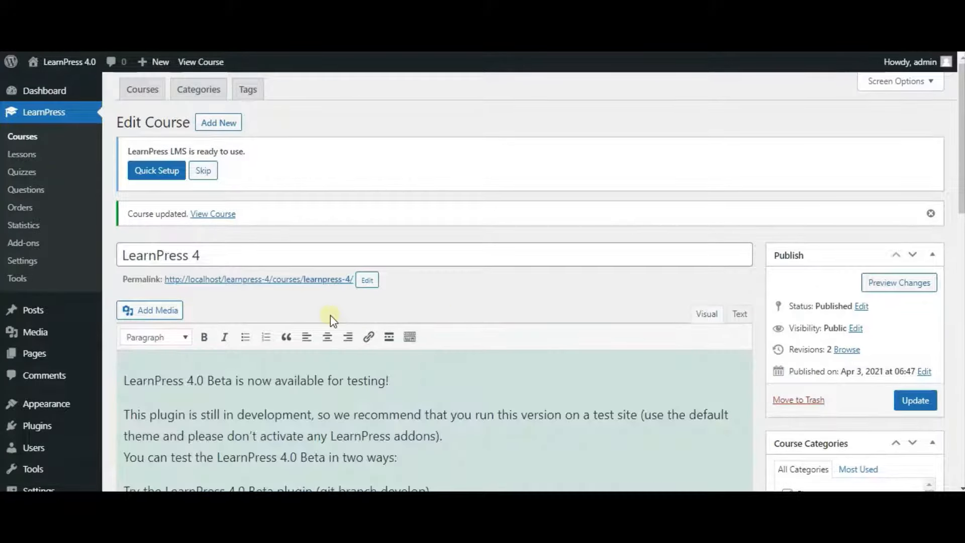
Open the course's permalink in a new browser tab and examine the course header, featured image, categories and overview text.
right_click(293, 283)
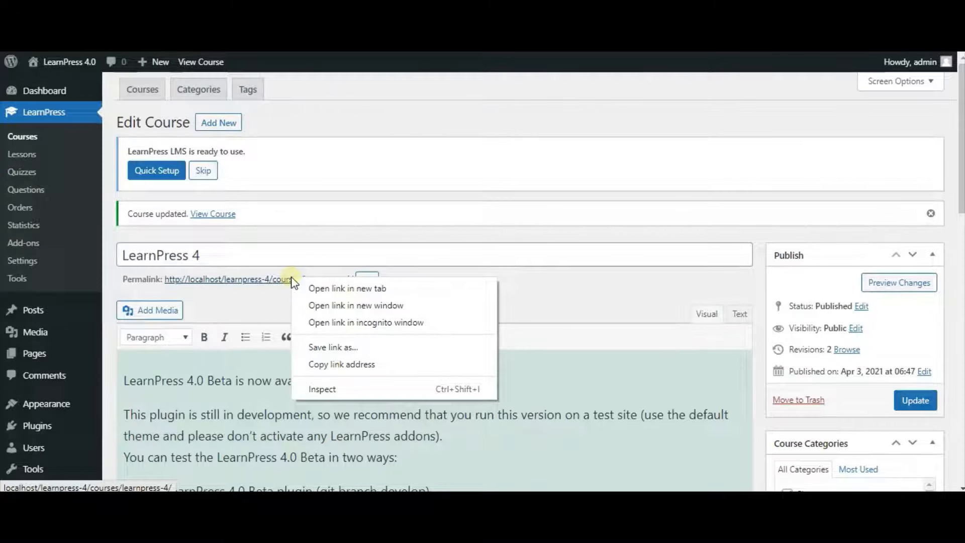
click(317, 289)
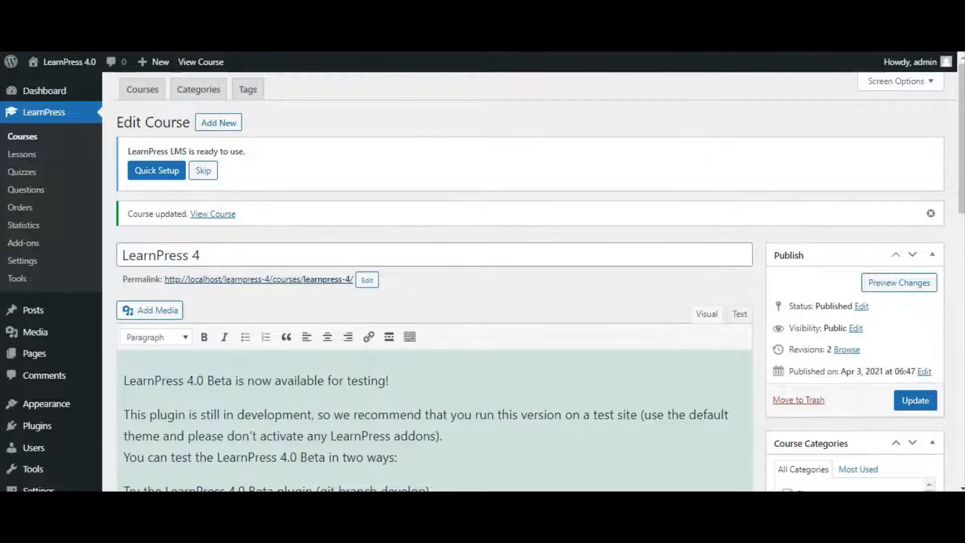
key(ctrl+Tab)
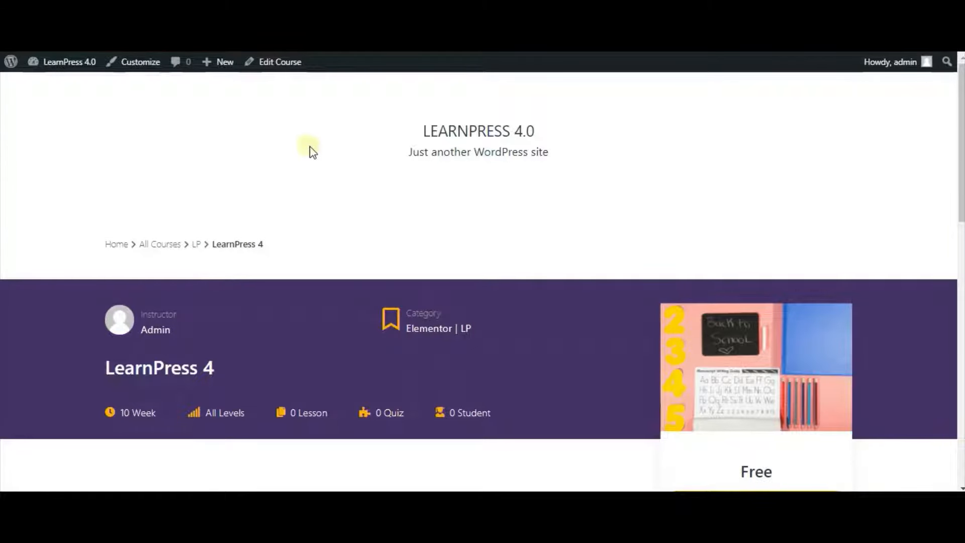
scroll(345, 253, down, 3)
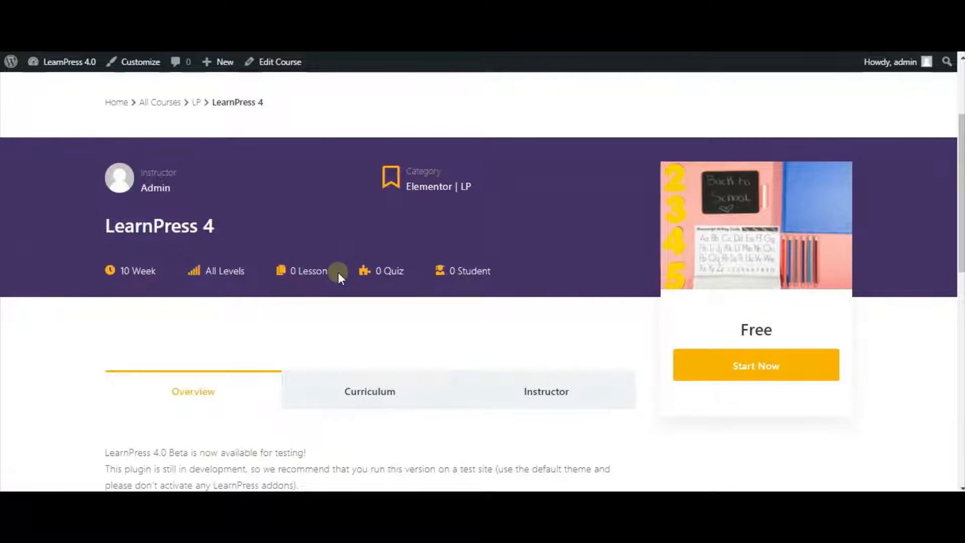
scroll(420, 387, down, 1)
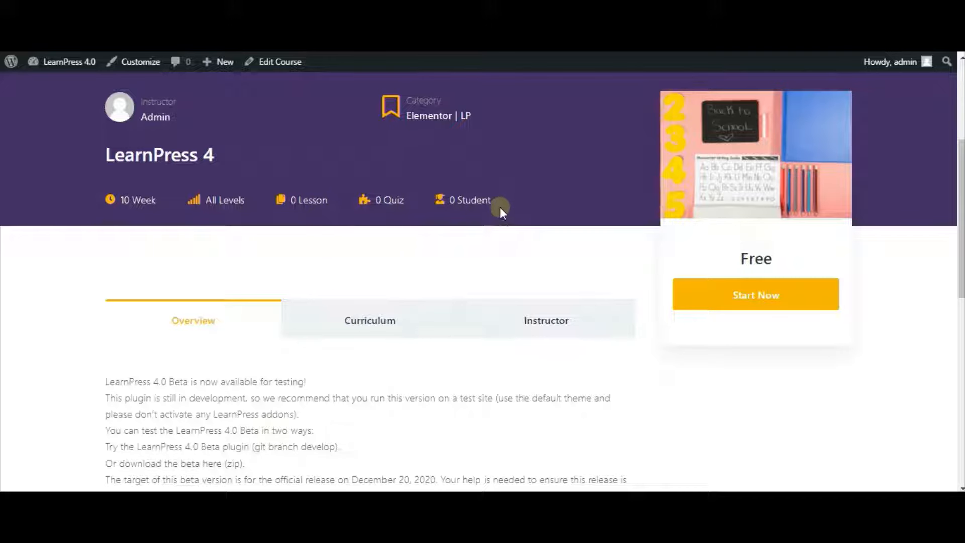
Examine the published course page's overview text and its Curriculum section down to the page footer.
scroll(274, 309, down, 2)
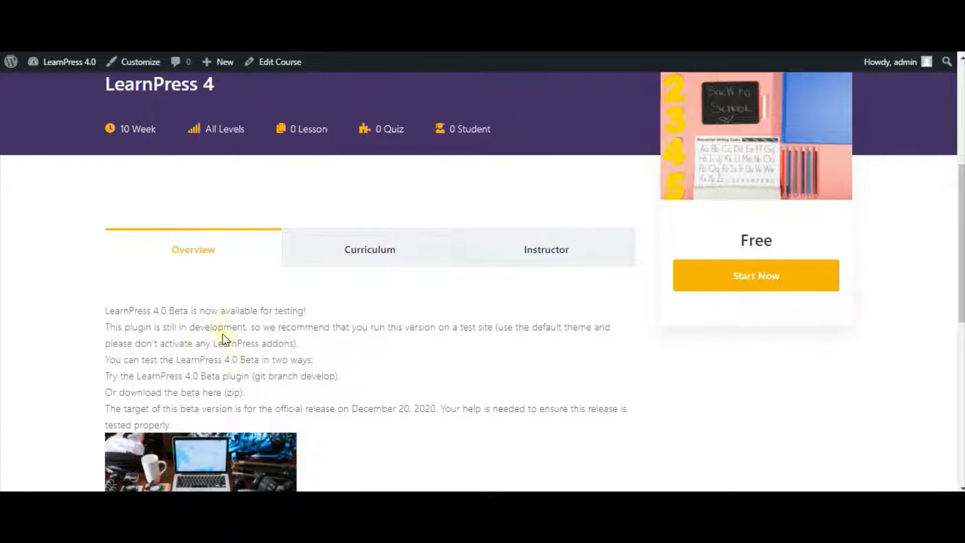
scroll(240, 348, down, 8)
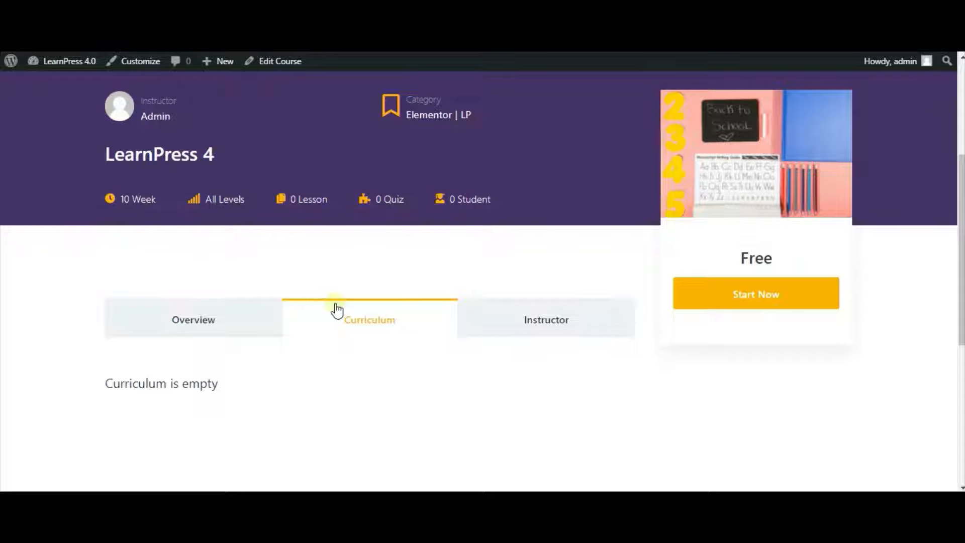
scroll(334, 309, down, 3)
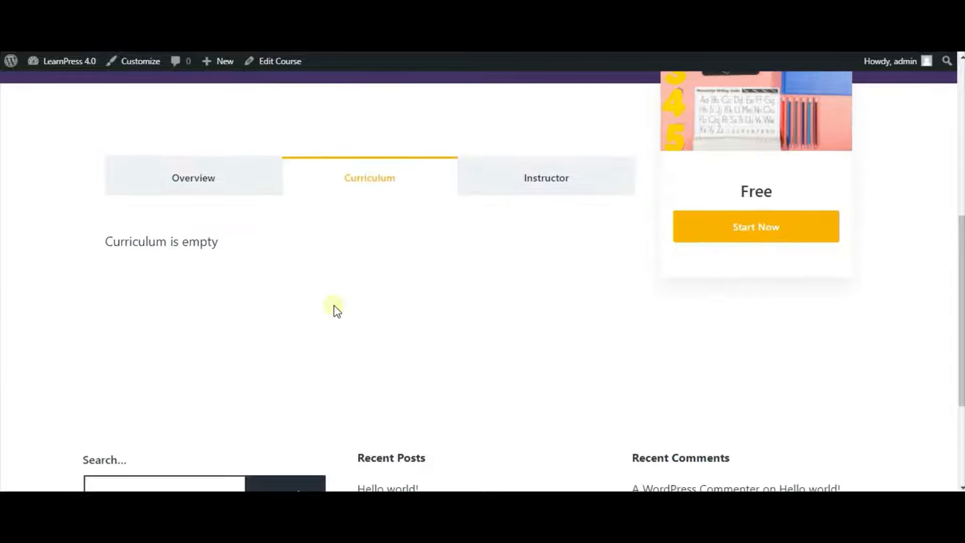
scroll(339, 319, up, 3)
scroll(354, 346, down, 6)
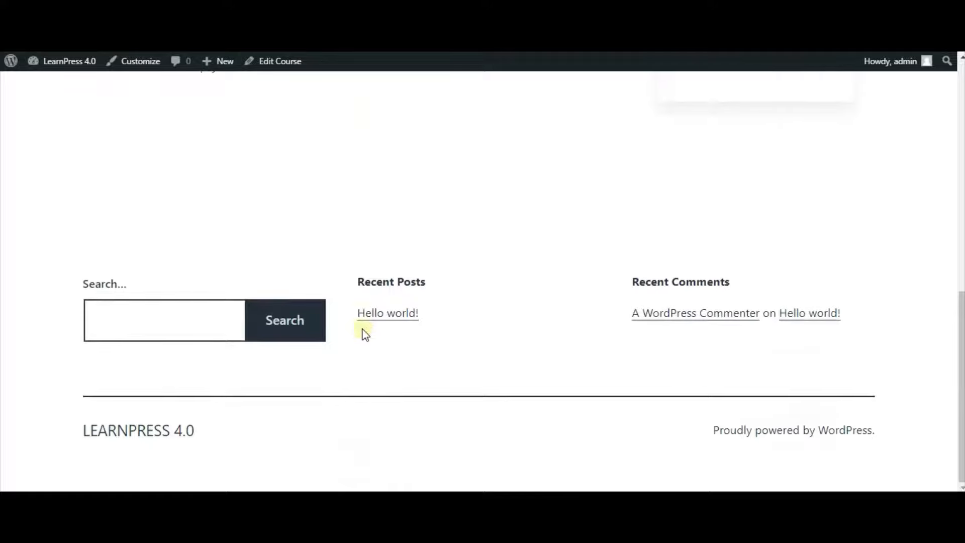
scroll(362, 329, up, 10)
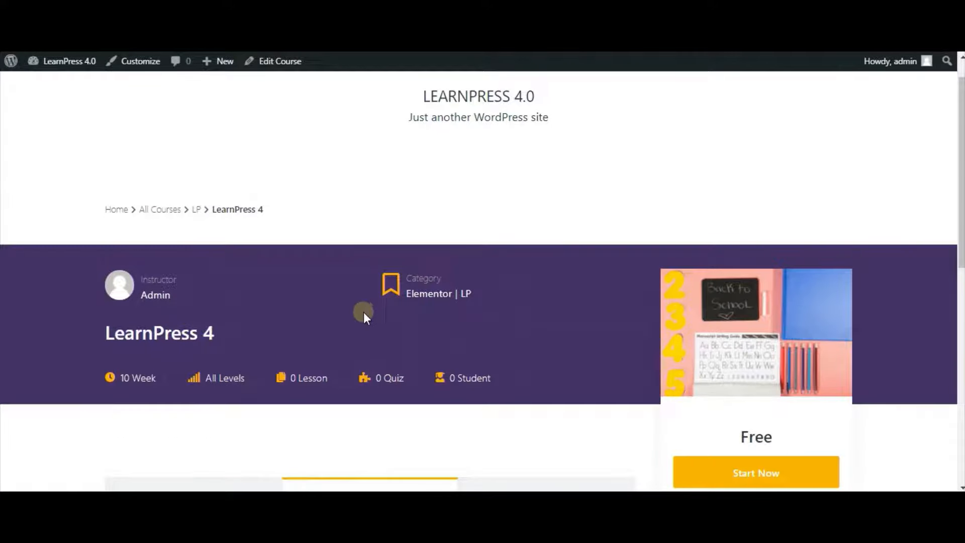
Return to editing the LearnPress 4 course and create the curriculum section "Section 1: LearnPress 4 Introduction".
click(297, 70)
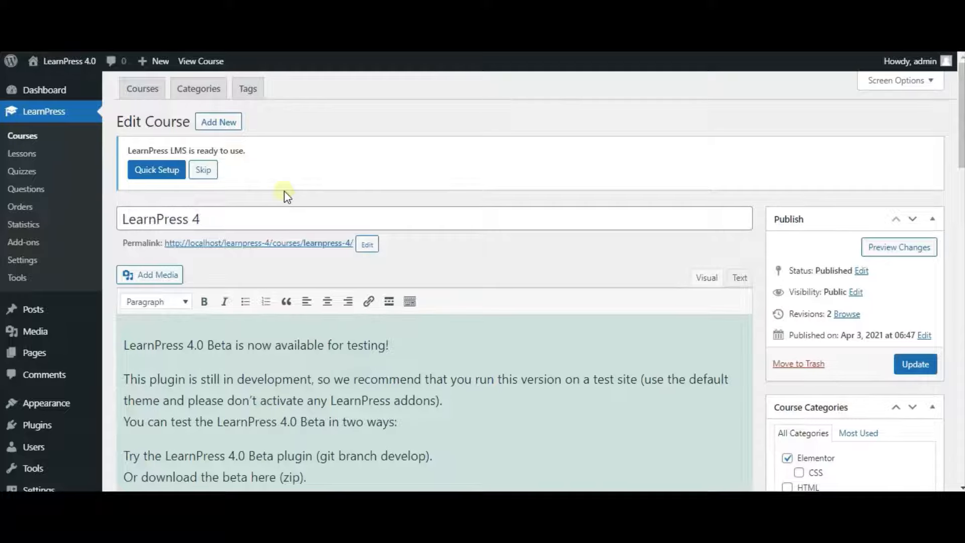
scroll(285, 191, down, 8)
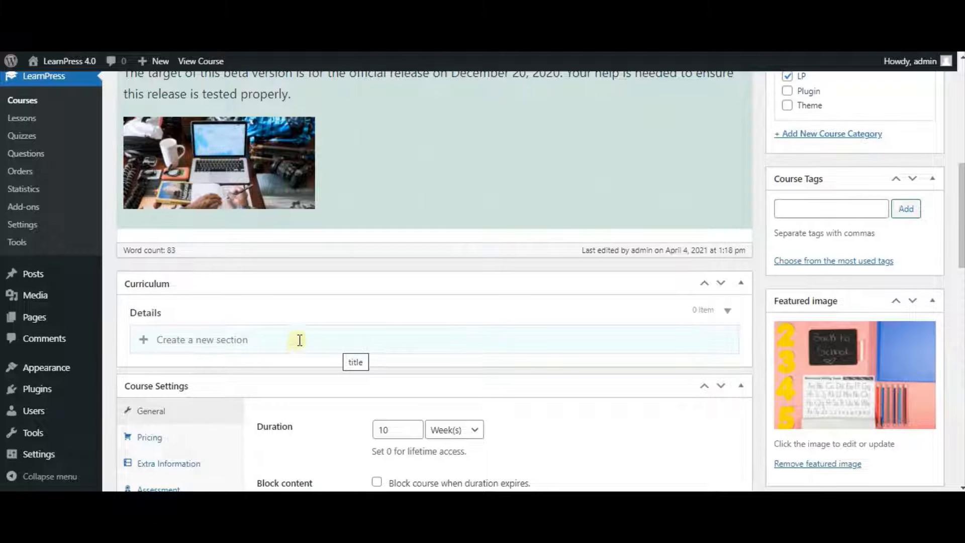
click(267, 340)
text(Secti)
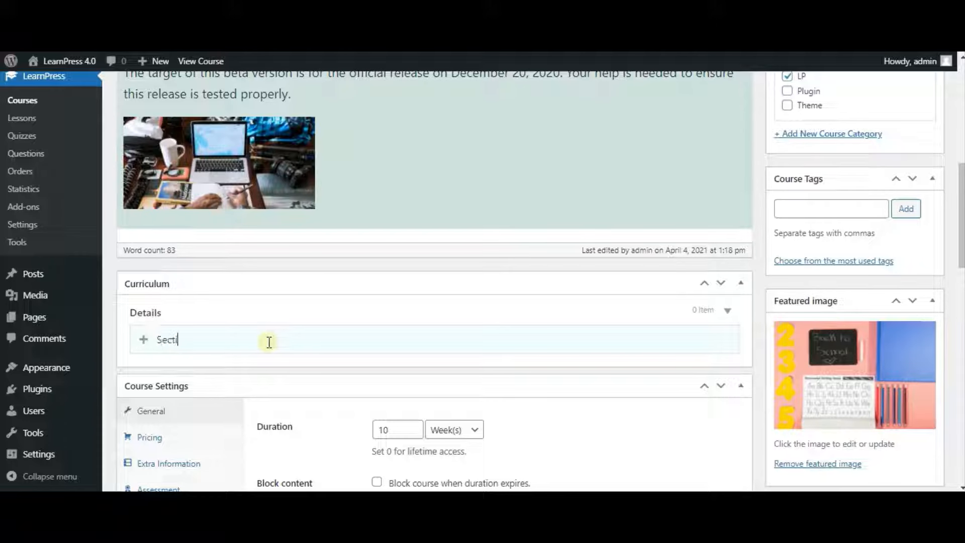
text(on 1: LearnPress)
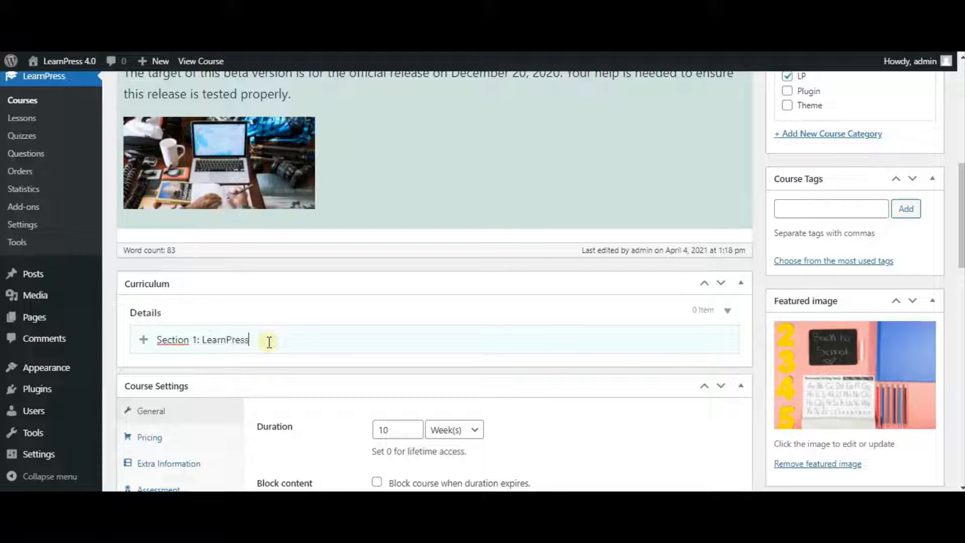
text( 4 Introduction)
key(Return)
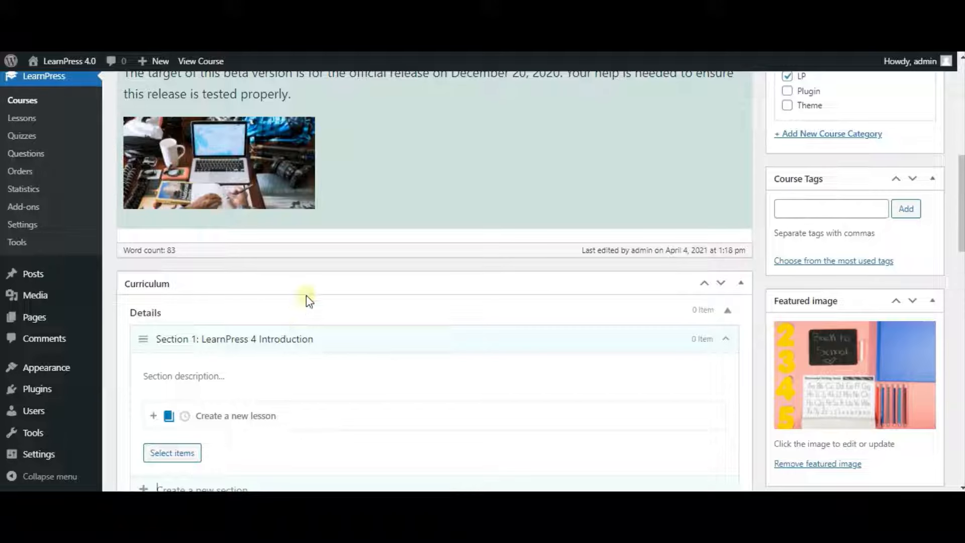
Create the lesson "Lesson 1: Eduma Theme" in Section 1 of the course curriculum.
scroll(297, 326, down, 4)
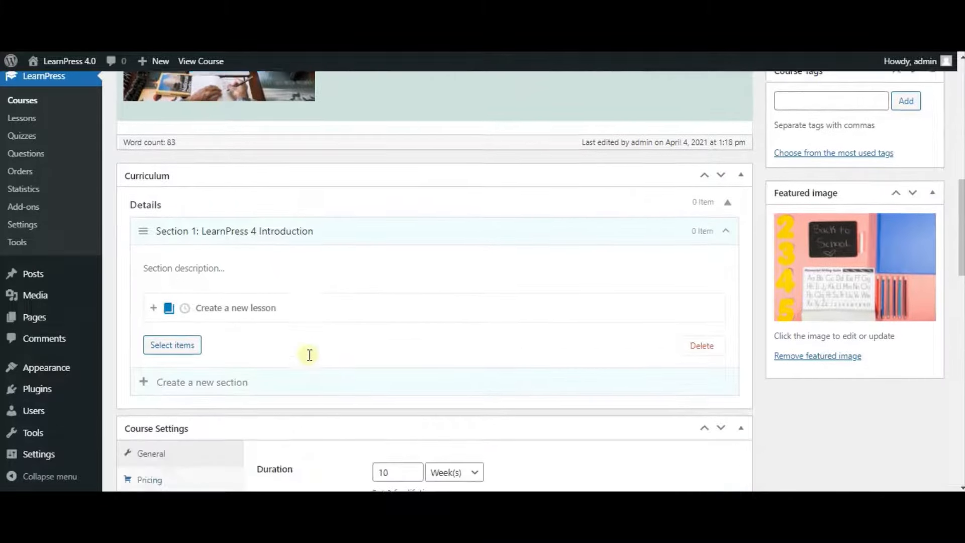
click(309, 355)
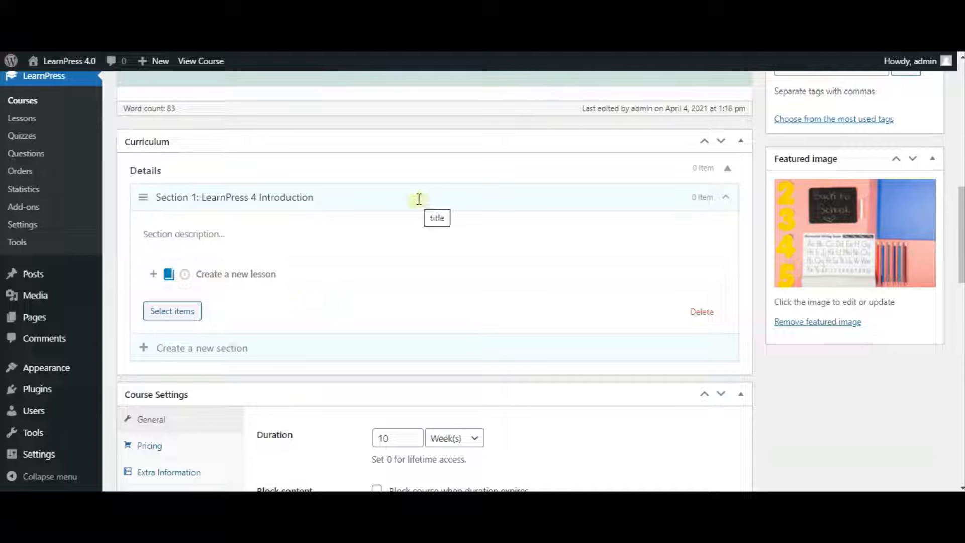
click(185, 274)
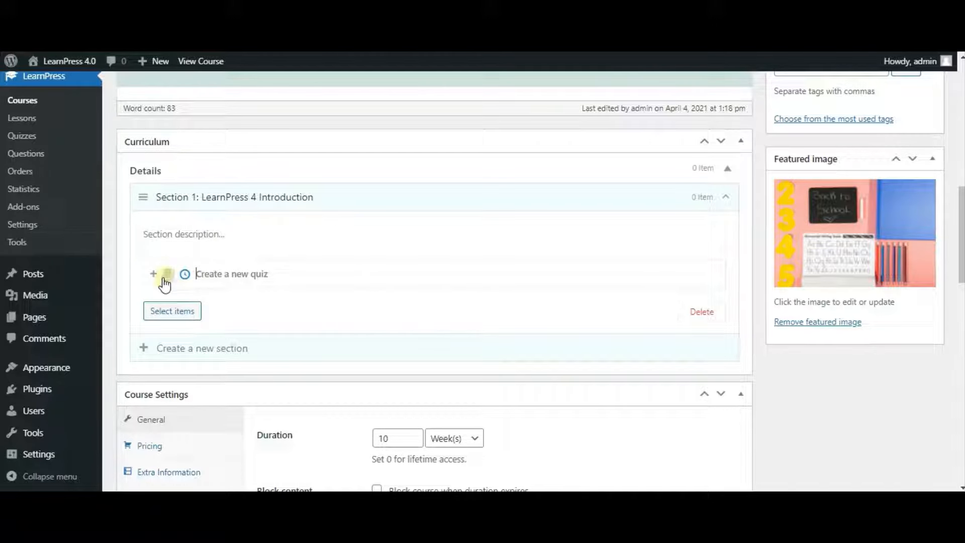
click(168, 275)
text(Lesson 1: E)
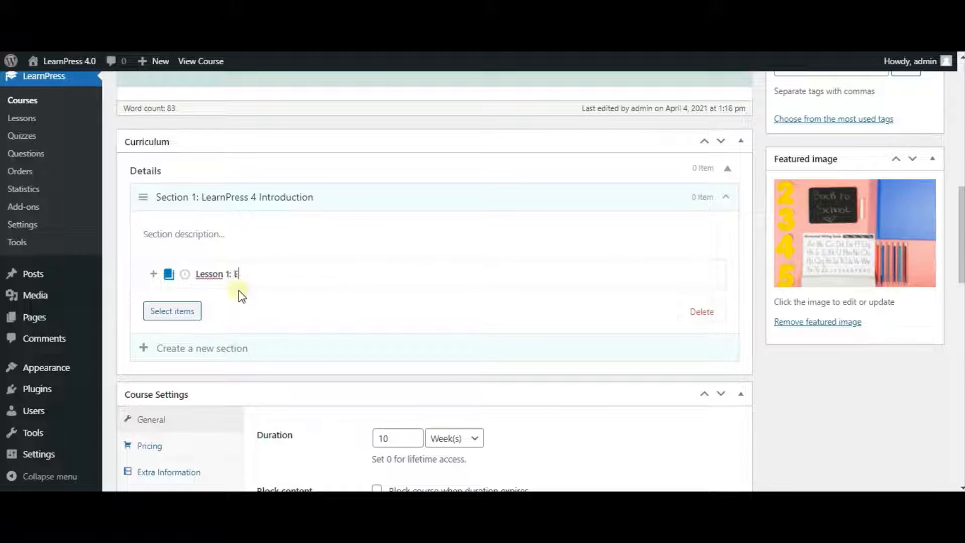
text(duma Theme)
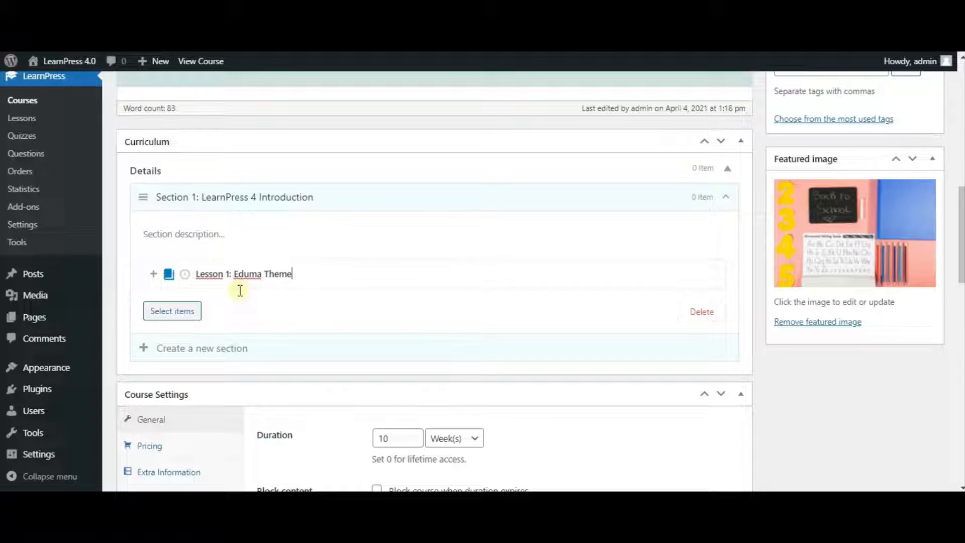
key(Return)
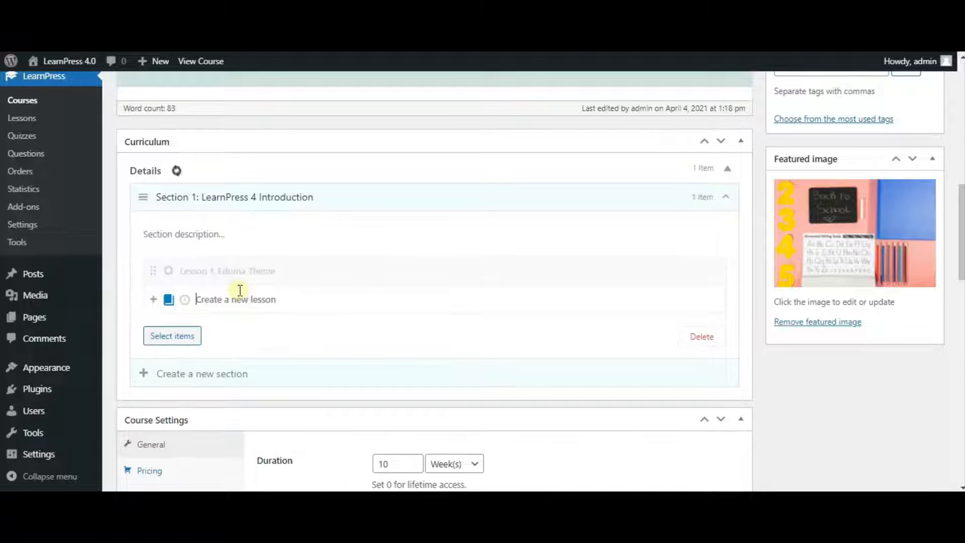
Create the quiz "Quiz 1: Eduma Quiz" below the lesson in Section 1.
click(186, 300)
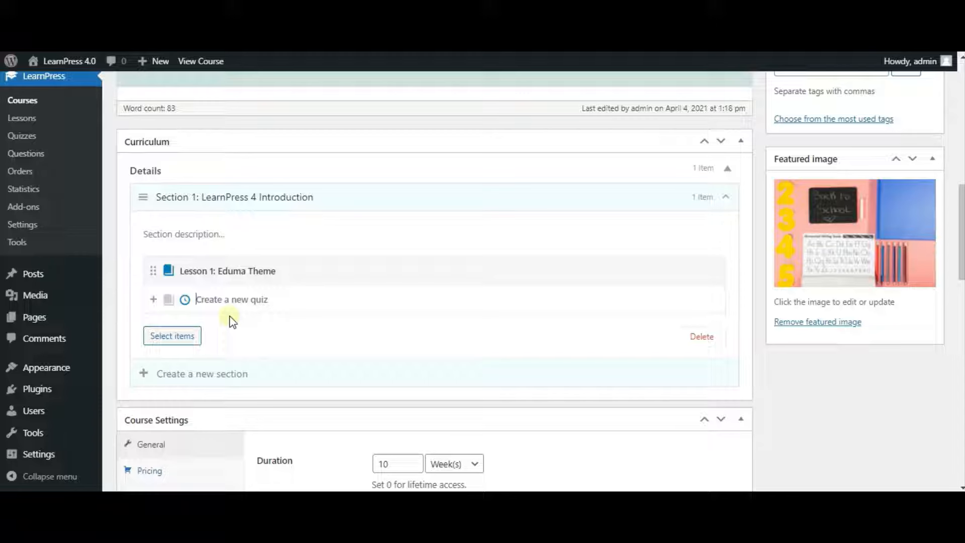
text(Quiz 1: Eduma Quiz)
key(Return)
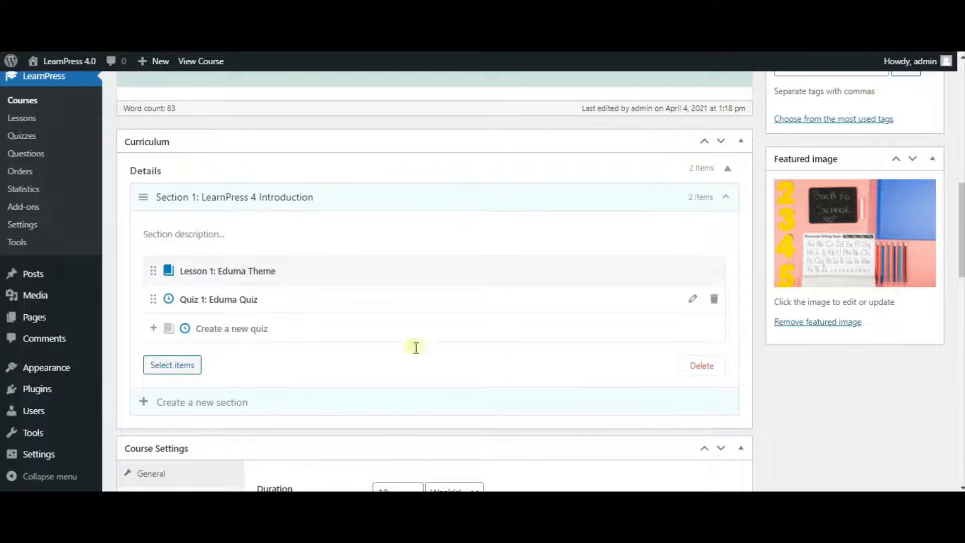
Update the published course with the new section, lesson and quiz.
scroll(804, 362, up, 7)
scroll(854, 352, up, 4)
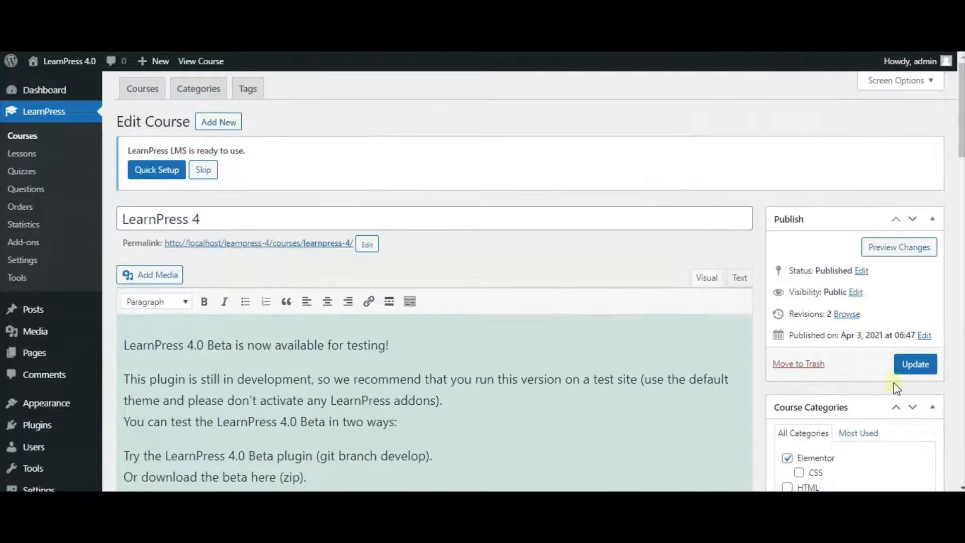
click(912, 364)
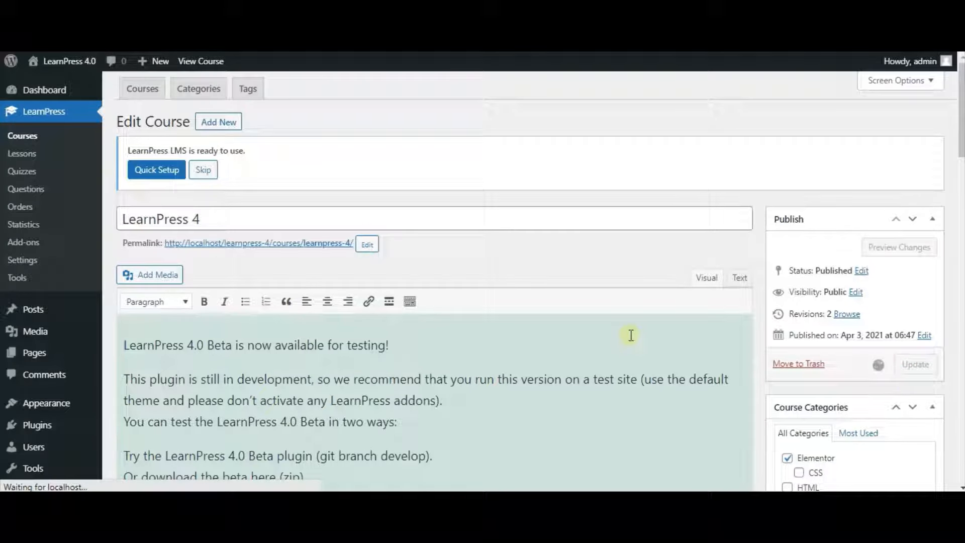
click(279, 246)
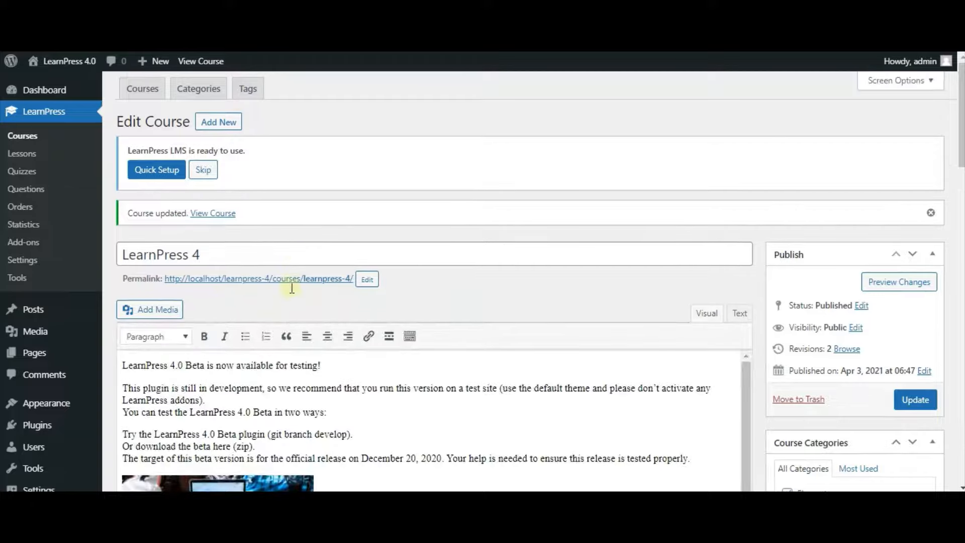
Open the course's permalink in a new browser tab and examine the section, lesson and quiz in its curriculum.
right_click(313, 279)
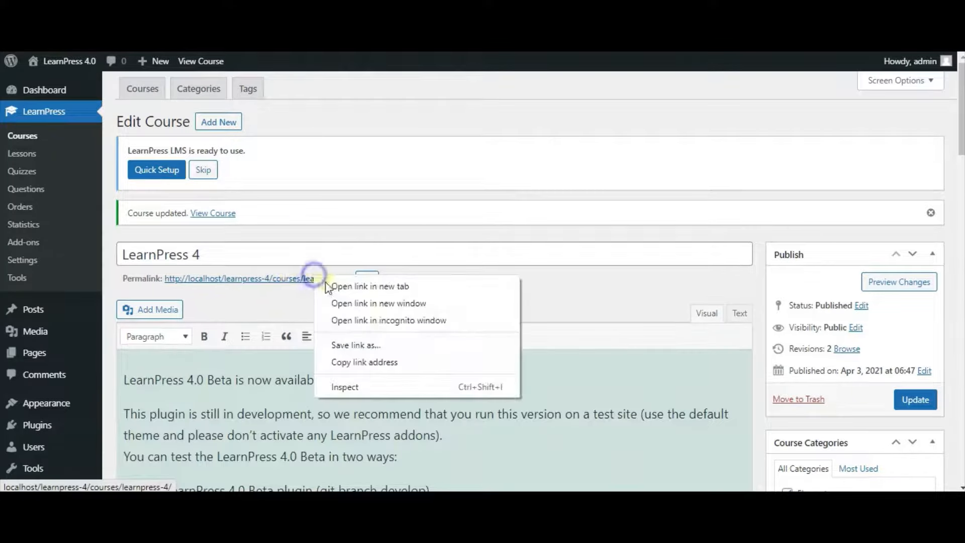
click(332, 287)
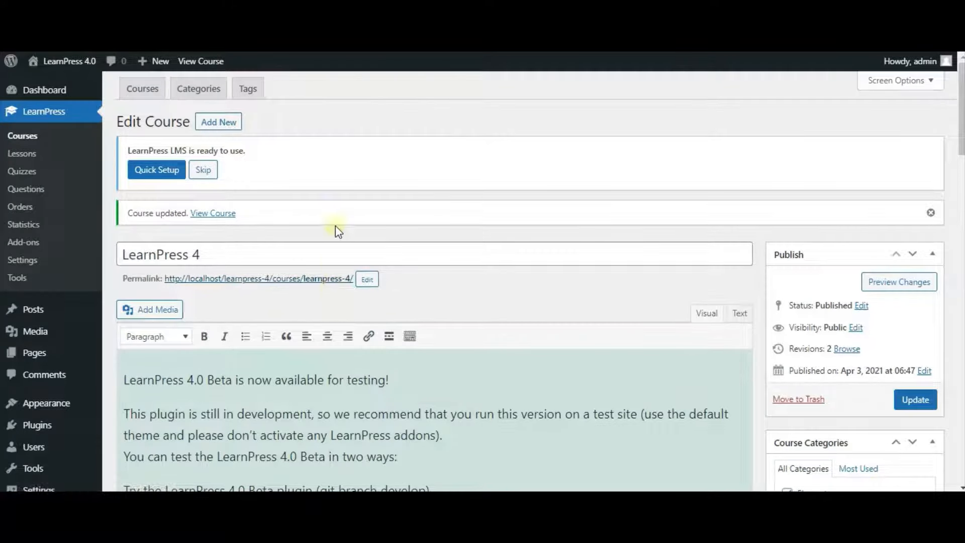
key(ctrl+Tab)
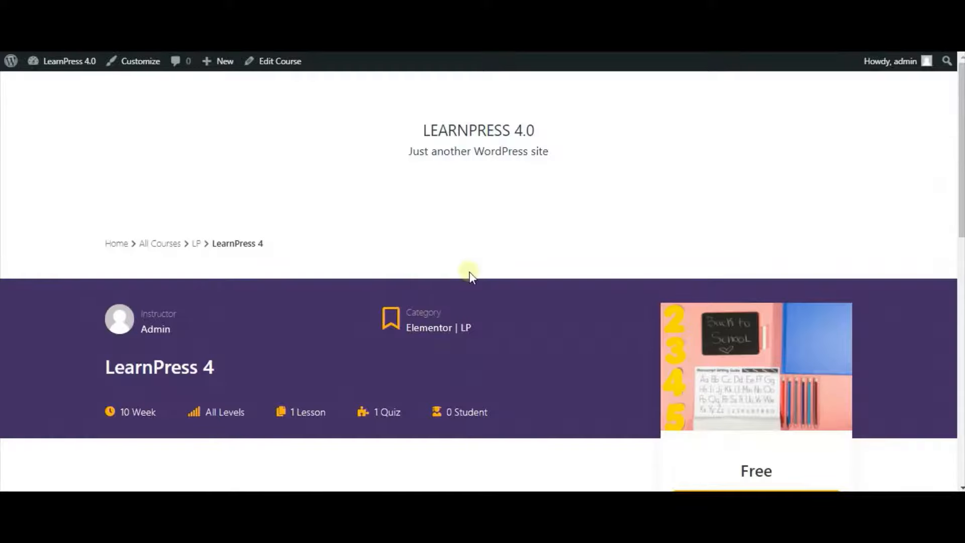
scroll(468, 273, down, 5)
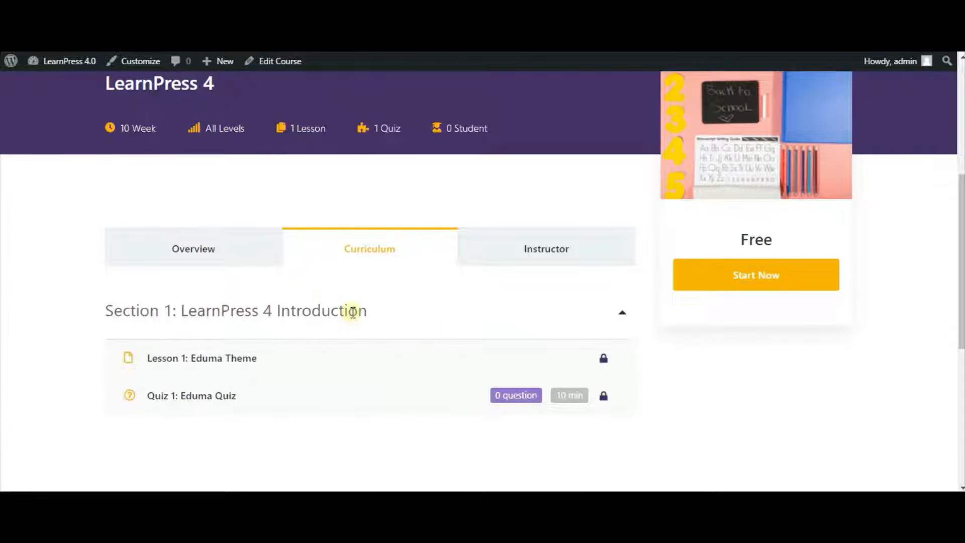
Return to the course editor and remove Quiz 1: Eduma Quiz and Lesson 1: Eduma Theme from Section 1.
key(ctrl+Tab)
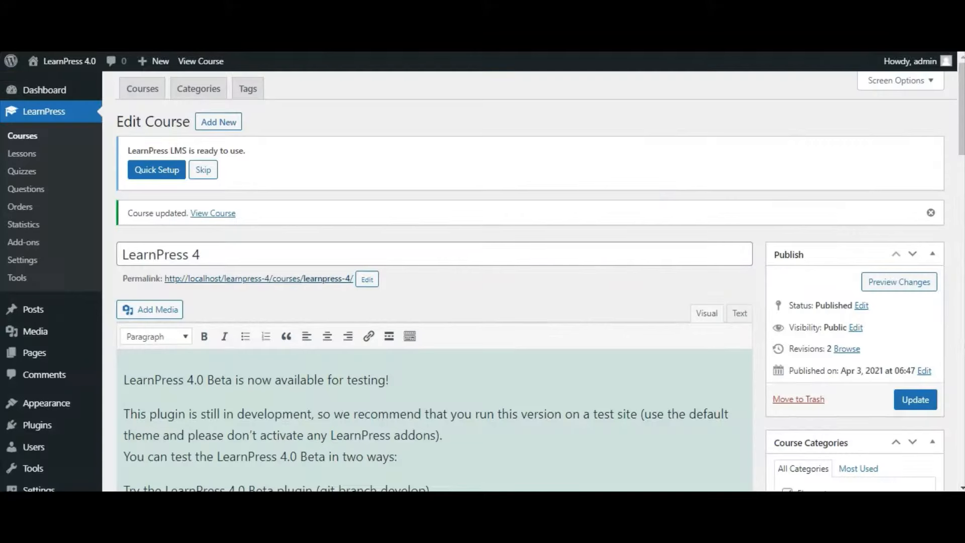
scroll(401, 319, down, 8)
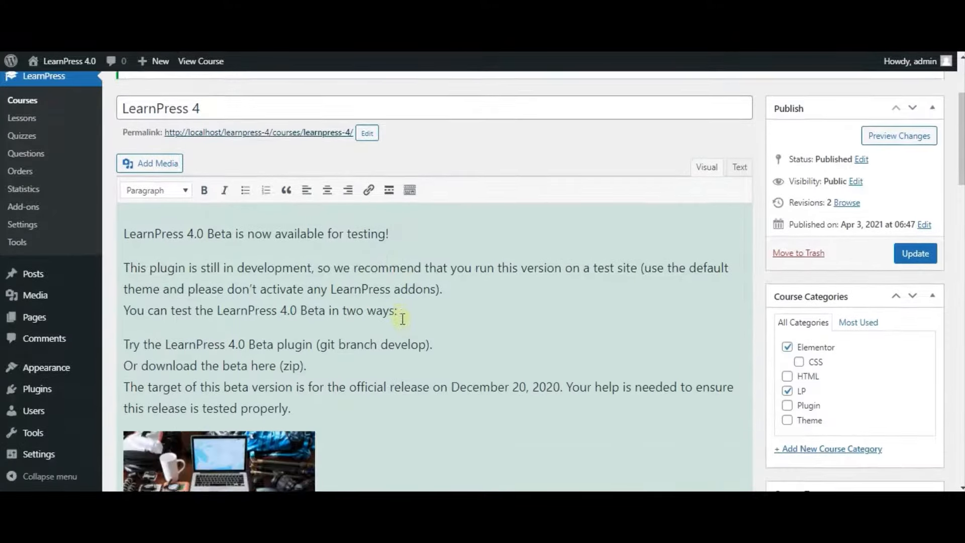
scroll(397, 322, down, 5)
scroll(222, 237, up, 3)
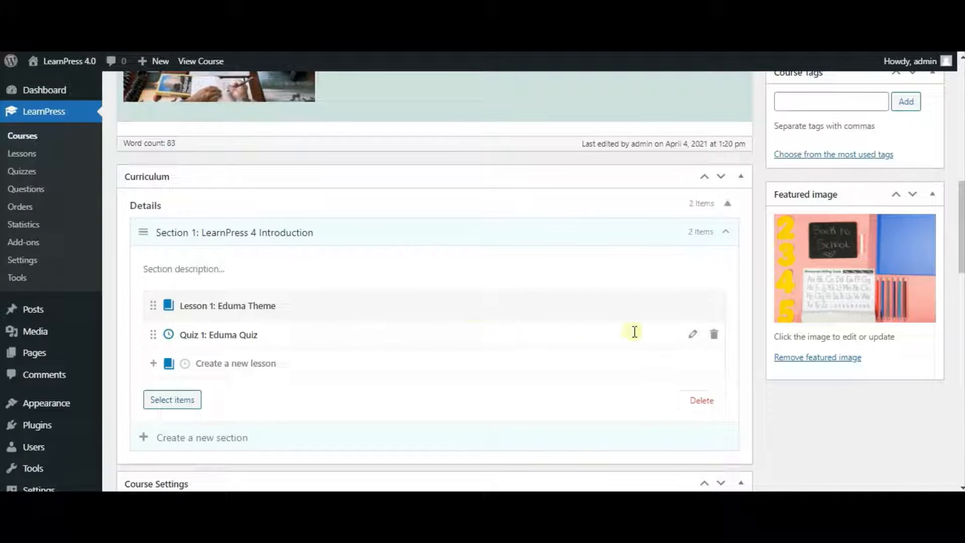
click(713, 336)
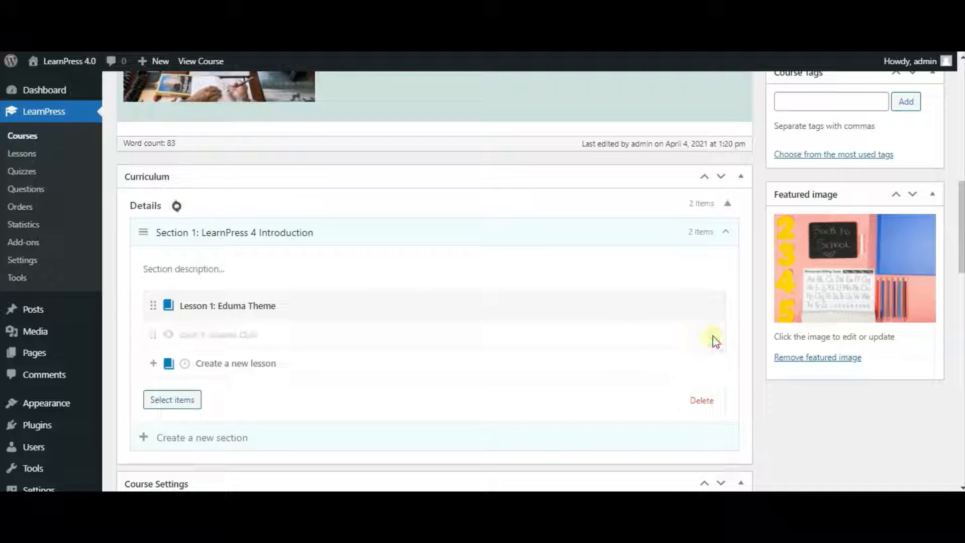
click(716, 308)
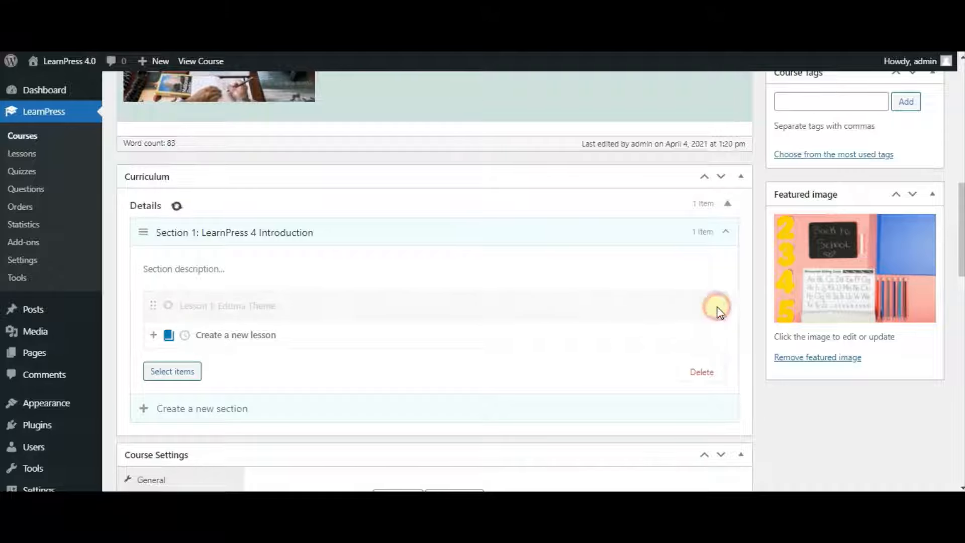
Update the course after the item removal and review its Curriculum and Course Settings areas.
scroll(810, 345, up, 5)
scroll(813, 348, up, 3)
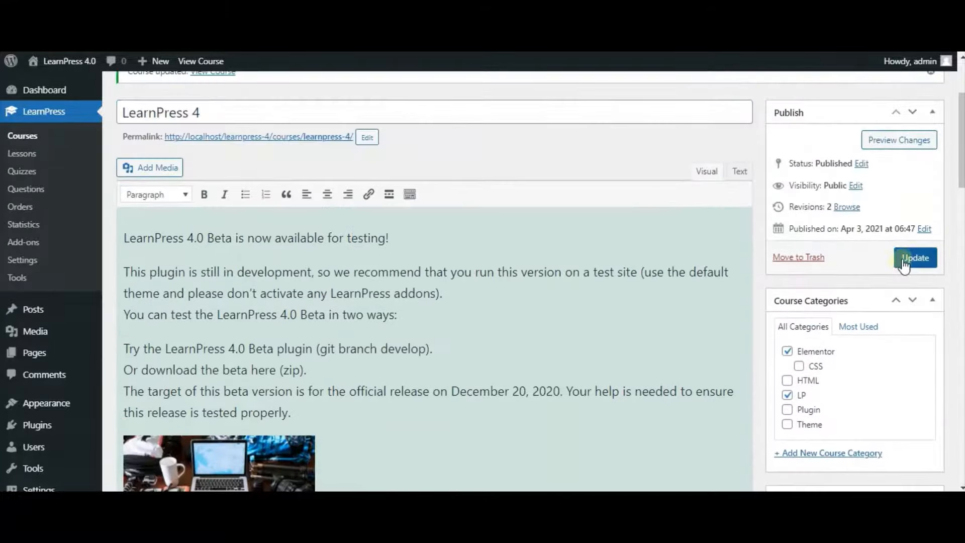
click(903, 259)
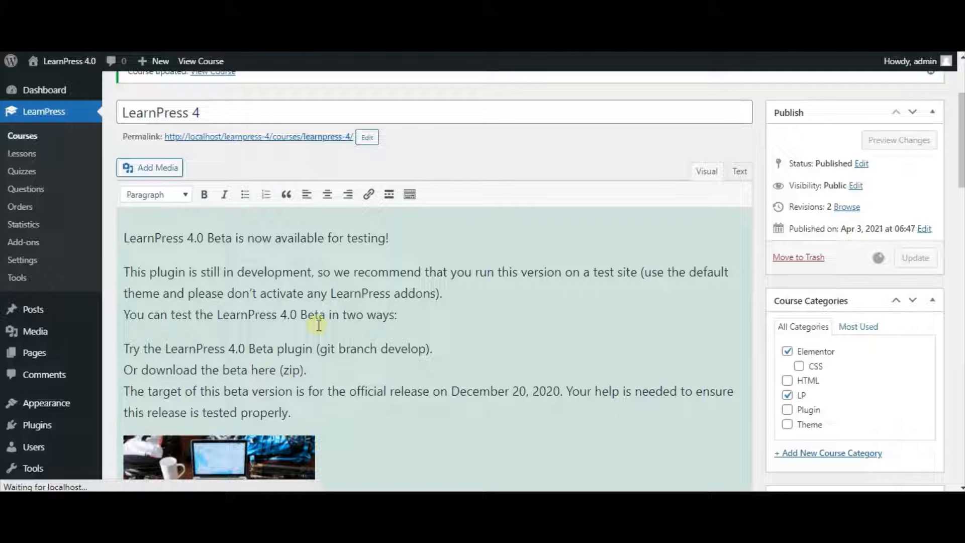
scroll(318, 326, down, 10)
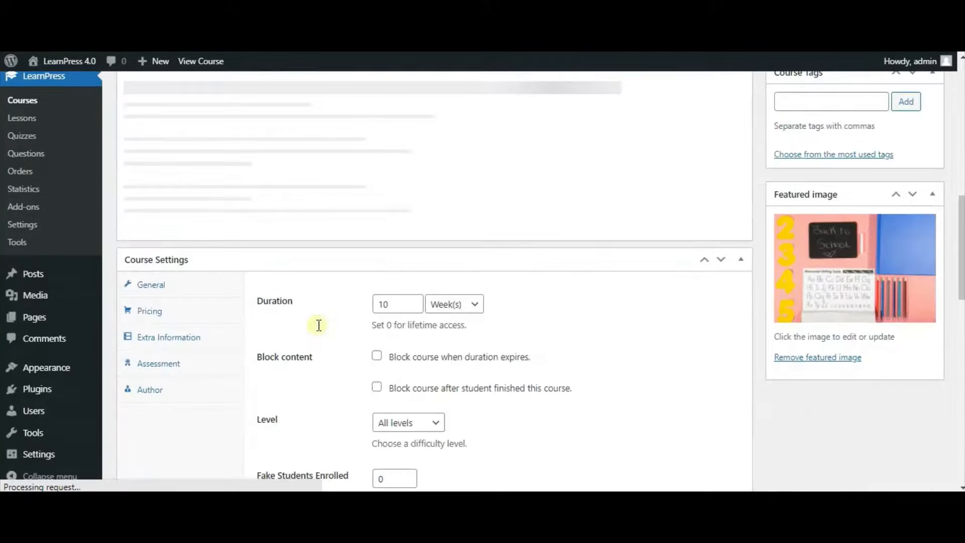
scroll(319, 325, up, 2)
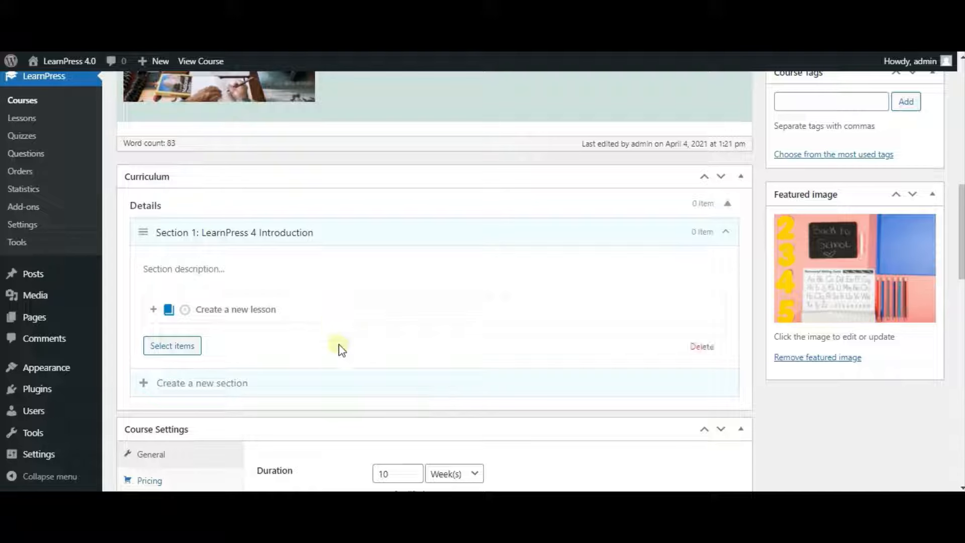
scroll(287, 351, down, 3)
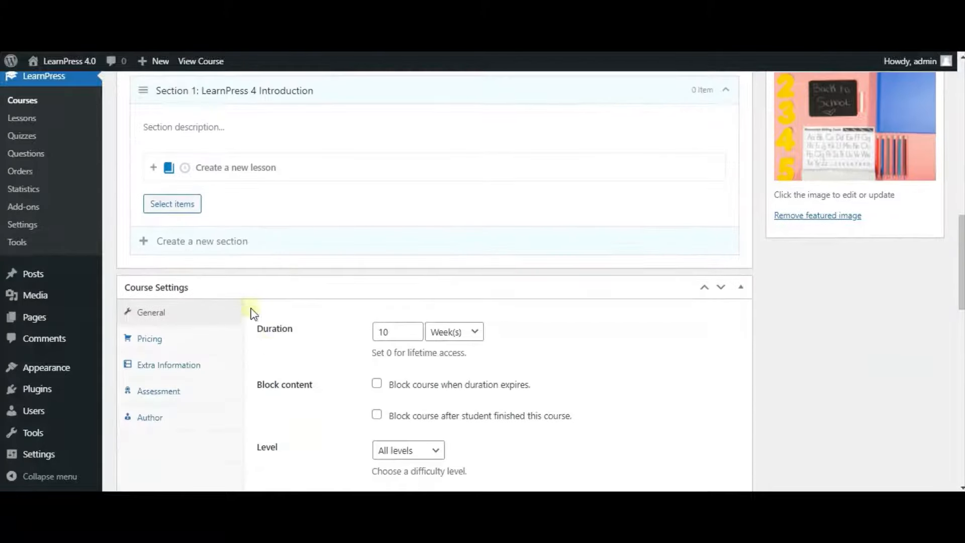
Open the existing-item selection for Section 1 and select Lesson 1: Eduma (#419) and Lesson 2: How to create a website on WordPress? (#212).
click(187, 210)
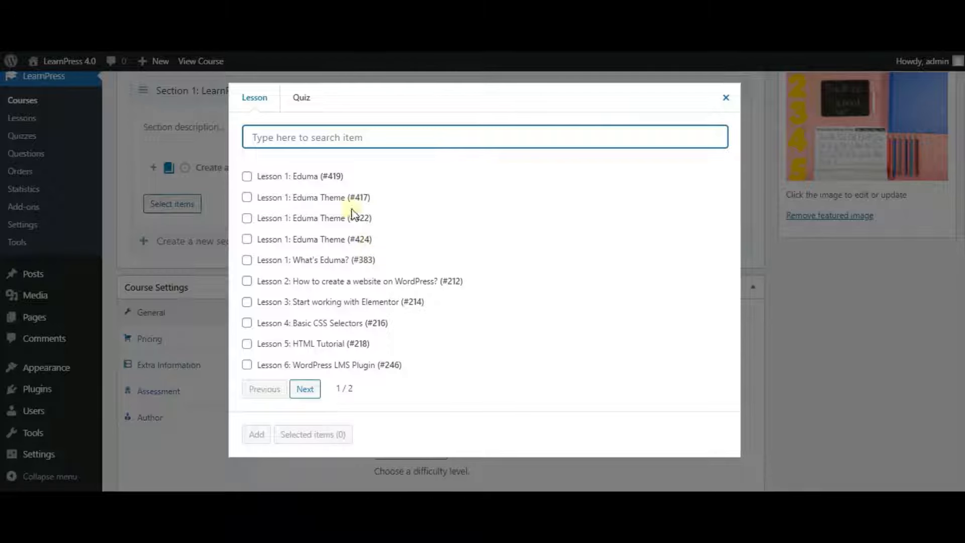
click(303, 100)
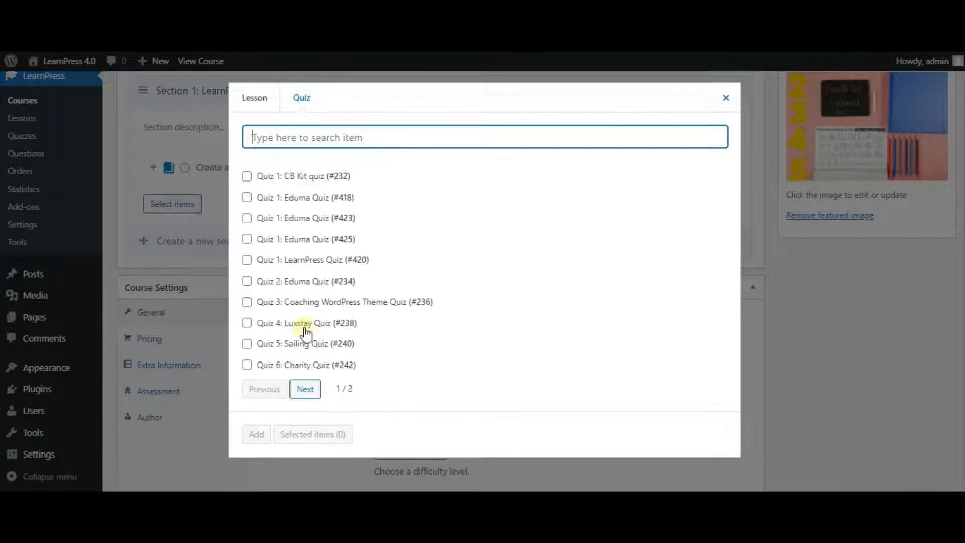
click(254, 98)
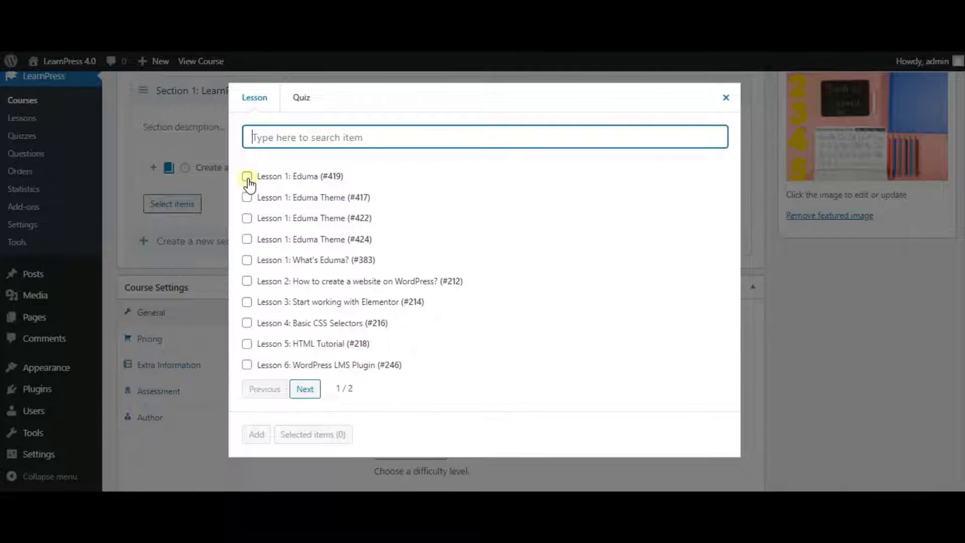
click(246, 176)
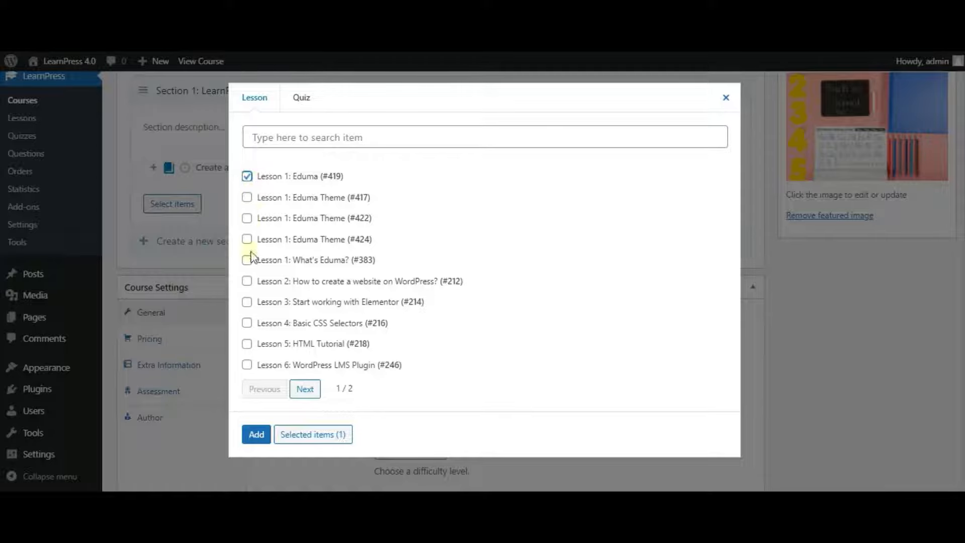
click(247, 281)
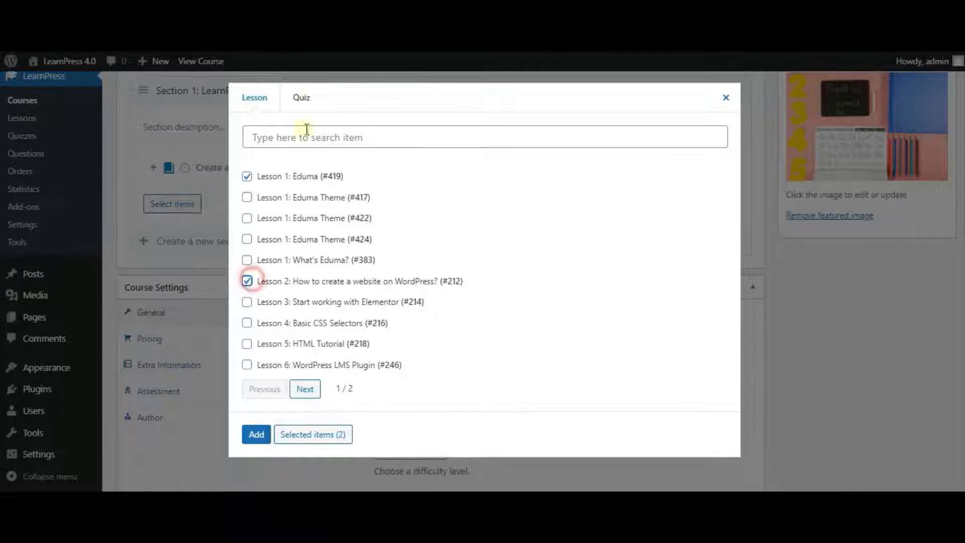
Select Quiz 1: CB Kit quiz (#232) and Quiz 2: Eduma Quiz (#234) as well, review the selection and add all selected items to Section 1.
click(302, 99)
click(246, 176)
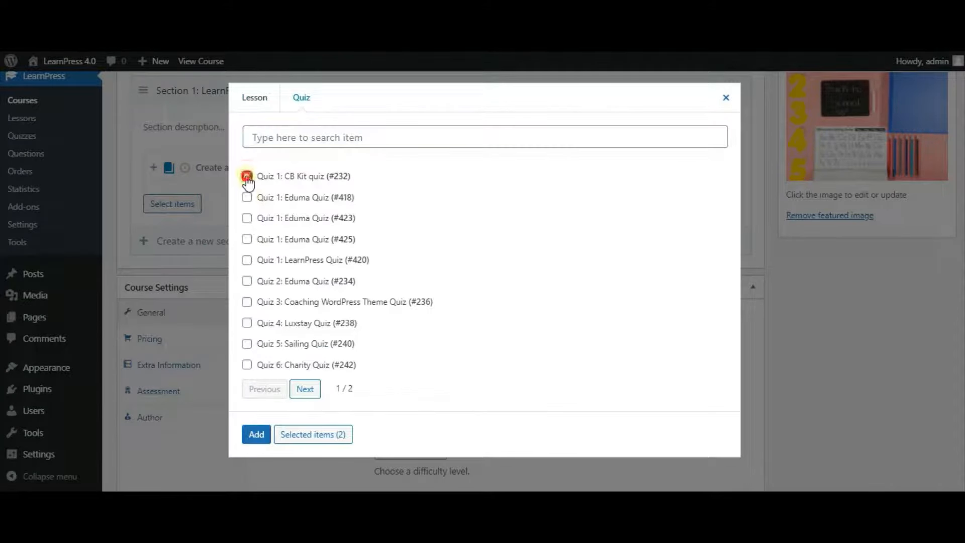
click(248, 282)
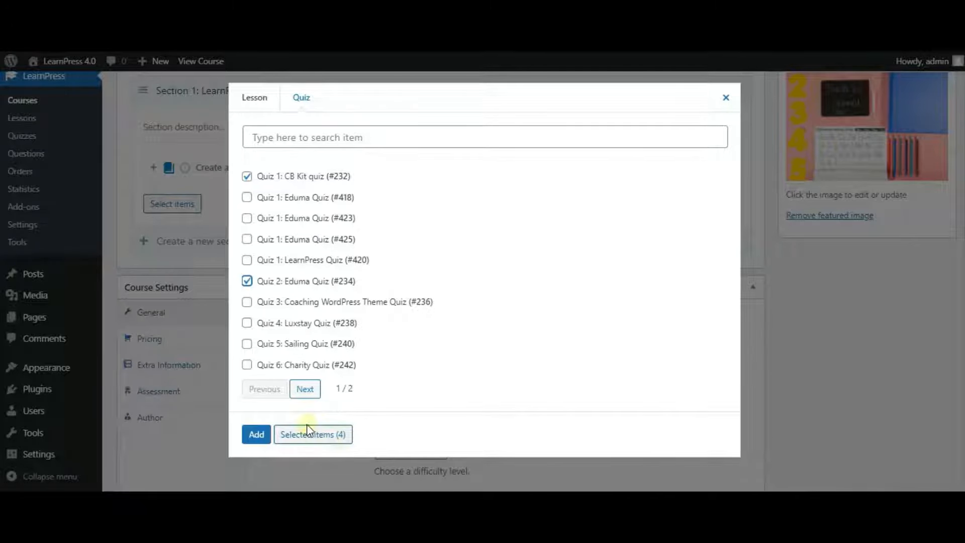
click(334, 435)
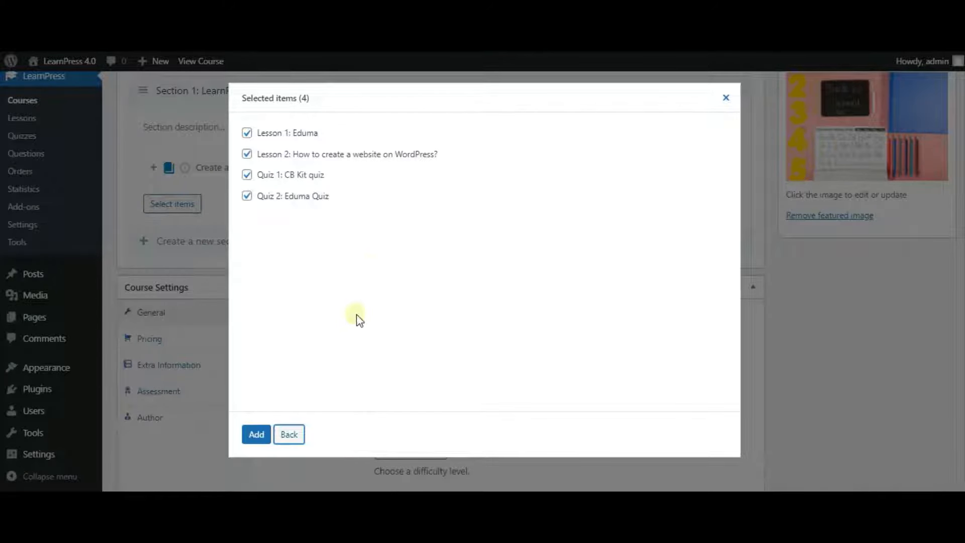
click(257, 432)
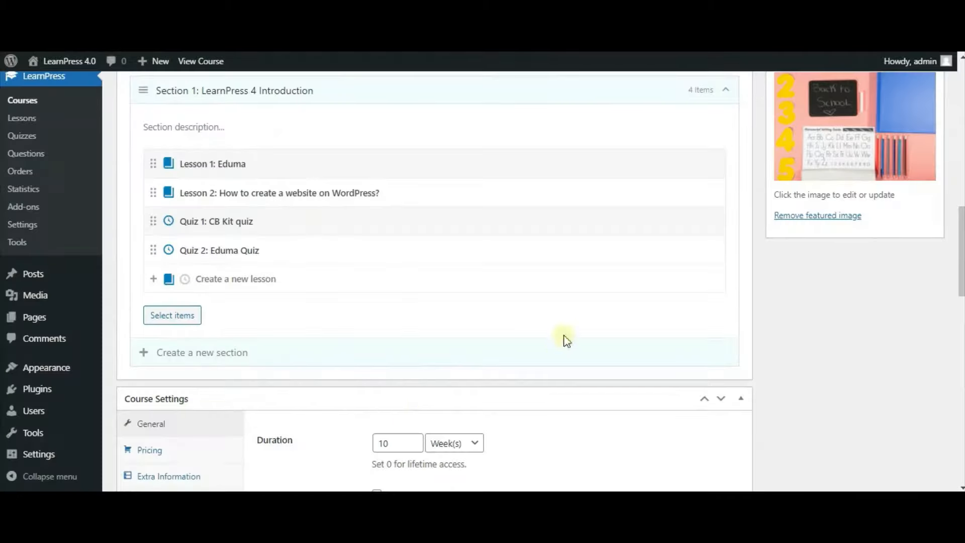
Update the course with the lessons and quizzes added to Section 1.
scroll(678, 331, up, 5)
scroll(788, 350, up, 5)
scroll(789, 351, down, 3)
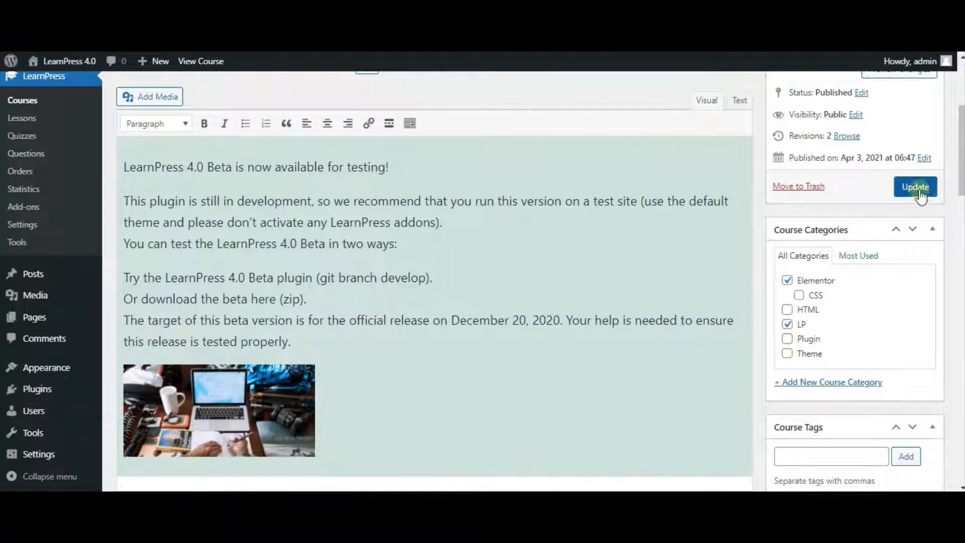
click(918, 190)
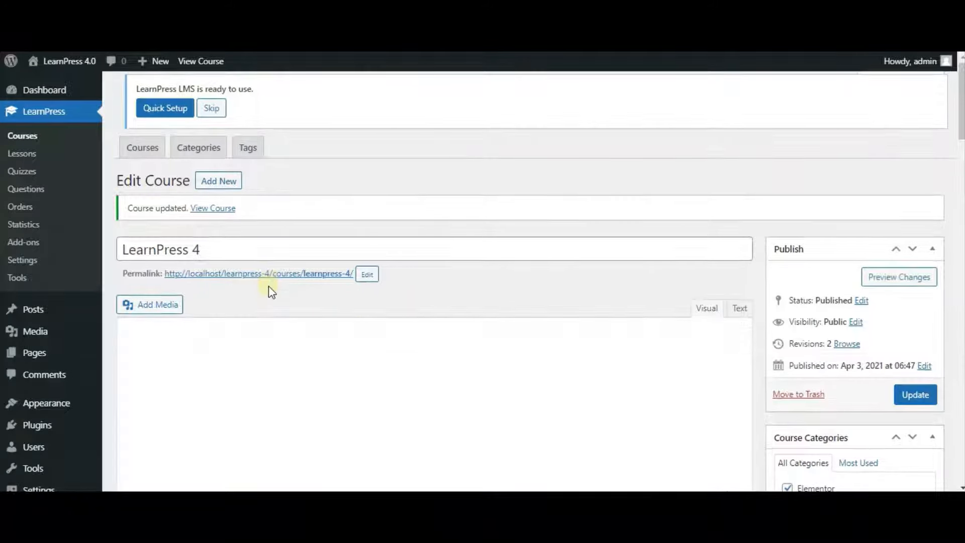
Open the course's permalink in a new browser tab and examine the added lessons and quizzes in its curriculum.
right_click(270, 285)
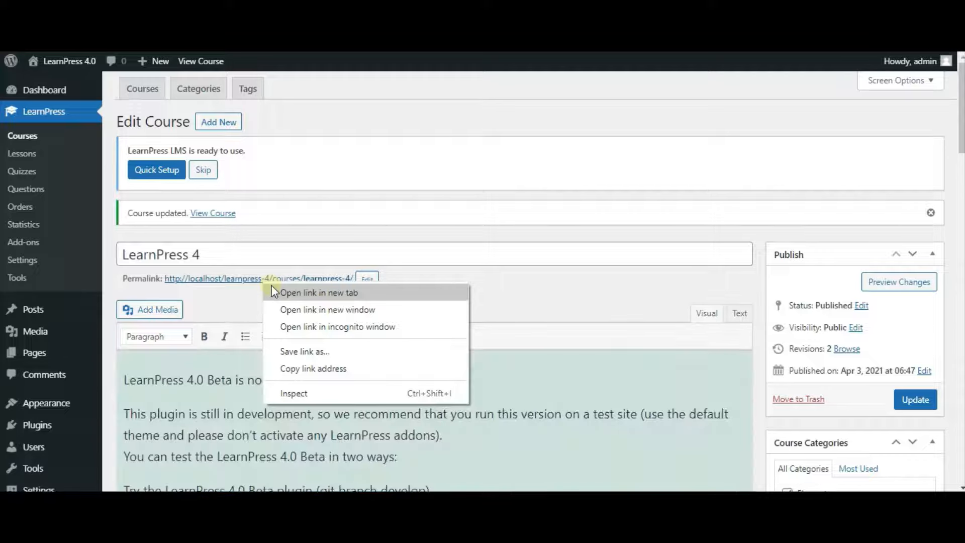
click(273, 287)
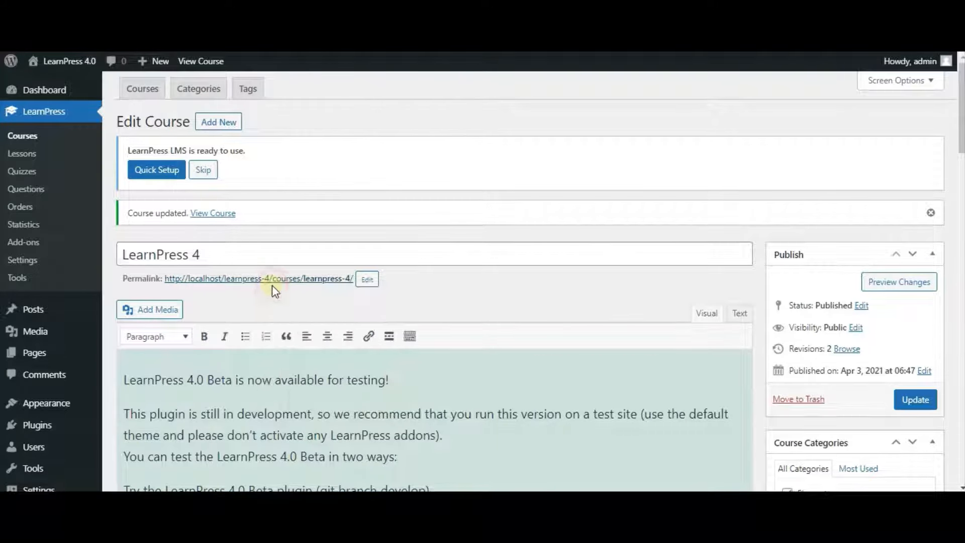
key(ctrl+Tab)
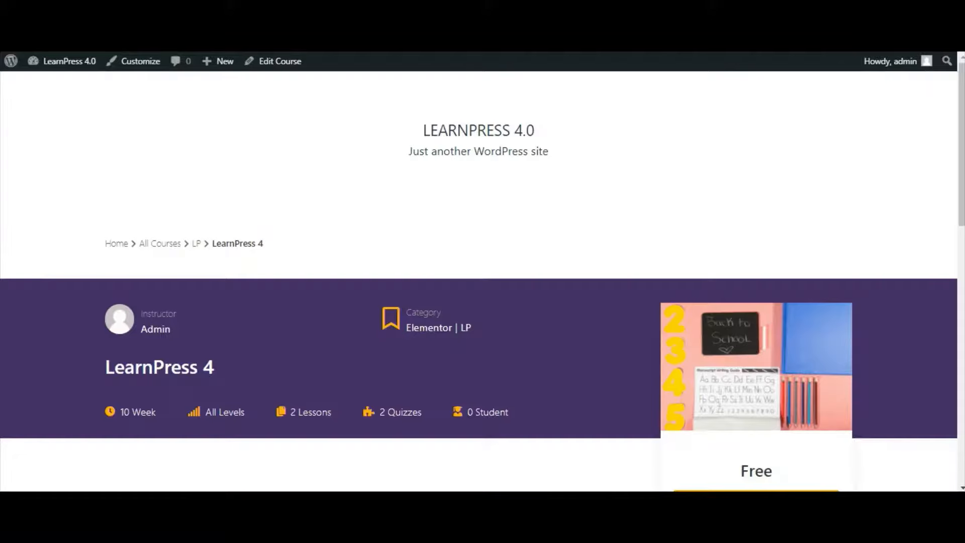
scroll(324, 267, down, 3)
scroll(325, 299, down, 6)
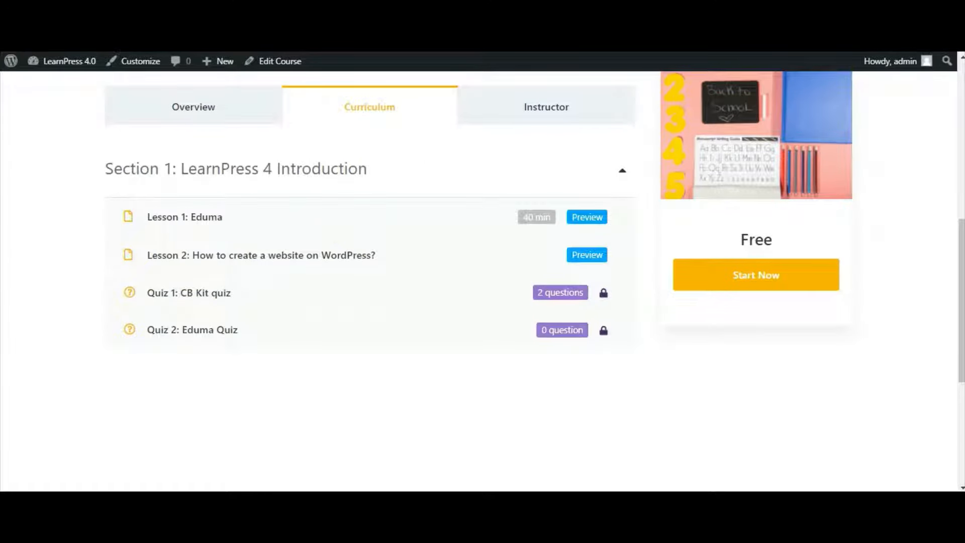
Return to the course editor and move Lesson 2: How to create a website on WordPress? below Quiz 1: CB Kit quiz in Section 1.
key(ctrl+shift+Tab)
scroll(405, 289, down, 12)
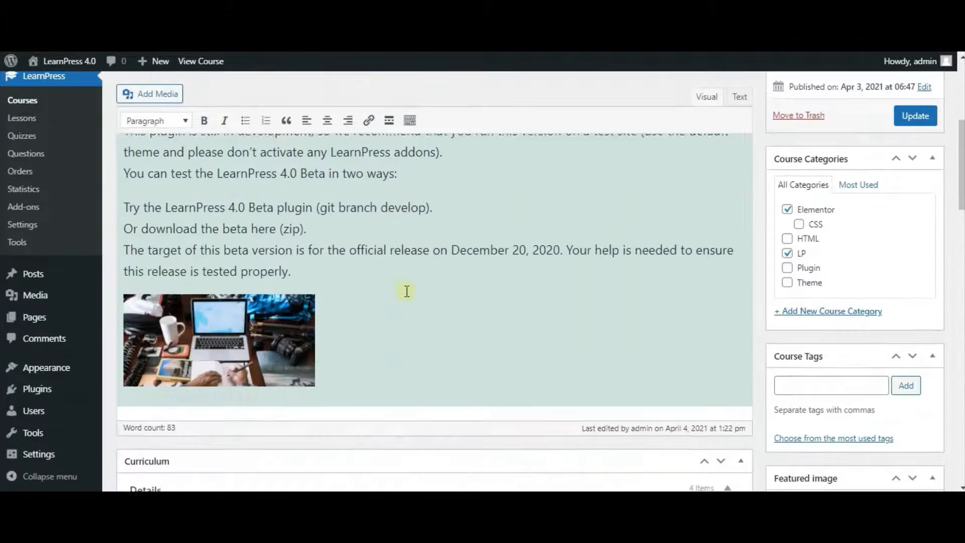
scroll(405, 288, up, 1)
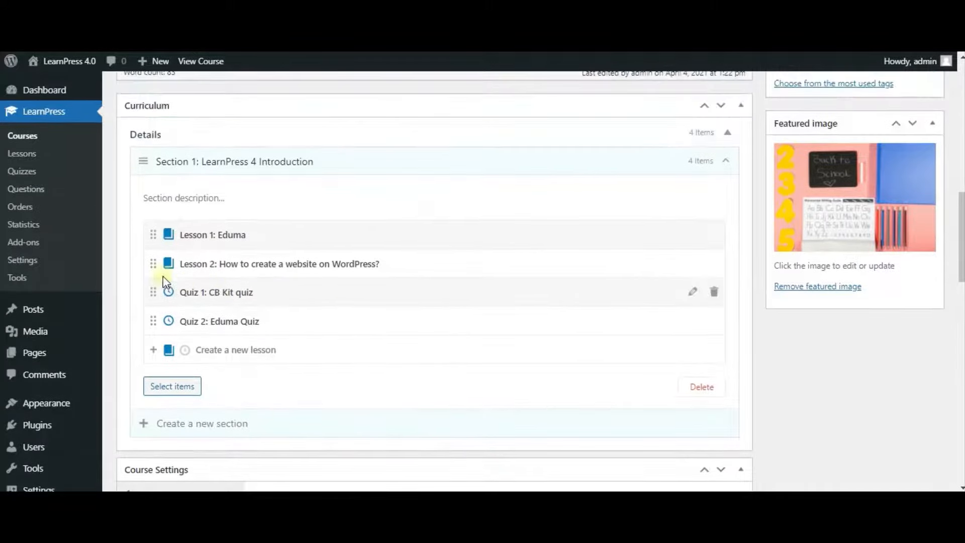
drag(153, 265, 151, 294)
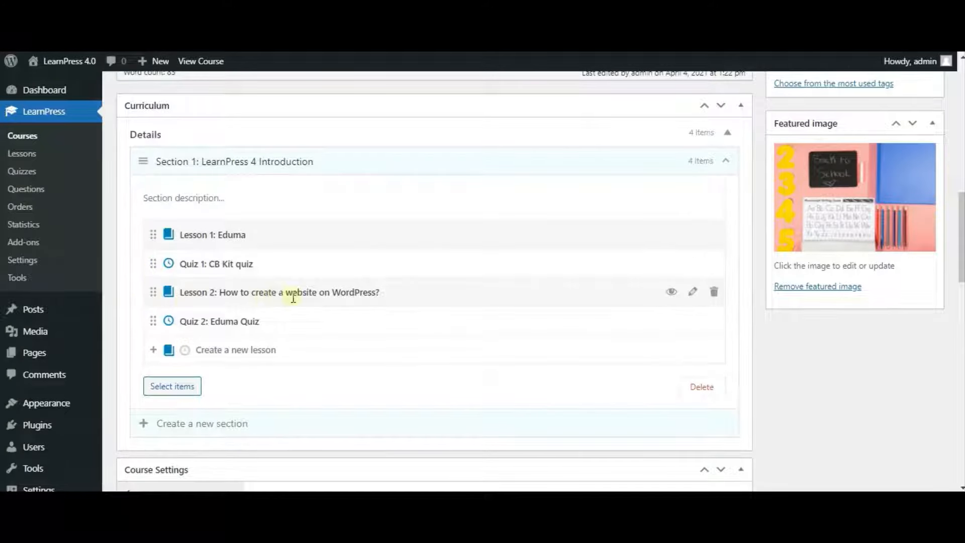
scroll(375, 354, down, 2)
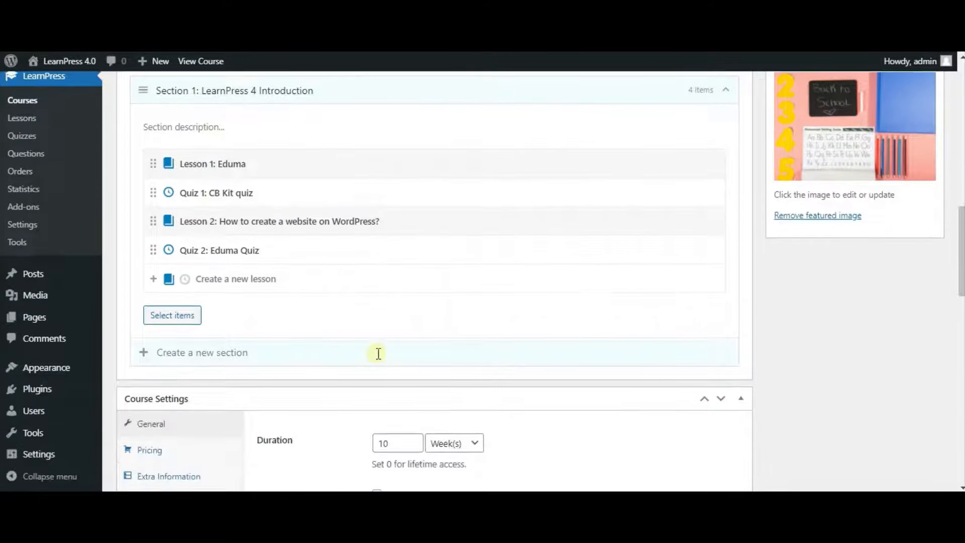
scroll(377, 354, up, 2)
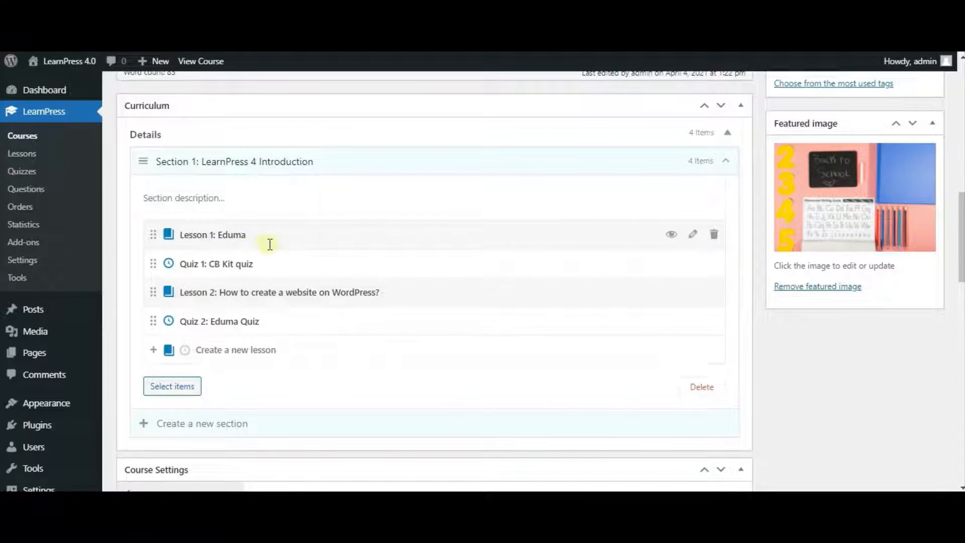
Open Lesson 1: Eduma for editing from the curriculum and examine its title, content, video, duration and preview setting.
click(693, 236)
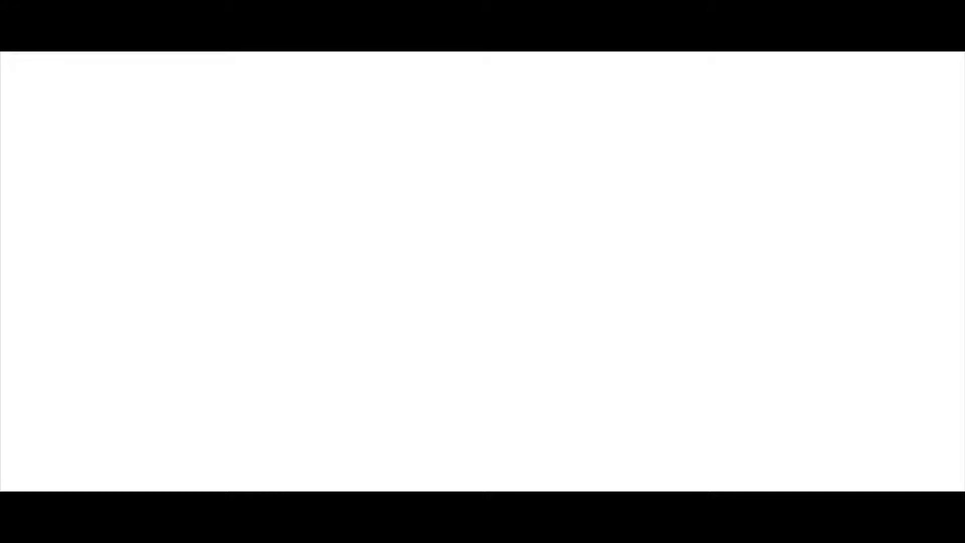
click(290, 148)
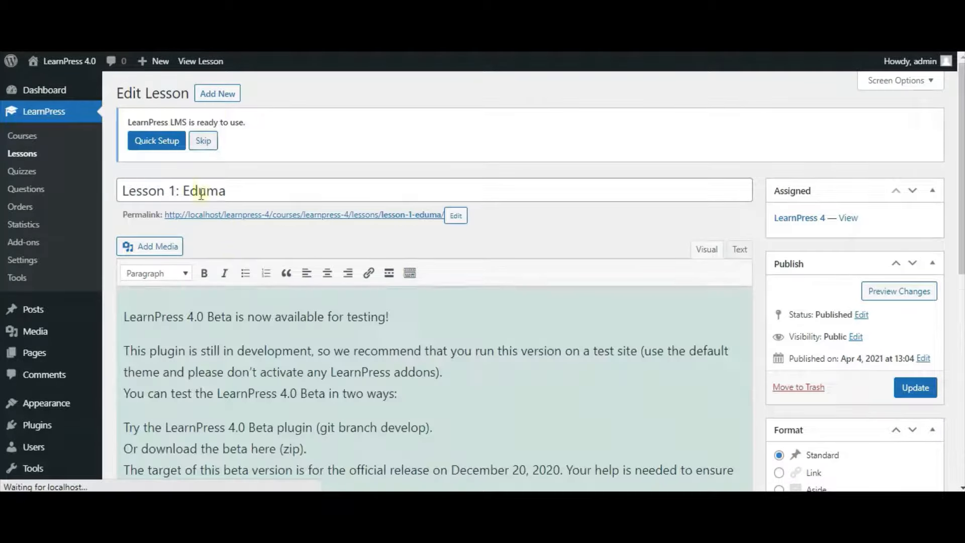
scroll(312, 221, down, 6)
scroll(313, 225, down, 7)
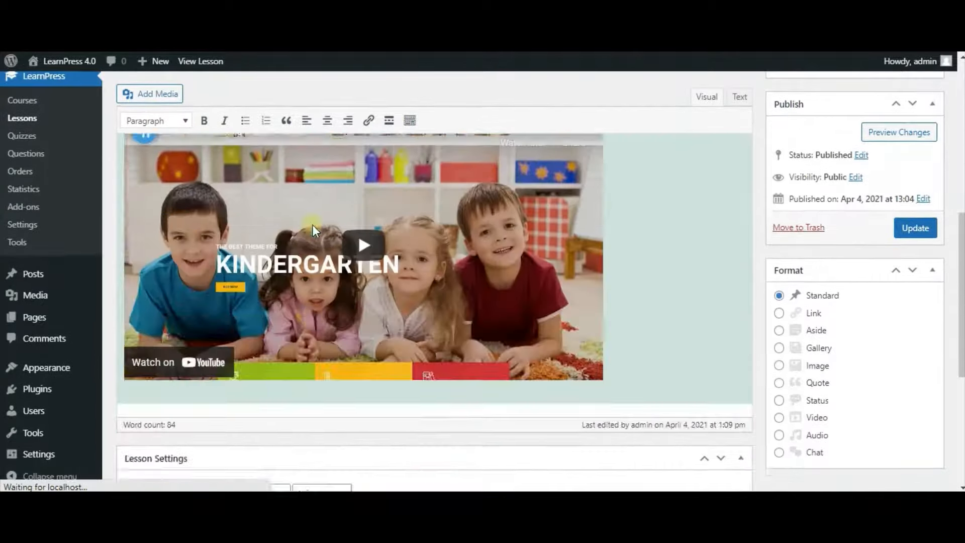
scroll(313, 226, up, 3)
scroll(313, 225, up, 5)
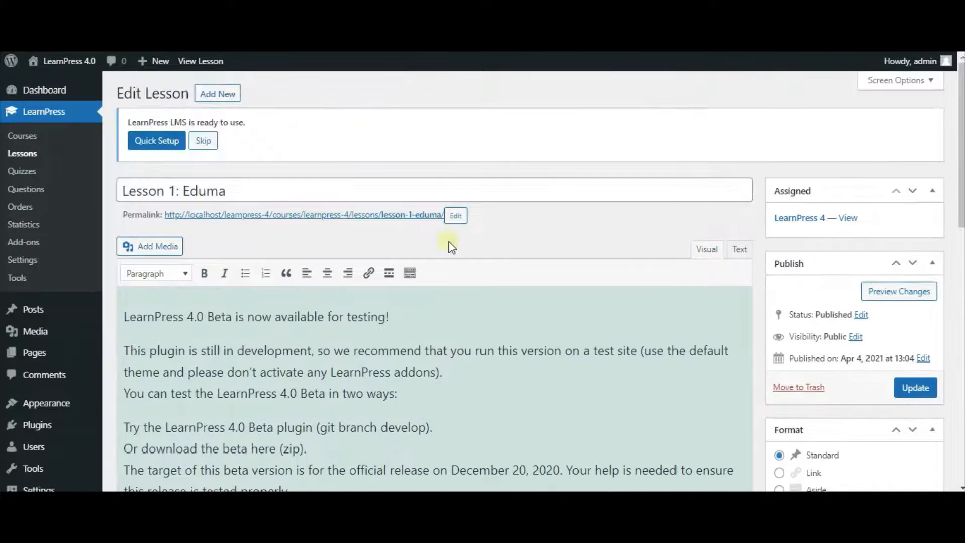
scroll(437, 241, down, 5)
scroll(389, 211, down, 6)
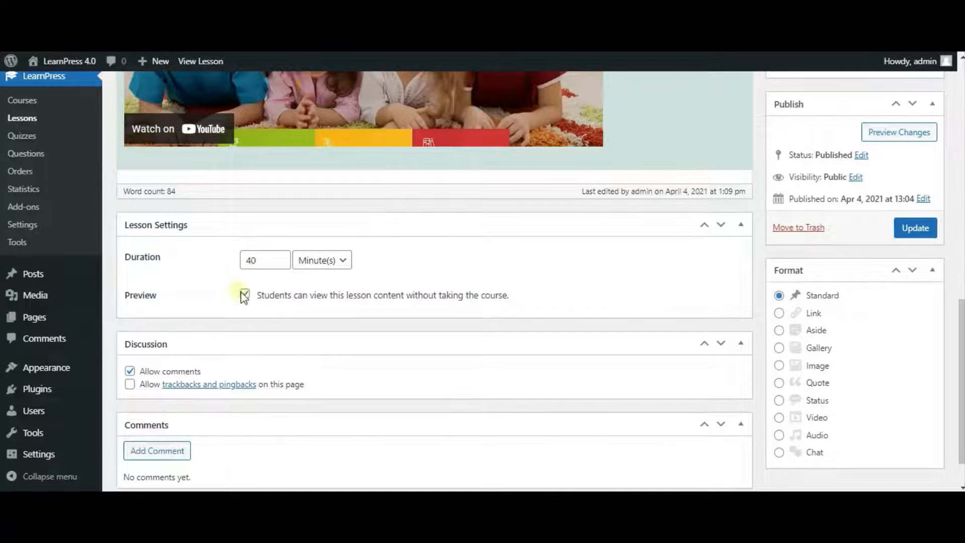
scroll(244, 297, up, 3)
scroll(398, 333, up, 6)
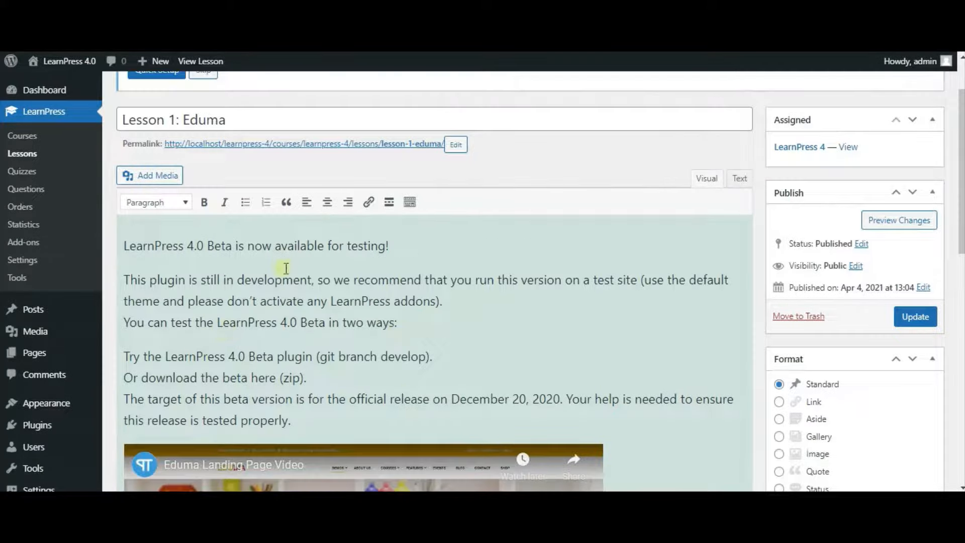
Select the entire content of Lesson 1: Eduma, copy it and delete it from the editor.
click(283, 273)
scroll(281, 269, down, 3)
scroll(279, 358, up, 3)
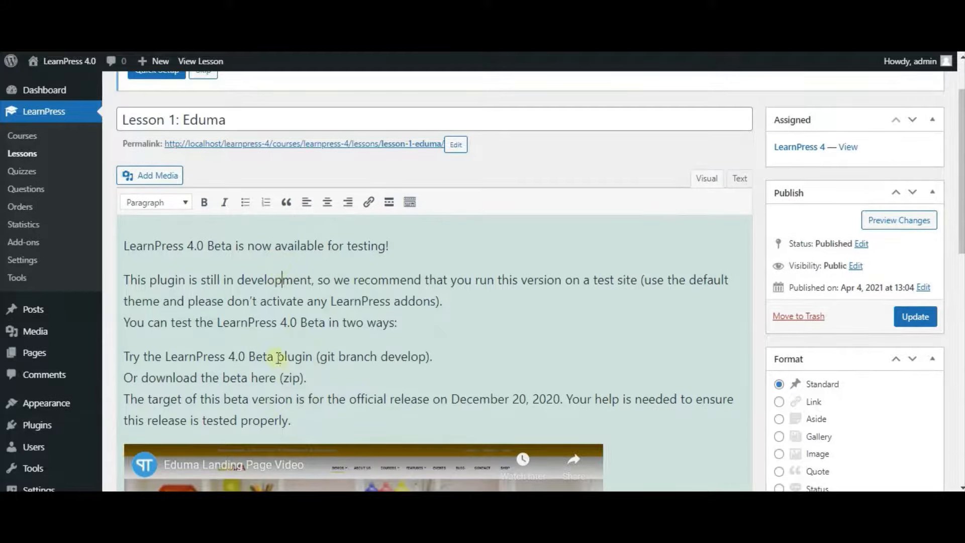
scroll(279, 358, down, 4)
scroll(328, 216, up, 3)
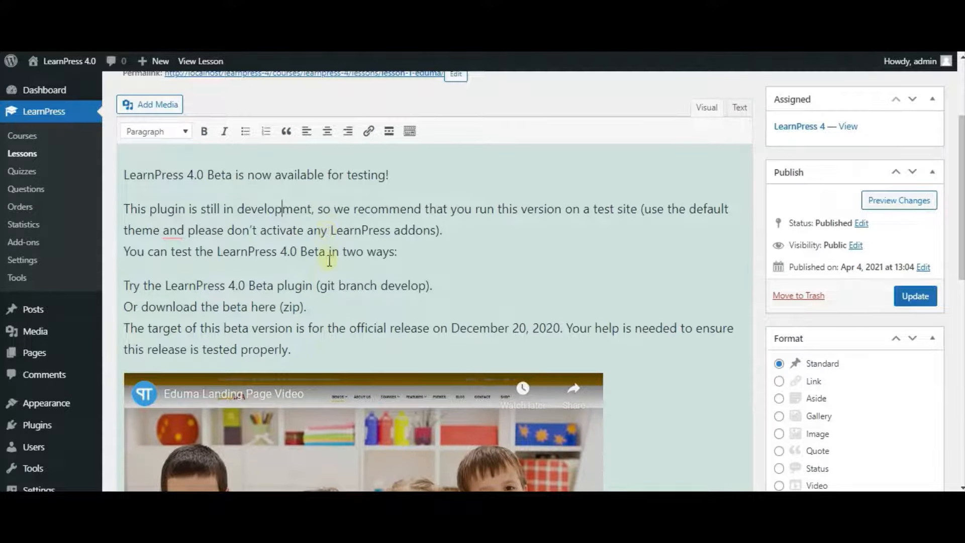
scroll(327, 264, down, 5)
scroll(306, 278, up, 2)
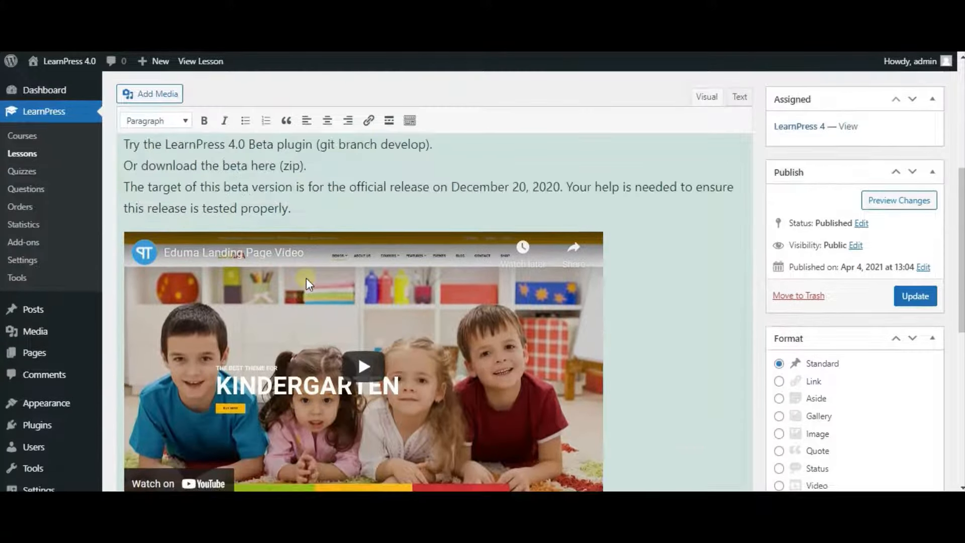
scroll(306, 279, up, 3)
click(306, 276)
key(ctrl+a)
key(ctrl+c)
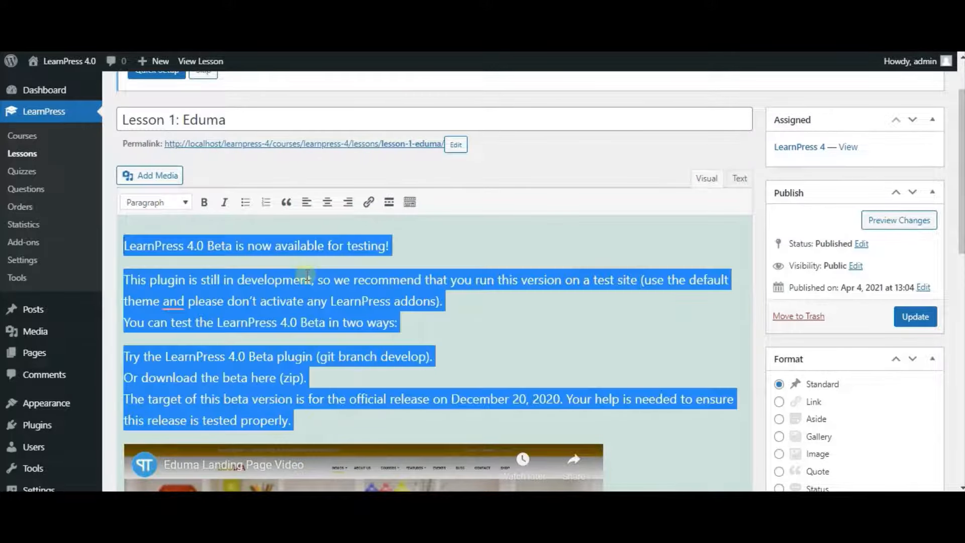
key(BackSpace)
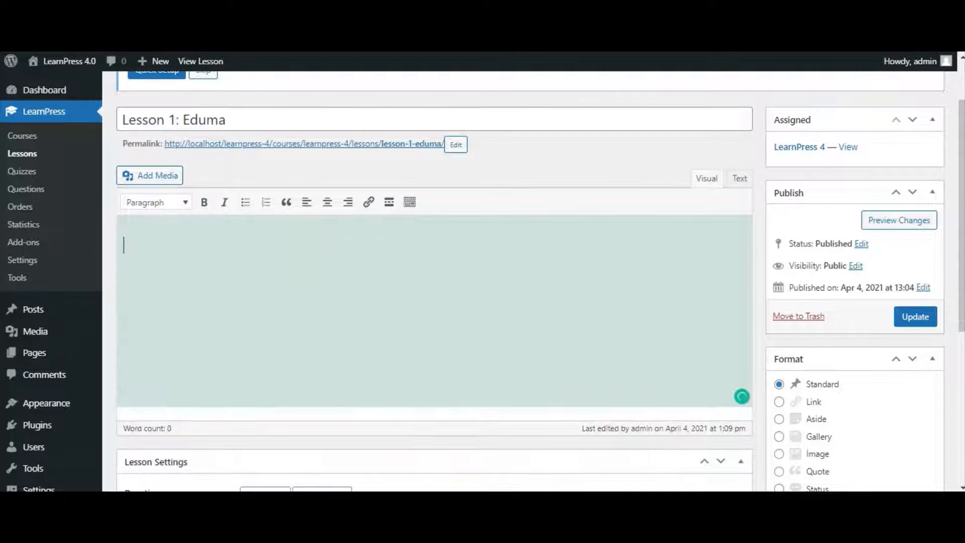
Paste the LearnPress 4.0 Beta text into the lesson content, embed the Eduma Landing Page Video below it and update the lesson.
key(alt+Tab)
click(250, 300)
key(ctrl+v)
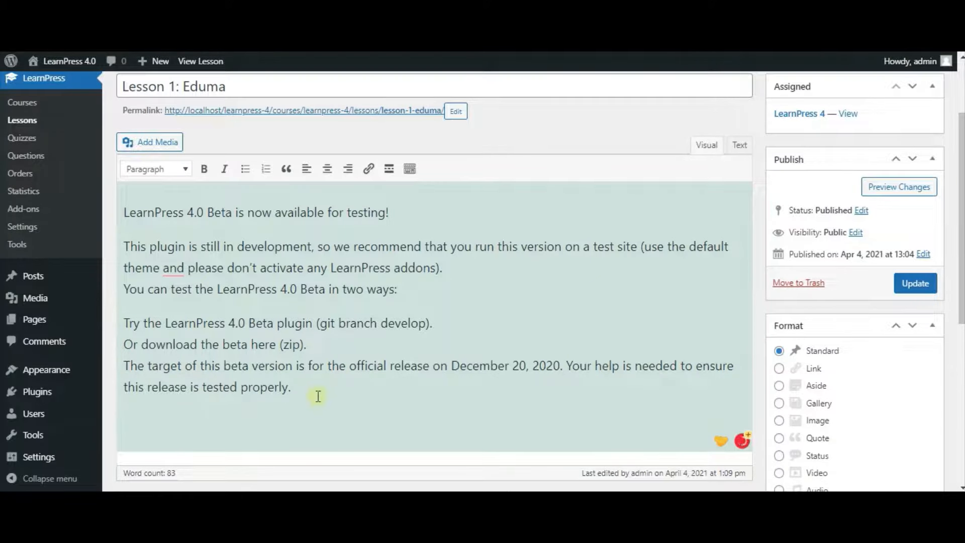
key(ctrl+v)
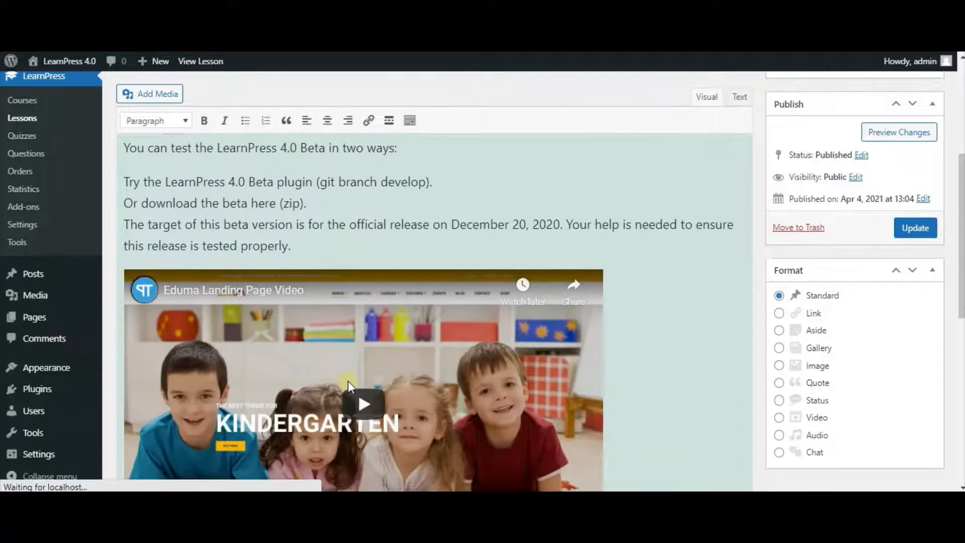
scroll(408, 401, up, 2)
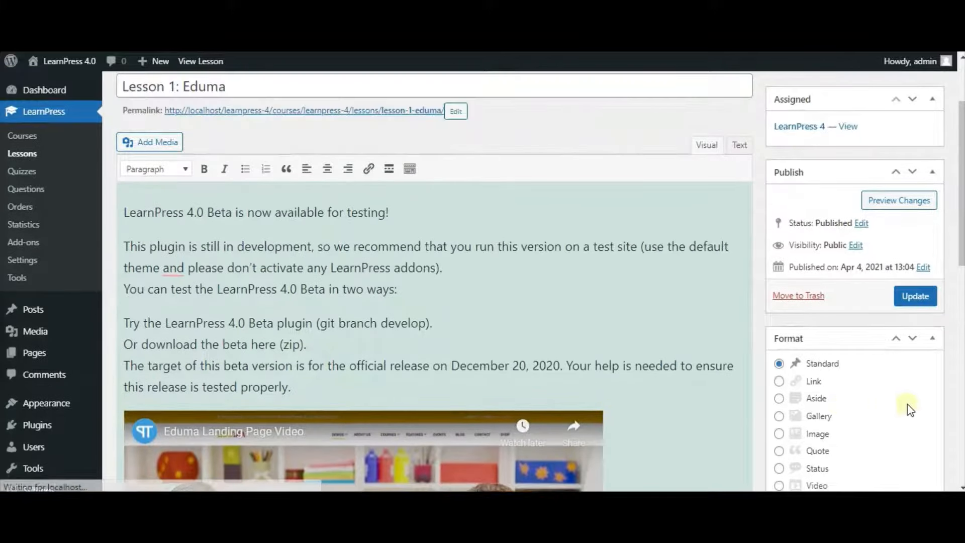
click(915, 297)
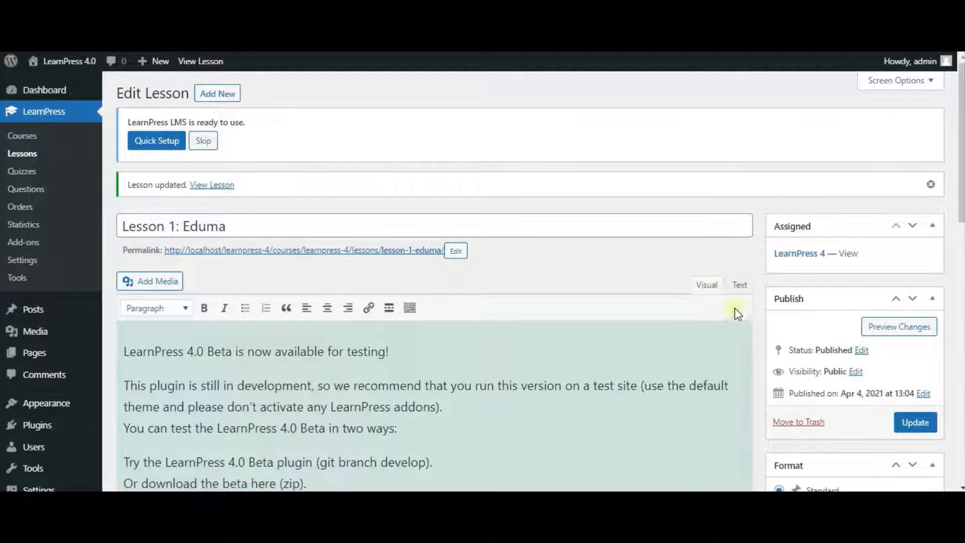
Open the public page of Lesson 1: Eduma in a new tab and examine its text and embedded video.
scroll(734, 308, down, 2)
scroll(734, 308, up, 2)
click(251, 250)
right_click(251, 250)
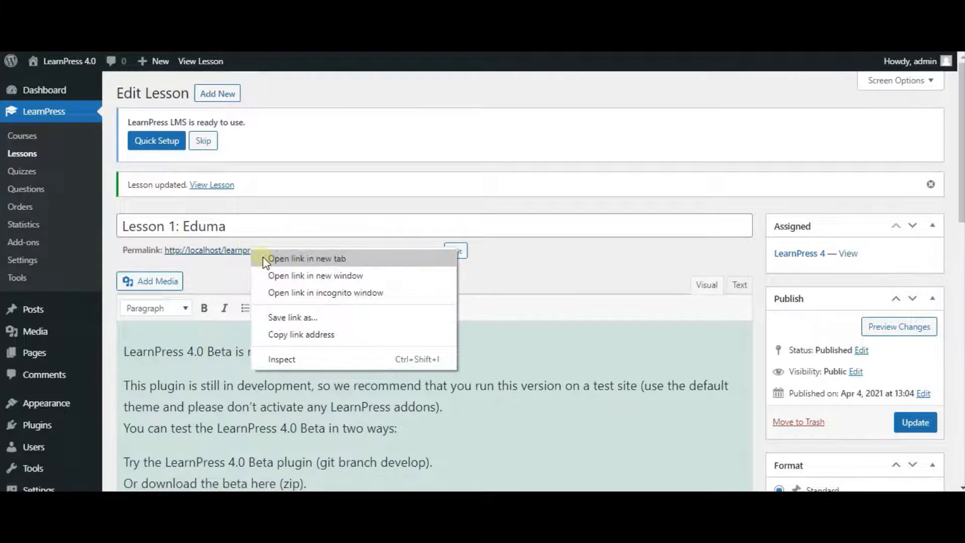
click(264, 257)
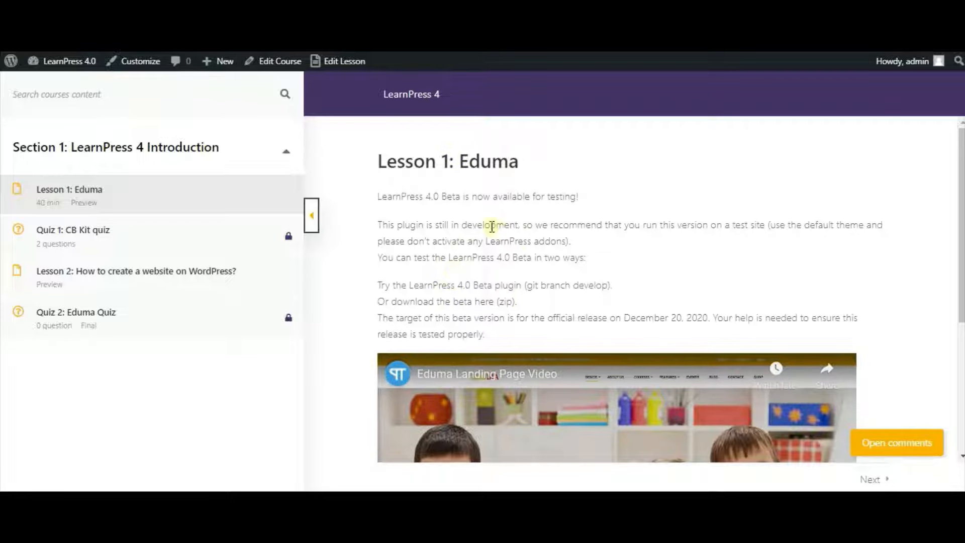
scroll(421, 241, down, 3)
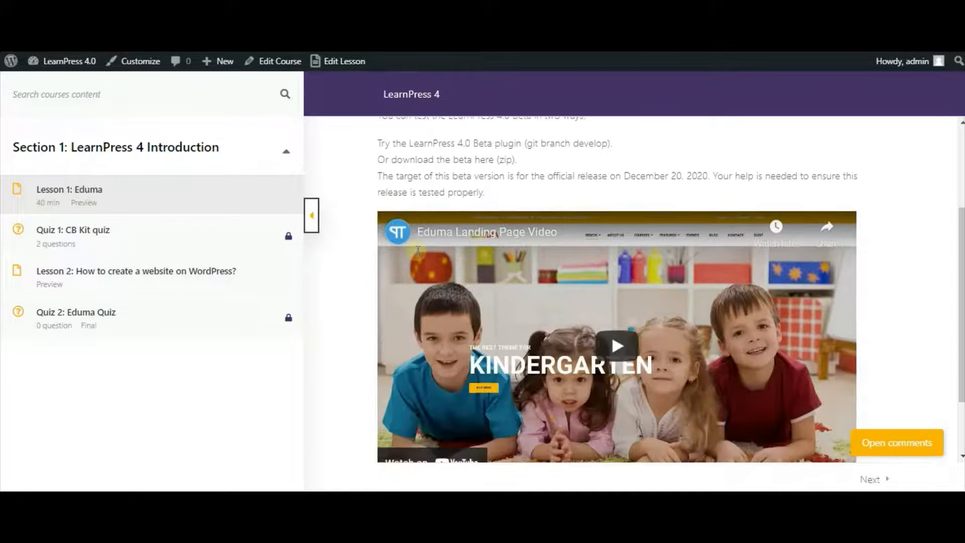
scroll(417, 250, down, 2)
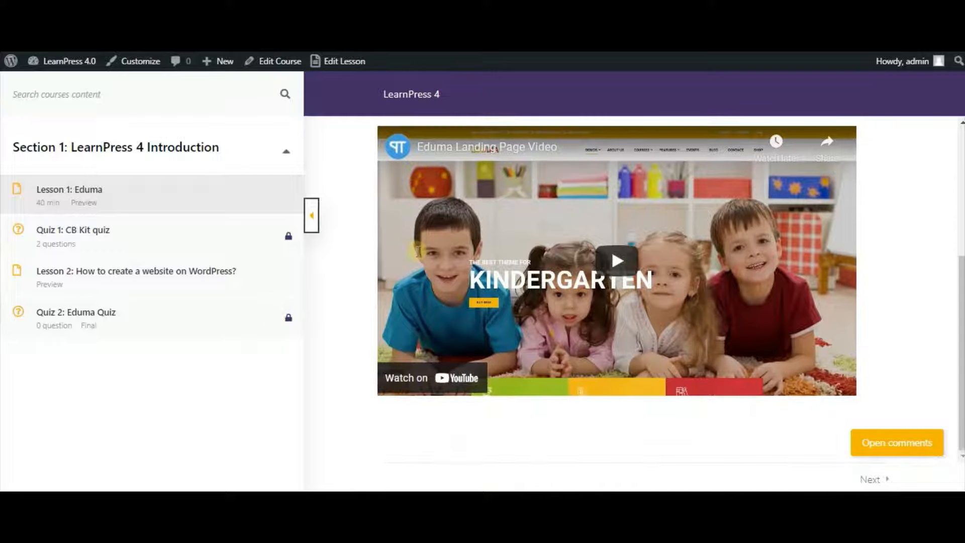
scroll(618, 291, up, 3)
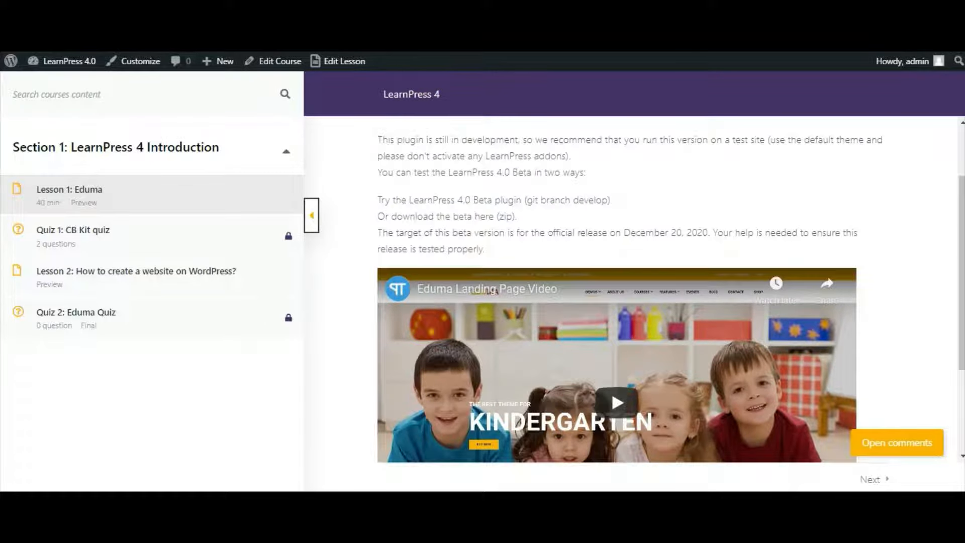
Return to the editor of Lesson 1: Eduma and examine the duration value and available time units in its lesson settings.
click(345, 60)
scroll(393, 376, down, 3)
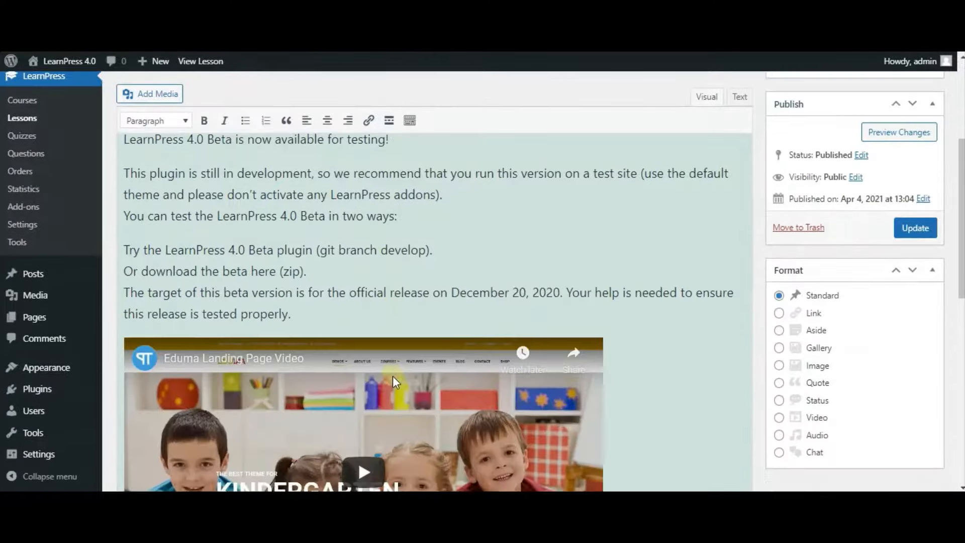
scroll(393, 376, down, 8)
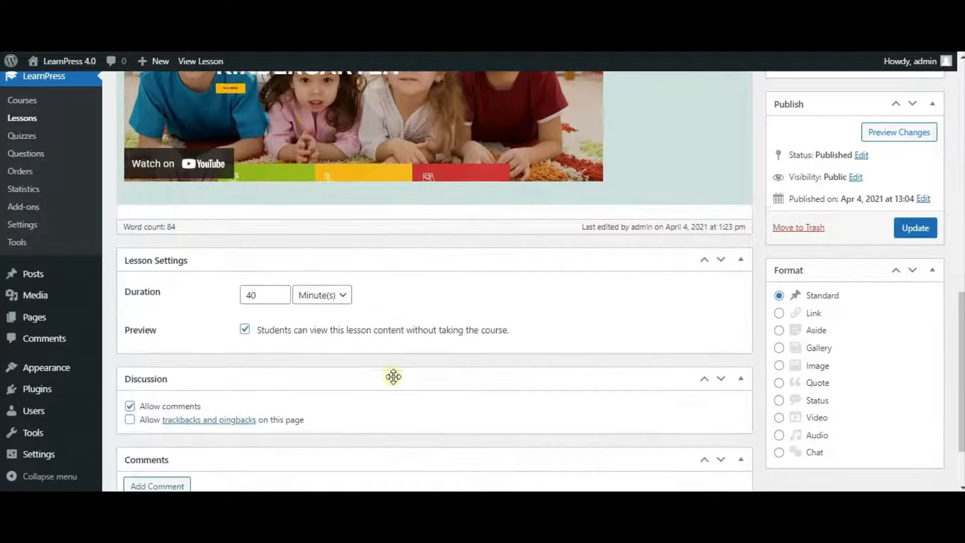
scroll(393, 376, down, 1)
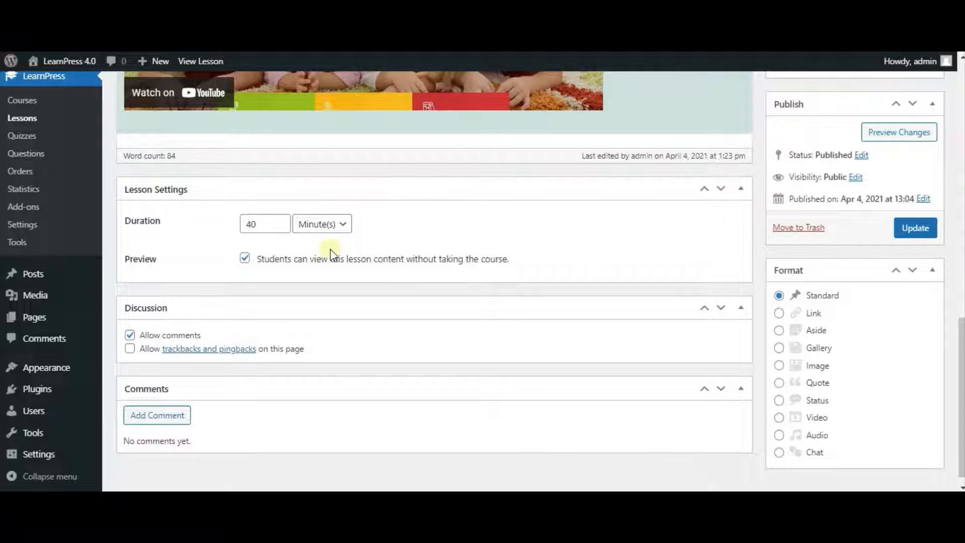
click(327, 231)
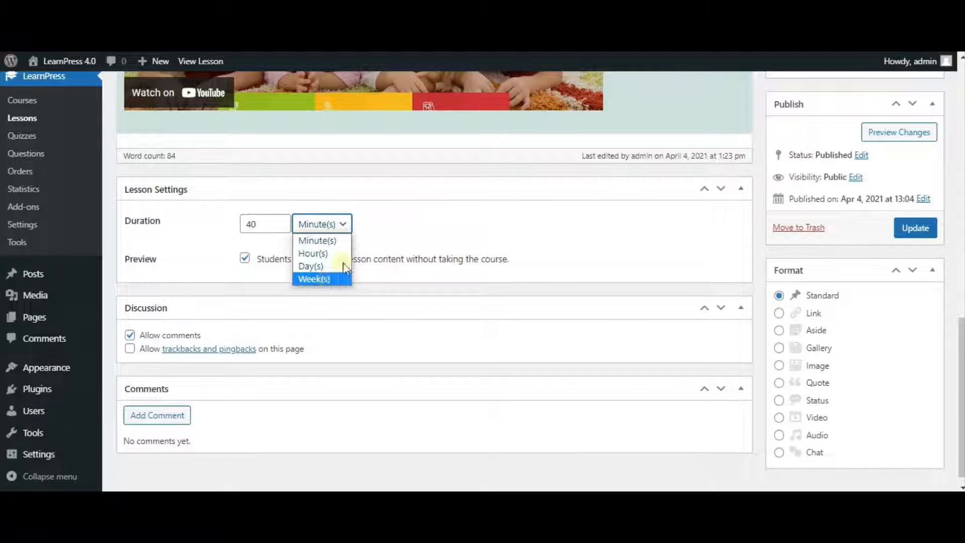
click(441, 207)
double_click(255, 231)
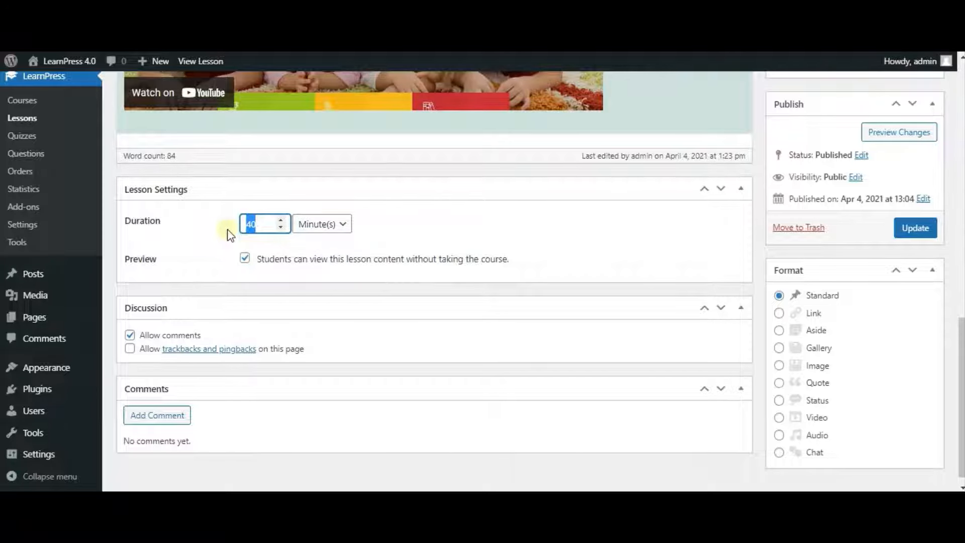
Update Lesson 1: Eduma and open its public page in a new tab.
click(916, 230)
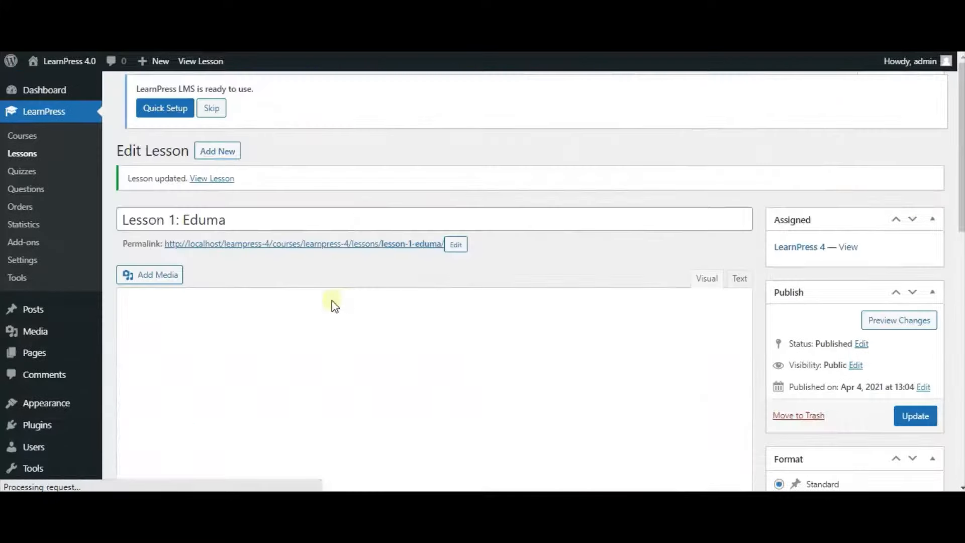
right_click(216, 251)
click(239, 259)
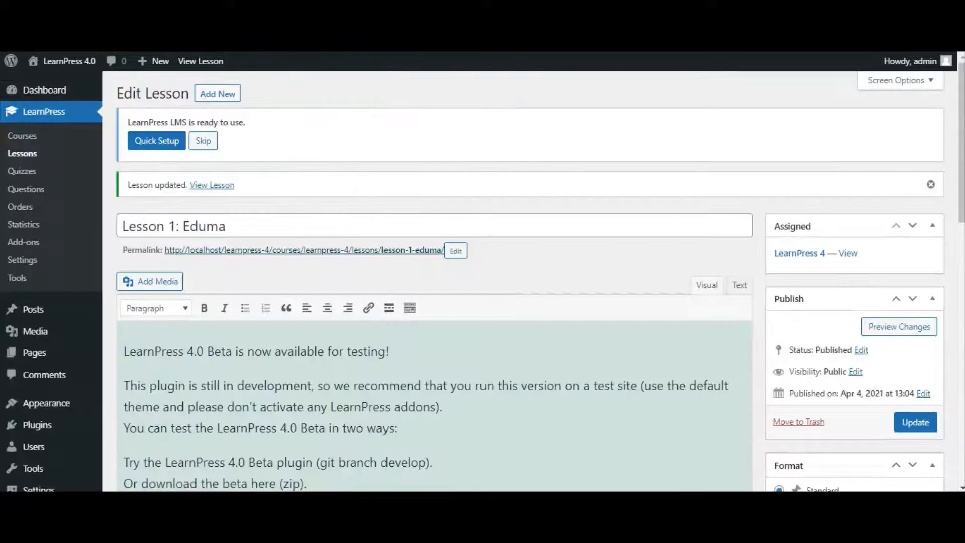
Turn the lesson's Preview option off and on again in the lesson settings, and update the lesson.
scroll(414, 302, down, 10)
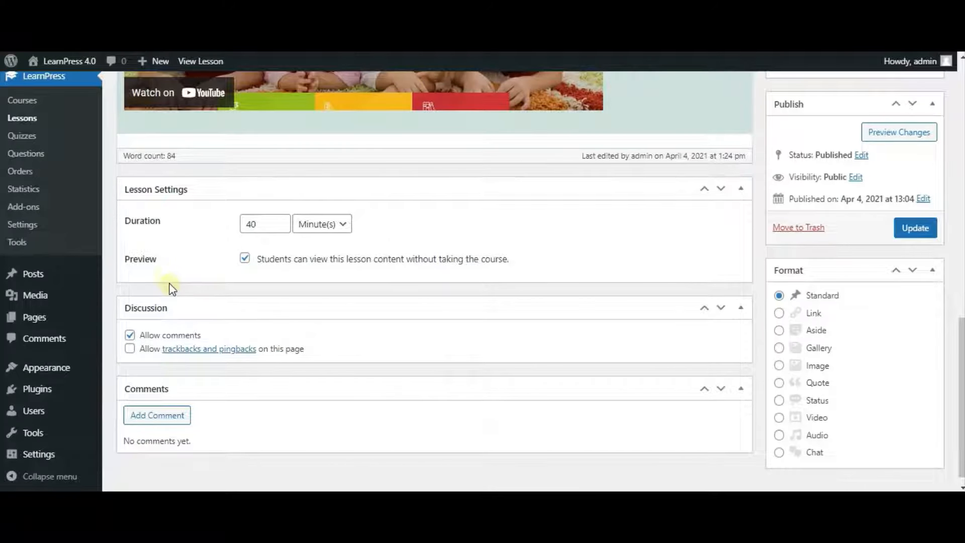
click(245, 259)
click(245, 259)
click(915, 235)
scroll(353, 369, up, 10)
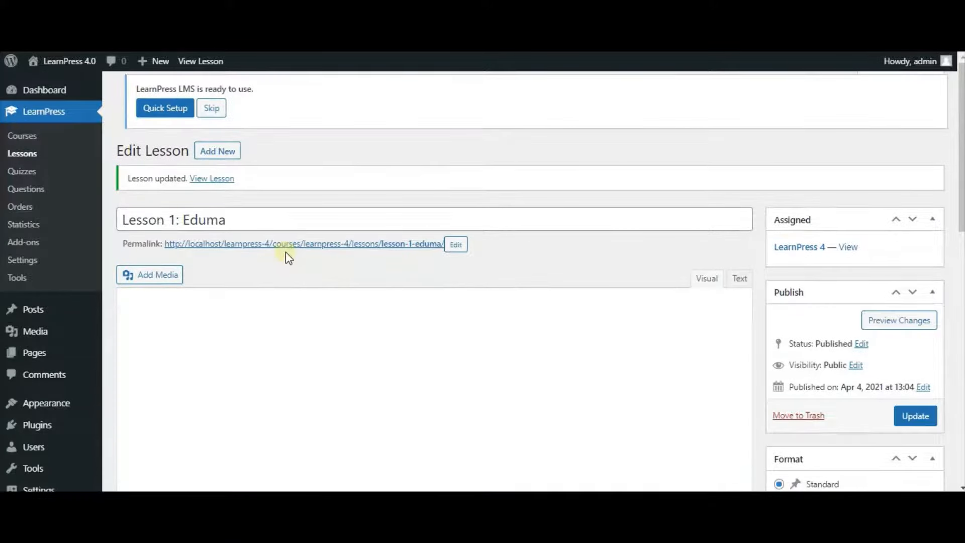
Open the updated lesson's public page in a new tab and examine its curriculum entry and content.
right_click(283, 251)
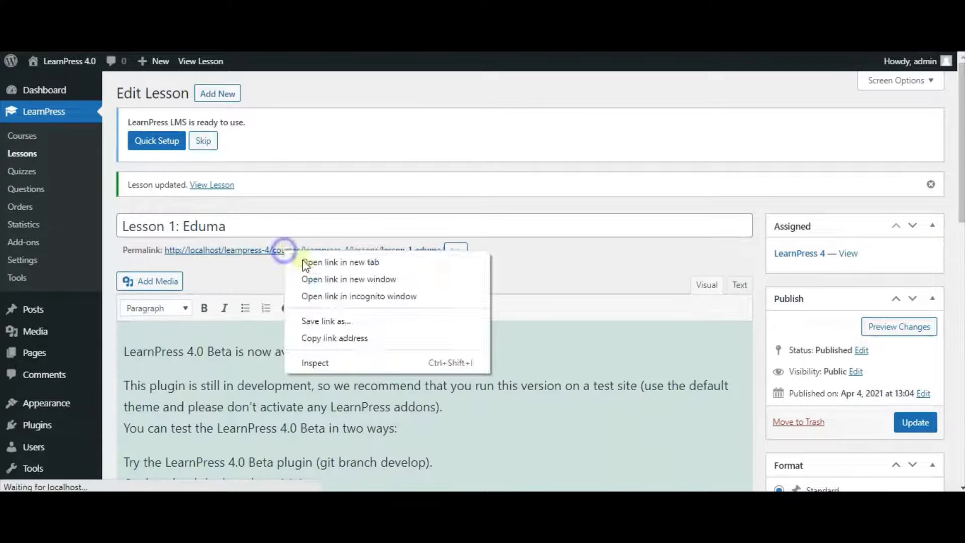
click(311, 262)
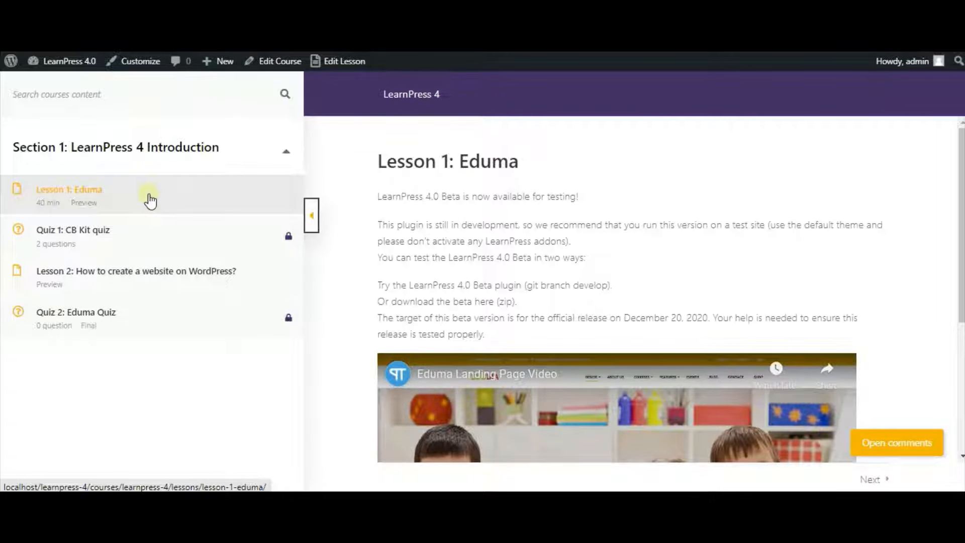
scroll(618, 301, down, 3)
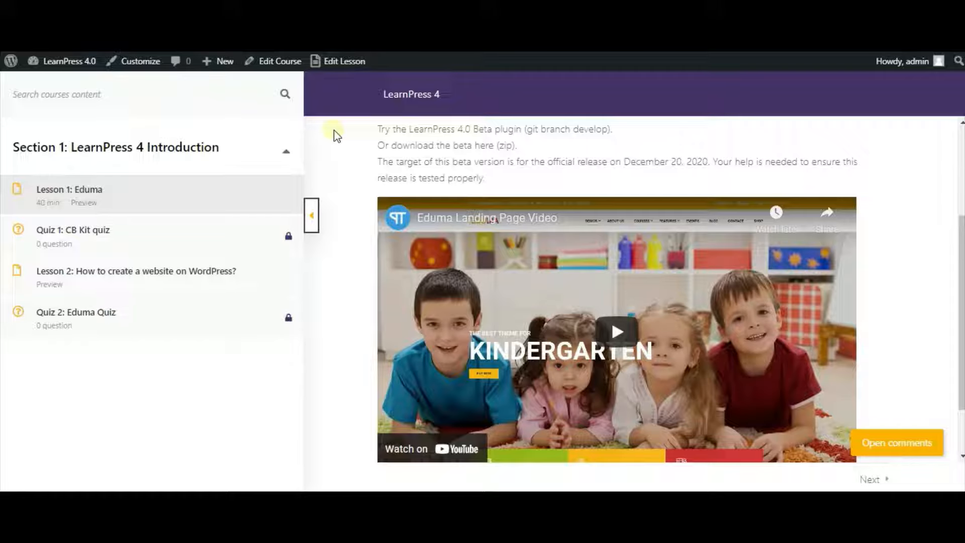
scroll(333, 133, down, 1)
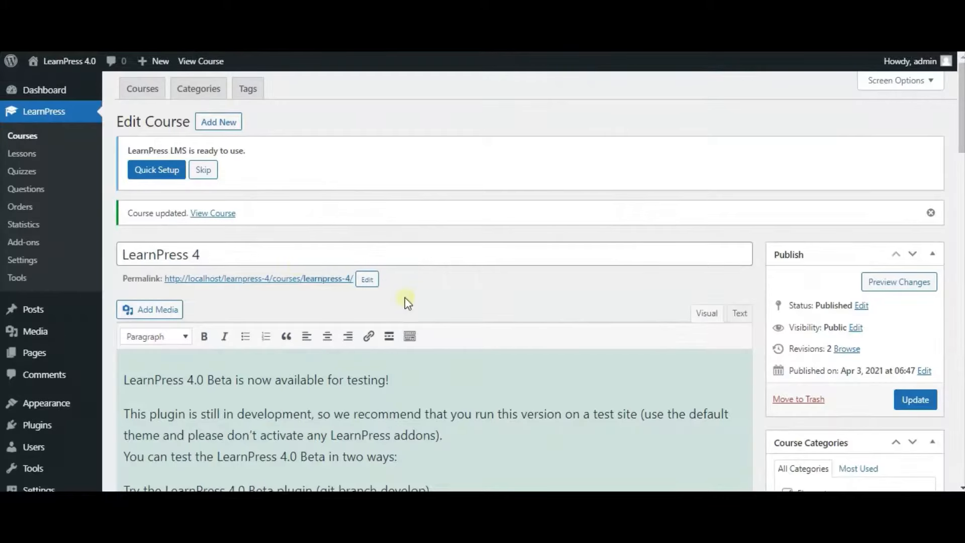
In the LearnPress 4 course, create the quiz Quiz 3: Sailing Quiz in Section 1 and update the course.
scroll(408, 296, down, 10)
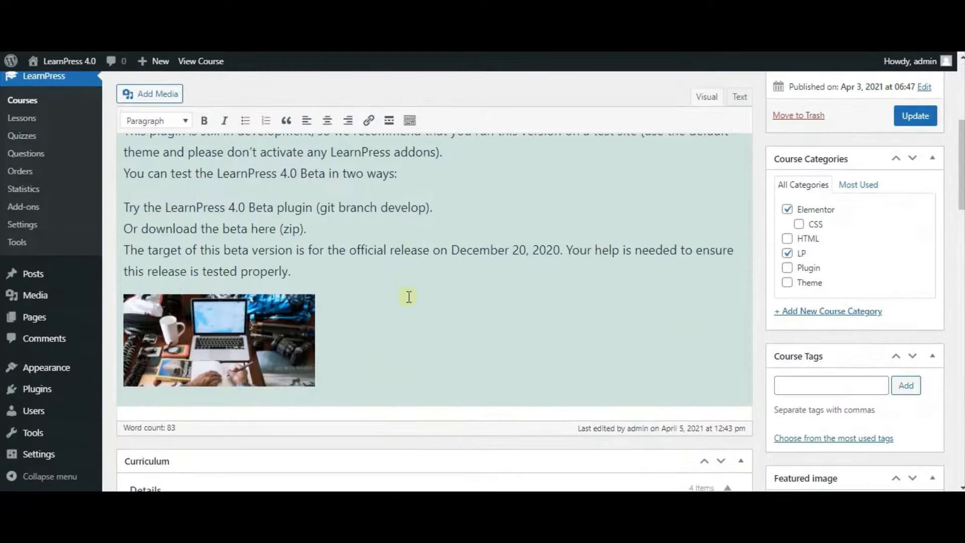
scroll(409, 297, down, 3)
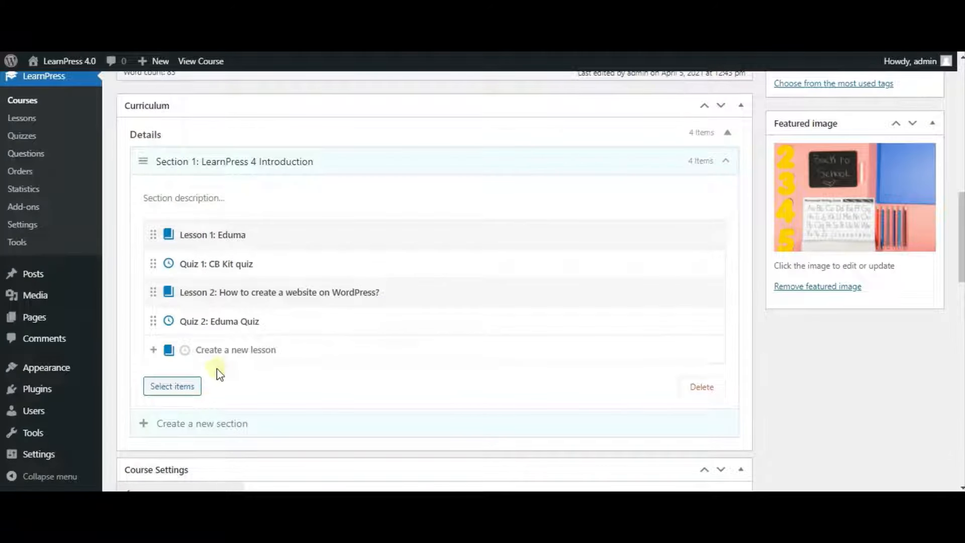
click(185, 352)
text(Quiz 3: Sailing)
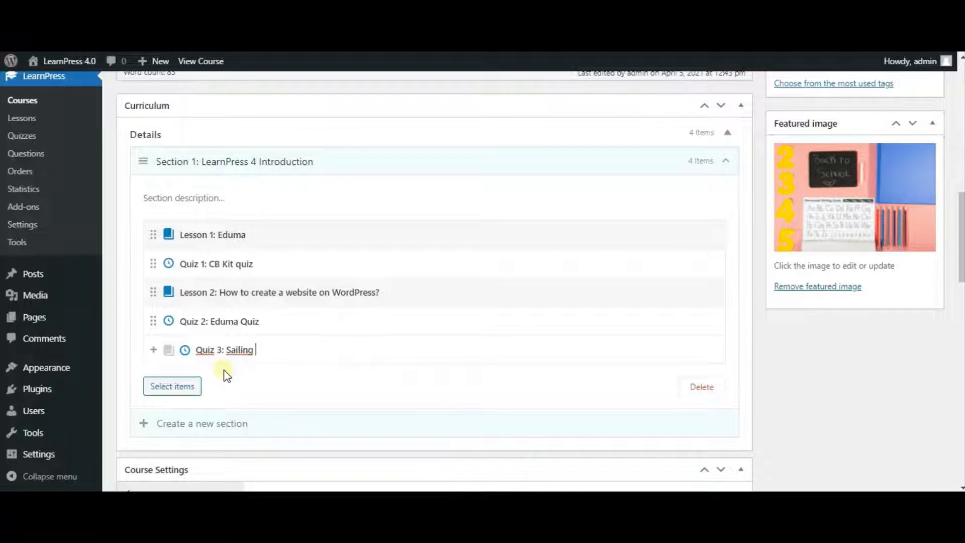
text(Quiz)
key(Return)
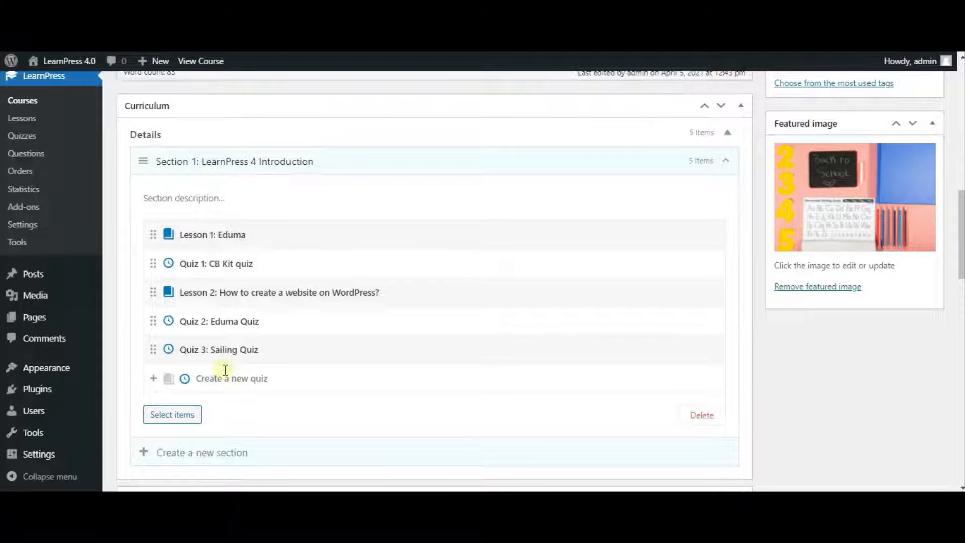
scroll(519, 315, up, 8)
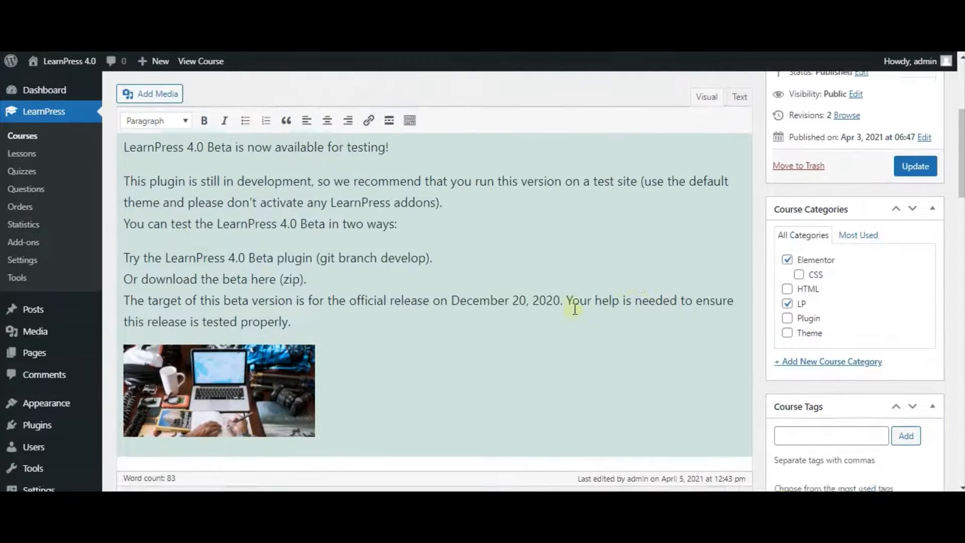
scroll(575, 309, up, 4)
click(905, 330)
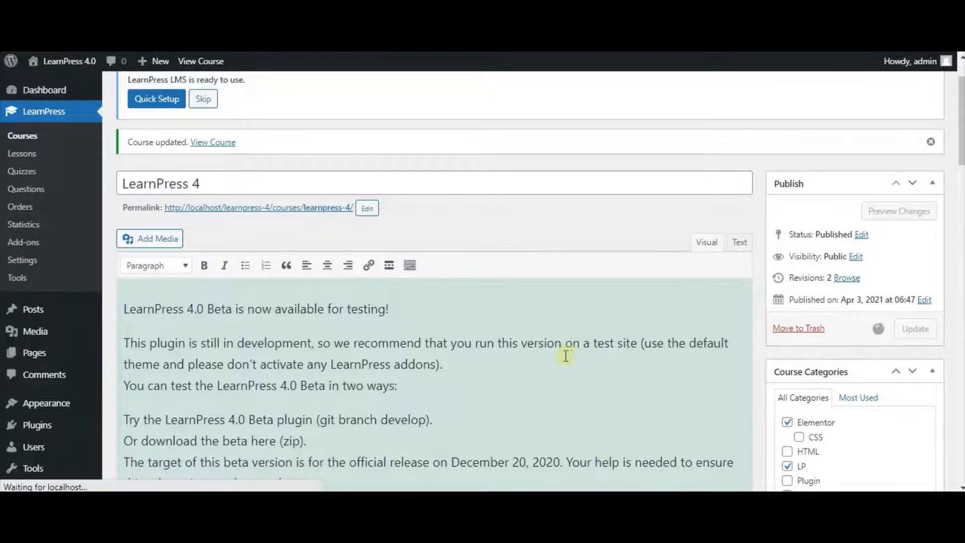
Open Quiz 3: Sailing Quiz for editing from the course curriculum.
scroll(566, 356, down, 3)
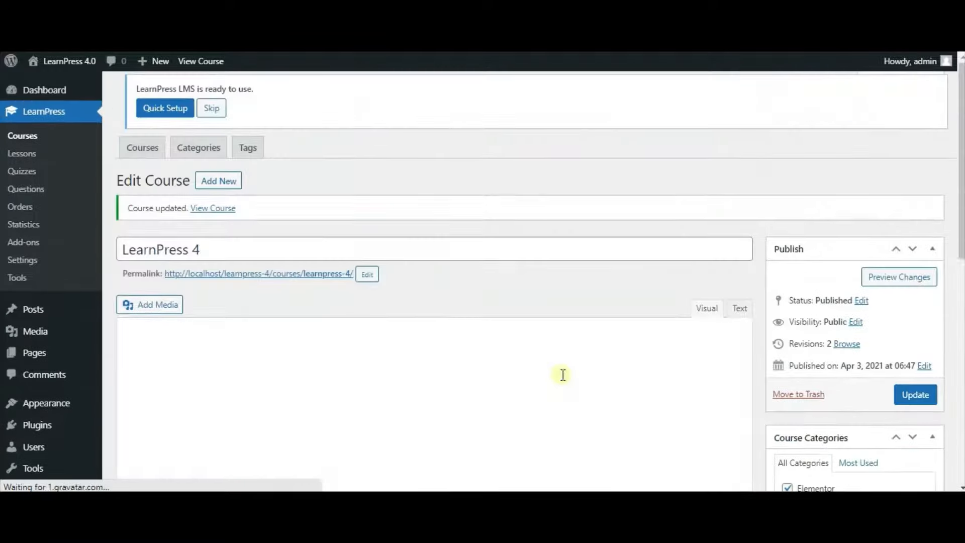
scroll(517, 377, down, 3)
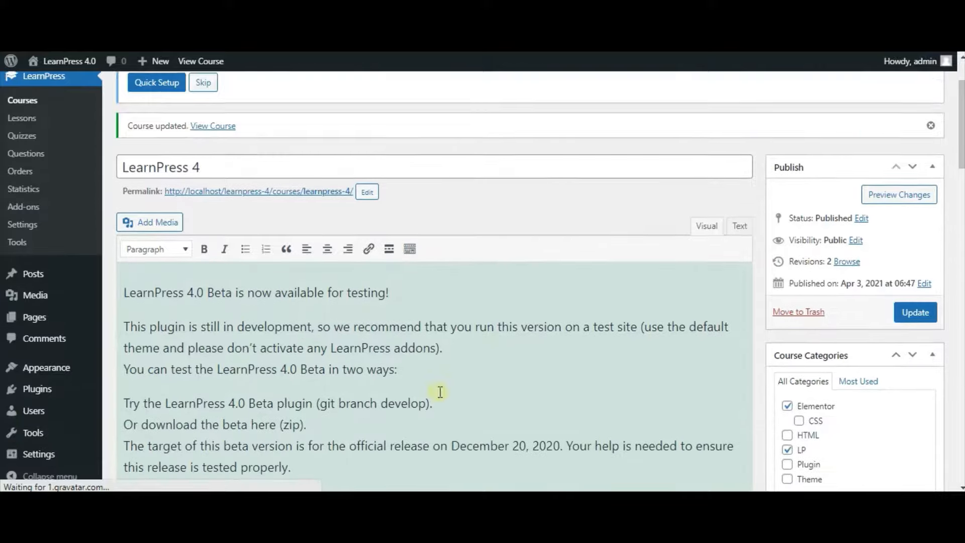
scroll(439, 392, down, 8)
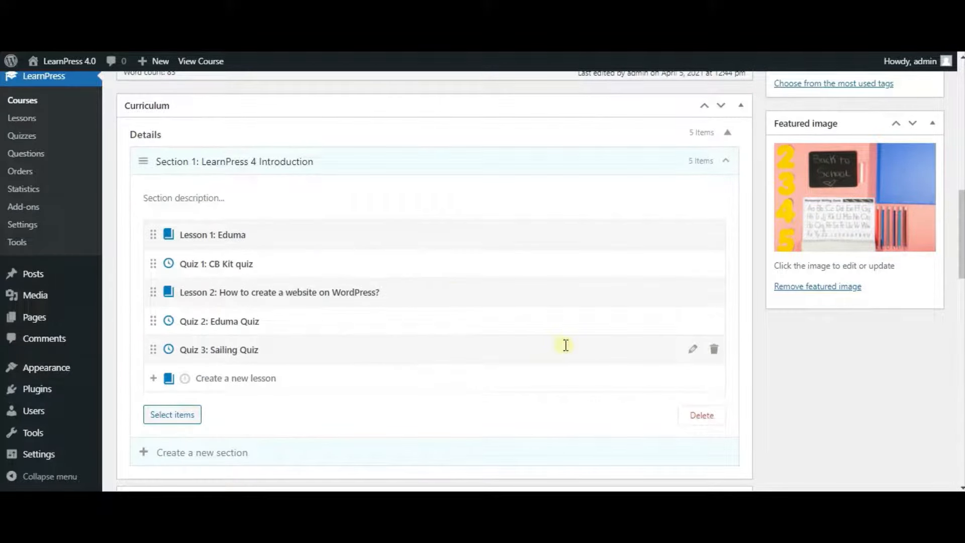
click(693, 351)
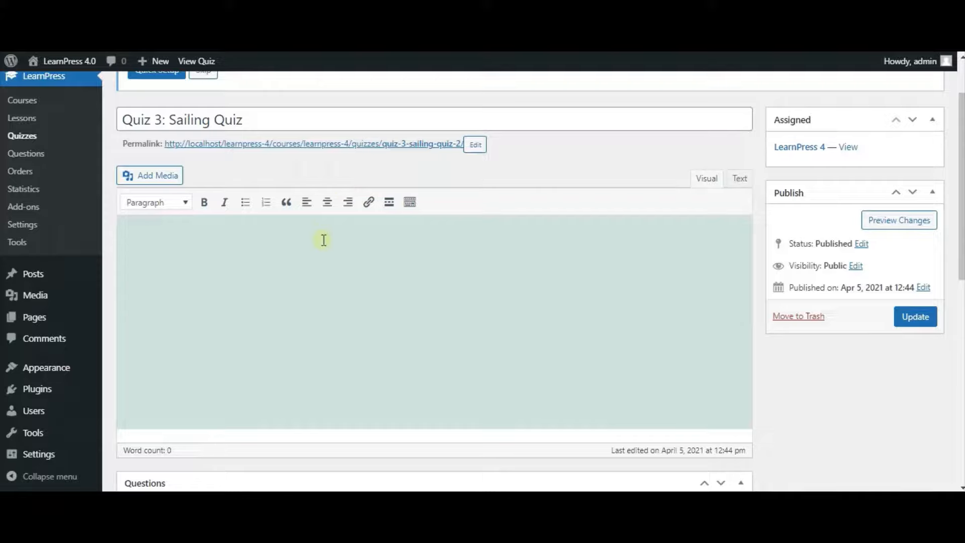
Examine the quiz editor's content area, Questions section and Quiz Settings, including duration and passing grade.
scroll(323, 239, down, 3)
scroll(288, 235, up, 1)
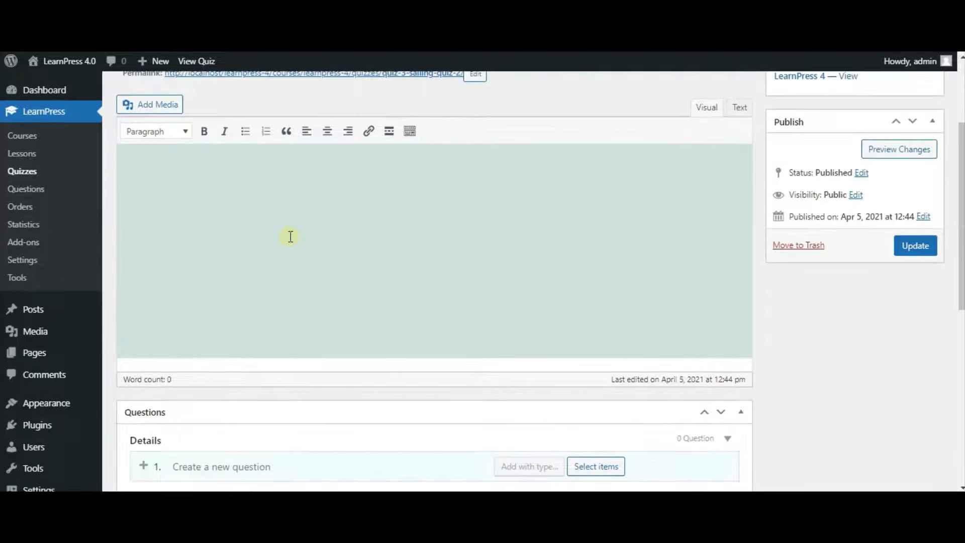
scroll(288, 235, down, 1)
scroll(280, 254, down, 3)
scroll(270, 288, up, 4)
click(259, 260)
scroll(257, 266, down, 1)
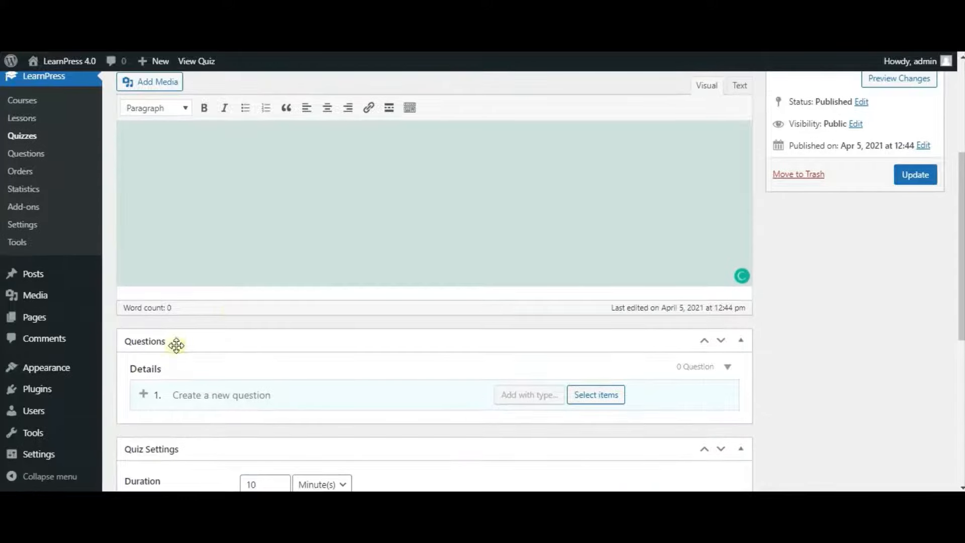
scroll(189, 423, down, 1)
scroll(189, 422, down, 1)
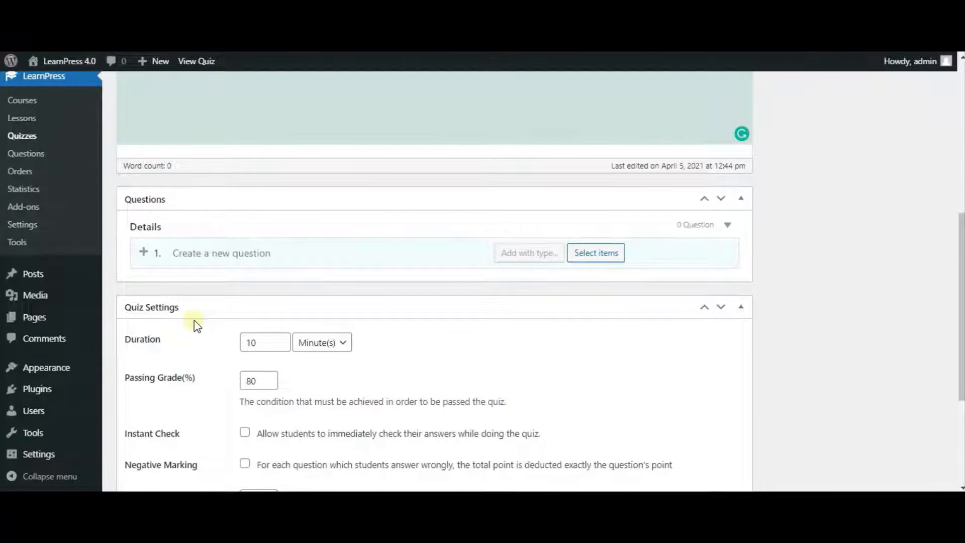
scroll(245, 319, up, 1)
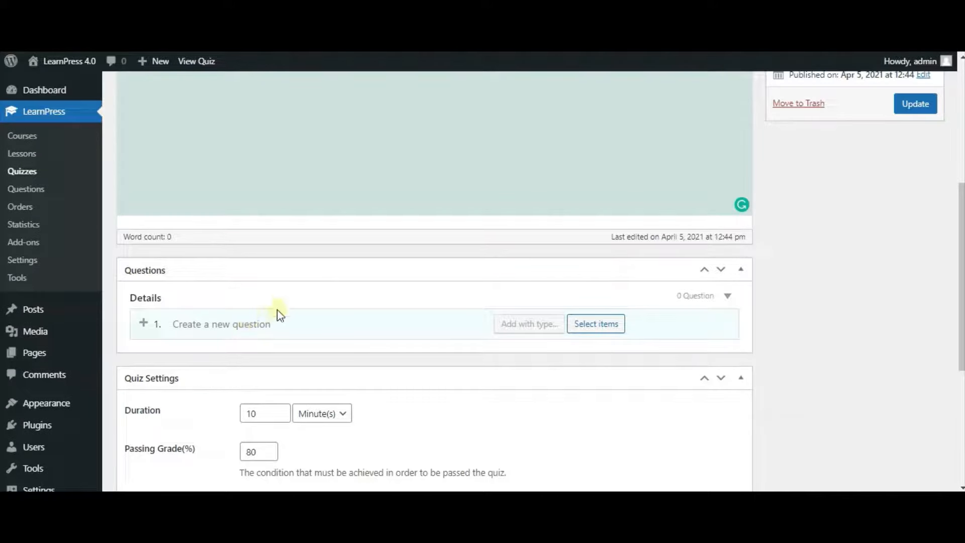
scroll(274, 261, up, 1)
scroll(271, 239, up, 1)
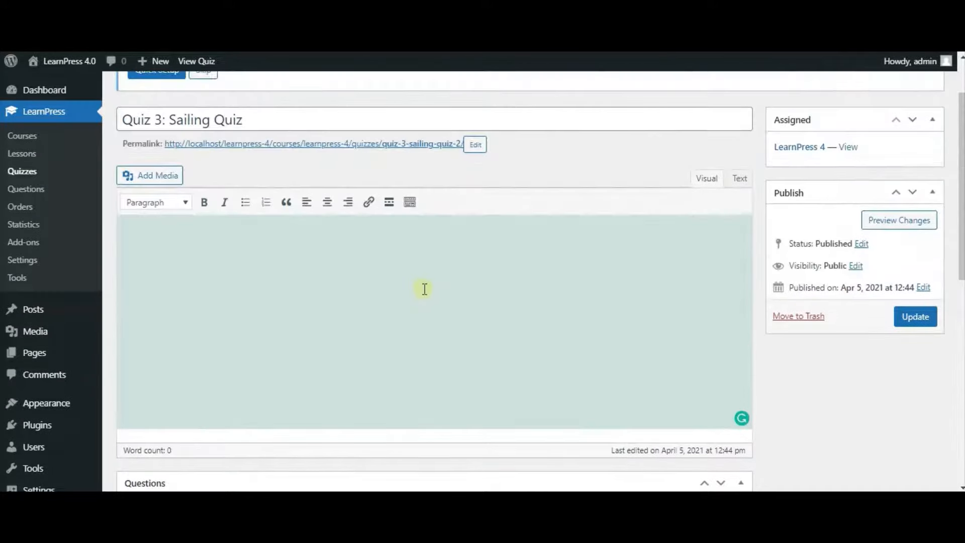
Insert the LearnPress 4.0 Beta testing text as the content of Quiz 3: Sailing Quiz.
scroll(424, 286, up, 1)
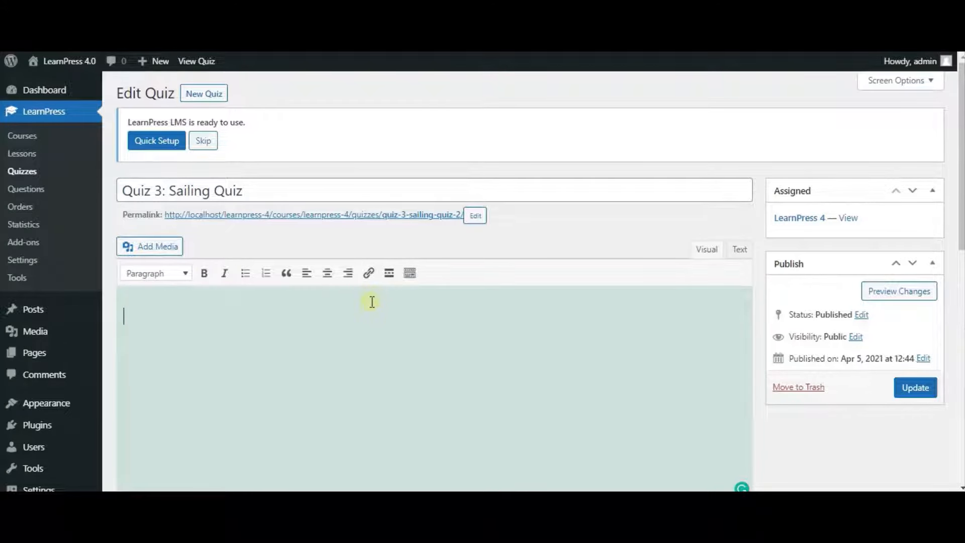
text(LearnPress 4.0 Beta is now available for testing!  This plugin is still in development, so we recommend that you run this version on a test site (use the default theme and please don’t activate any LearnPress addons). You can test the LearnPress 4.0 Beta in two ways:  Try the LearnPress 4.0 Beta plugin (git branch develop). Or download the beta here (zip). The target of this beta version is for the official release on December 20, 2020. Your help is needed to ensure this release is tested properly.)
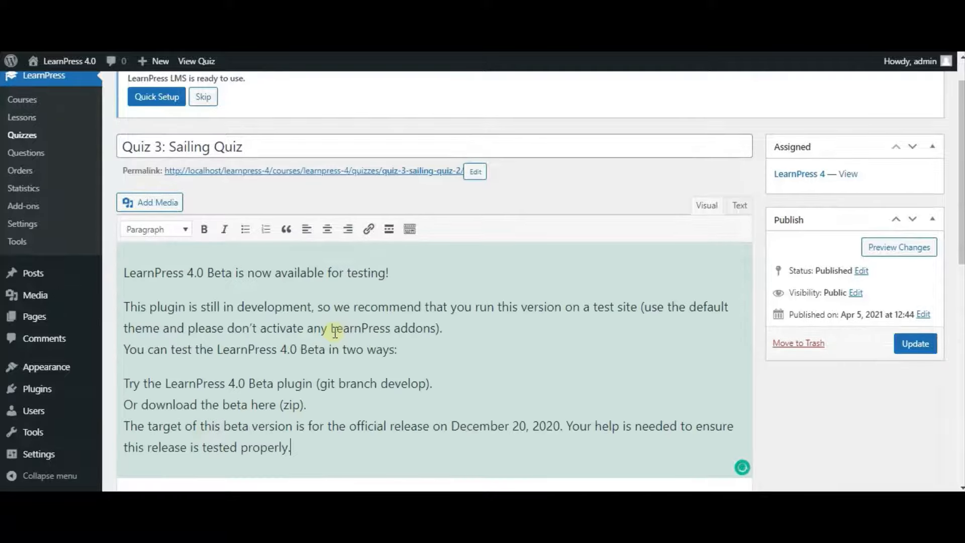
Insert the media library image of business colleagues' teamwork below the content text of Quiz 3: Sailing Quiz.
key(Return)
scroll(387, 329, down, 3)
scroll(399, 336, up, 2)
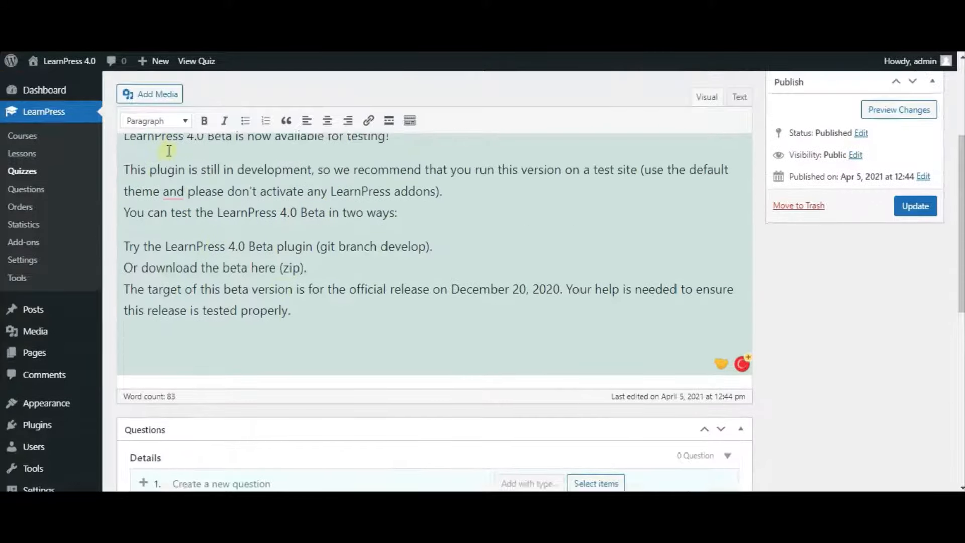
scroll(146, 151, up, 2)
click(147, 166)
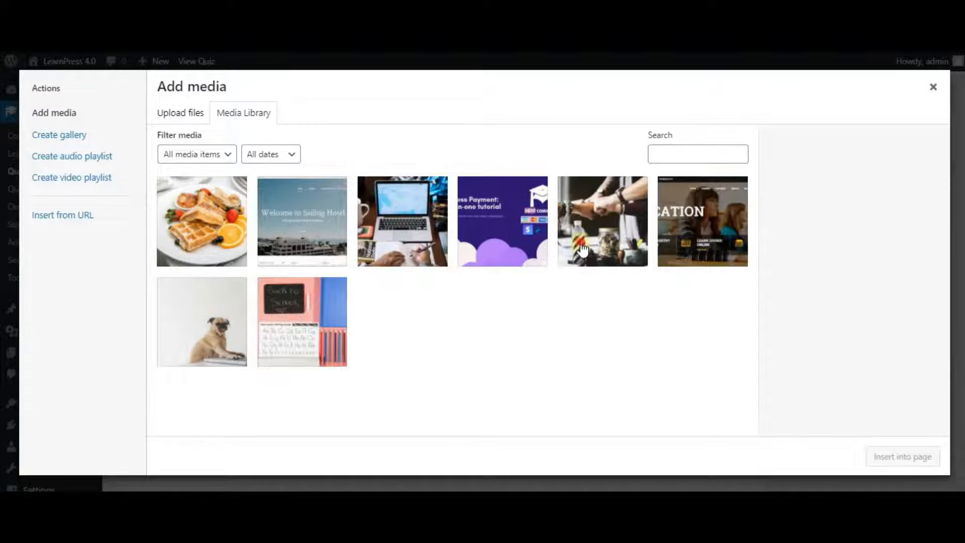
click(582, 249)
click(903, 457)
scroll(409, 284, down, 3)
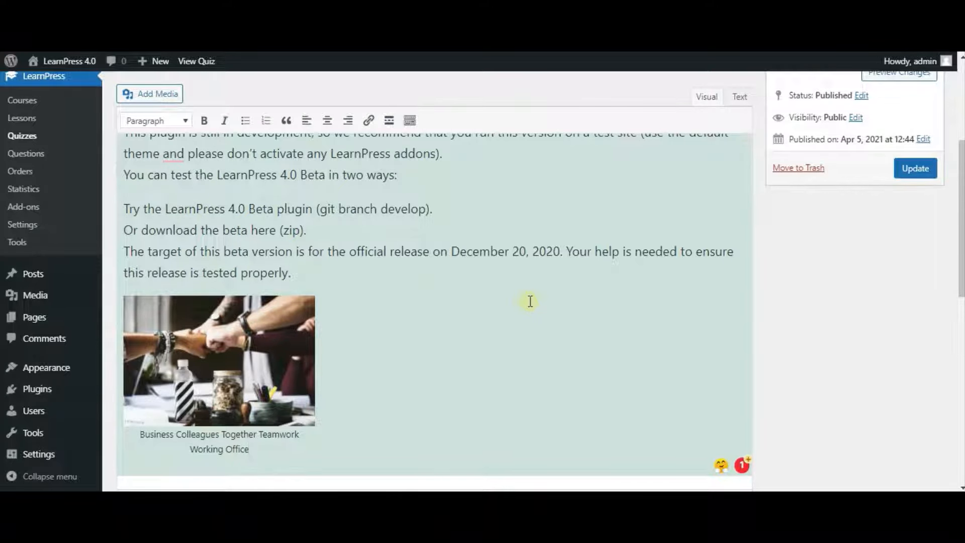
Create a new question named Question 1 in the quiz's Questions section.
scroll(315, 299, down, 4)
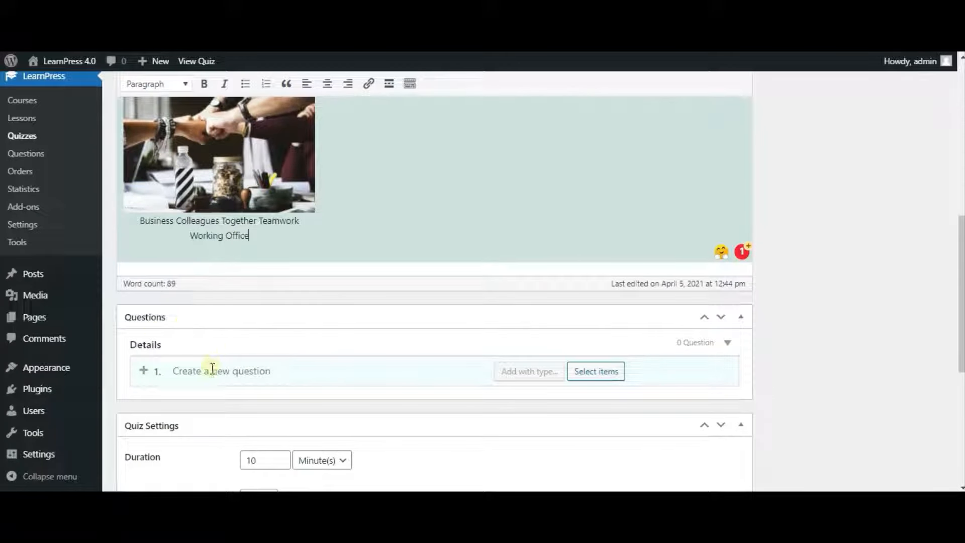
click(264, 370)
text(Ques)
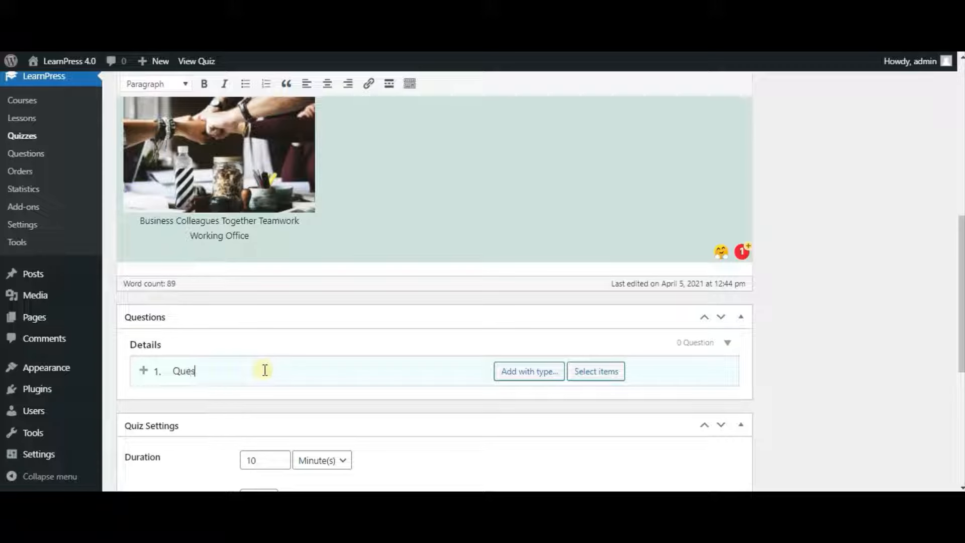
text(tion 1)
key(Return)
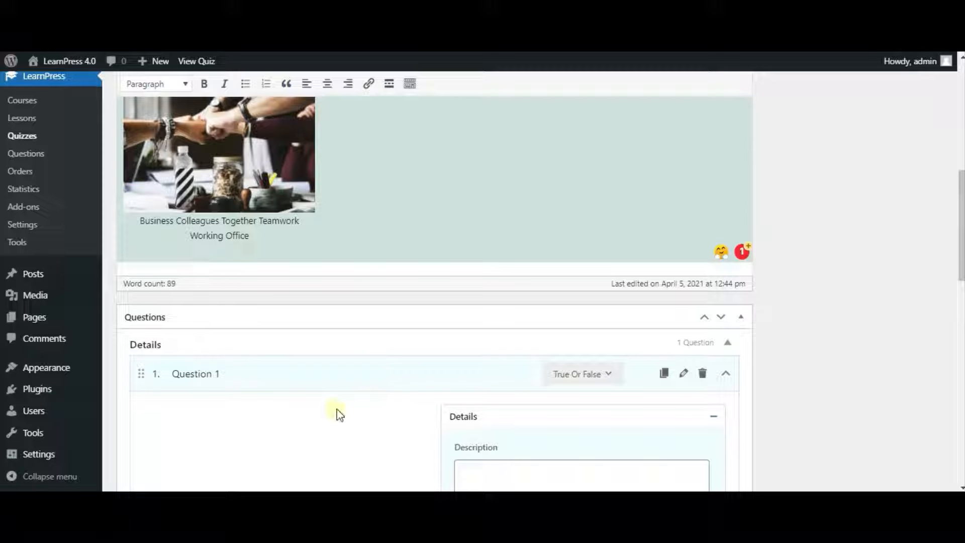
Switch Question 1's type to Multi Choice and back to True Or False.
click(568, 375)
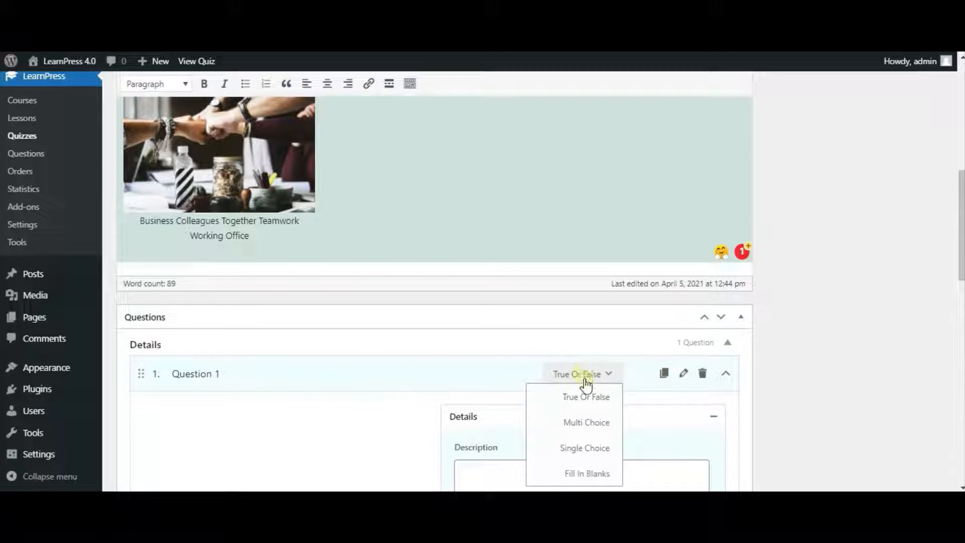
click(577, 423)
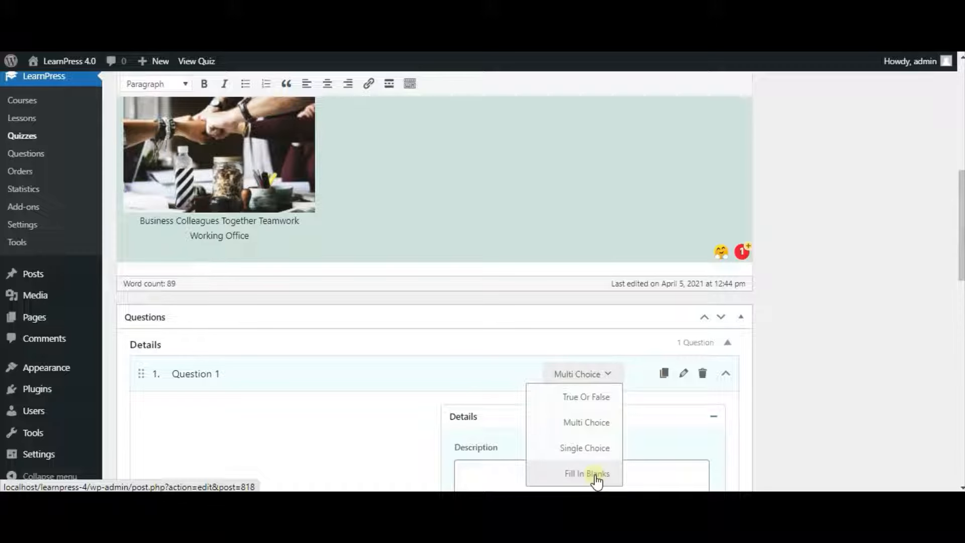
click(599, 403)
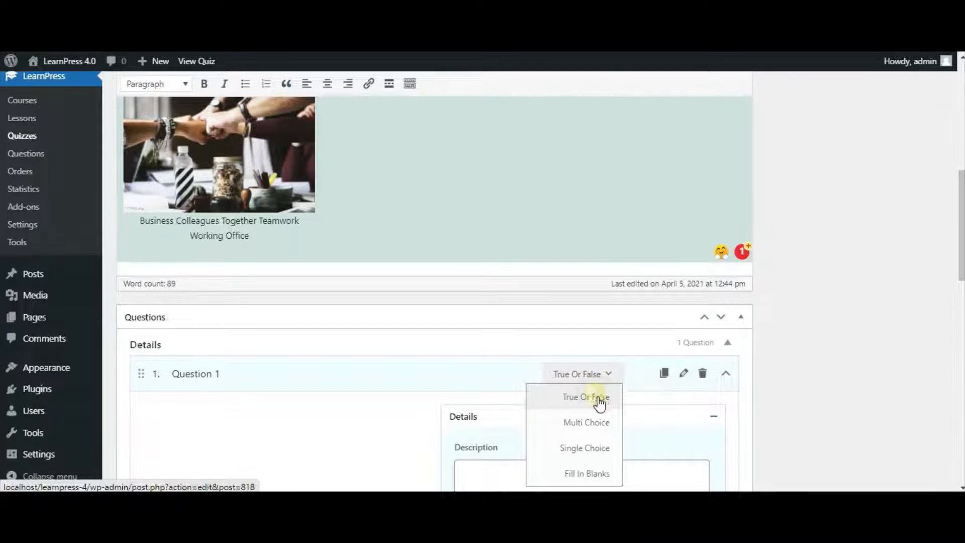
Examine Question 1's answer options and its Description, Points, Hint and Explanation fields.
scroll(606, 341, down, 2)
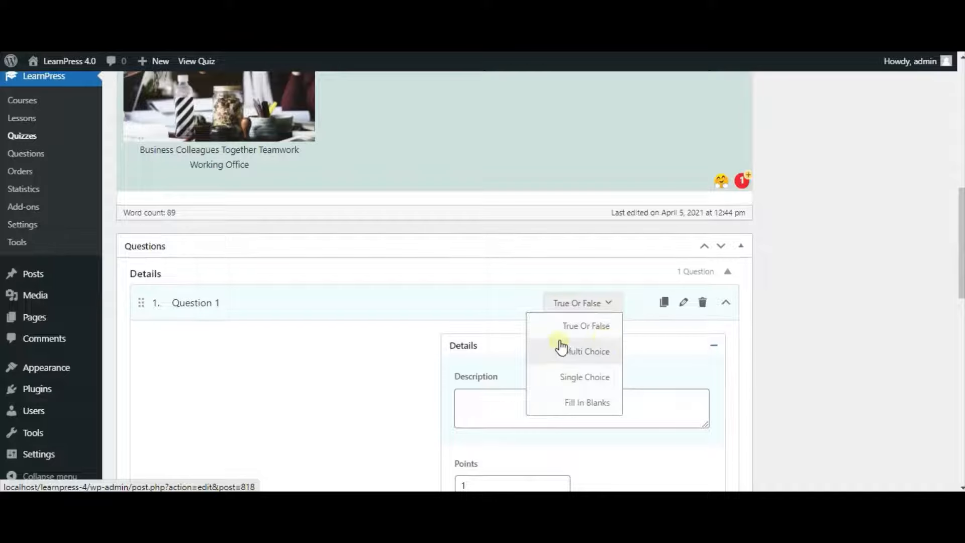
scroll(763, 209, down, 4)
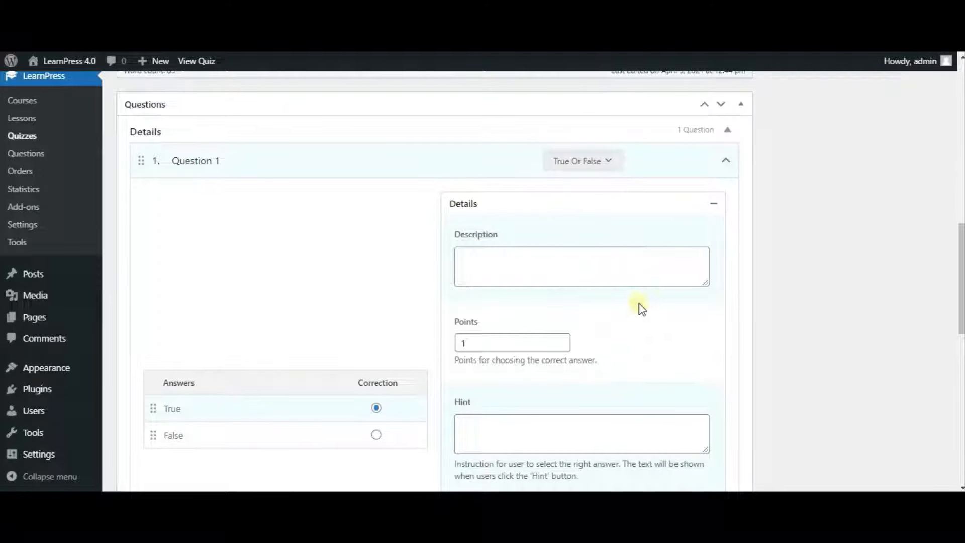
scroll(612, 333, down, 2)
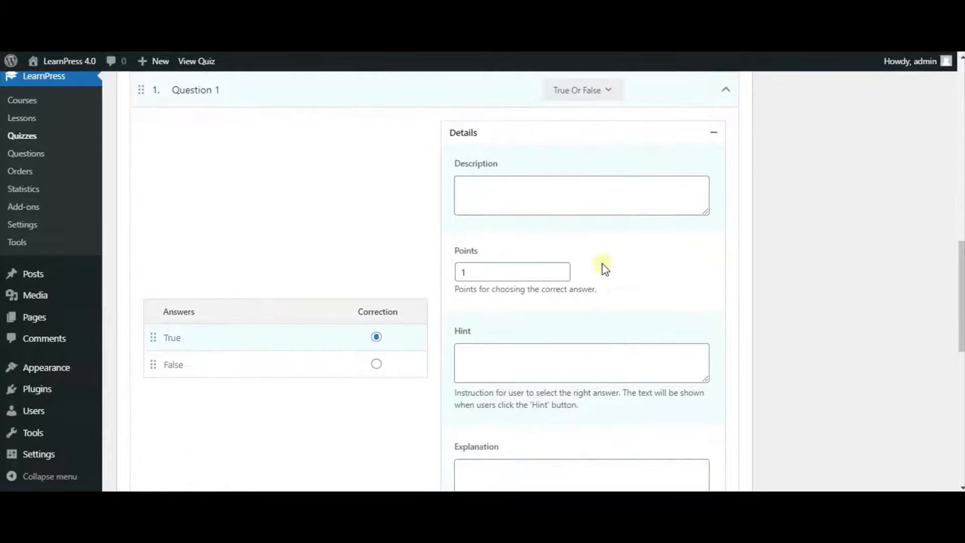
scroll(606, 270, up, 2)
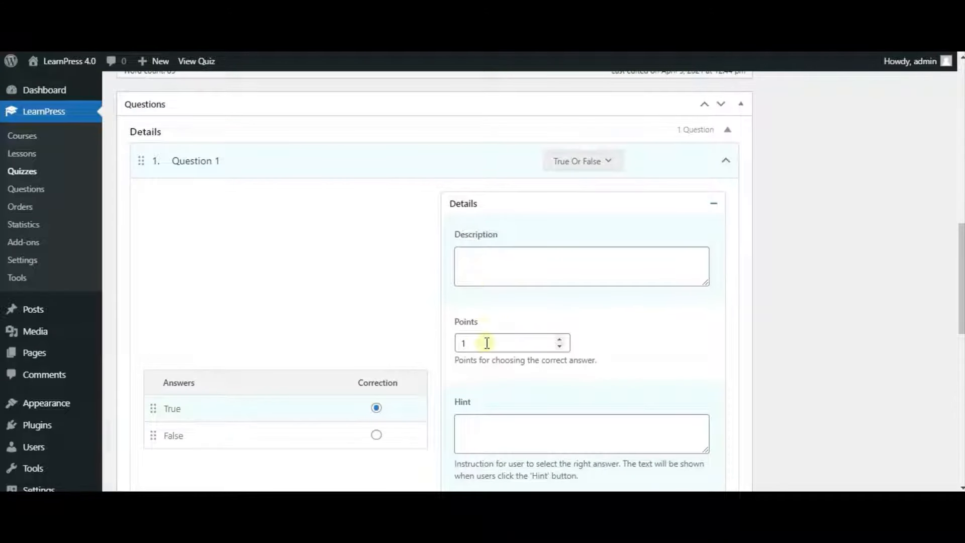
scroll(510, 347, down, 4)
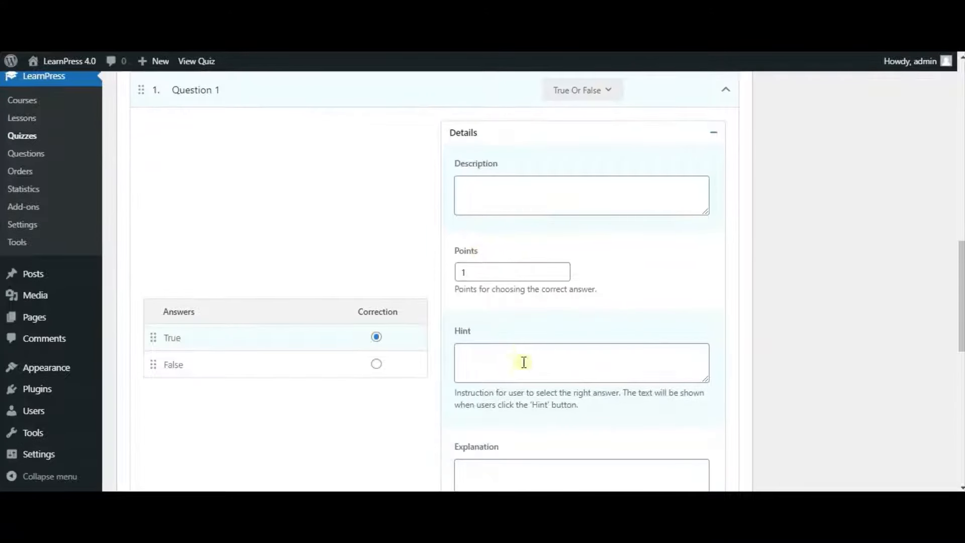
scroll(510, 392, up, 4)
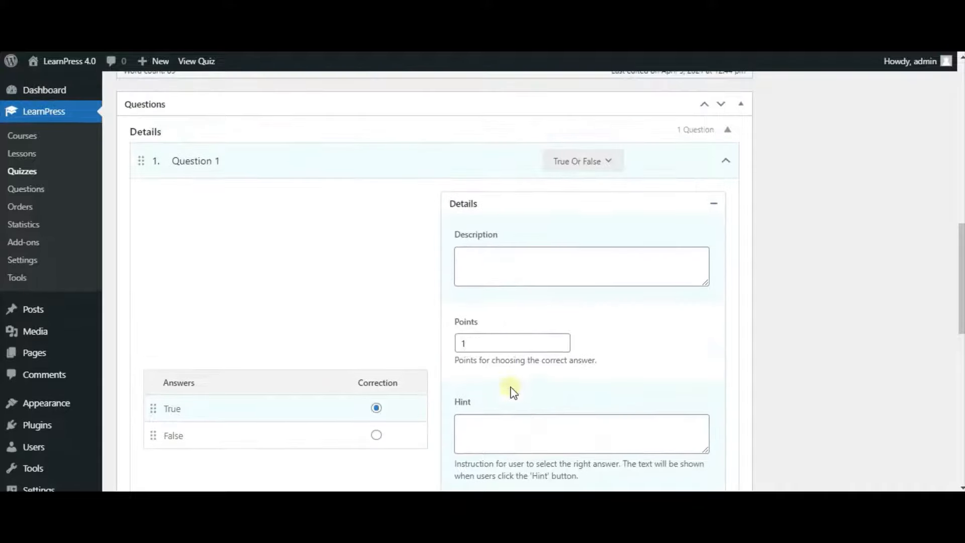
scroll(516, 390, up, 2)
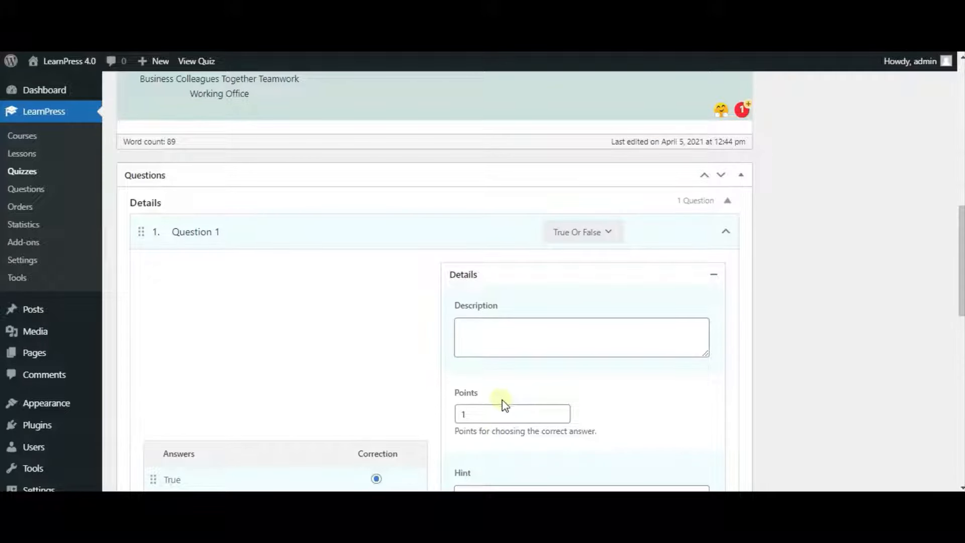
scroll(502, 405, down, 3)
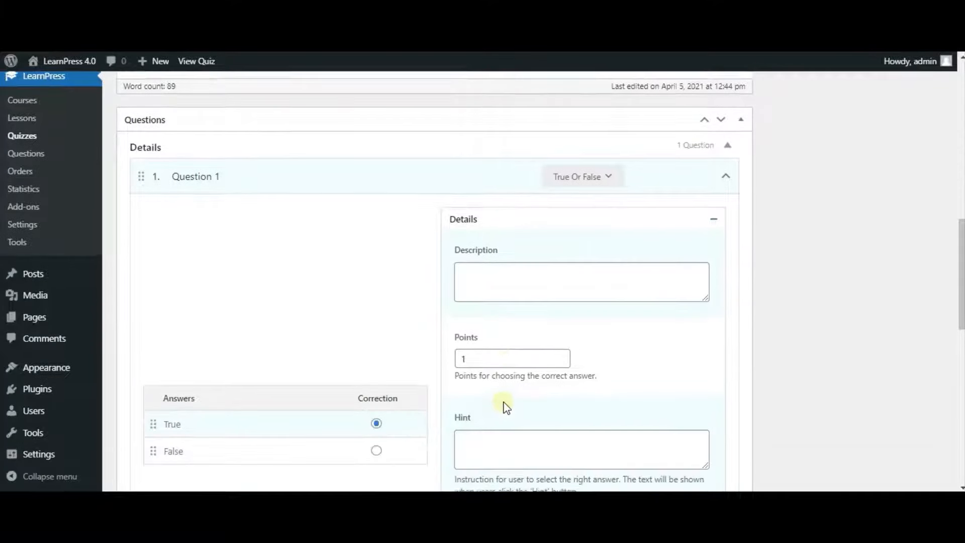
click(495, 360)
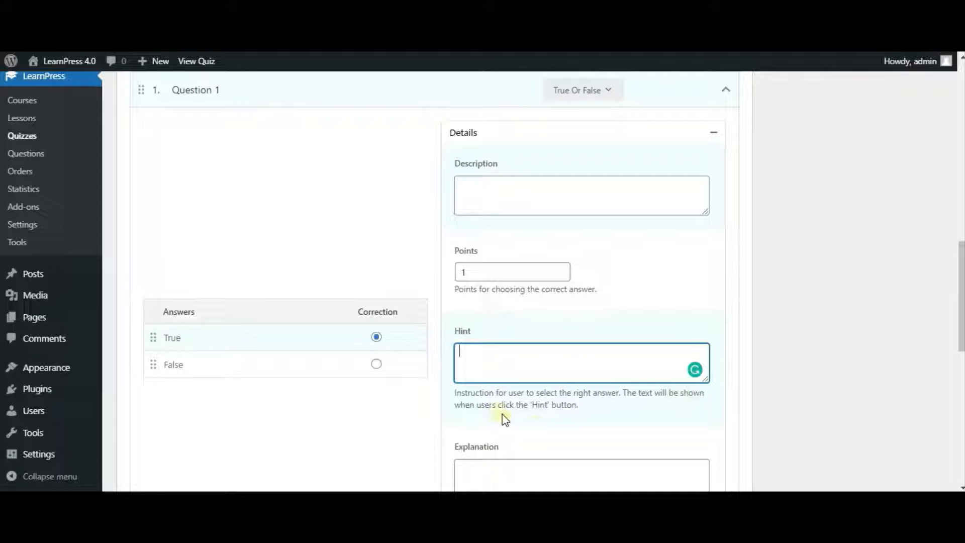
scroll(568, 375, down, 3)
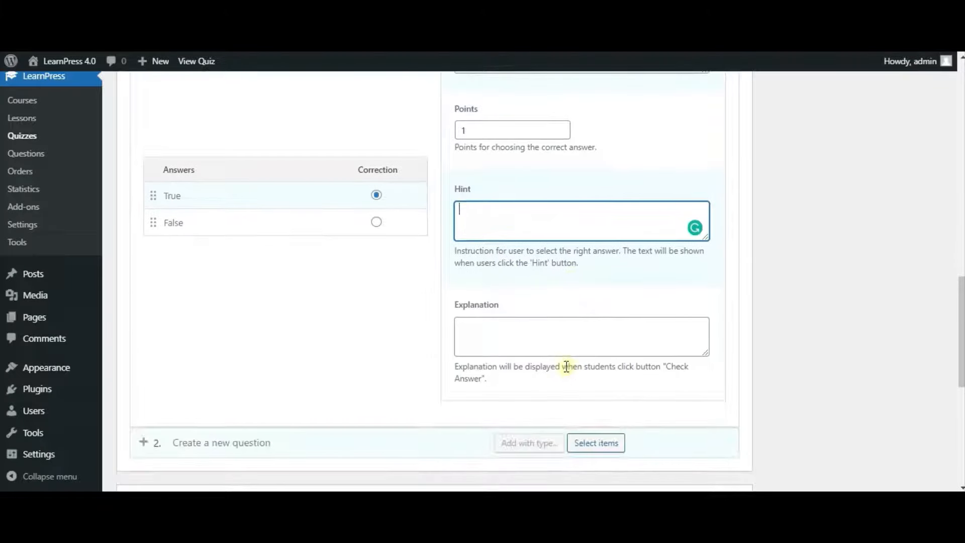
scroll(527, 346, up, 3)
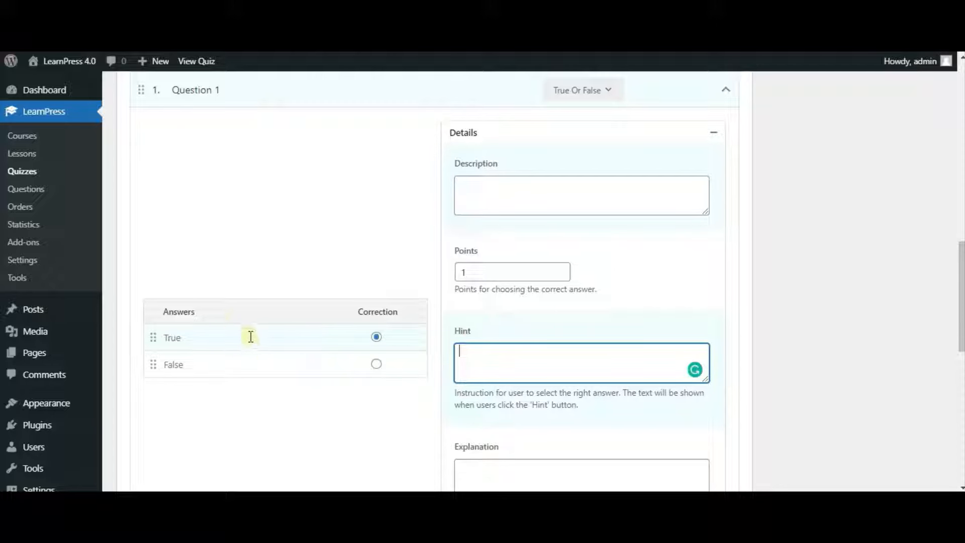
click(190, 344)
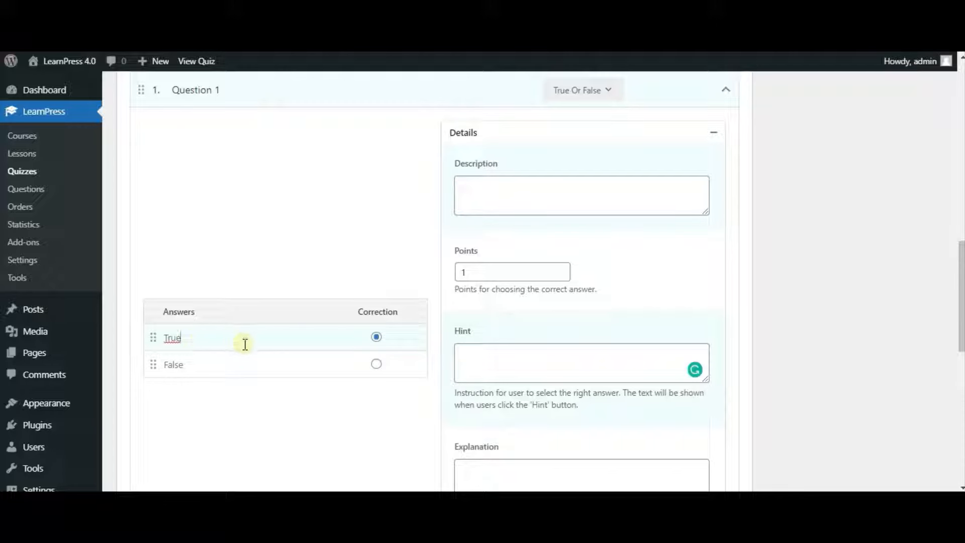
Set Question 1's description to "Eduma is the top 1 Education theme?".
click(517, 200)
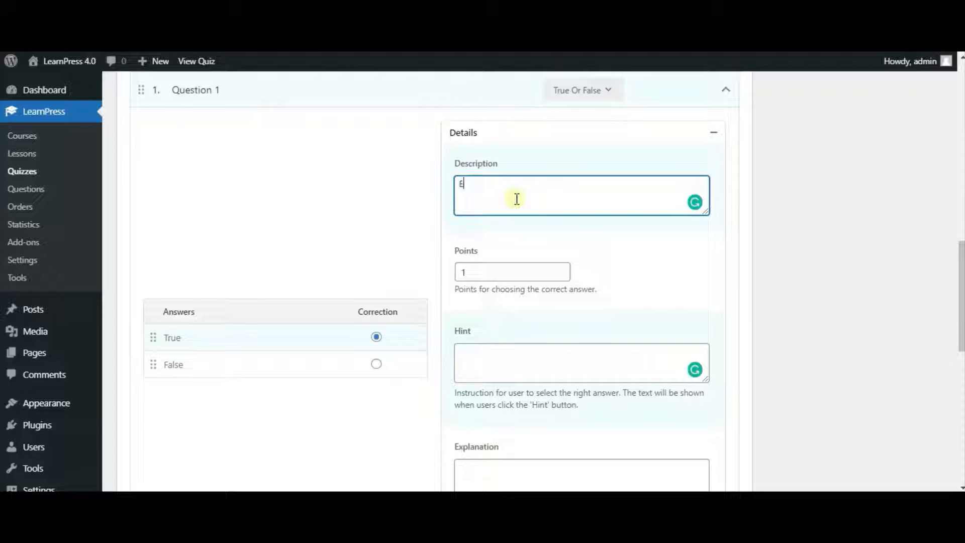
text(Eduma is the top 1 E)
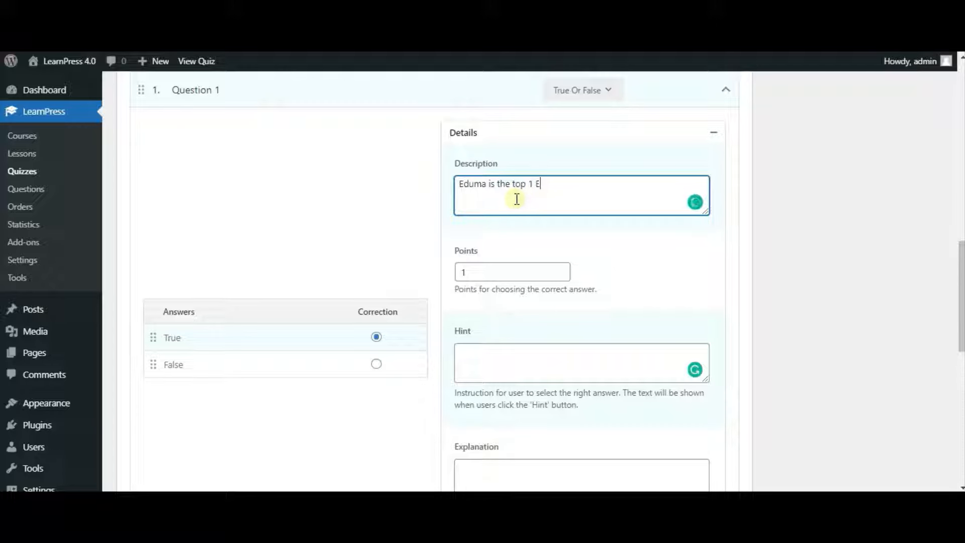
text(ducation theme?)
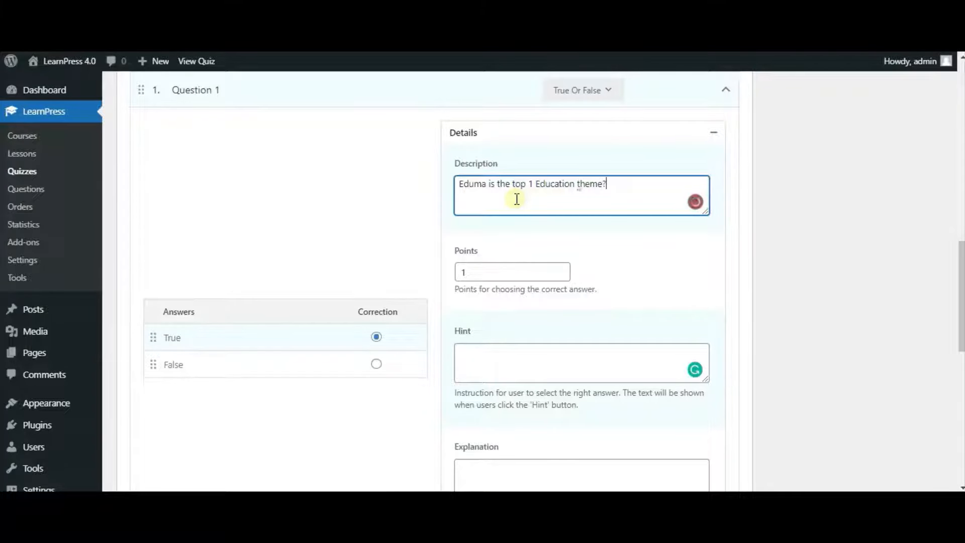
Fill in Question 1's hint as "This is Hint" and its explanation as "Explanation".
scroll(503, 314, down, 2)
click(502, 291)
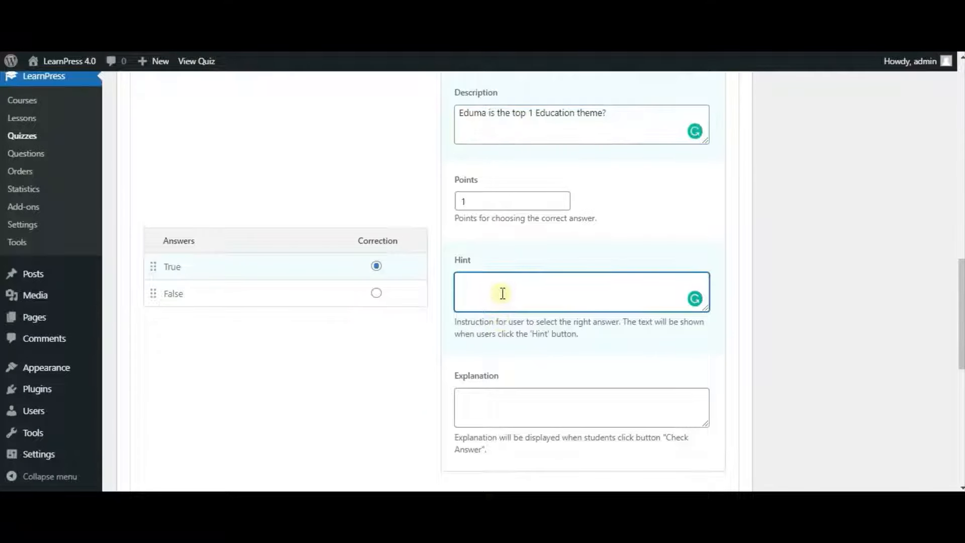
text(this)
key(BackSpace)
key(BackSpace)
key(BackSpace)
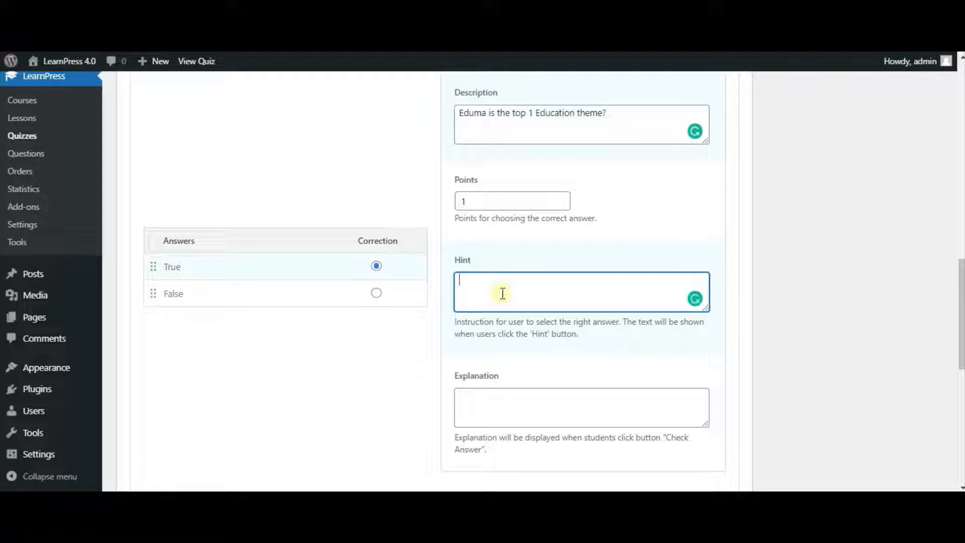
text(his is Hint)
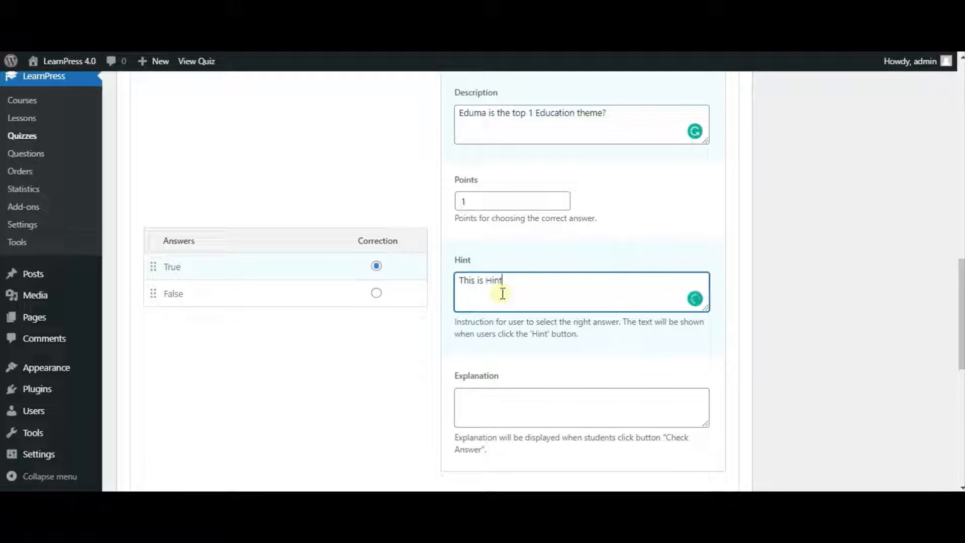
click(511, 402)
text(Ex)
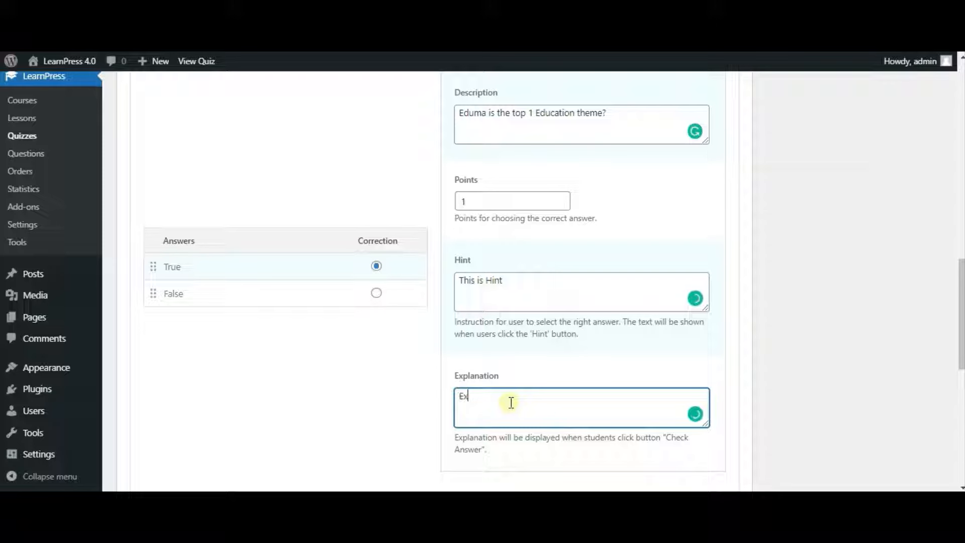
text(plan)
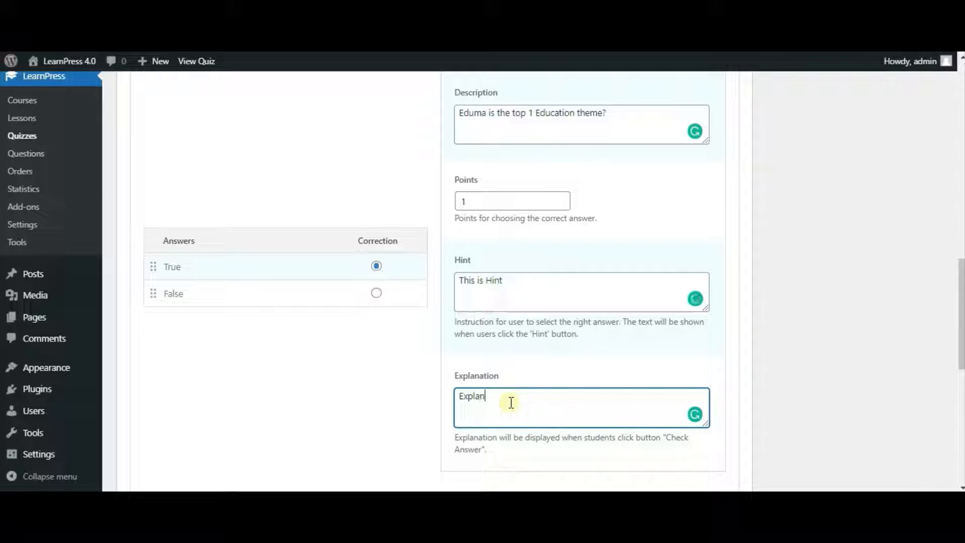
text(ation)
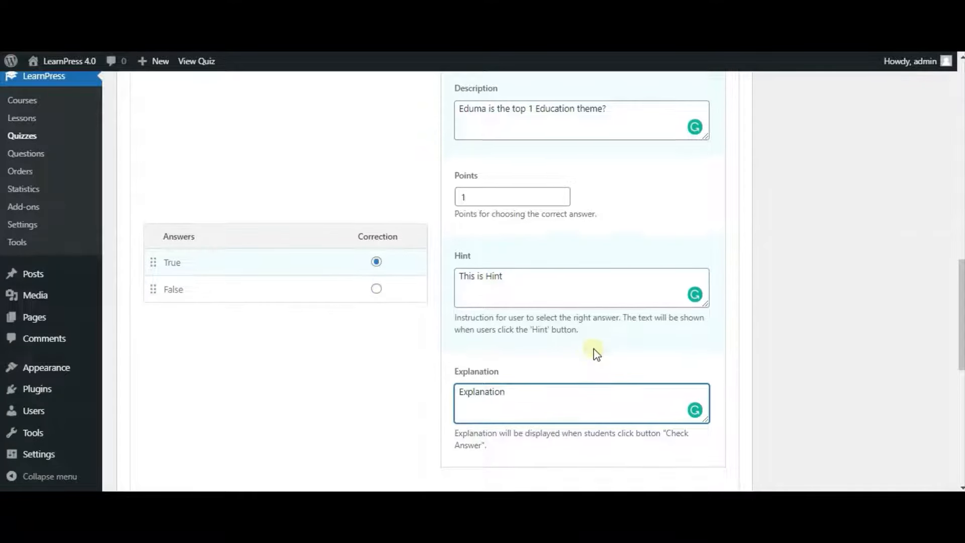
Enable Instant Check in the Quiz Settings so students can check their answers while doing the quiz.
scroll(568, 353, down, 1)
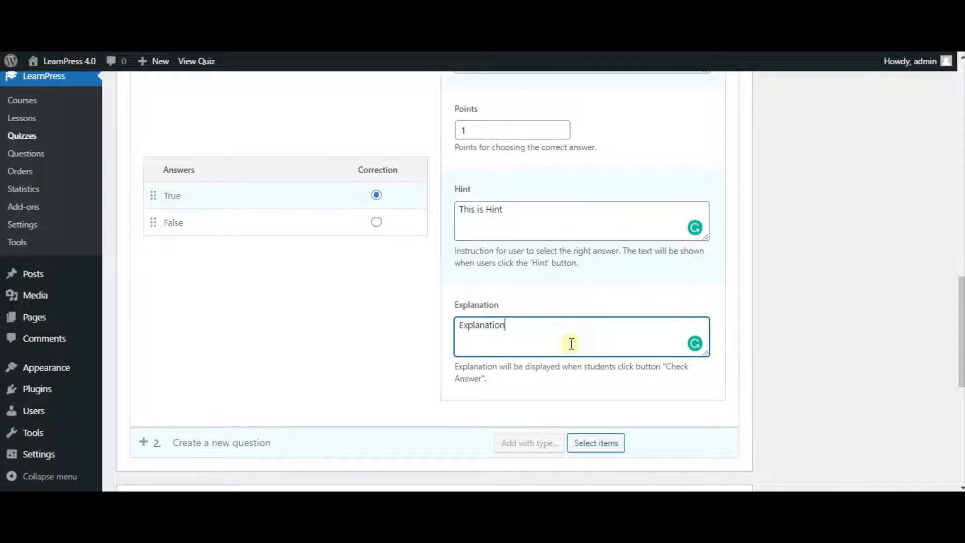
scroll(573, 346, down, 5)
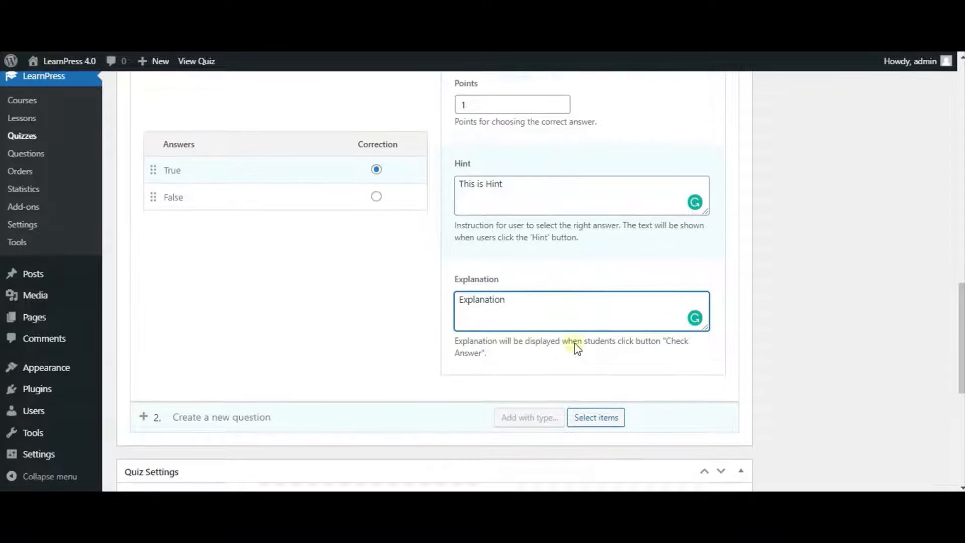
scroll(575, 347, down, 1)
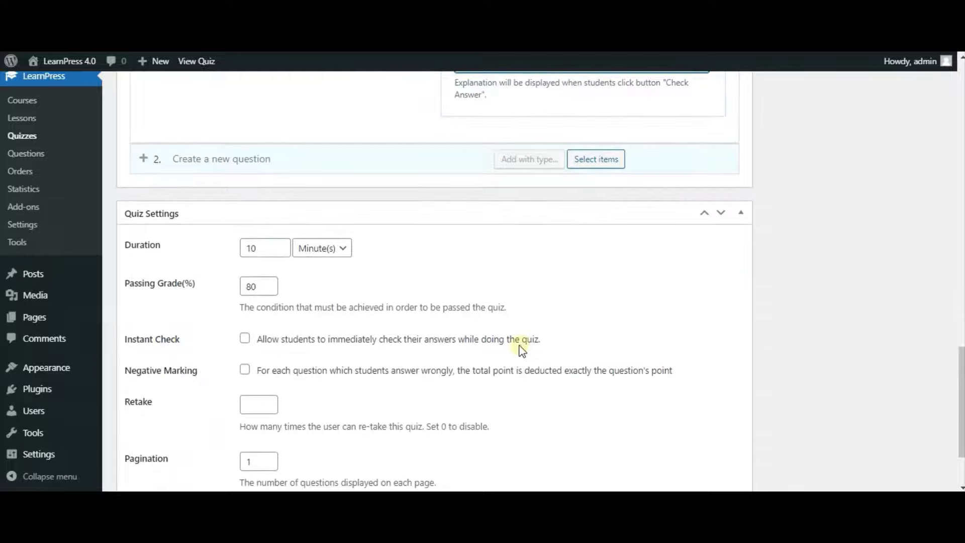
scroll(490, 348, down, 1)
scroll(487, 349, down, 1)
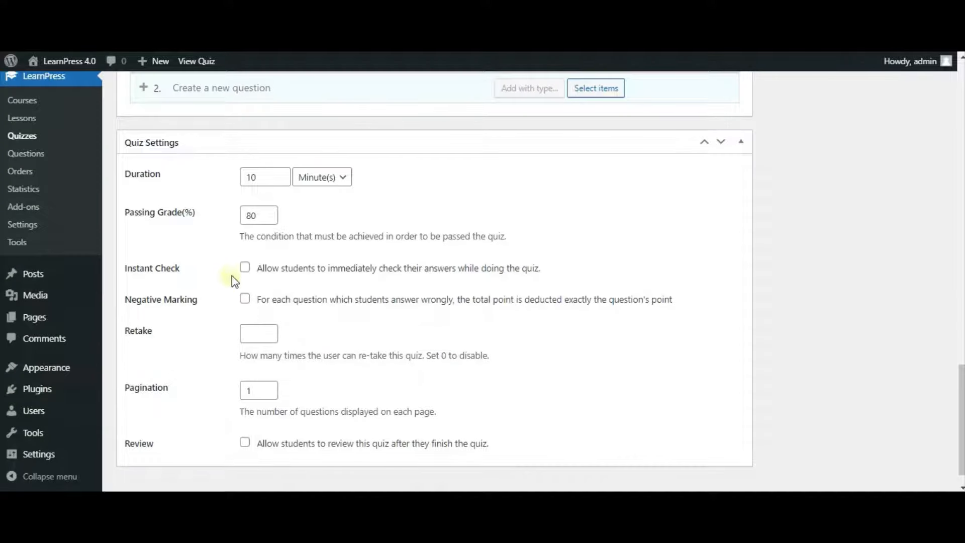
click(245, 272)
click(244, 268)
scroll(292, 333, down, 1)
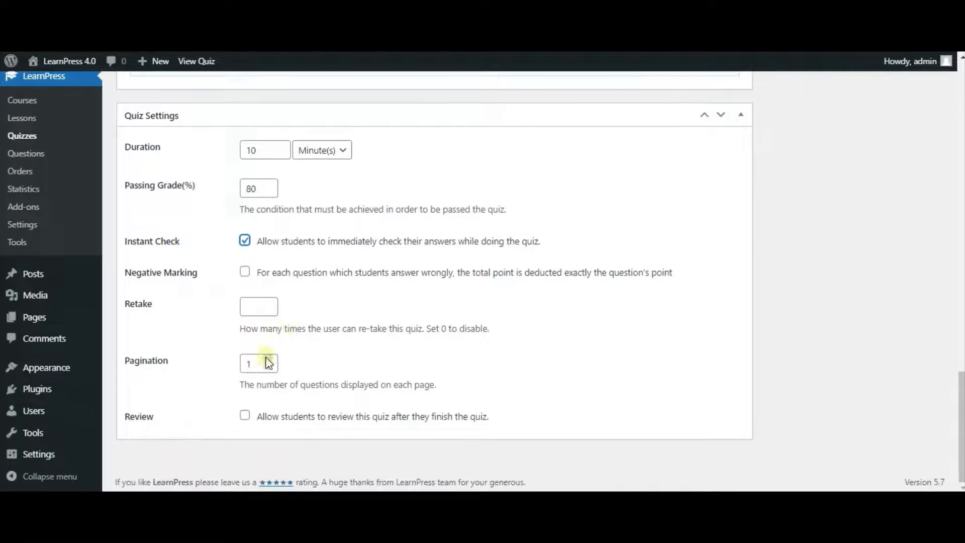
Set the quiz's Retake limit to 10 and update the quiz.
click(255, 310)
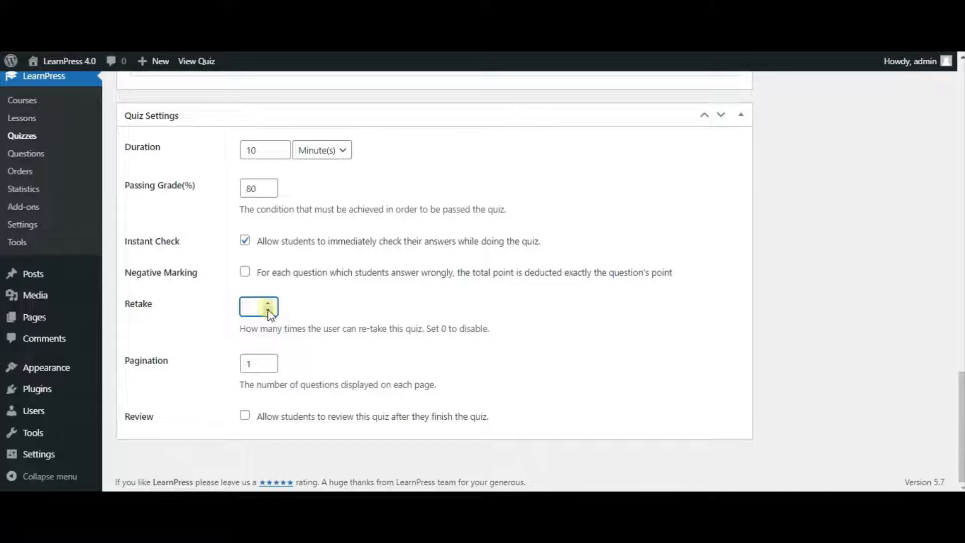
text(10)
scroll(905, 359, up, 15)
click(907, 354)
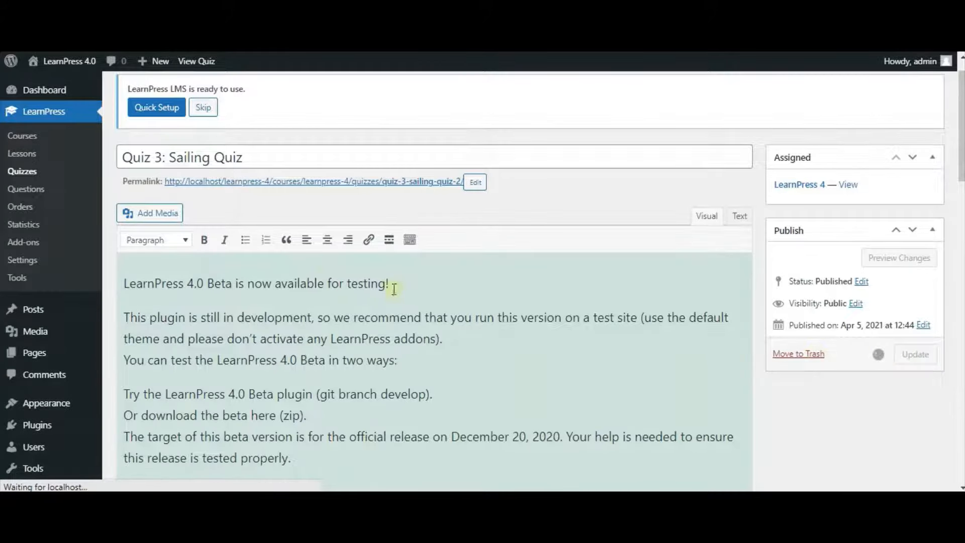
Open the public page of Quiz 3: Sailing Quiz in a new tab and try to start the quiz.
right_click(296, 184)
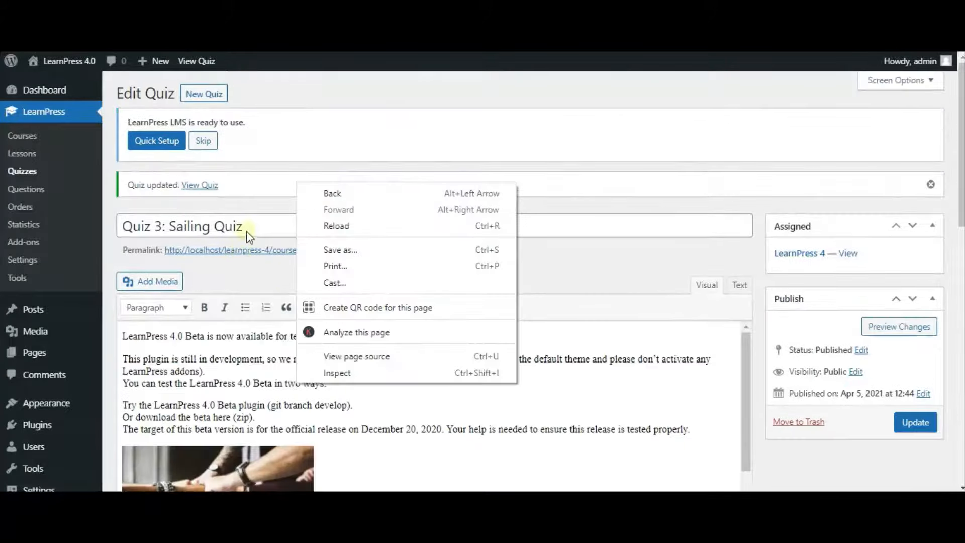
right_click(245, 252)
click(274, 264)
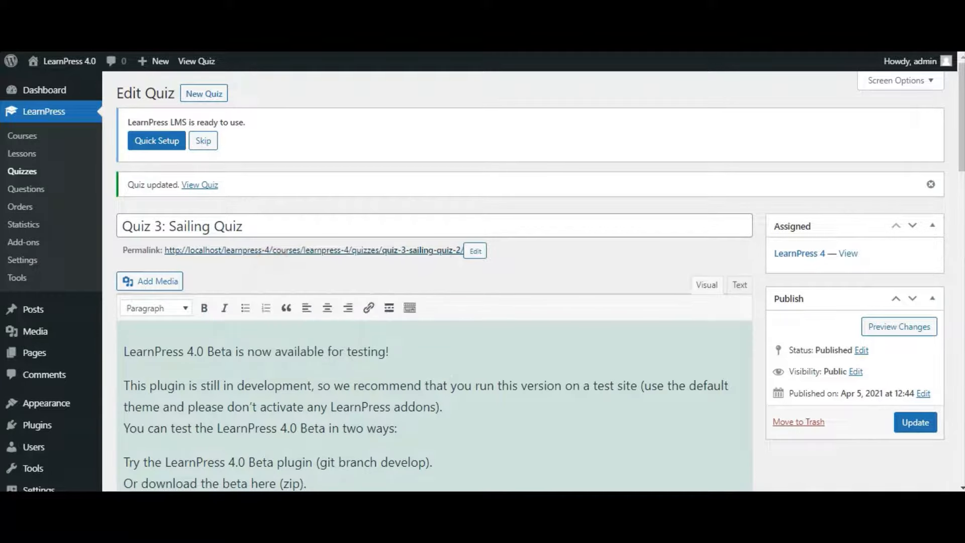
key(ctrl+Tab)
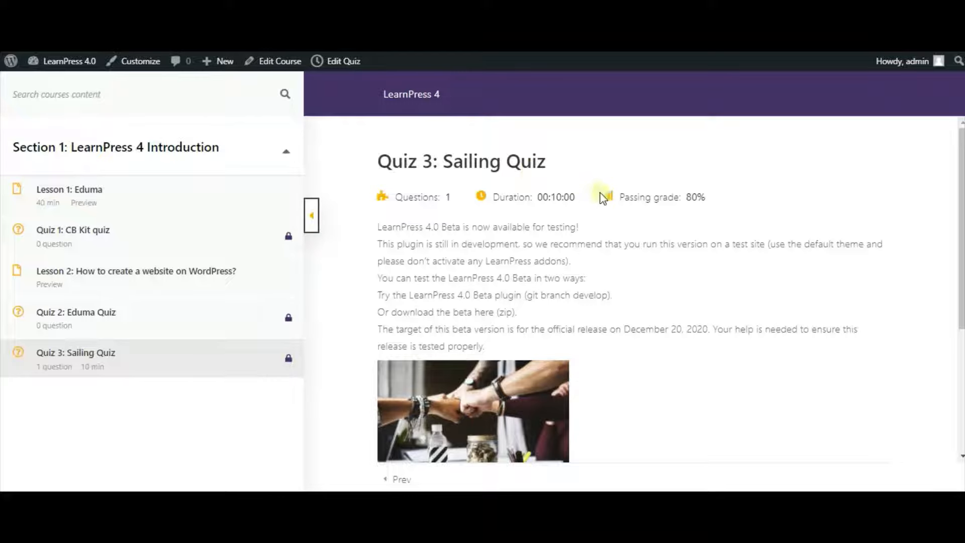
scroll(728, 243, down, 2)
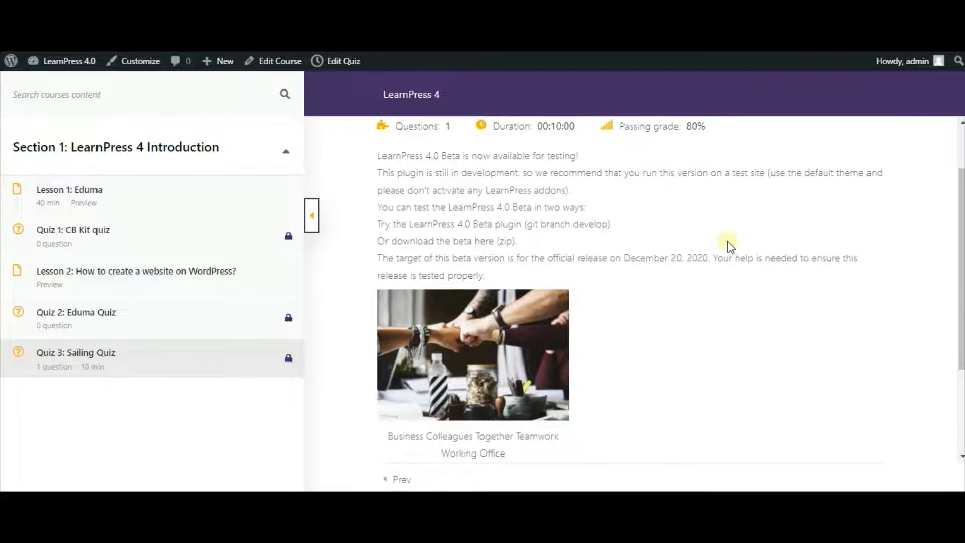
scroll(693, 221, up, 2)
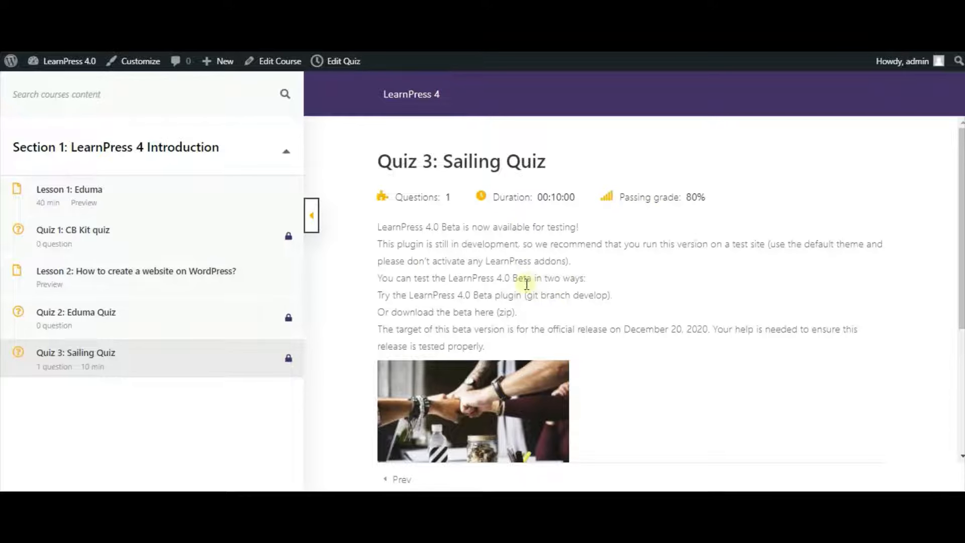
scroll(500, 280, down, 3)
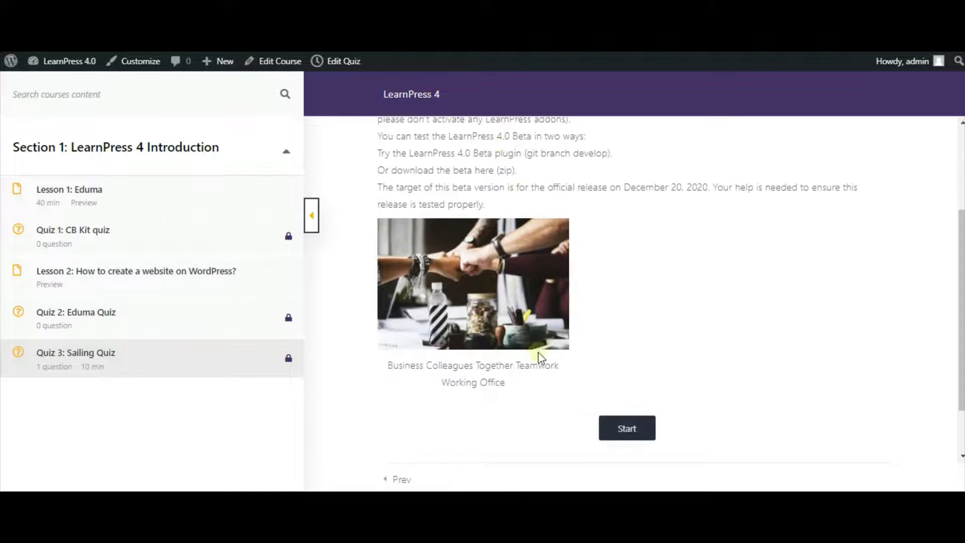
click(615, 432)
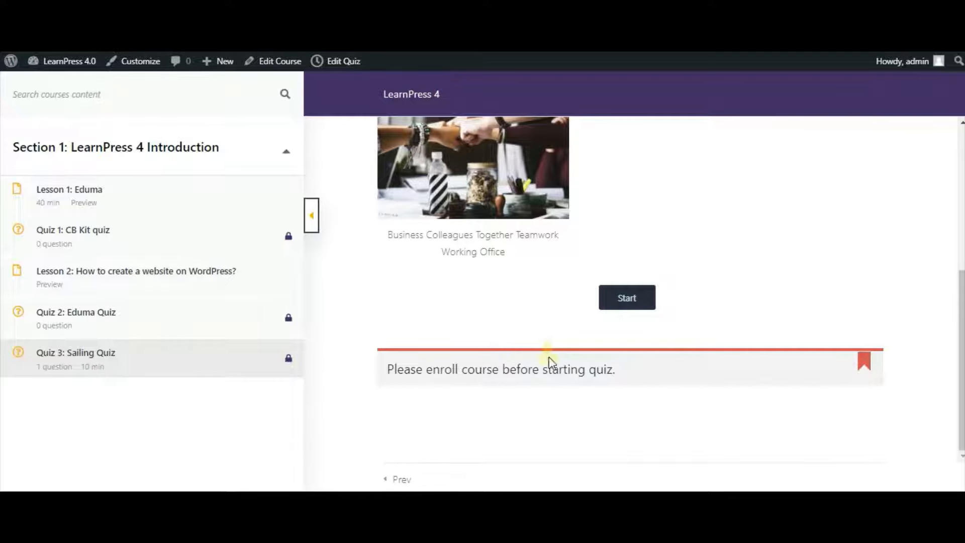
Go to the LearnPress 4 course page and start the free course to enroll in it.
scroll(596, 362, up, 2)
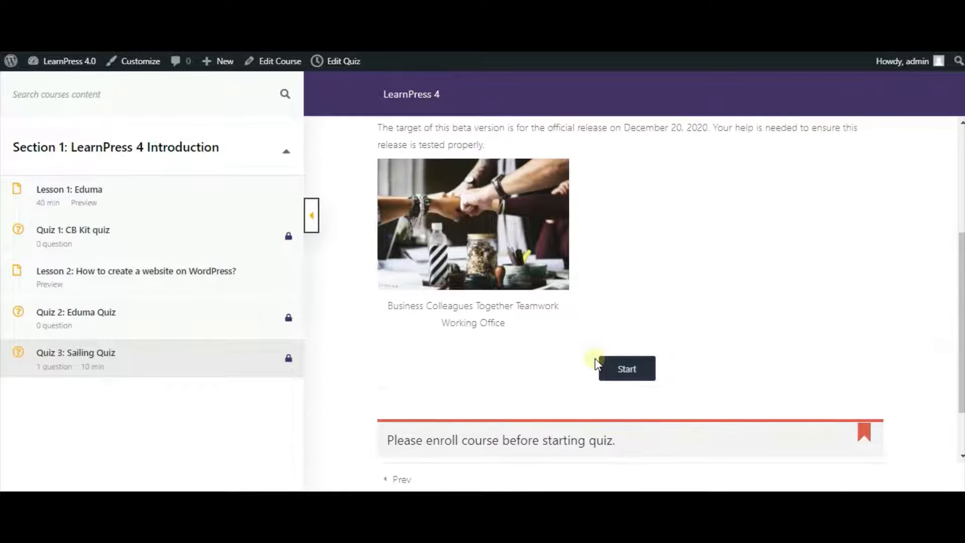
scroll(553, 360, up, 4)
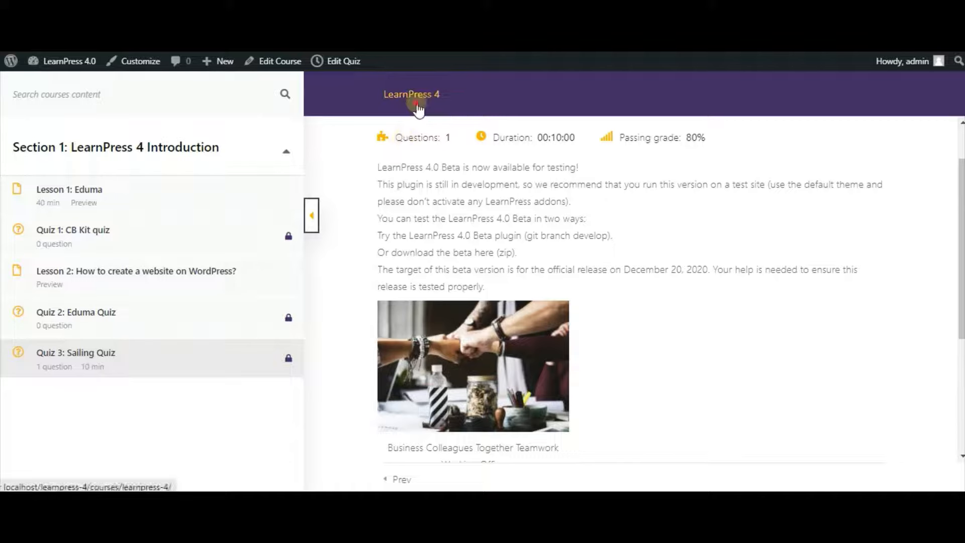
click(418, 107)
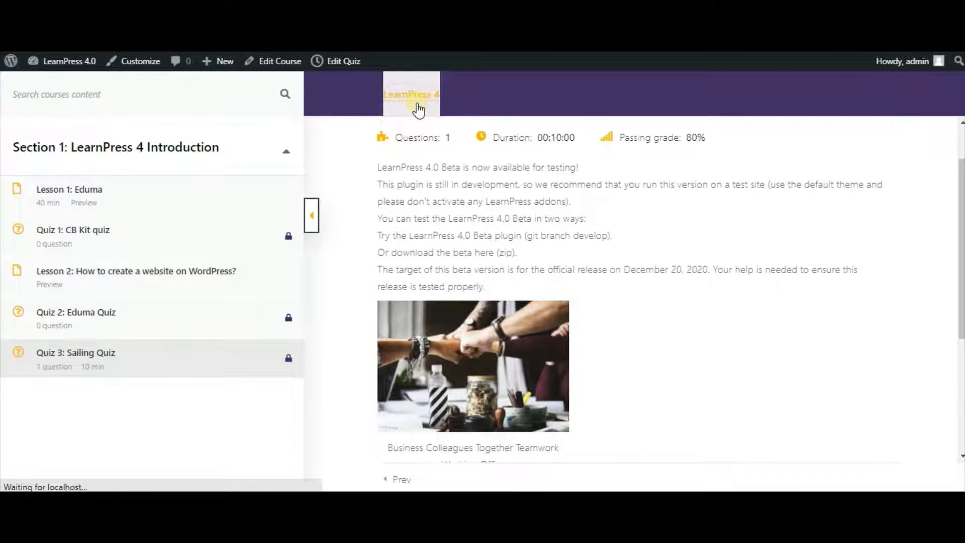
scroll(686, 242, down, 4)
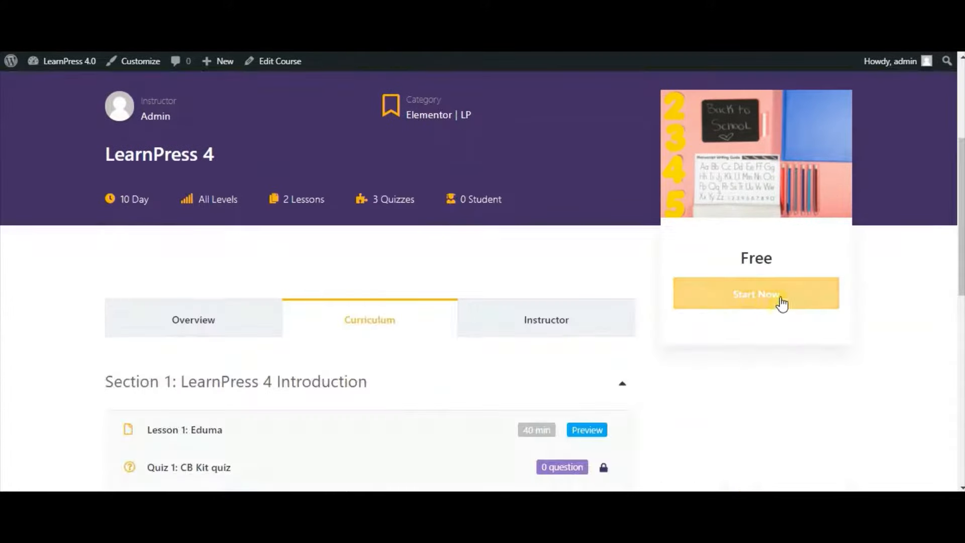
click(757, 308)
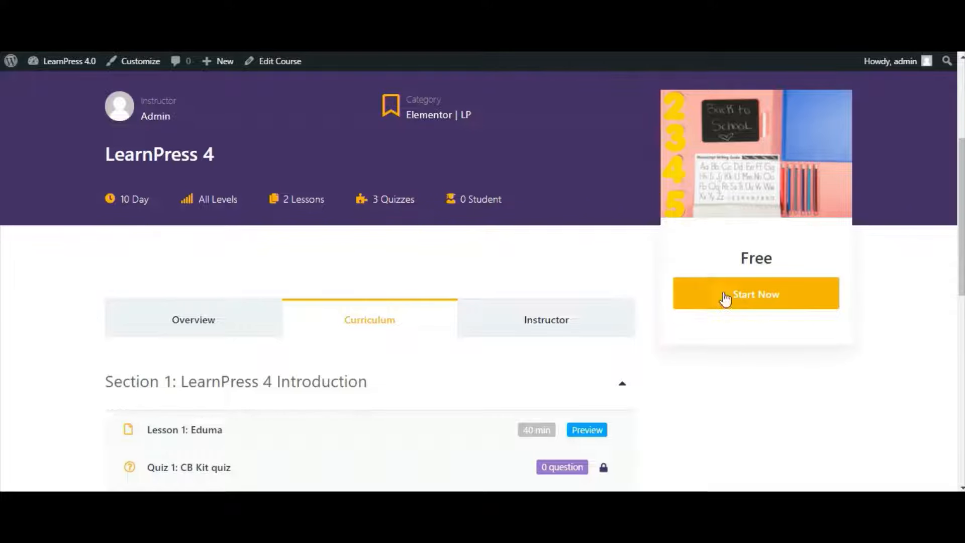
click(745, 284)
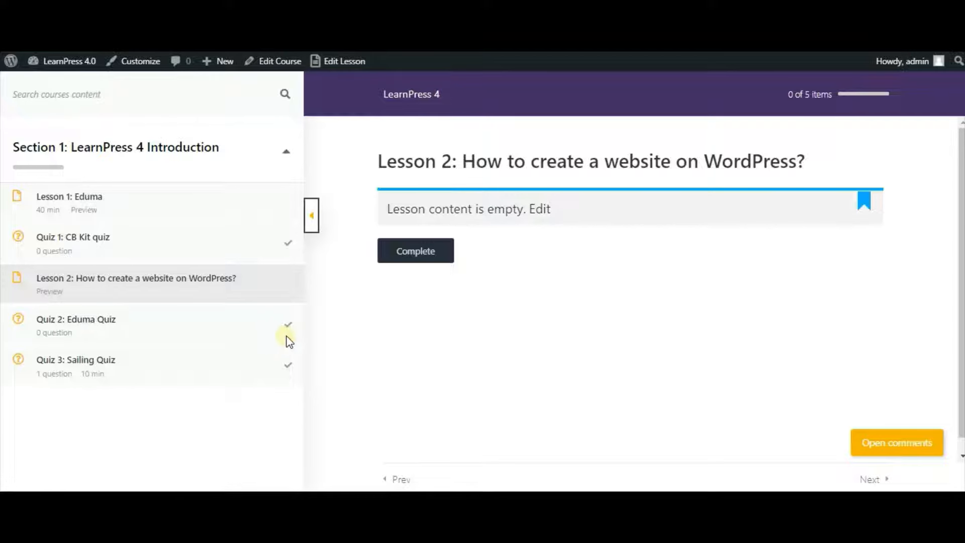
Open Quiz 3: Sailing Quiz from the course curriculum and start it.
scroll(435, 327, down, 1)
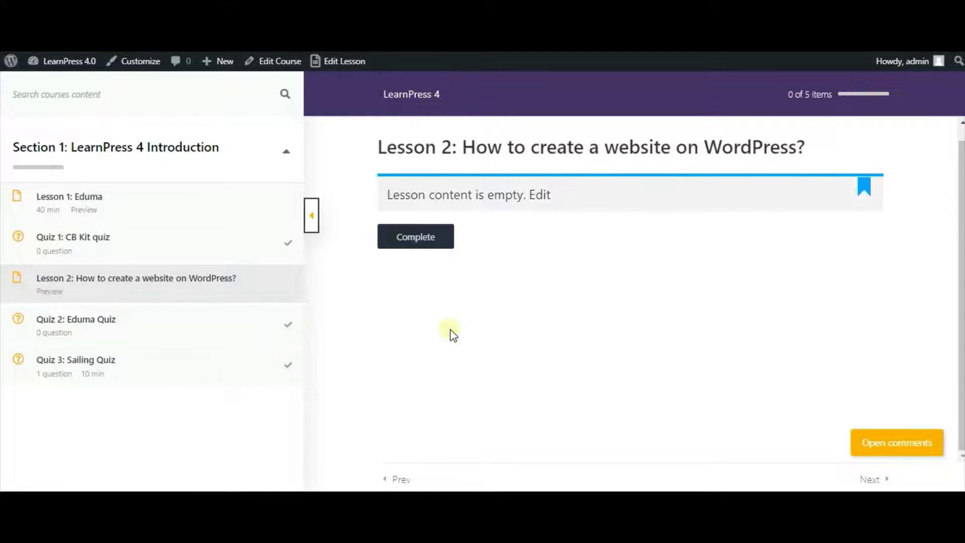
click(240, 368)
click(244, 377)
scroll(543, 388, down, 5)
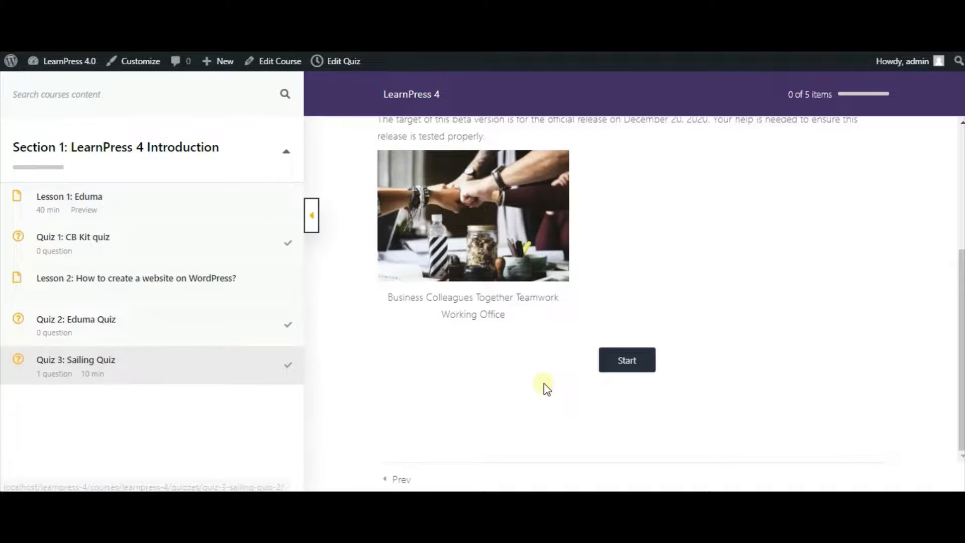
click(630, 371)
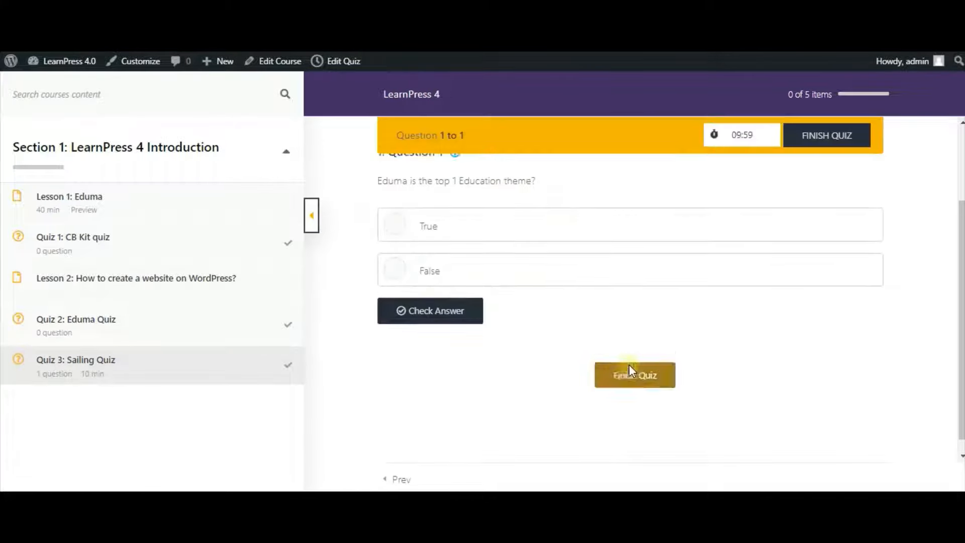
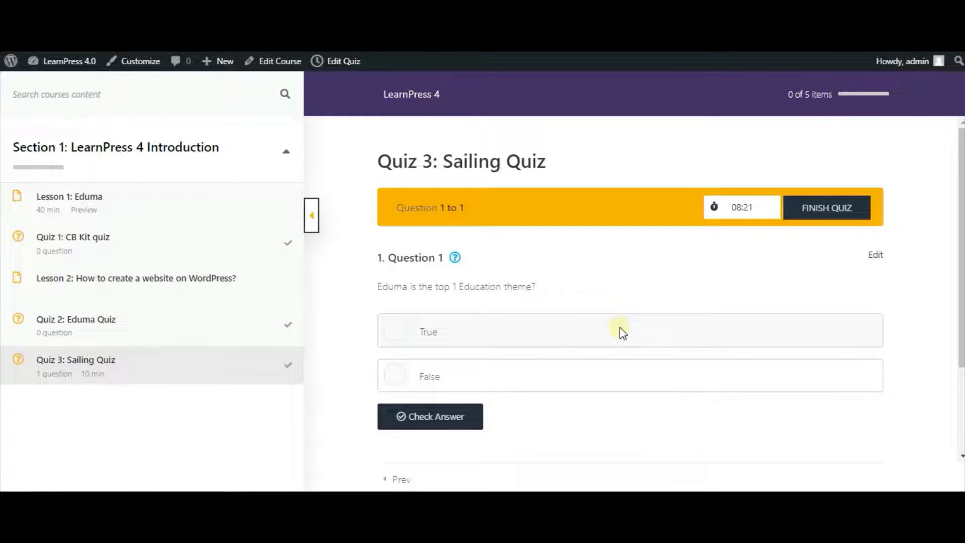
Reveal Question 1's hint and try checking the answer without choosing an option.
click(459, 259)
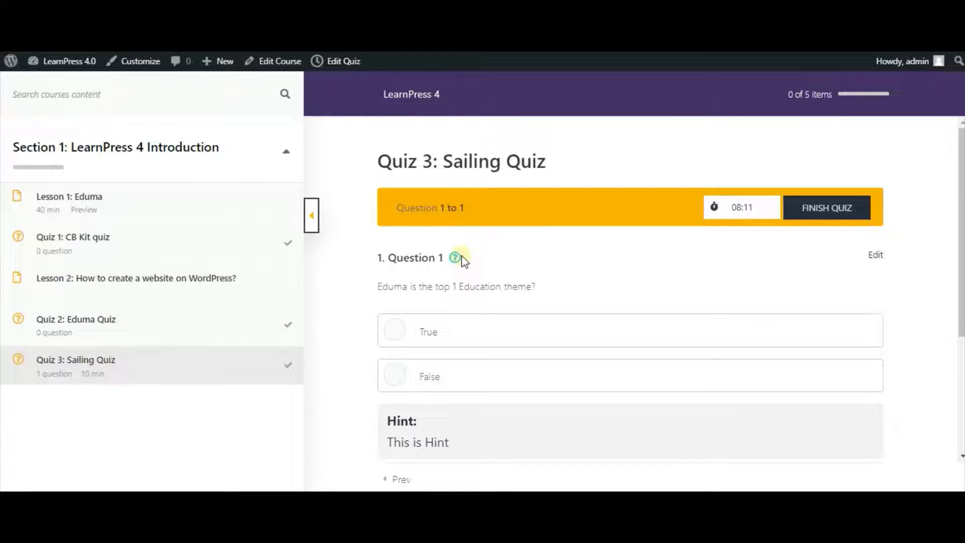
scroll(436, 309, down, 4)
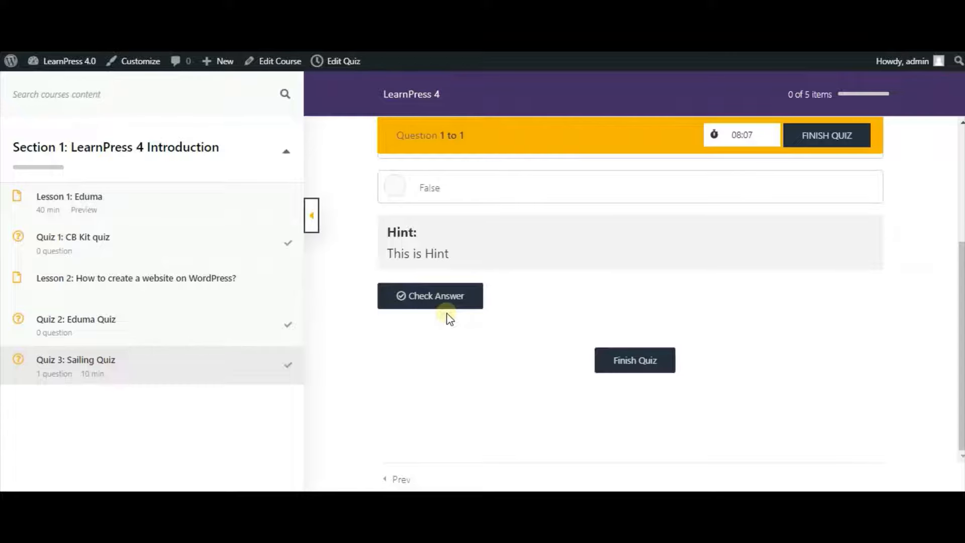
click(445, 307)
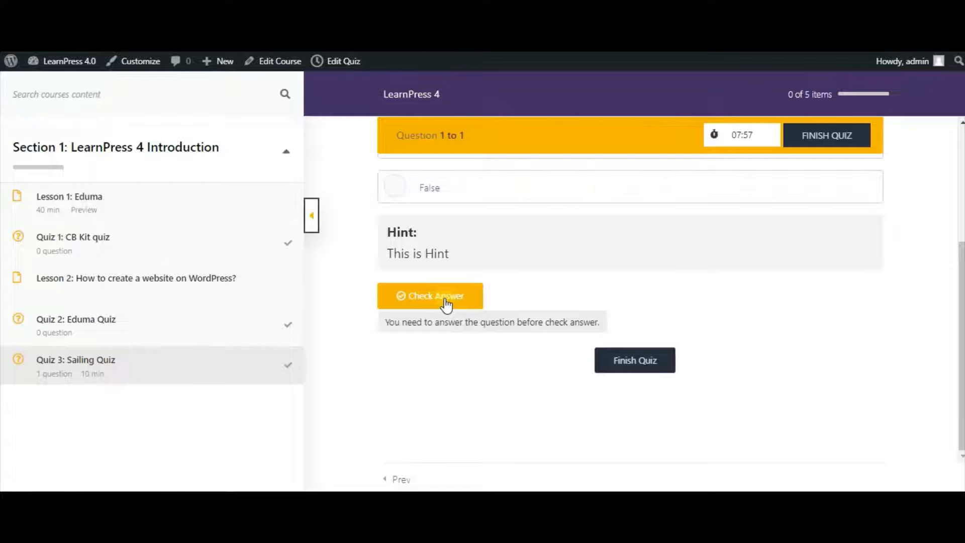
click(444, 300)
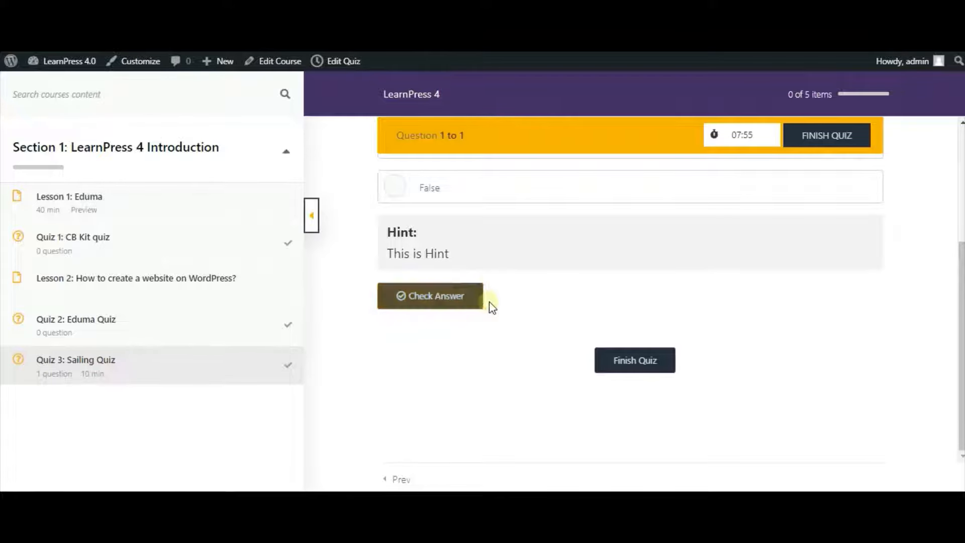
Answer Question 1 with True and check the answer.
click(416, 295)
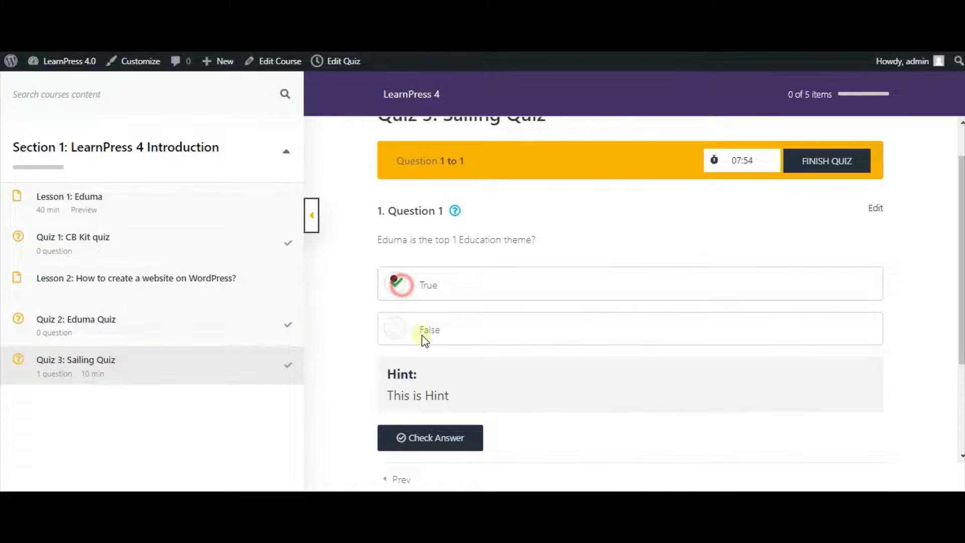
click(457, 438)
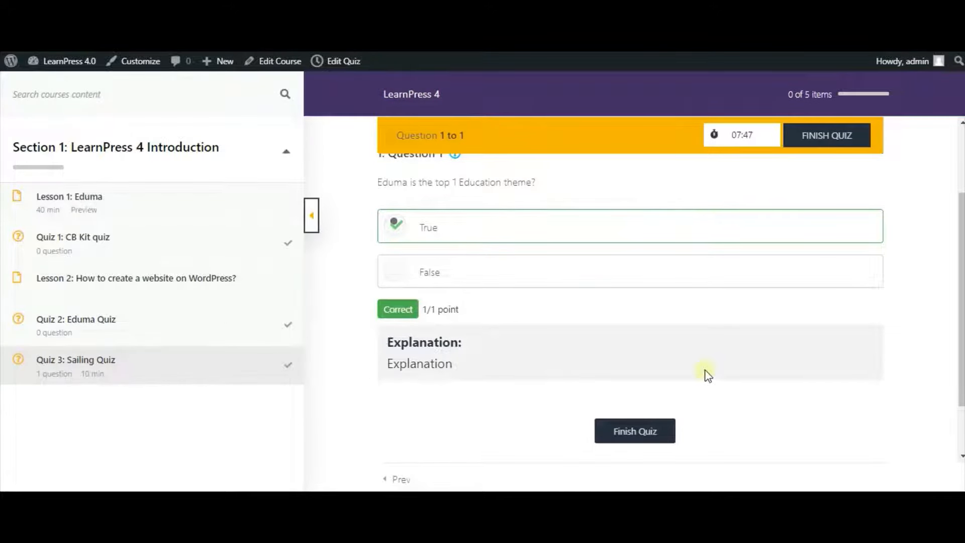
Finish the quiz, confirm its submission, and review the grade, result details and Retake option.
click(637, 440)
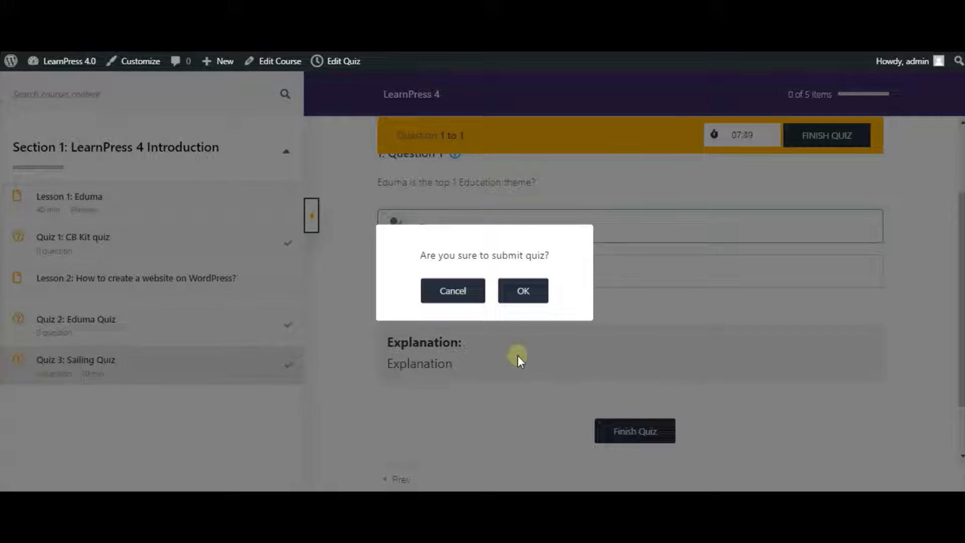
click(526, 304)
click(525, 302)
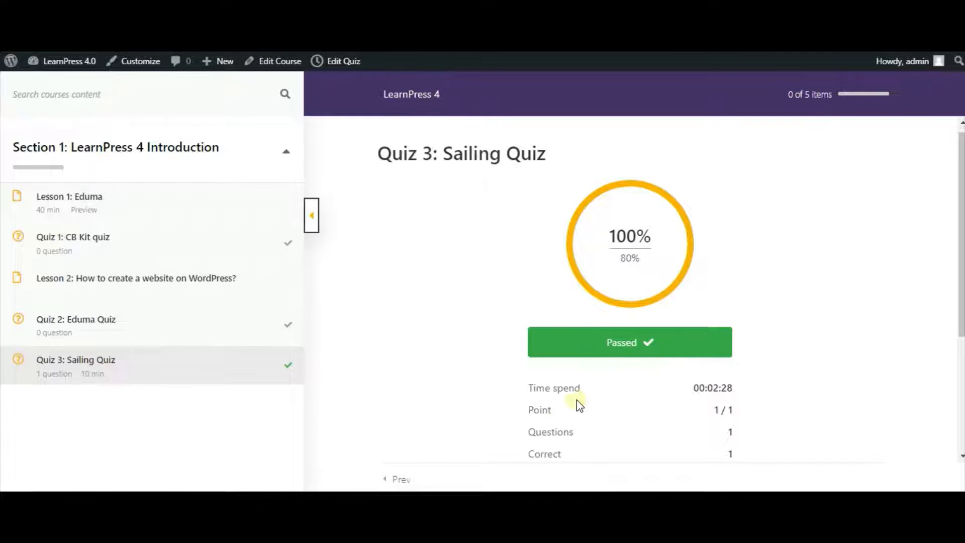
scroll(552, 421, down, 2)
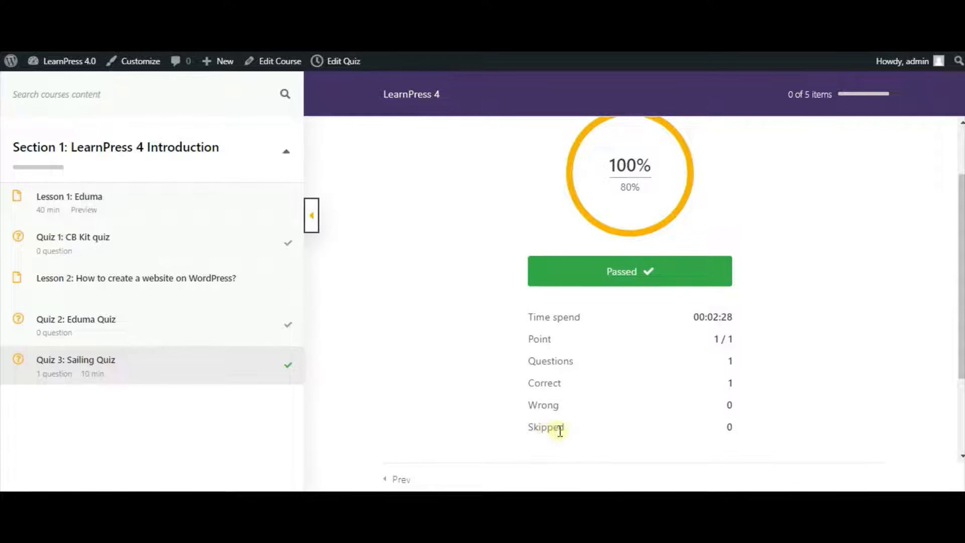
scroll(563, 430, down, 2)
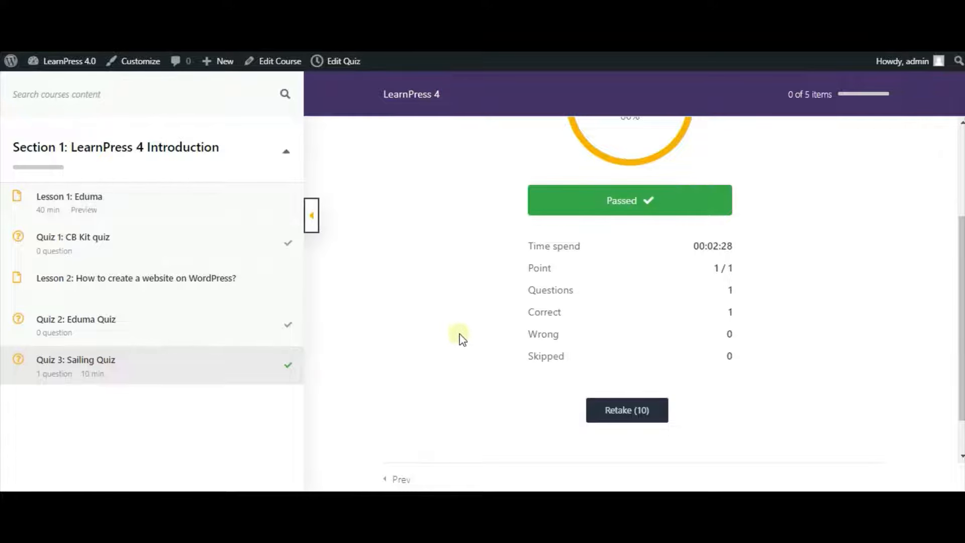
scroll(464, 344, up, 2)
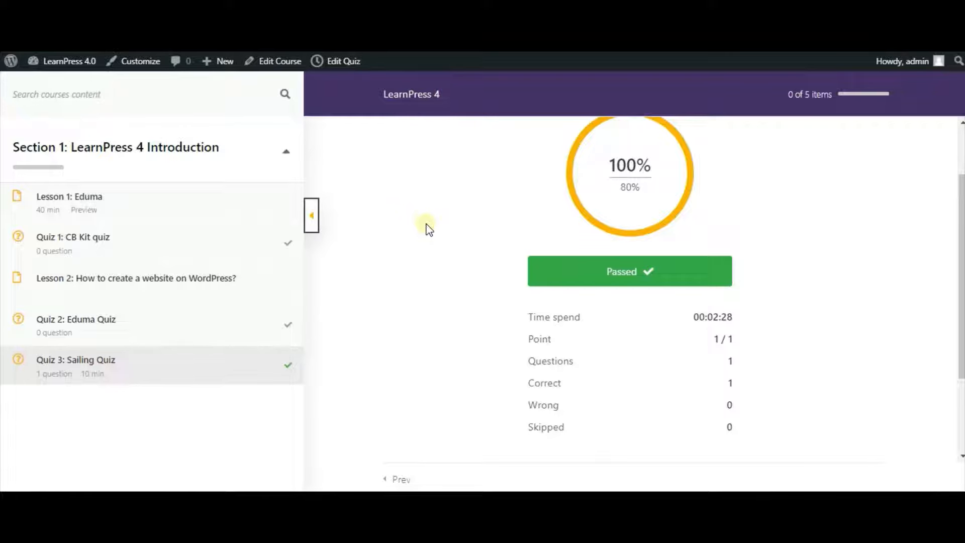
Return to editing Quiz 3: Sailing Quiz and collapse Question 1's details in the Questions section.
click(345, 66)
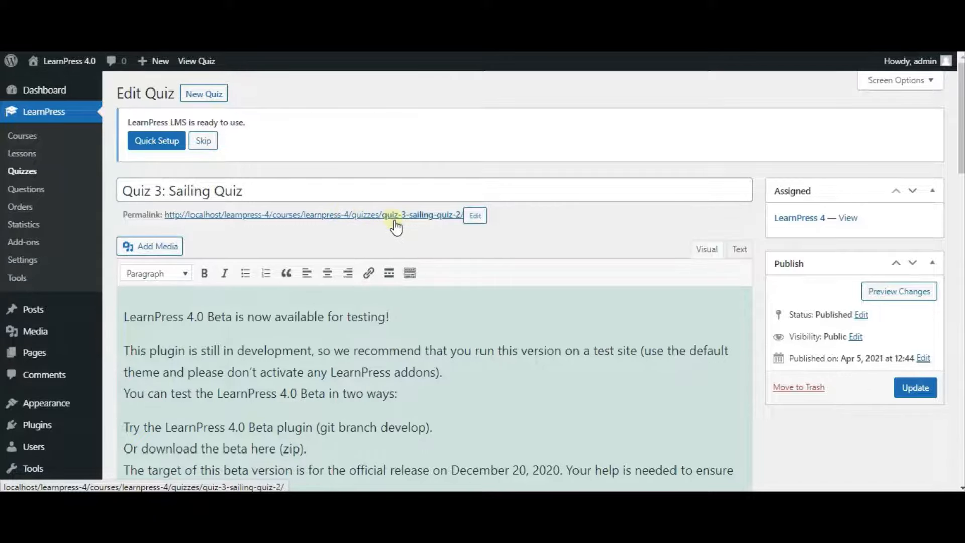
scroll(394, 222, down, 10)
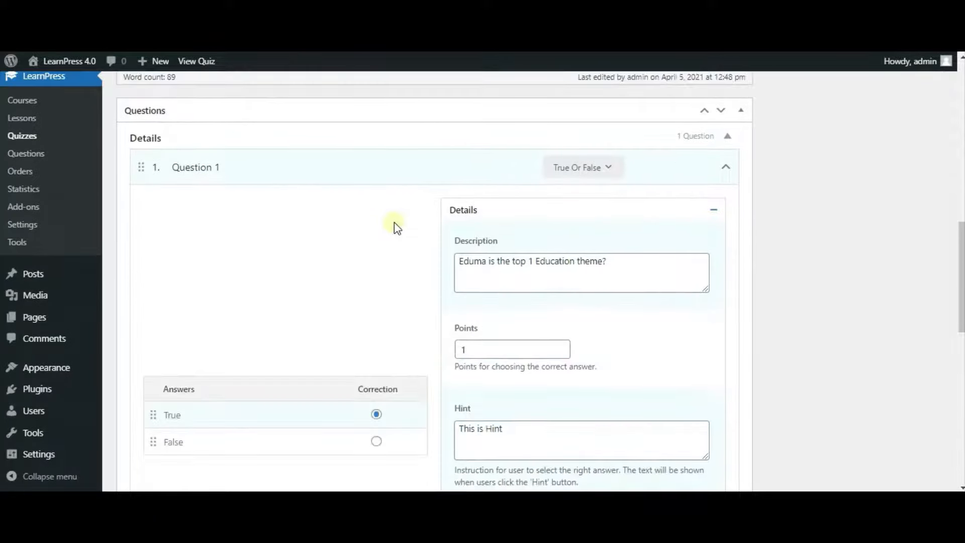
click(725, 168)
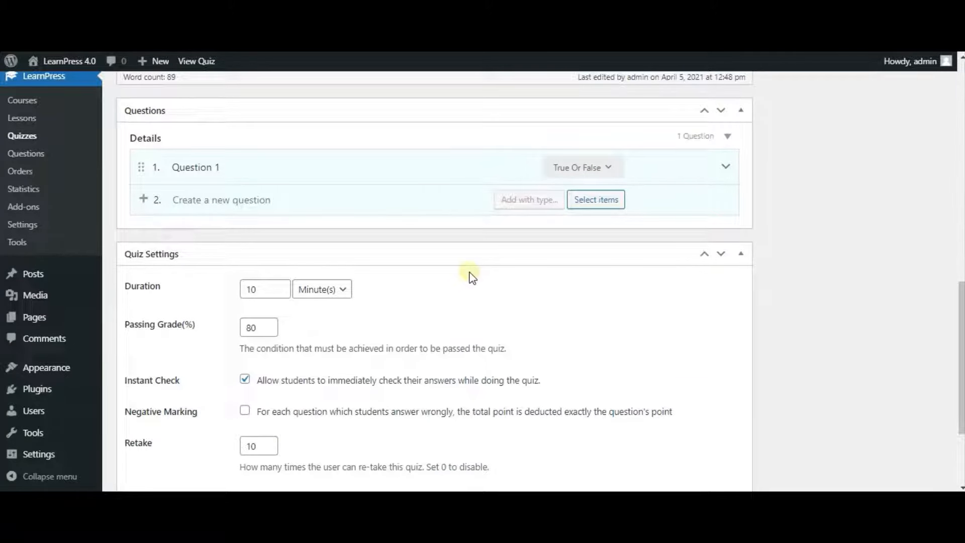
Add a second quiz question titled "Question 2" with the Single Choice type.
click(261, 199)
text(Quest)
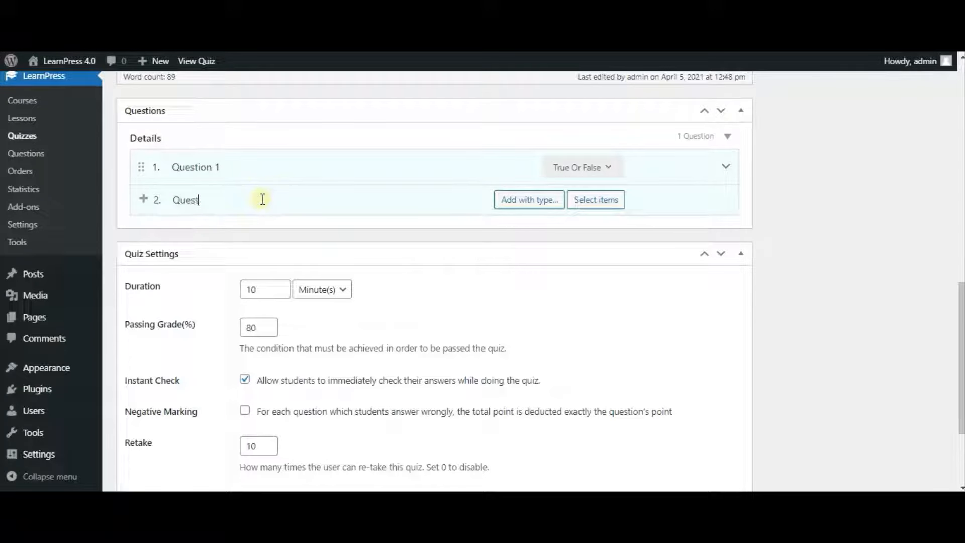
text(ion 2)
mouse_move(530, 208)
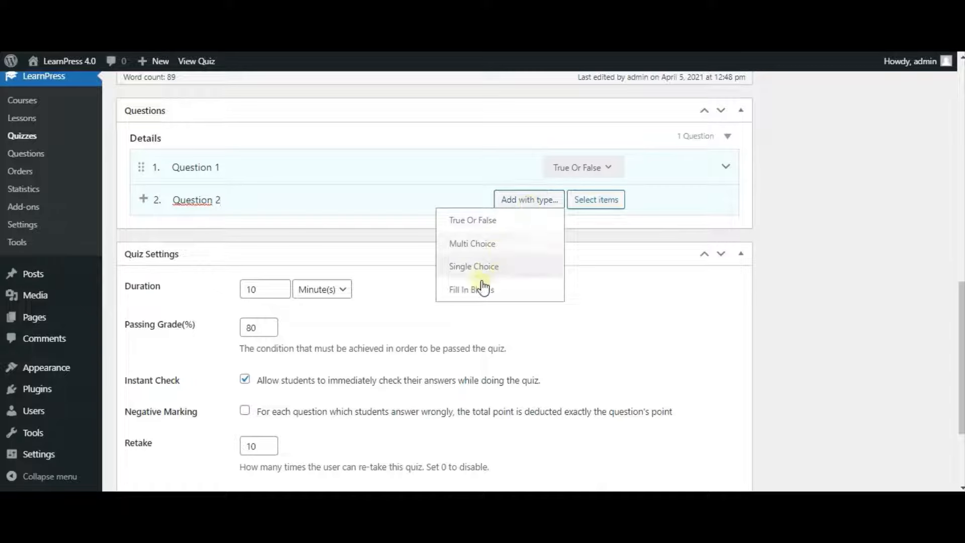
click(478, 267)
Enter "What is Sailing theme about?" as the description of Question 2.
scroll(483, 271, down, 2)
scroll(486, 272, up, 3)
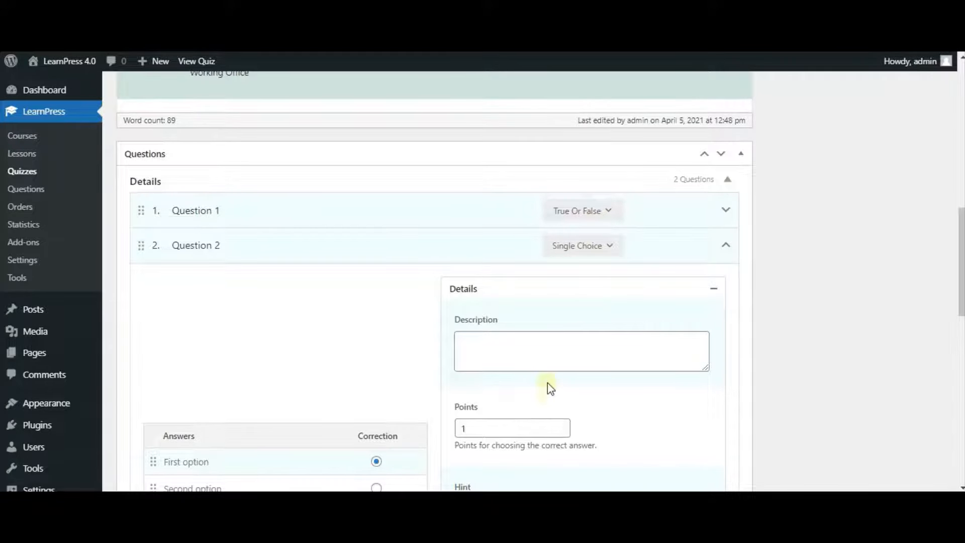
scroll(548, 382, down, 4)
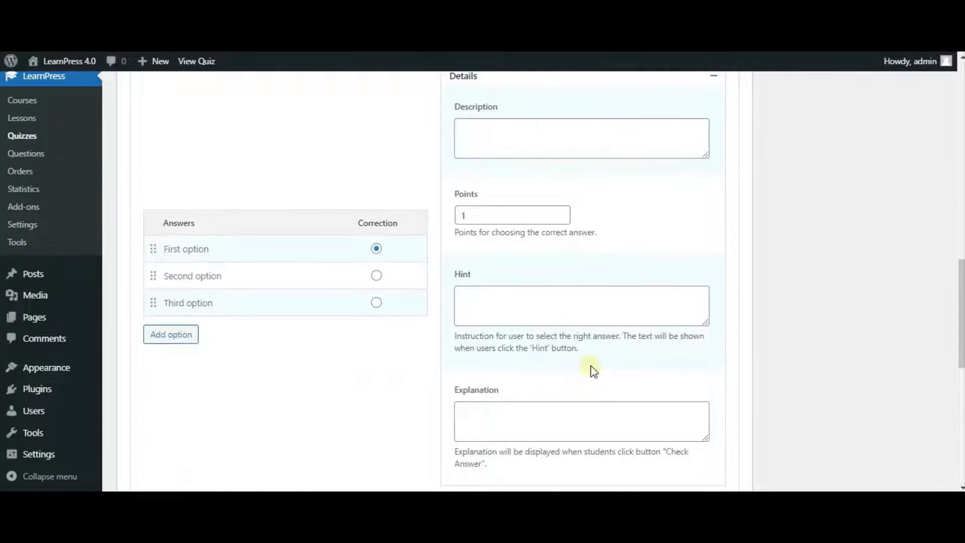
scroll(603, 216, up, 1)
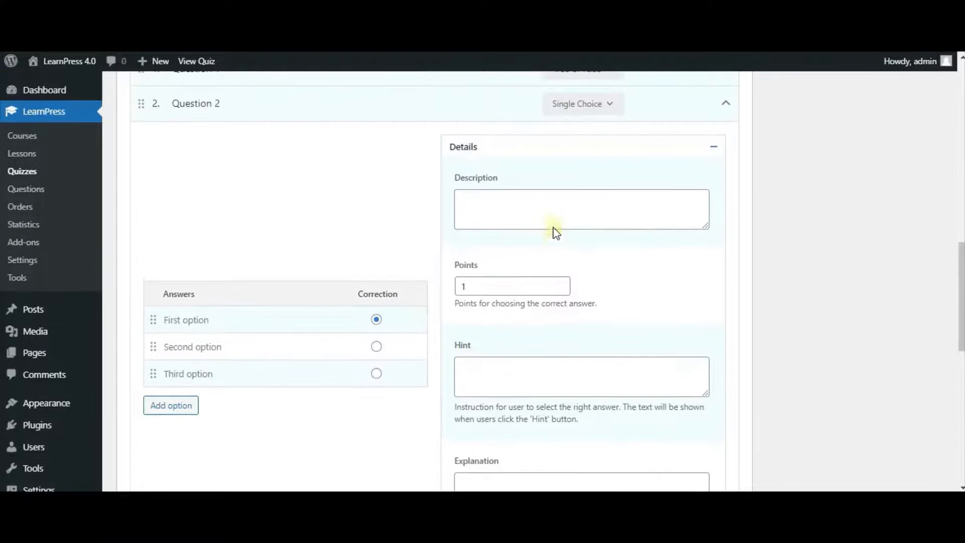
click(553, 207)
text(W)
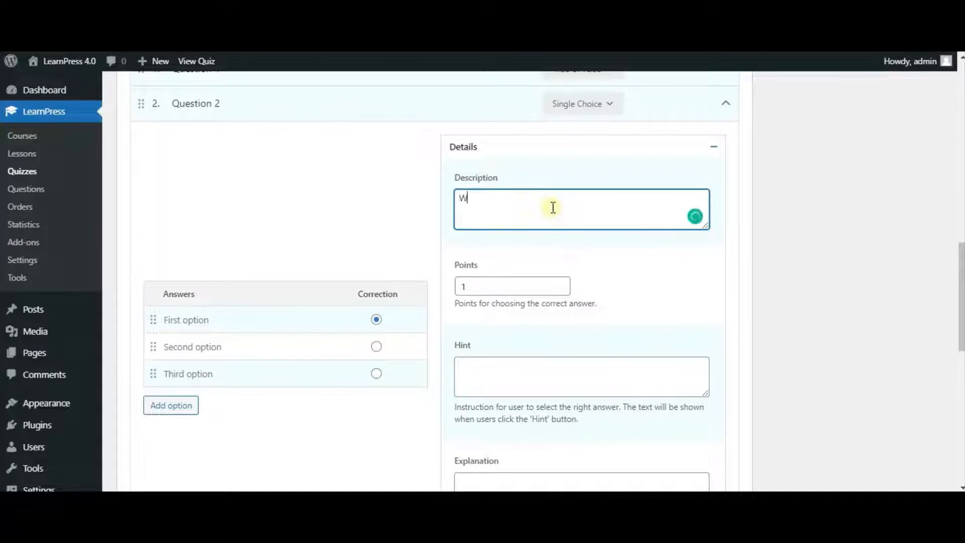
text(hat is Saili)
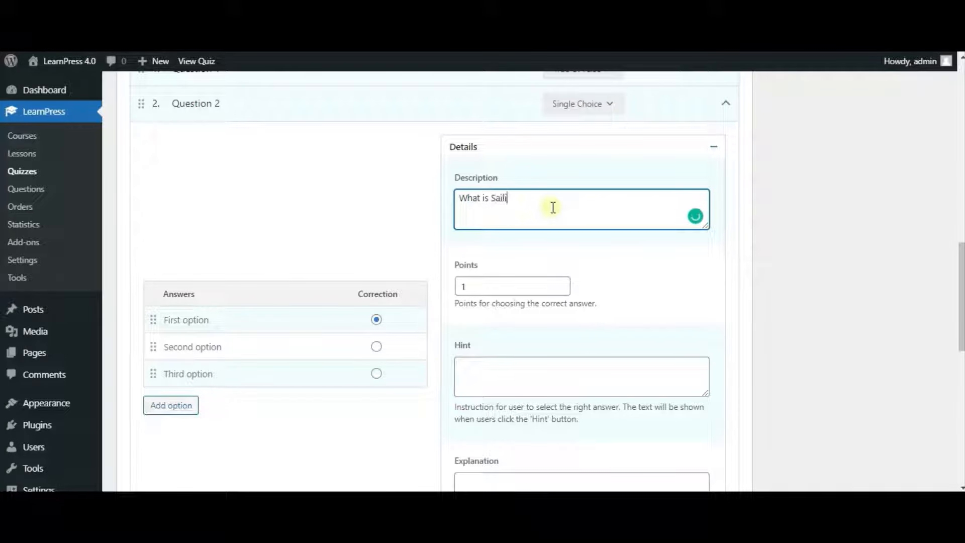
text(ng thm)
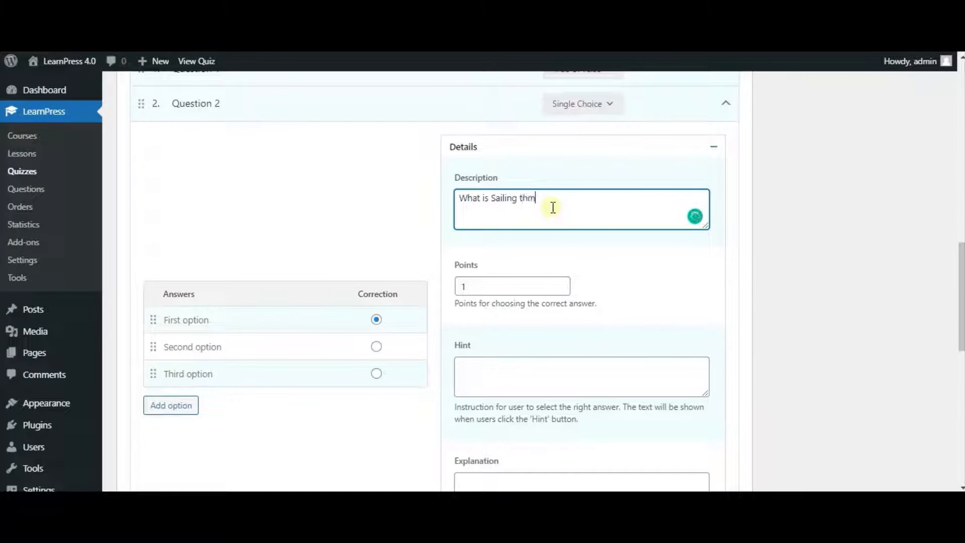
key(BackSpace)
text(eme about?)
Fill in Question 2's hint with "hello" and its explanation with "hi".
scroll(543, 284, down, 2)
click(529, 312)
text(hell)
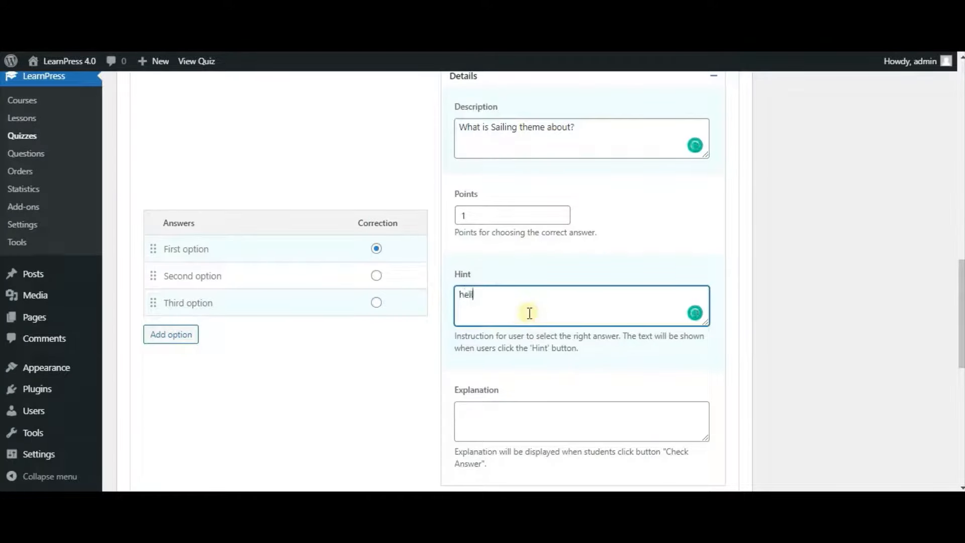
text(o)
click(530, 418)
text(h)
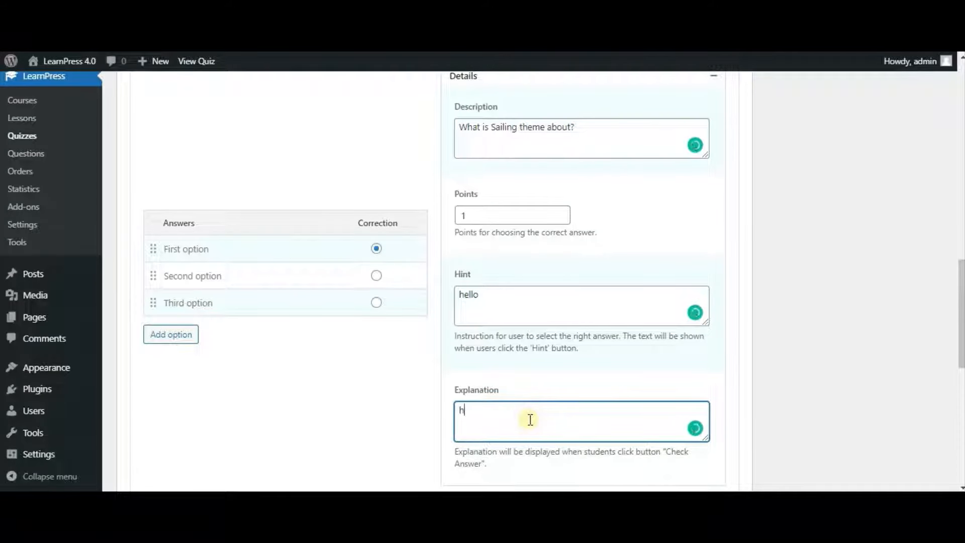
text(i)
Replace the text of Question 2's first answer option with "Hotel".
drag(234, 248, 146, 243)
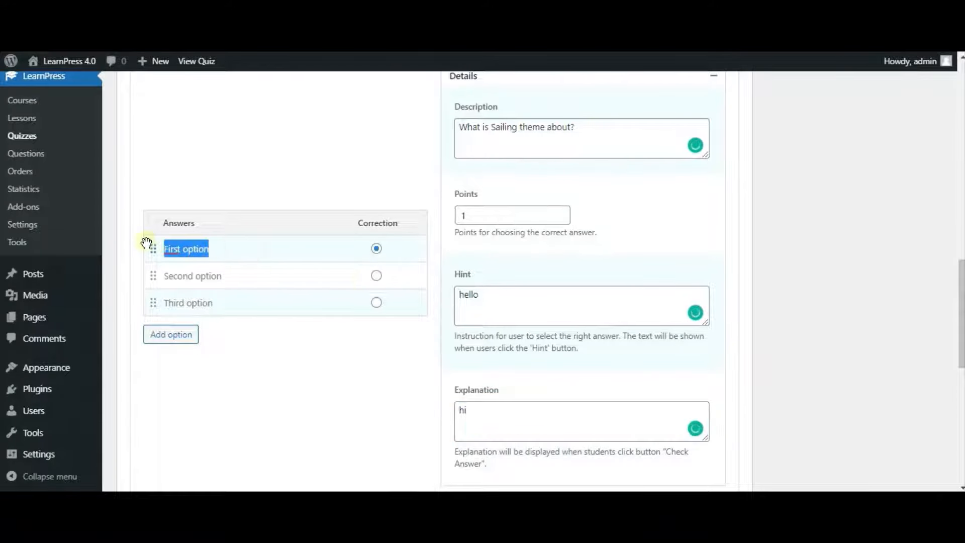
text(Hote)
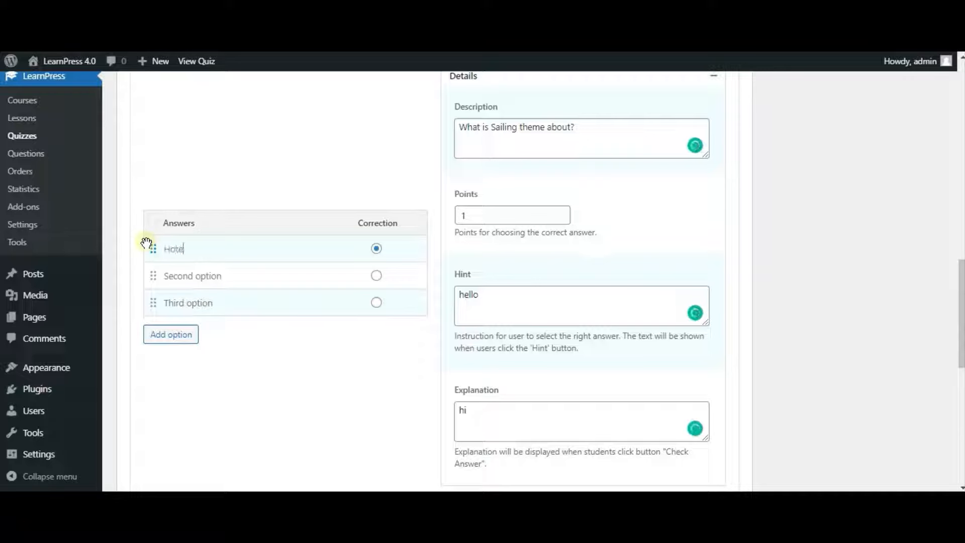
text(l)
Replace the text of Question 2's second answer option with "Restaurant".
drag(224, 275, 144, 273)
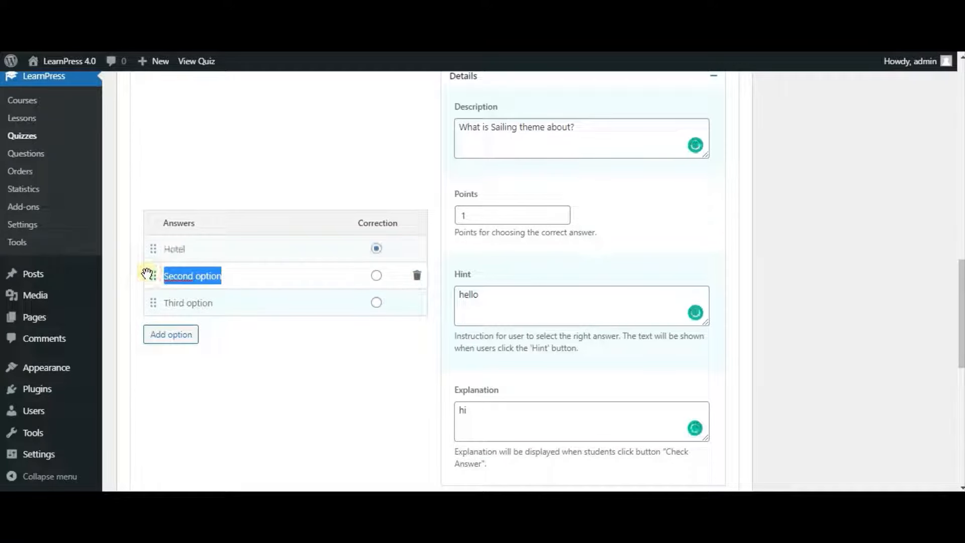
text(Restaur)
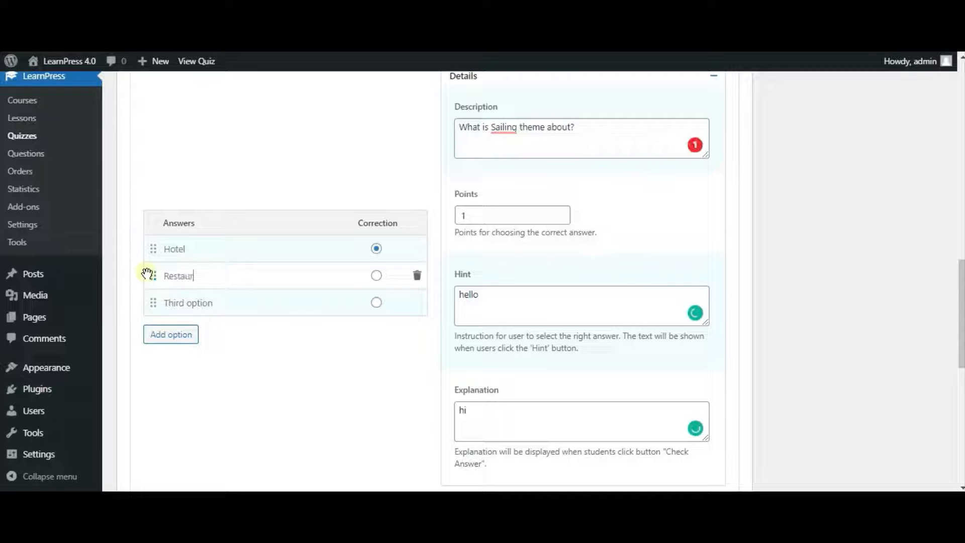
text(ant)
click(233, 305)
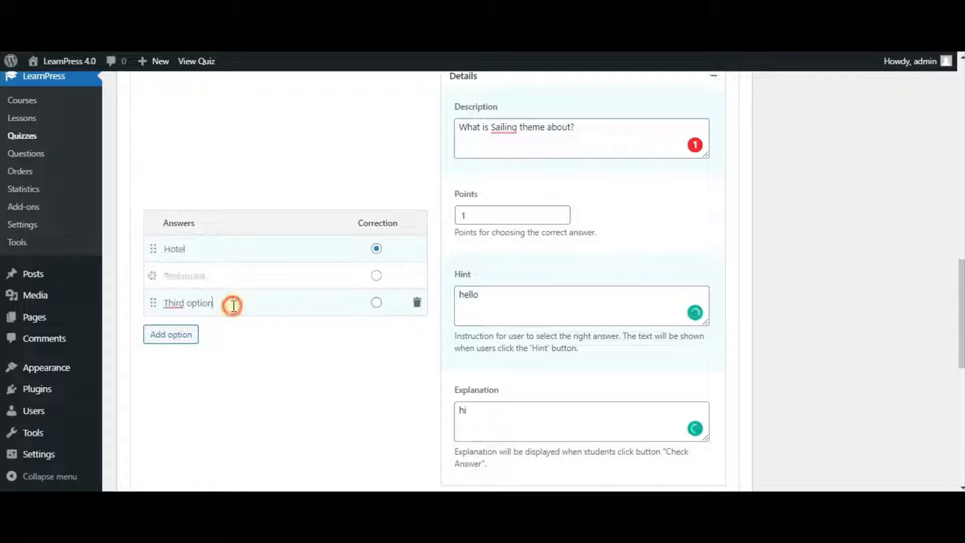
text(C)
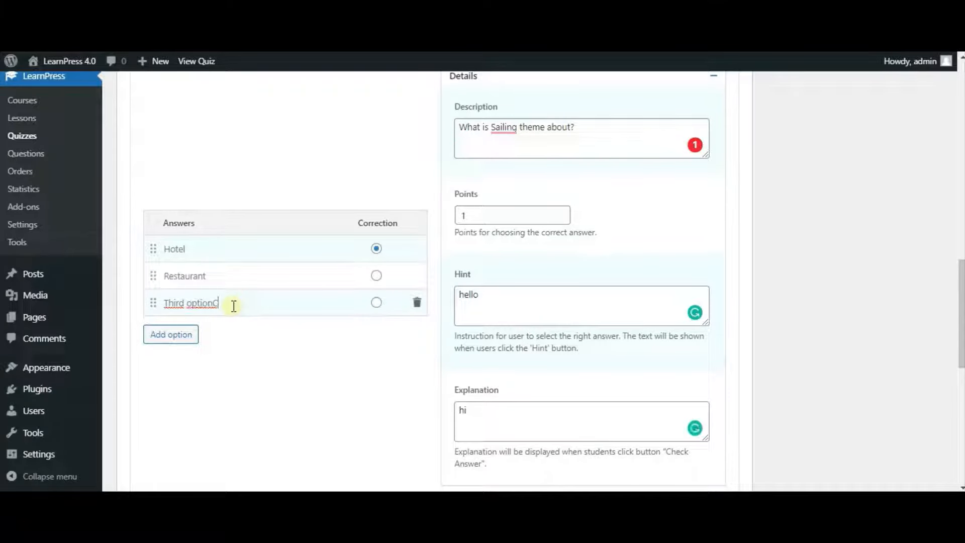
key(BackSpace)
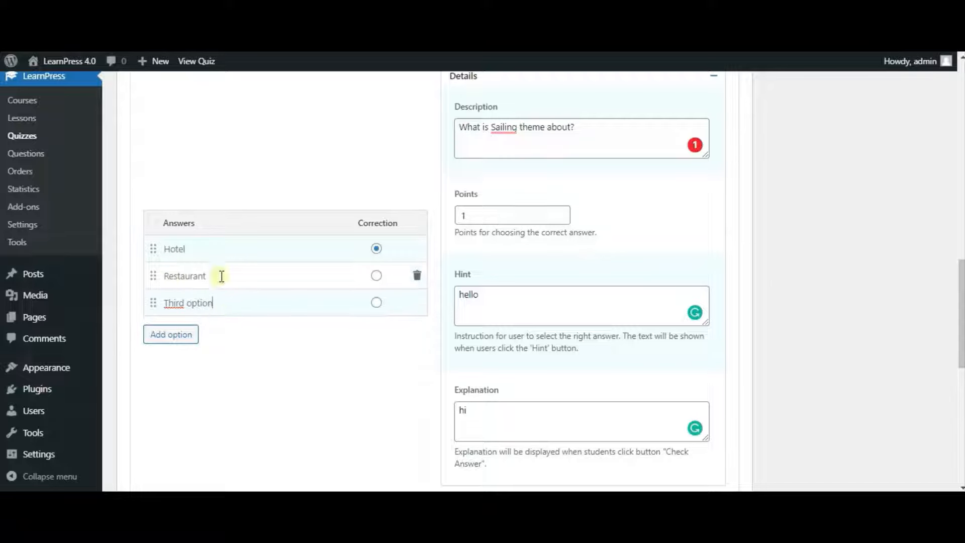
Set Question 2's second and third answer options to "Travel" and "Education", and add a fourth option "Charity".
drag(222, 274, 157, 269)
text(Travel)
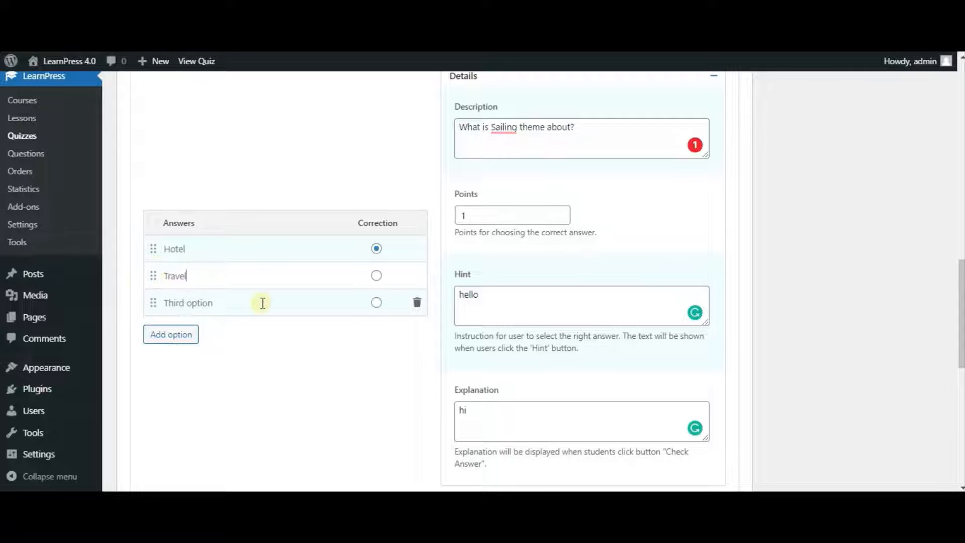
drag(258, 302, 146, 296)
text(Education)
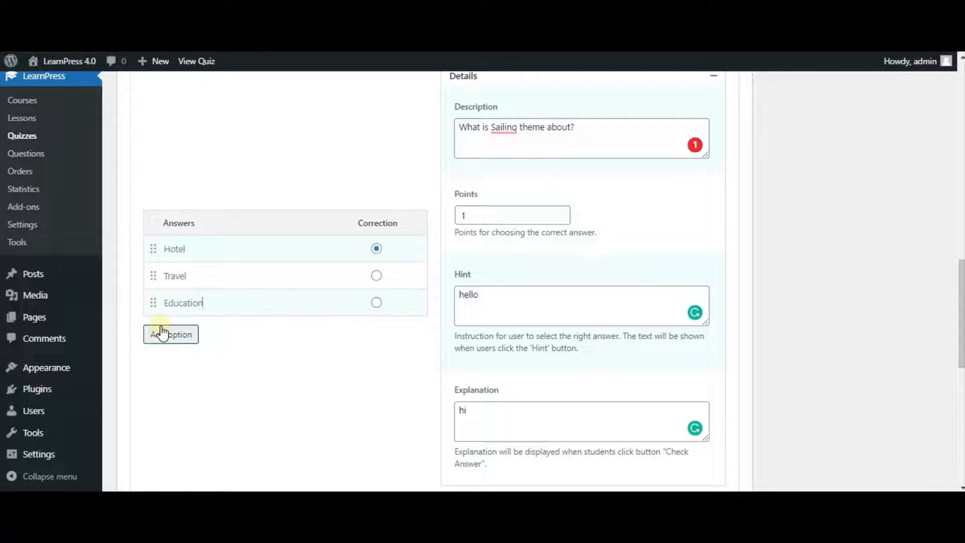
click(191, 336)
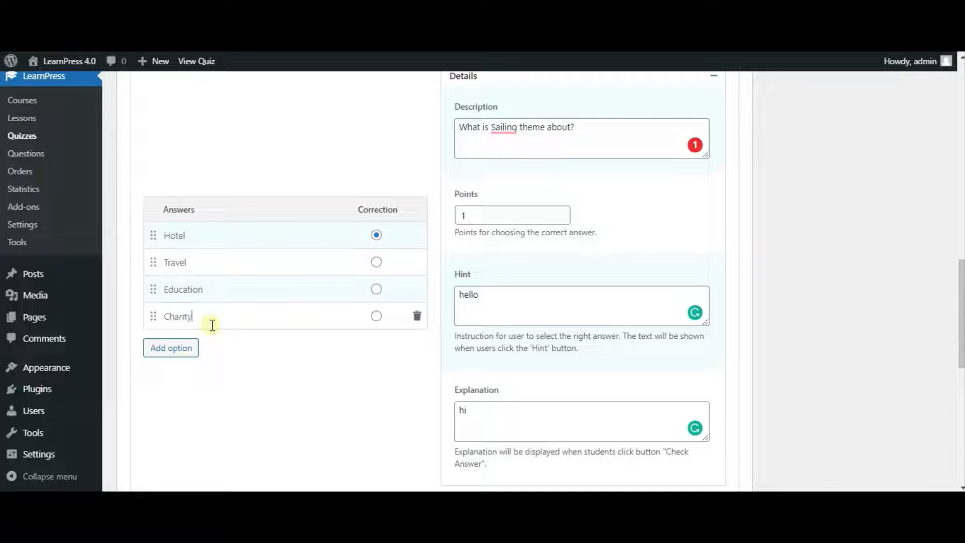
click(212, 325)
Collapse Question 2 and add a third quiz question titled "Question 3" with the Multi Choice type.
scroll(698, 230, up, 5)
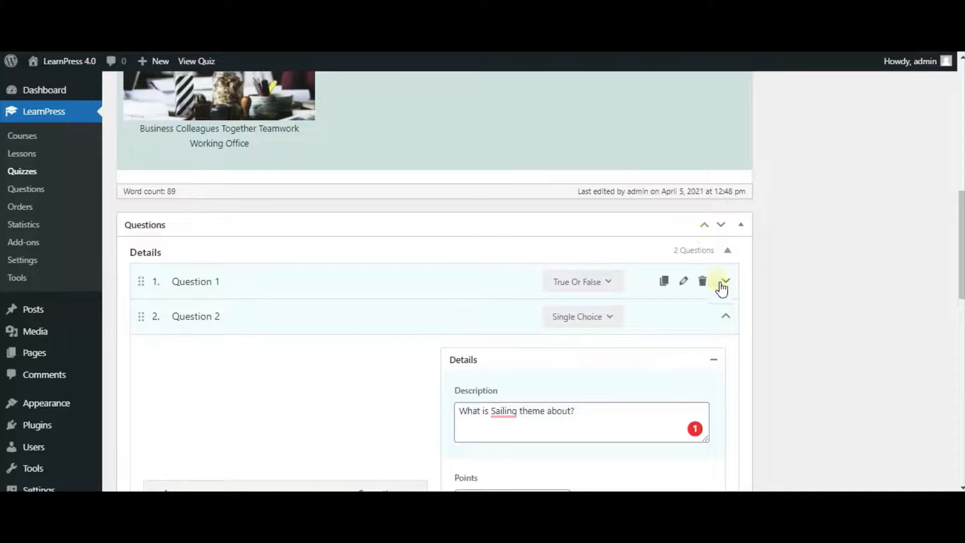
click(726, 316)
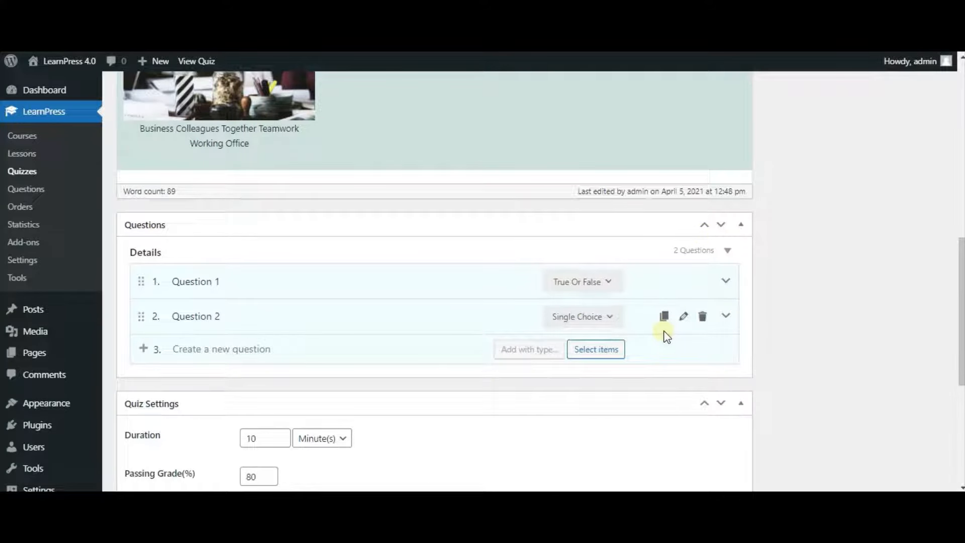
click(291, 348)
text(Ques)
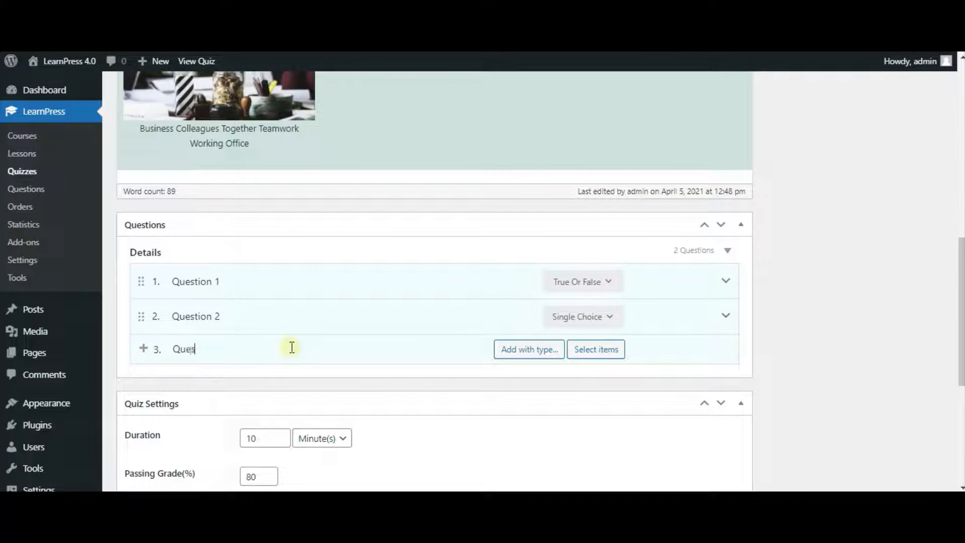
text(tion 3)
click(529, 349)
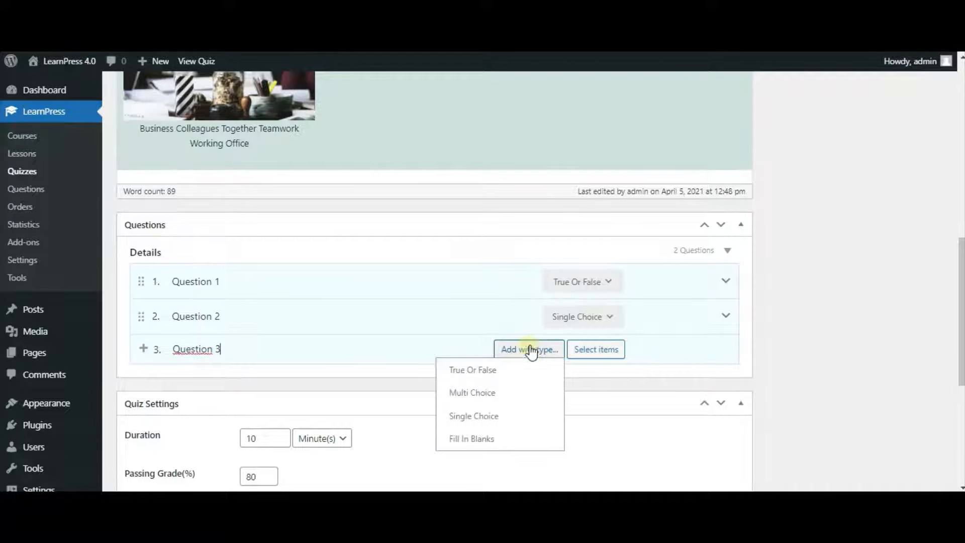
click(514, 393)
Enter "What is Resca Theme about?" as the description of Question 3.
scroll(514, 390, down, 5)
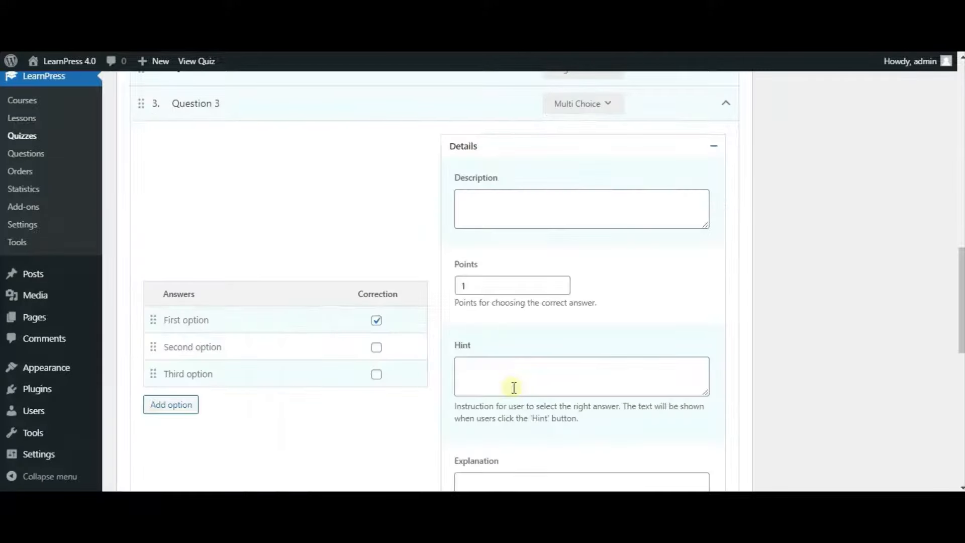
scroll(487, 383, down, 1)
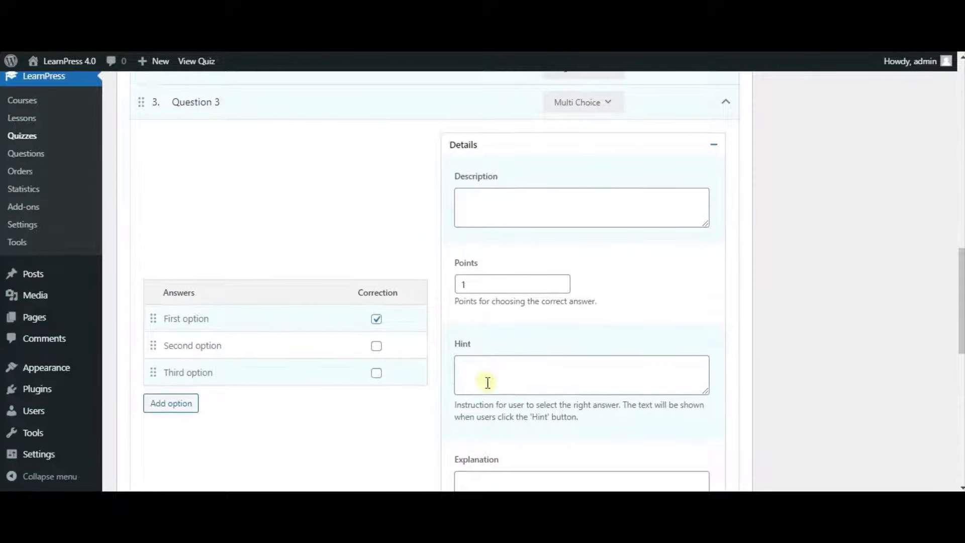
scroll(488, 383, up, 1)
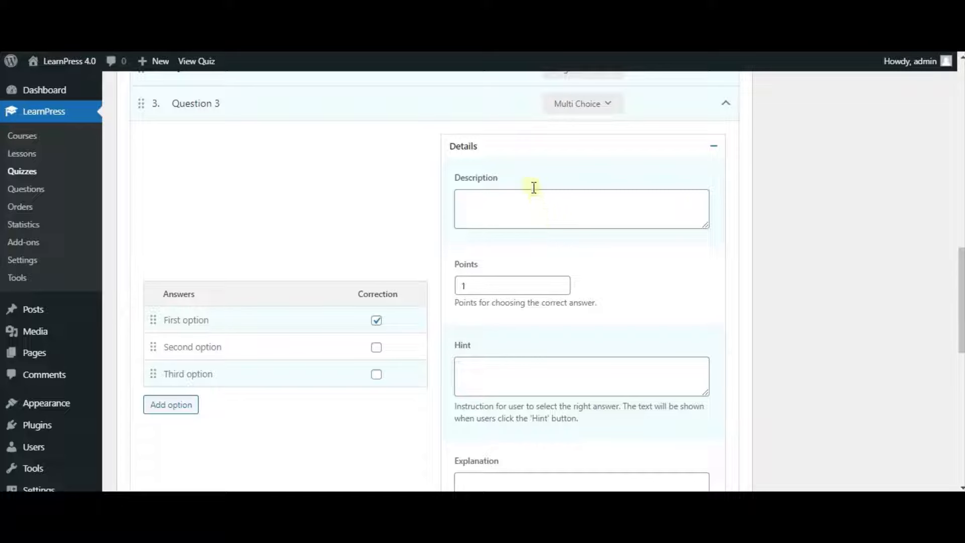
click(508, 206)
text(Wh)
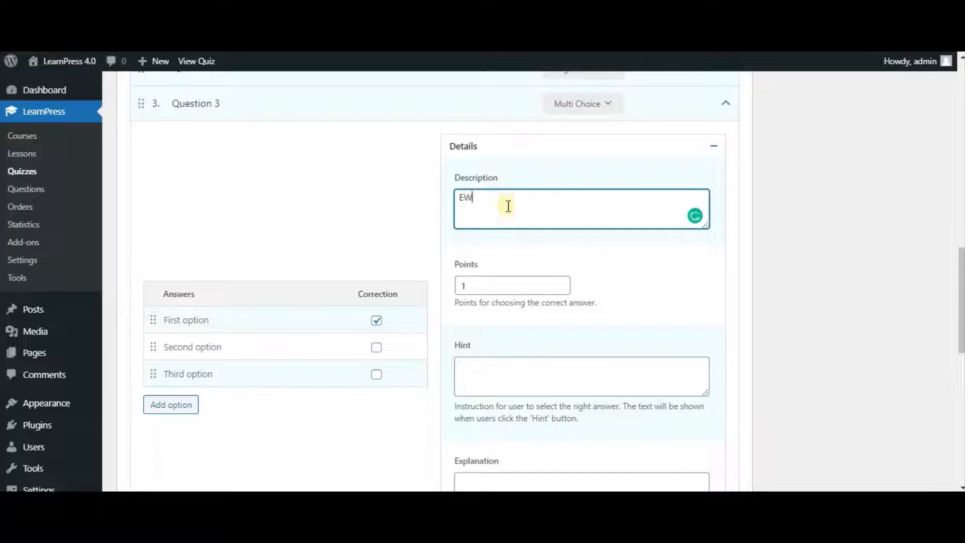
key(BackSpace)
key(BackSpace)
text(What is Resca Theme about?)
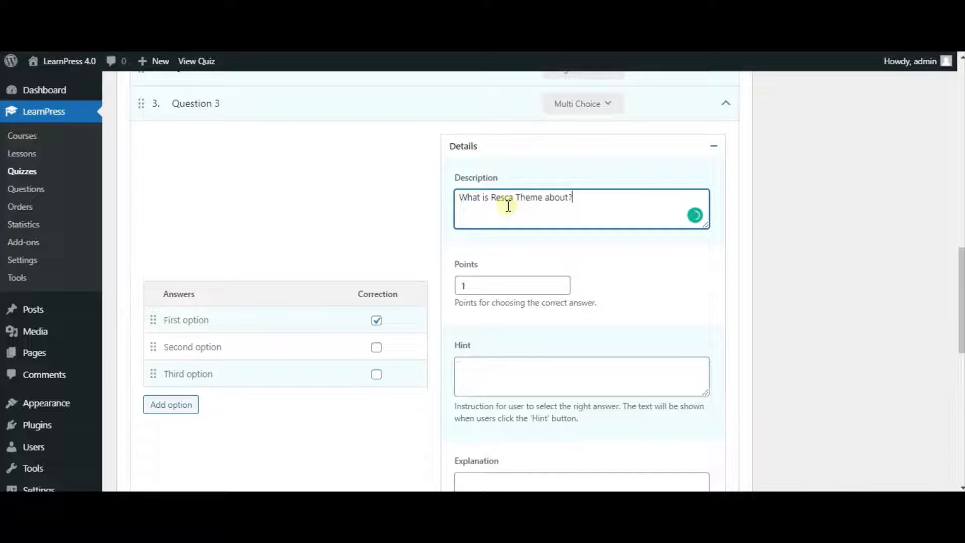
Fill in Question 3's hint with "ok" and its explanation with "hi".
scroll(508, 206, down, 1)
click(531, 310)
text(ok)
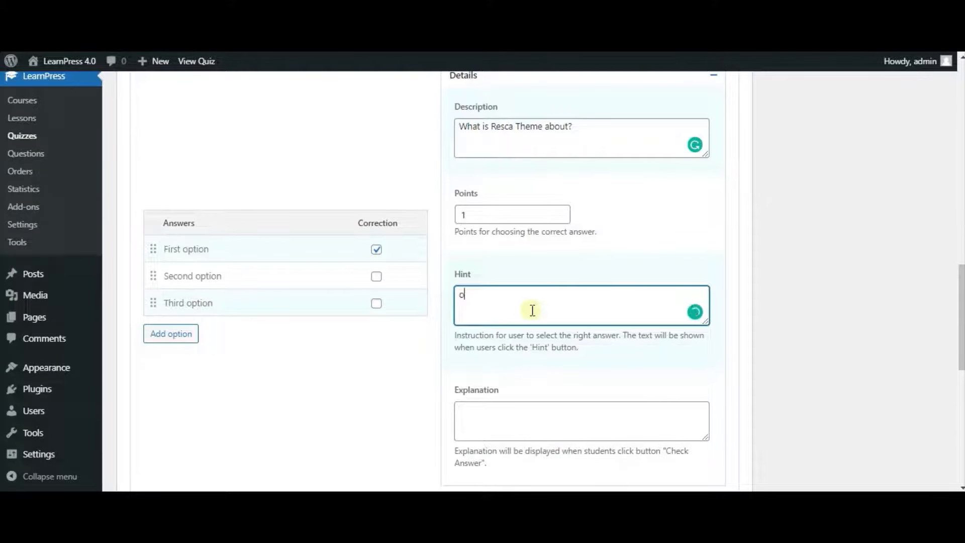
click(518, 424)
text(hi)
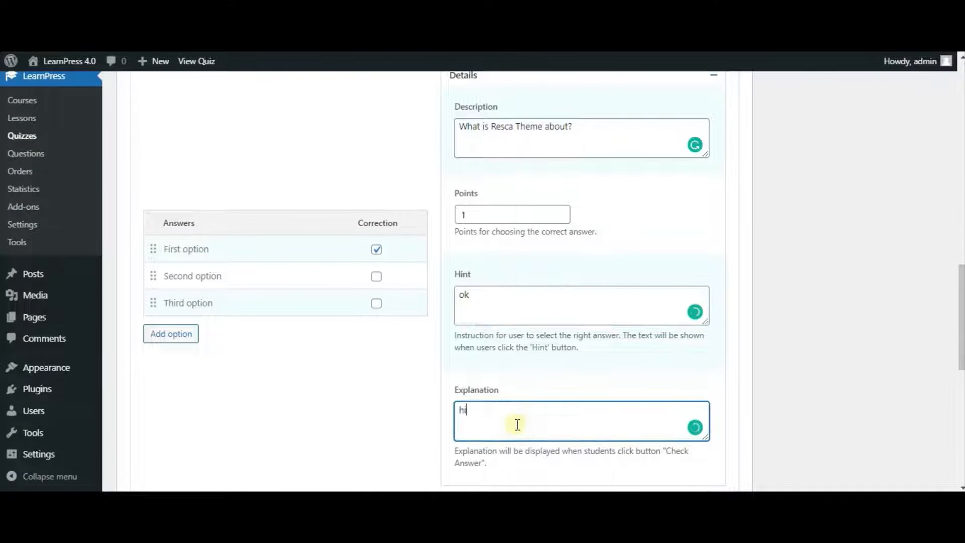
Set Question 3's answer options to "Hotel", "Restaurant" and "Cafe", and add a fourth option "Dinner".
drag(244, 250, 150, 241)
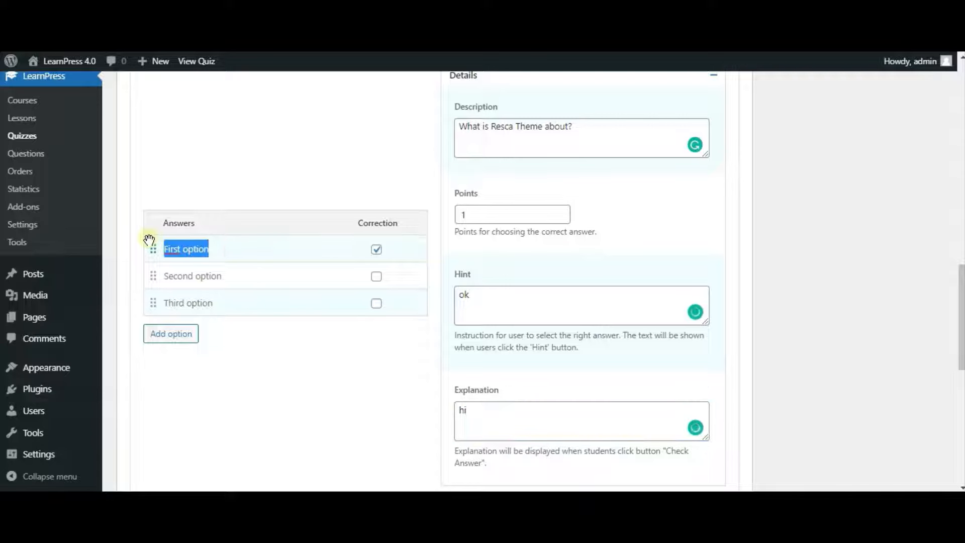
text(Ho)
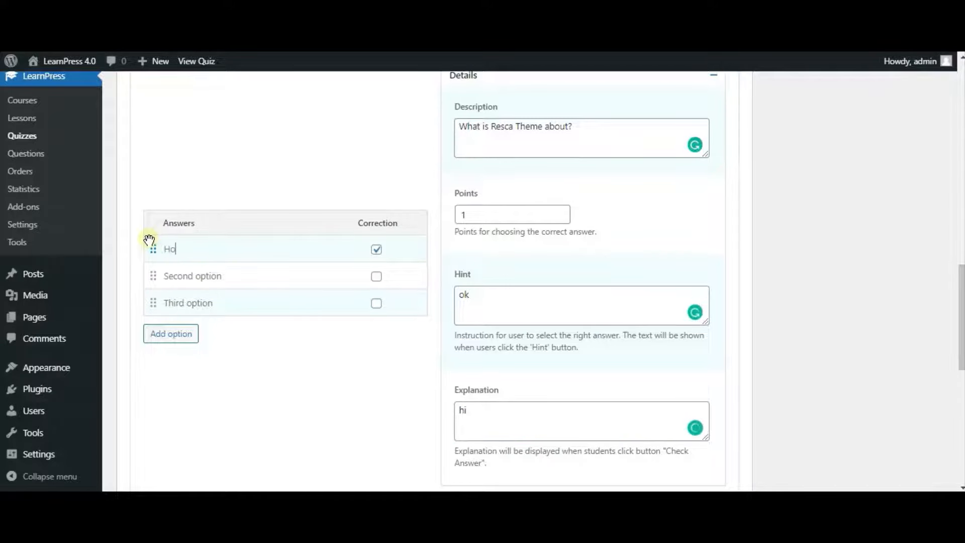
text(tel)
drag(222, 275, 165, 277)
text(Restau)
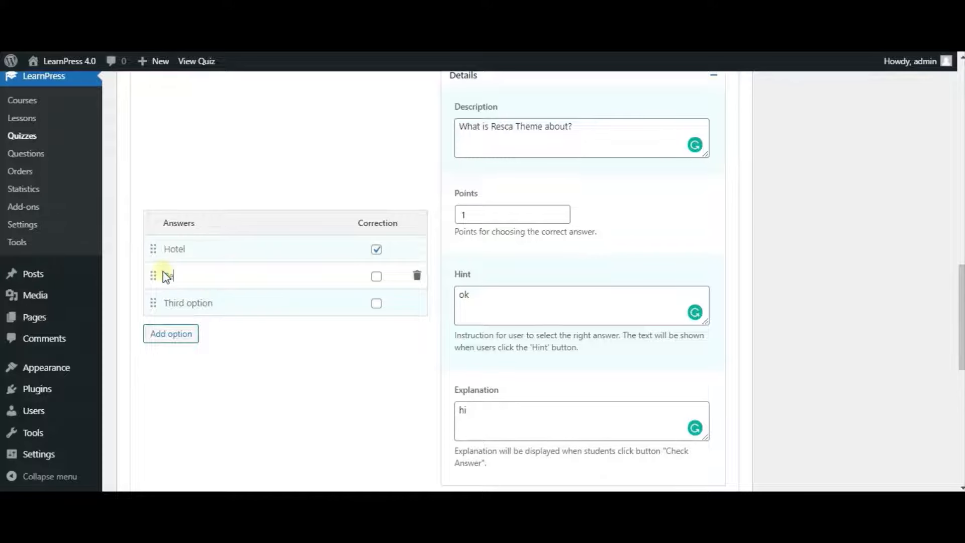
text(rant)
drag(248, 301, 145, 287)
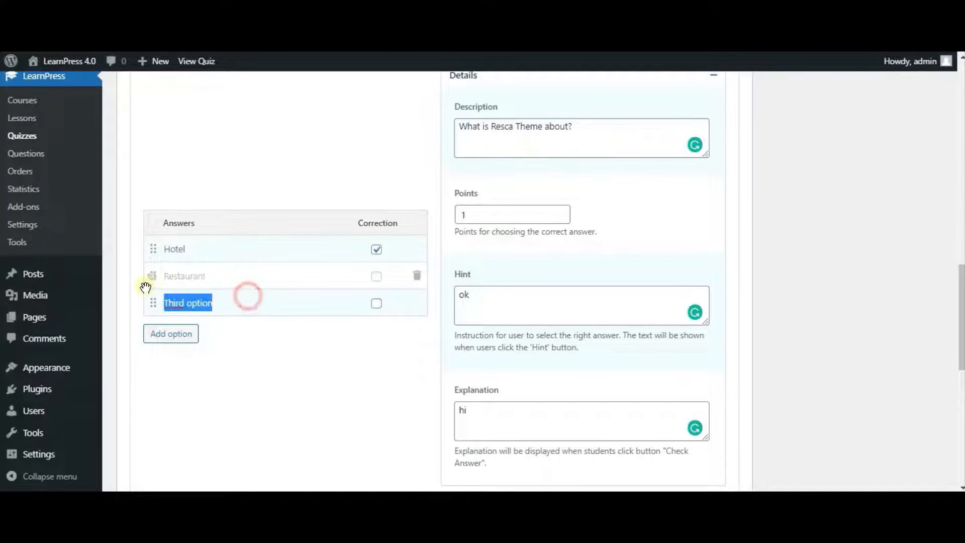
text(Cafe)
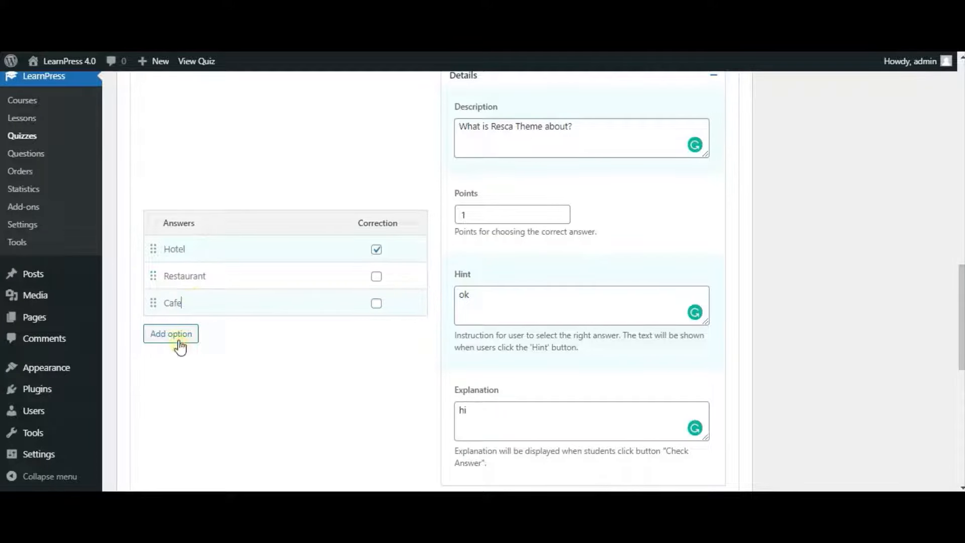
click(179, 345)
click(209, 310)
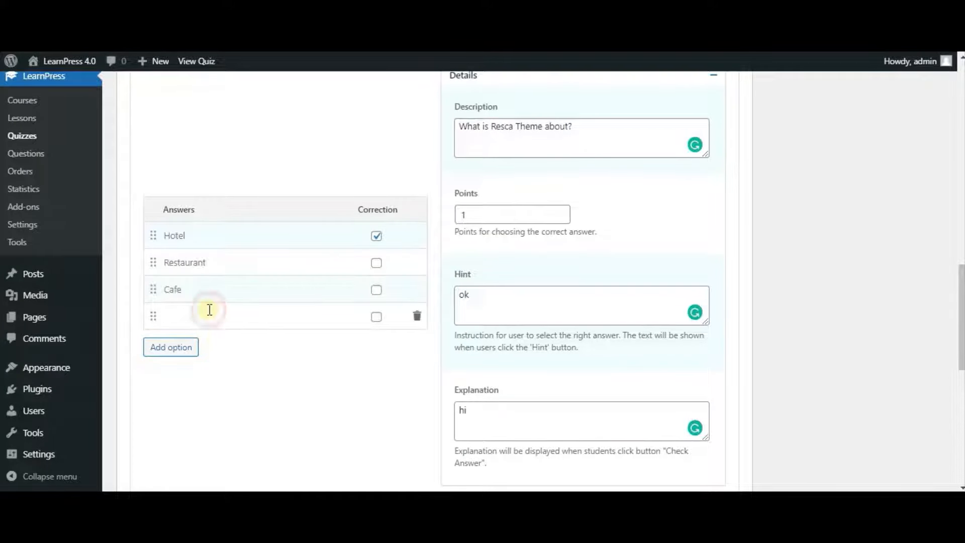
text(Dinner)
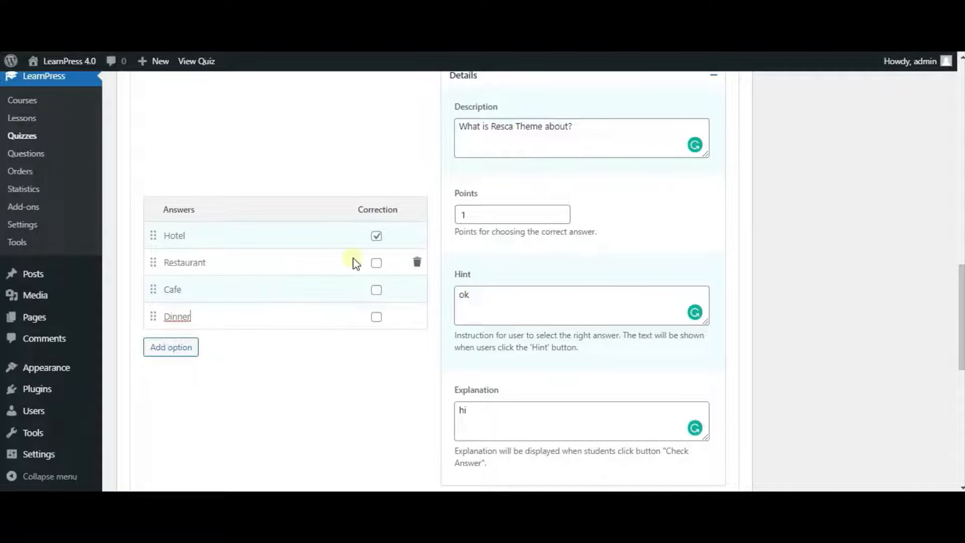
Mark "Restaurant", "Cafe" and "Dinner" as correct answers of Question 3 and unmark "Hotel".
click(376, 261)
click(375, 287)
click(377, 236)
click(376, 317)
Collapse Question 3 and add a fourth quiz question titled "Question 4" with the Fill In Blanks type.
scroll(460, 342, up, 8)
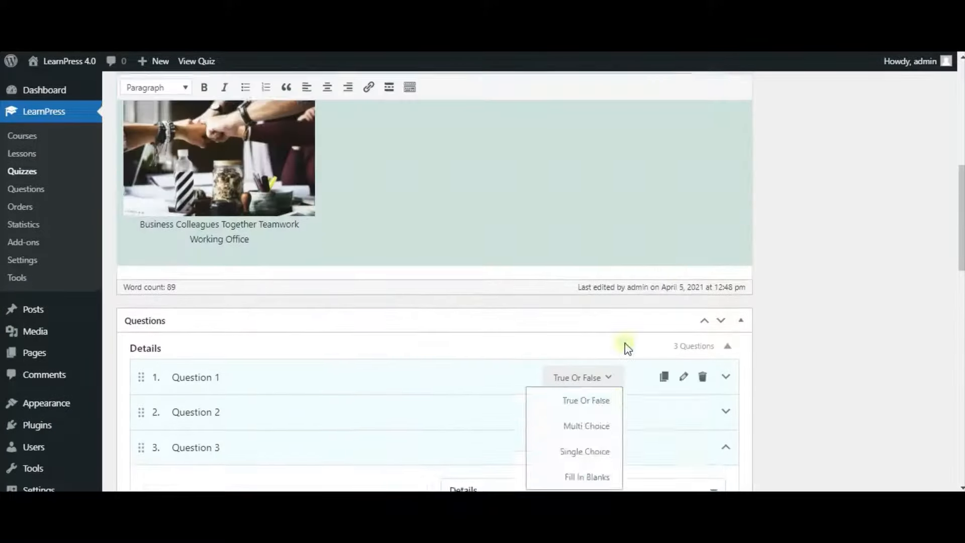
scroll(672, 365, down, 3)
click(725, 323)
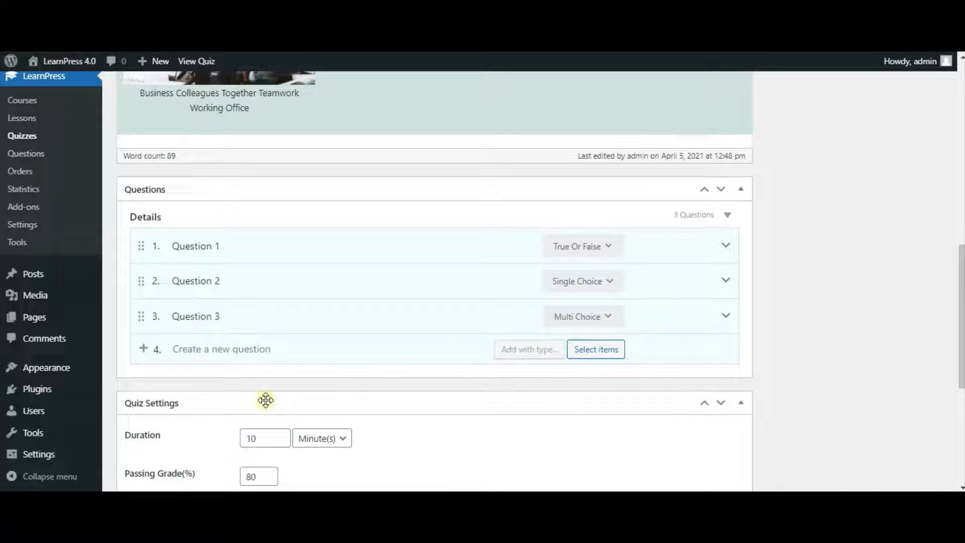
click(234, 349)
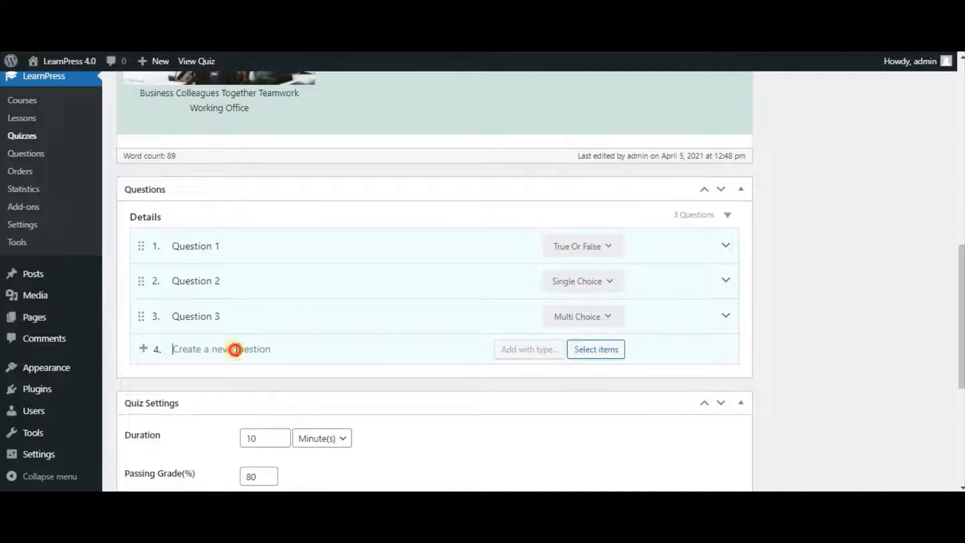
text(Ques)
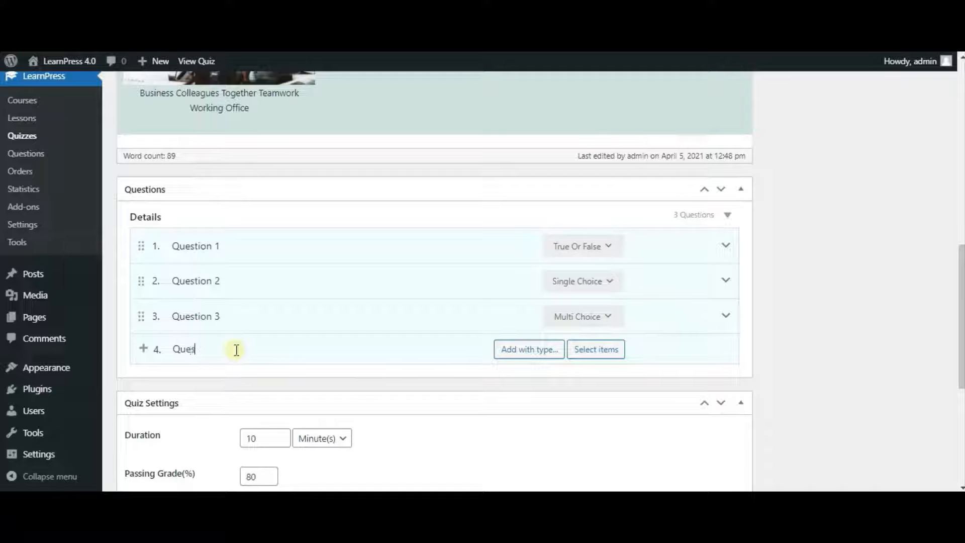
text(tion 4)
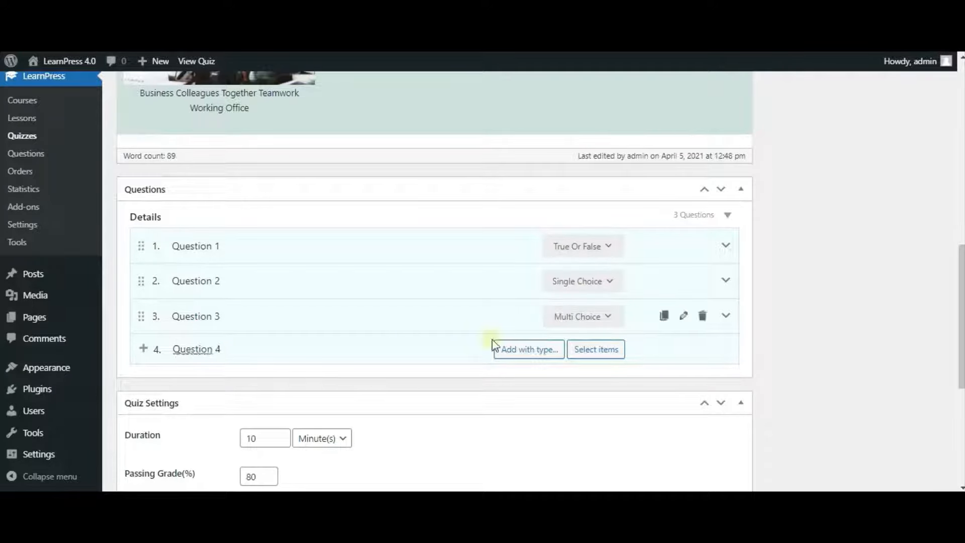
click(516, 354)
click(498, 440)
Copy the ThimPress fill-in-blank passage from the text notes into Question 4's passage, and add "2" and "3" on separate lines below it.
scroll(501, 436, down, 5)
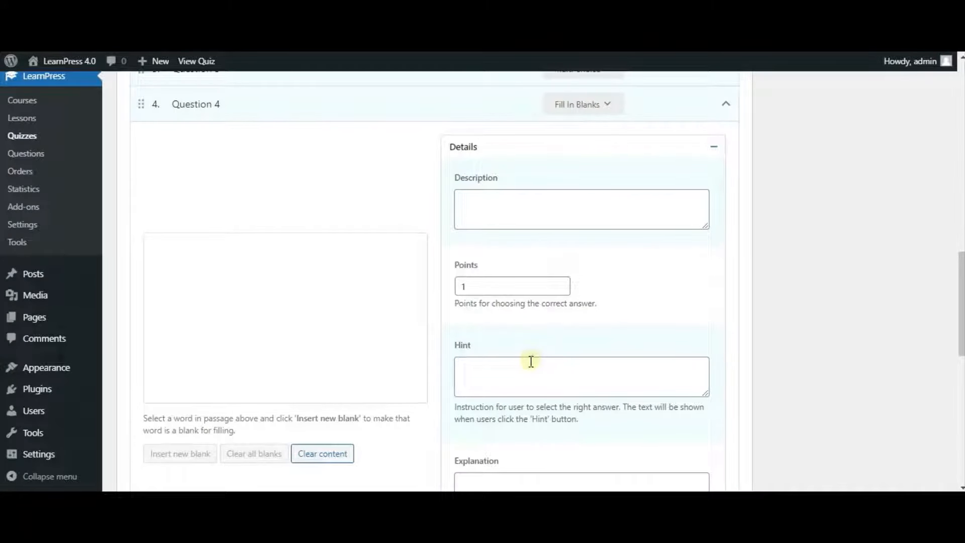
key(alt+Tab)
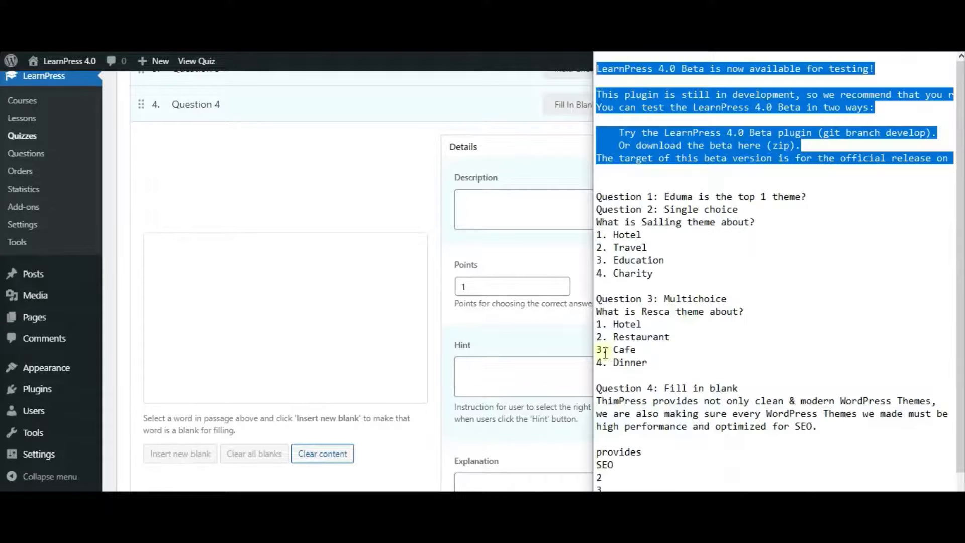
drag(842, 429, 595, 404)
key(ctrl+c)
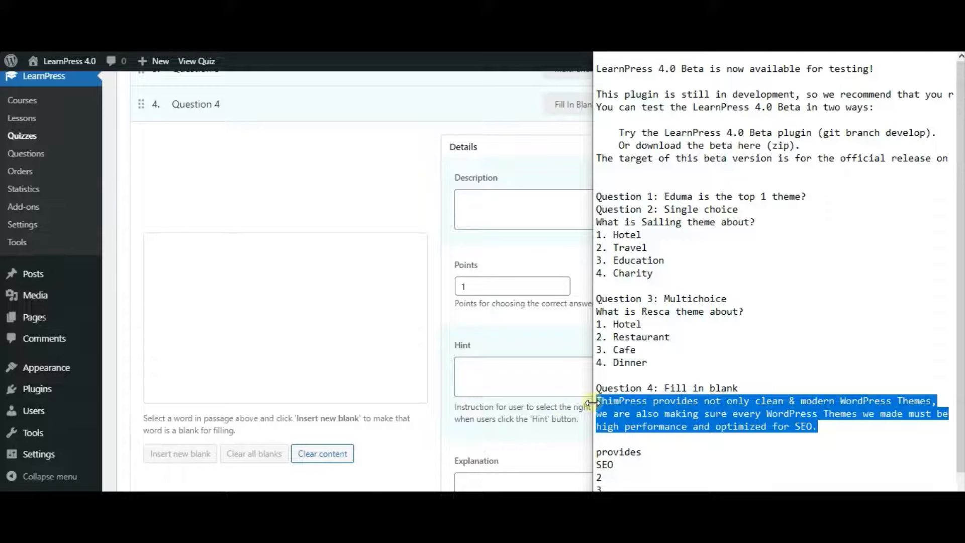
click(300, 278)
key(ctrl+v)
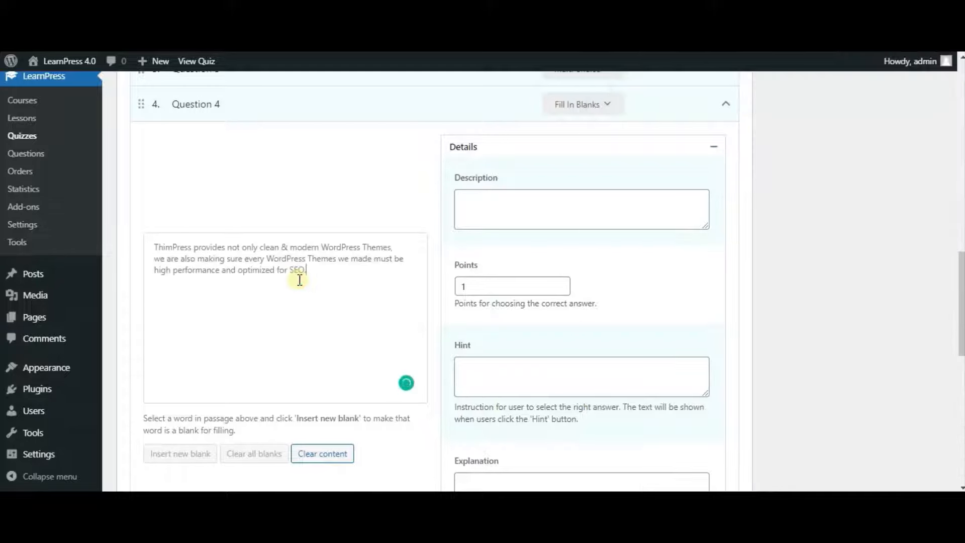
text(2)
key(Return)
text(3)
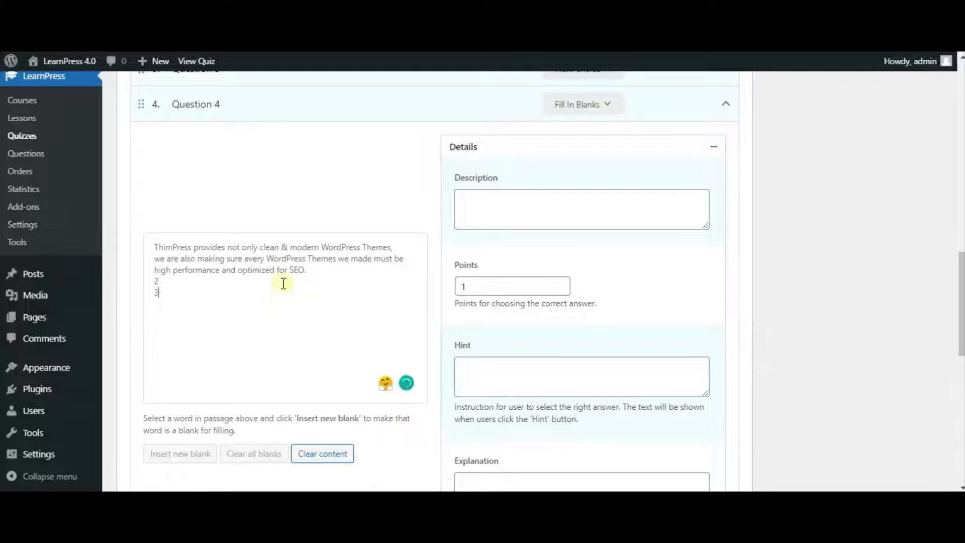
Turn the words "provides" and "SEO" in Question 4's passage into blanks.
double_click(210, 247)
click(200, 454)
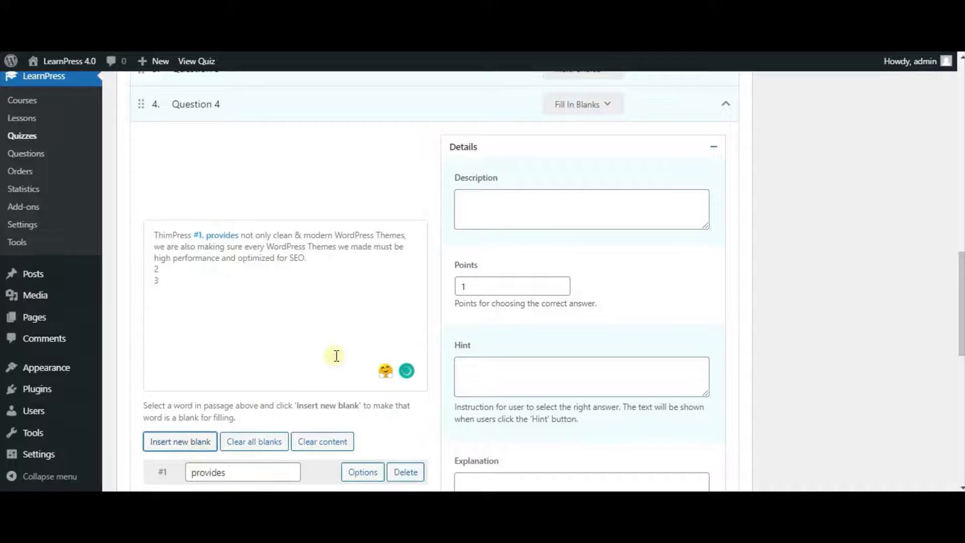
scroll(336, 357, down, 1)
scroll(337, 360, down, 1)
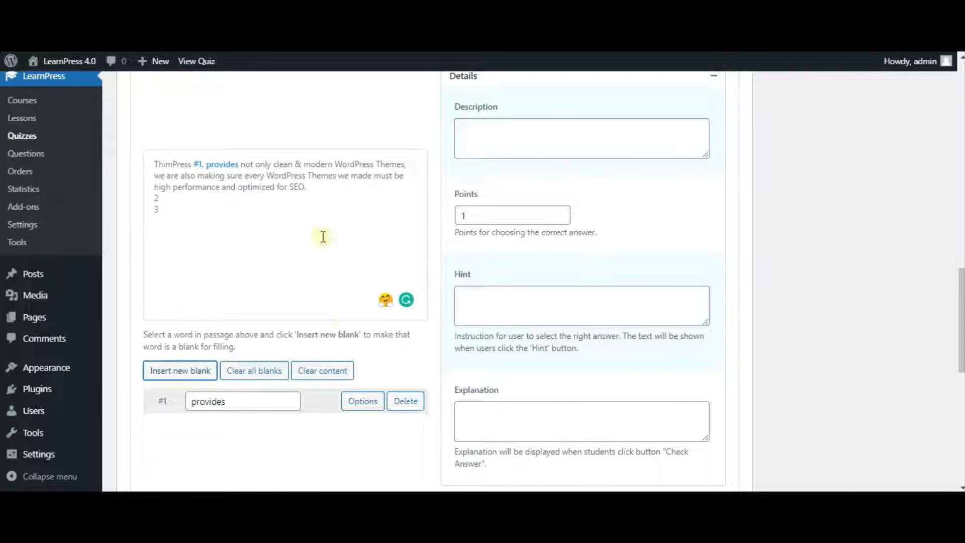
click(288, 188)
double_click(288, 187)
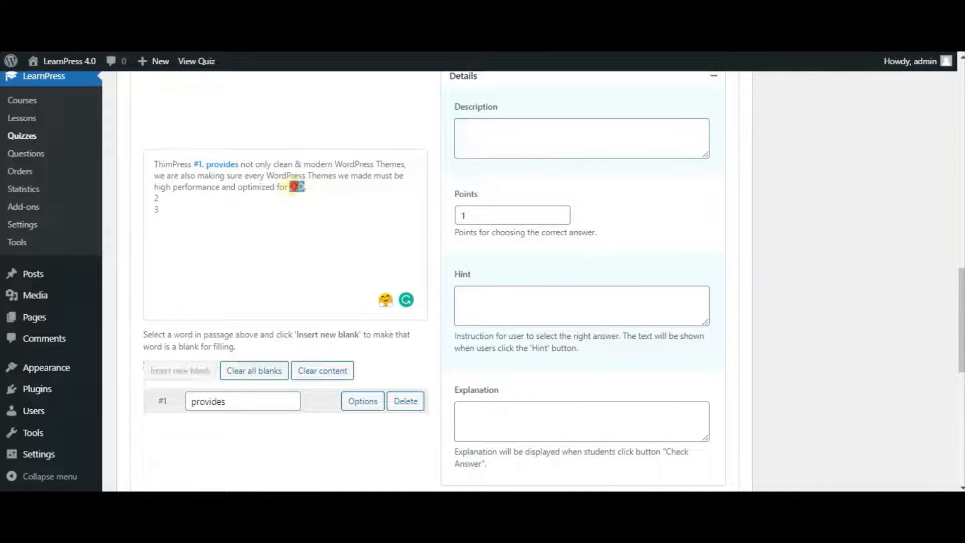
click(201, 371)
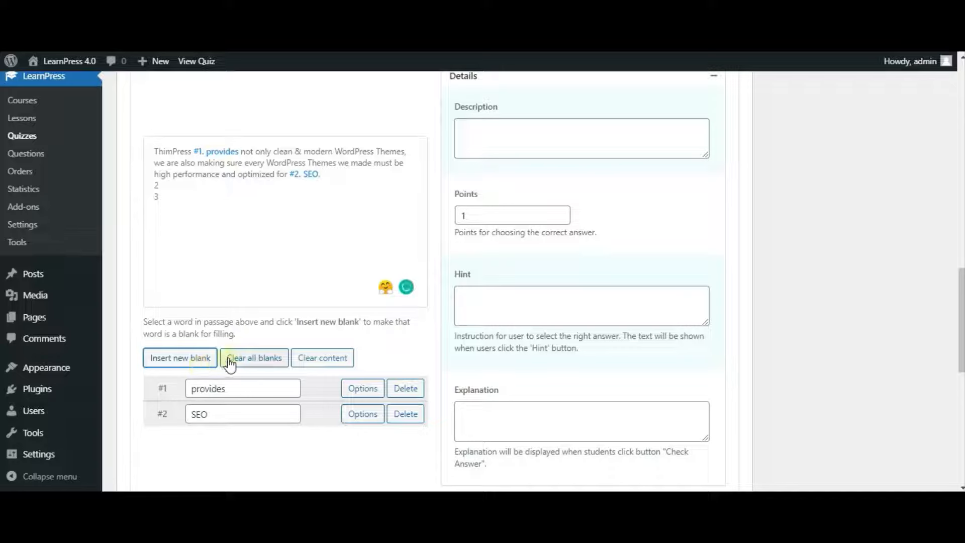
Open the options of the "provides" blank and examine its match case and comparison settings.
drag(240, 386, 194, 387)
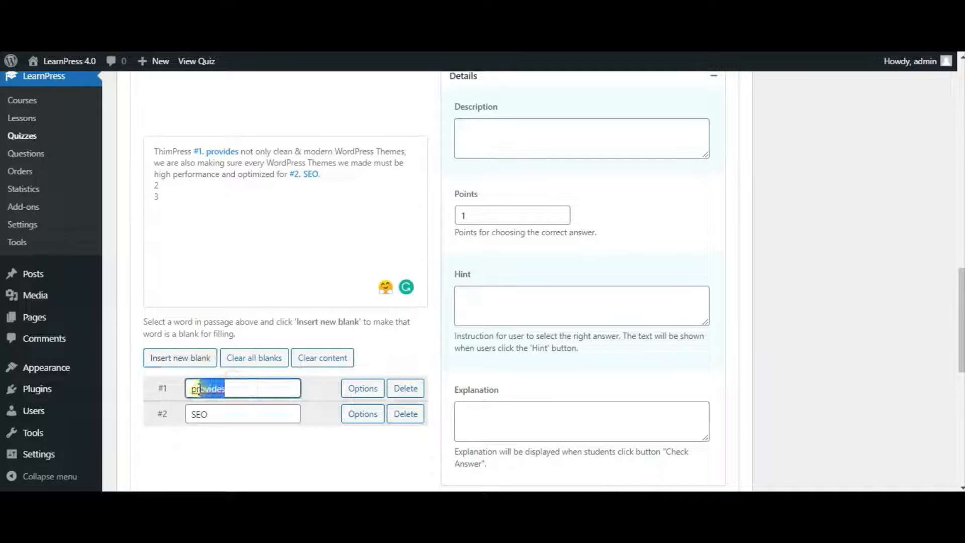
click(237, 388)
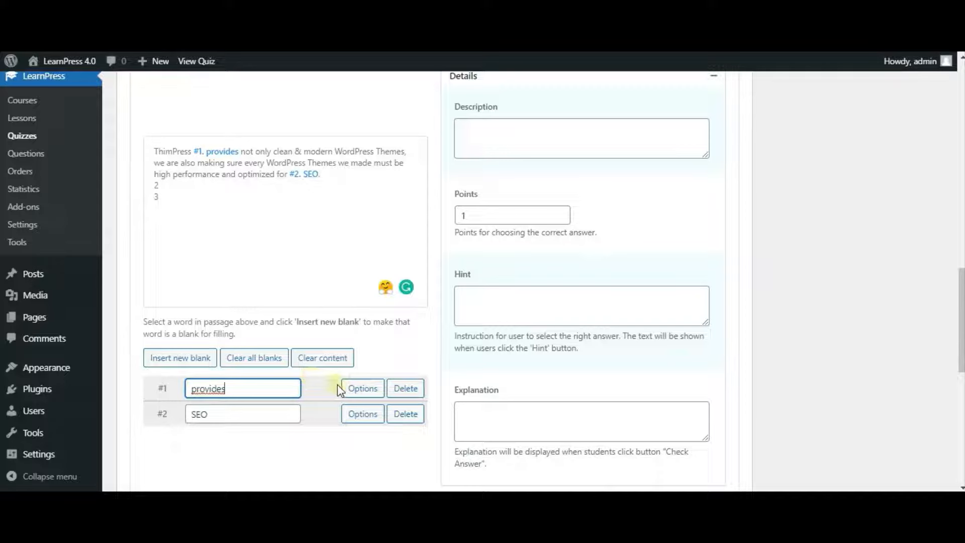
click(373, 391)
scroll(371, 395, down, 2)
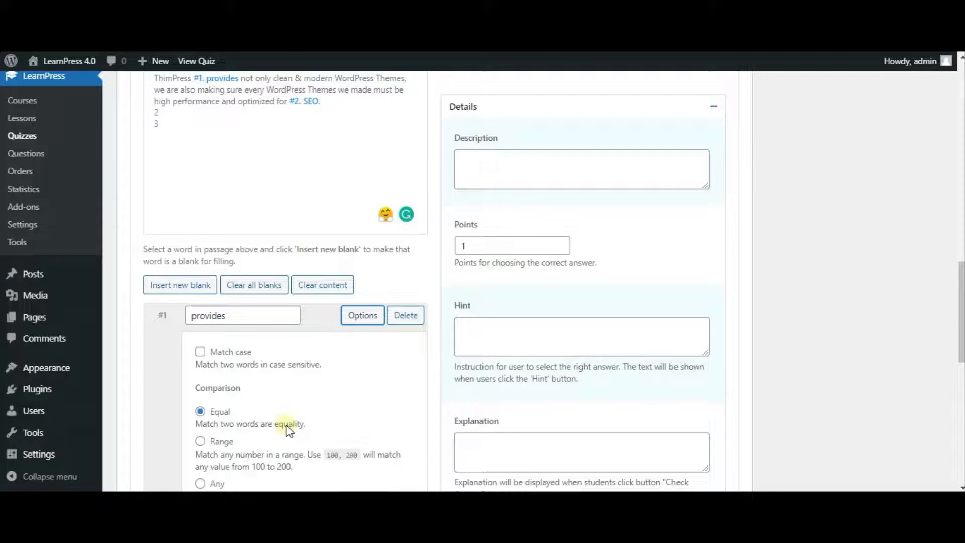
scroll(289, 430, down, 2)
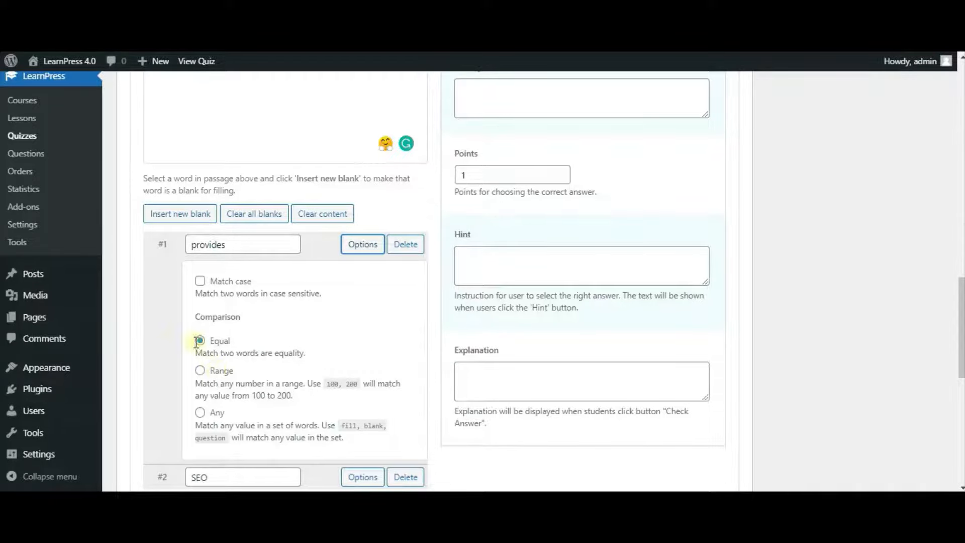
Turn the number "2" below Question 4's passage into a third blank.
scroll(166, 295, up, 5)
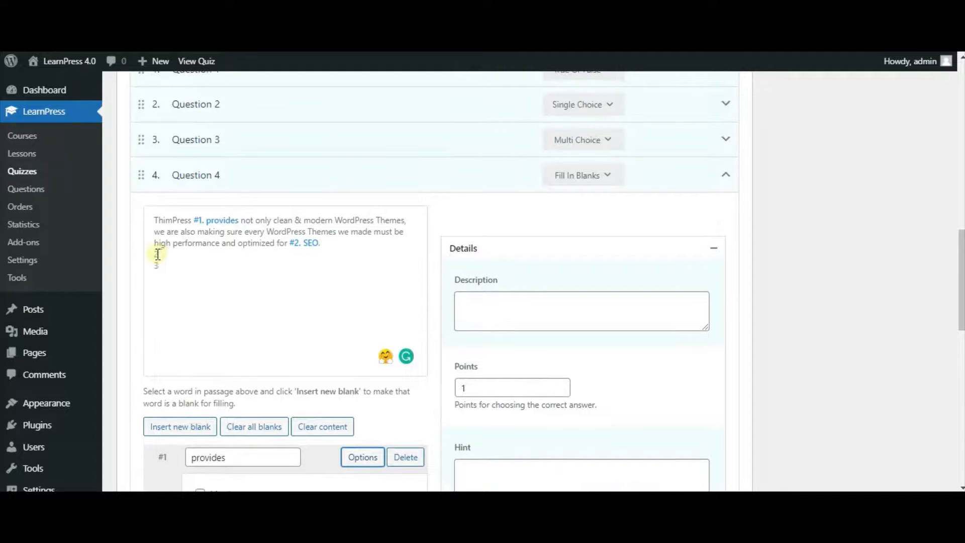
double_click(156, 254)
scroll(169, 295, down, 1)
scroll(170, 295, down, 6)
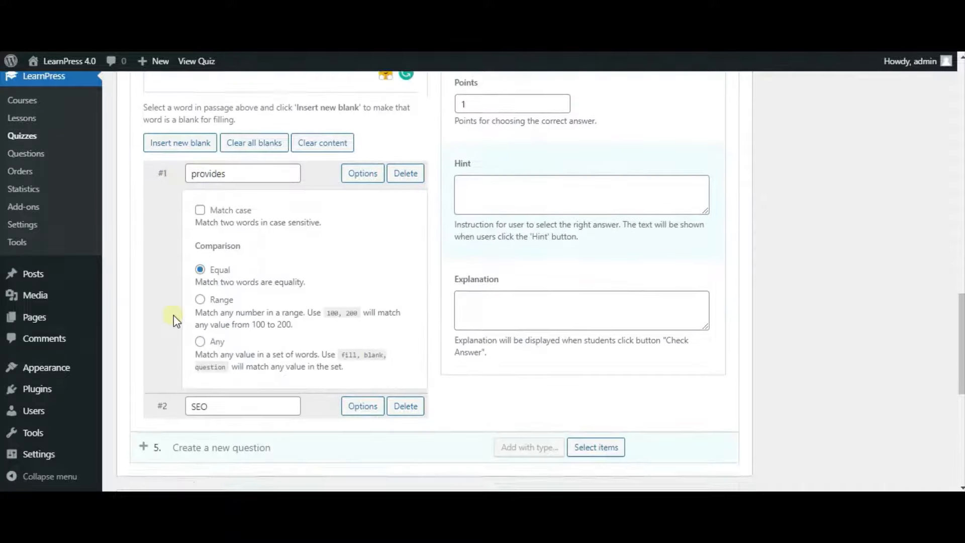
scroll(174, 315, up, 2)
click(182, 214)
scroll(206, 312, down, 3)
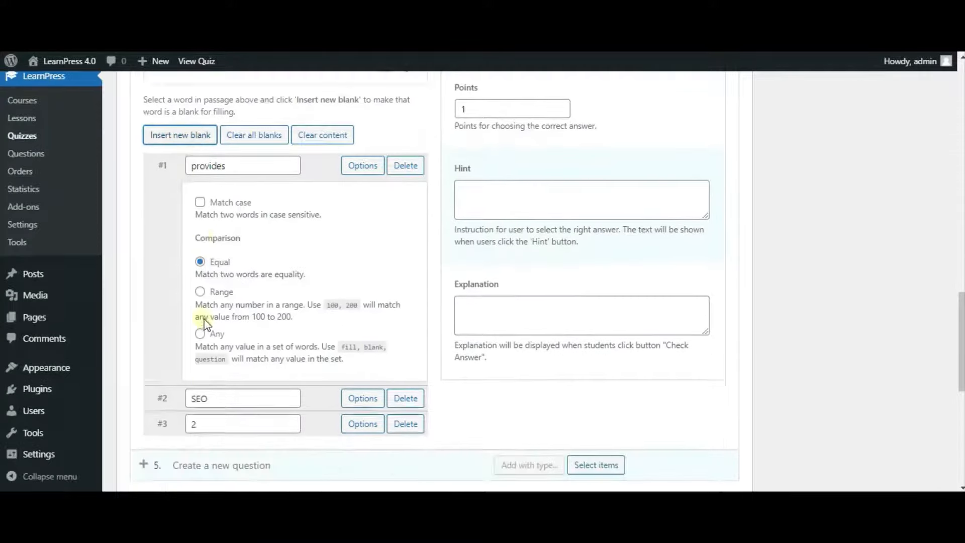
Set the comparison of the third blank, "2", to Range and collapse its options.
click(371, 367)
scroll(287, 397, down, 3)
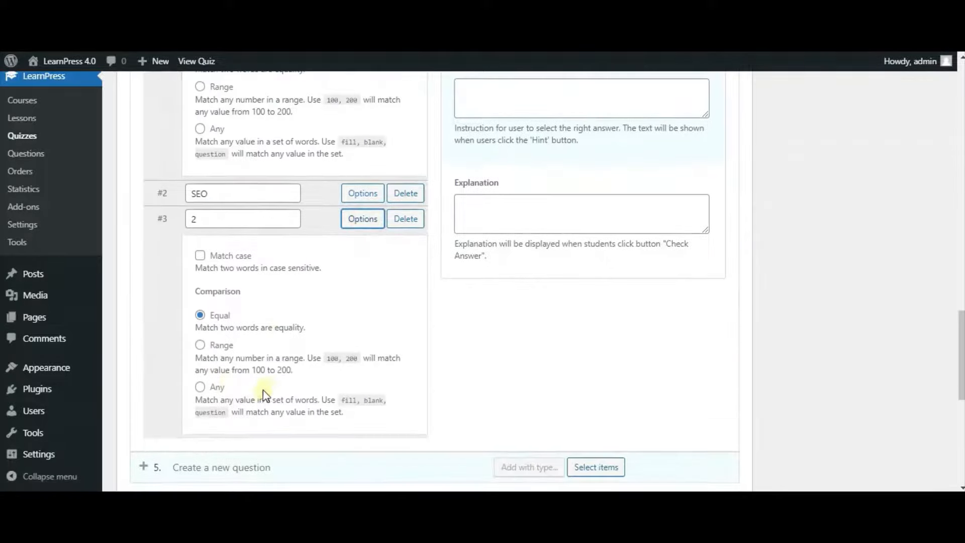
click(200, 345)
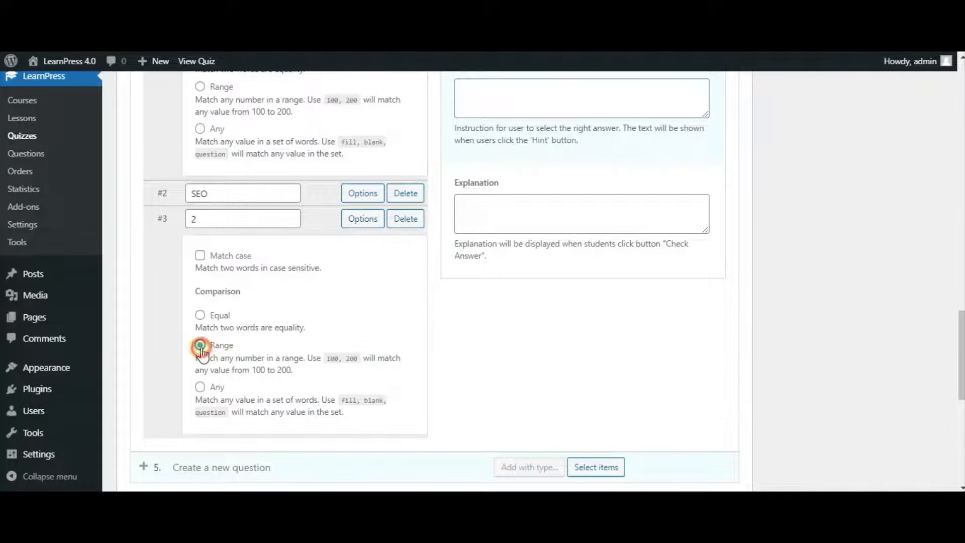
click(362, 221)
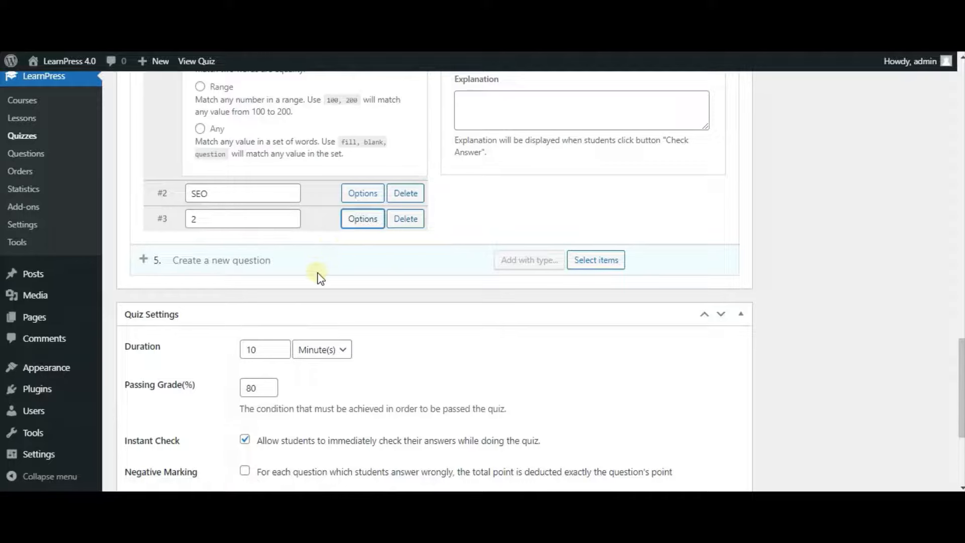
Set the third blank of Question 4 to the range "2,6".
scroll(317, 274, up, 4)
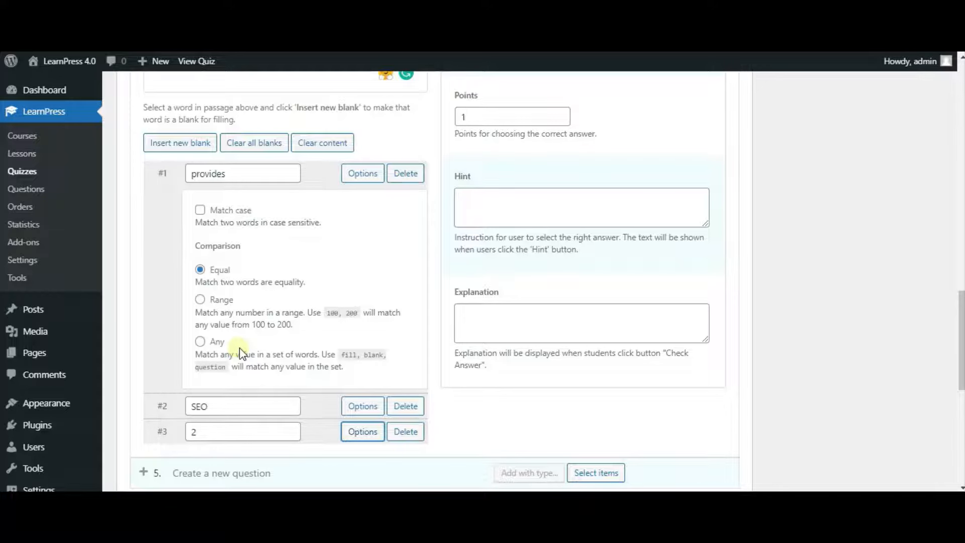
scroll(240, 347, up, 1)
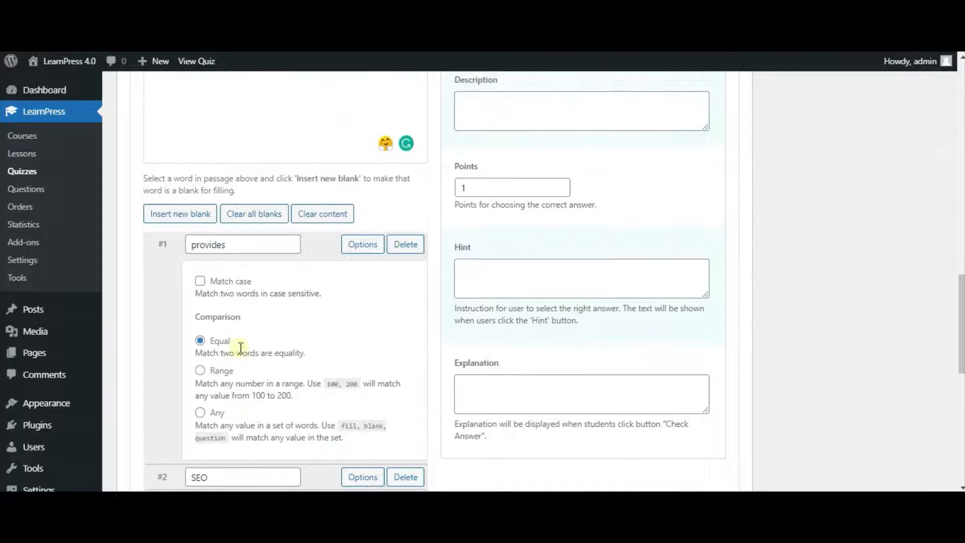
scroll(240, 352, down, 2)
scroll(229, 355, up, 5)
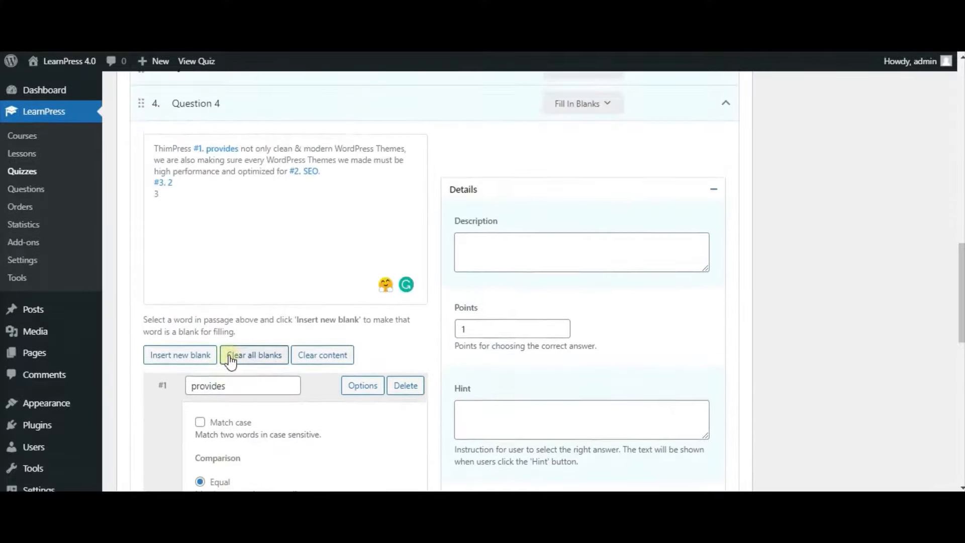
scroll(251, 388, down, 5)
click(226, 358)
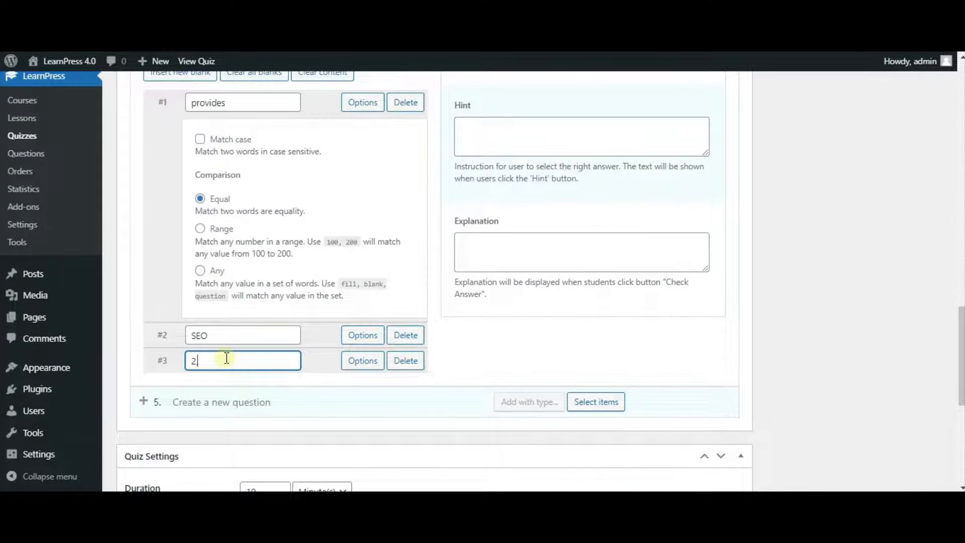
text(,6)
Turn the number "3" below Question 4's passage into a fourth blank.
scroll(228, 355, up, 4)
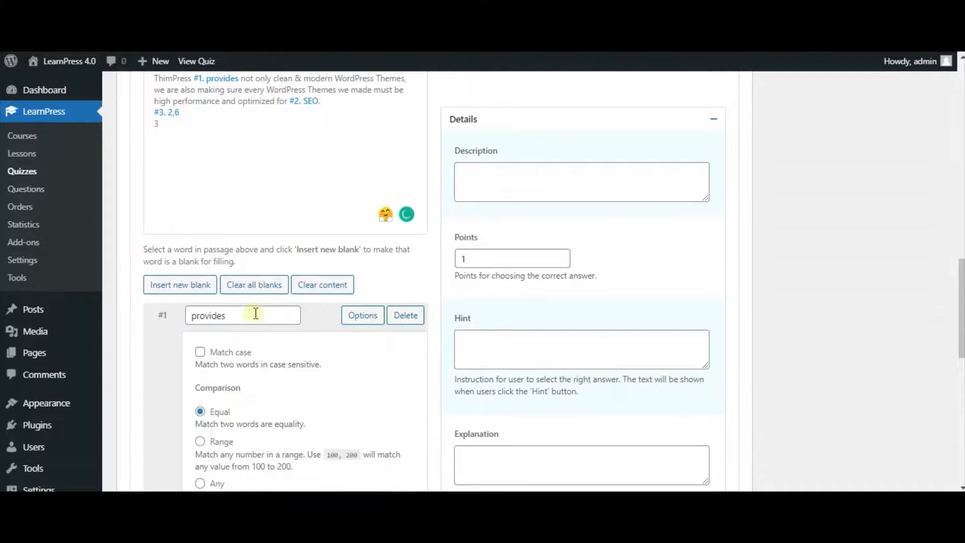
click(157, 124)
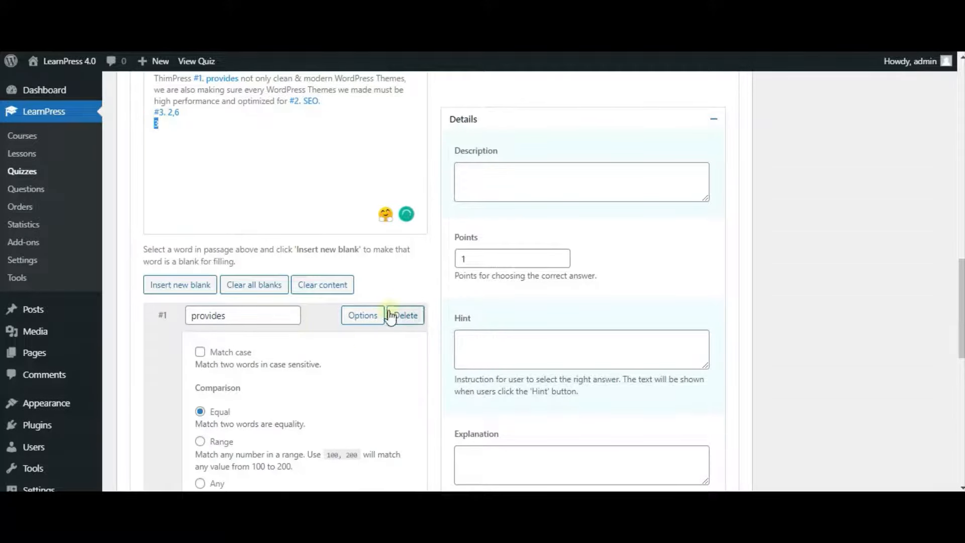
scroll(246, 251, down, 3)
click(164, 143)
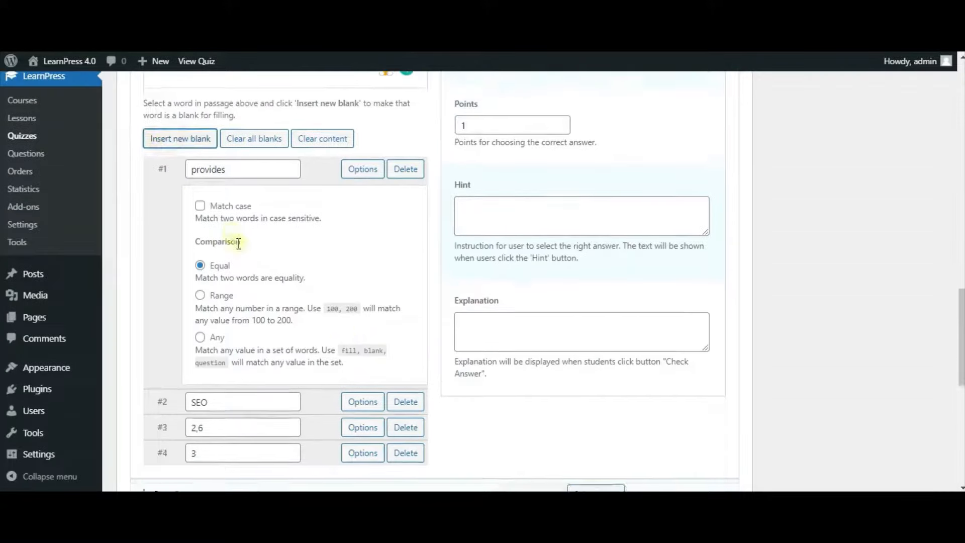
Set the fourth blank's comparison to Any and its accepted values to "3,three", and collapse its options.
scroll(352, 301, down, 3)
click(363, 316)
scroll(280, 399, down, 2)
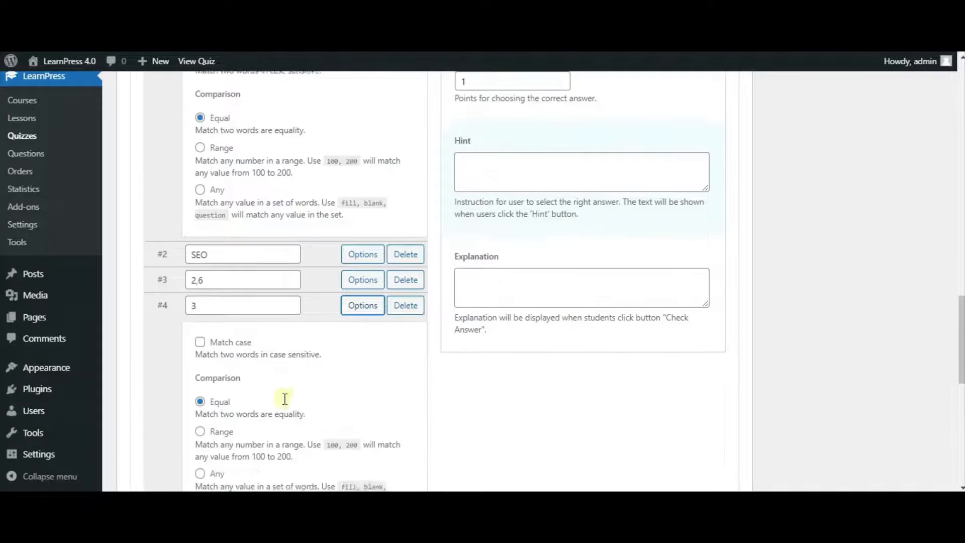
click(201, 413)
click(216, 245)
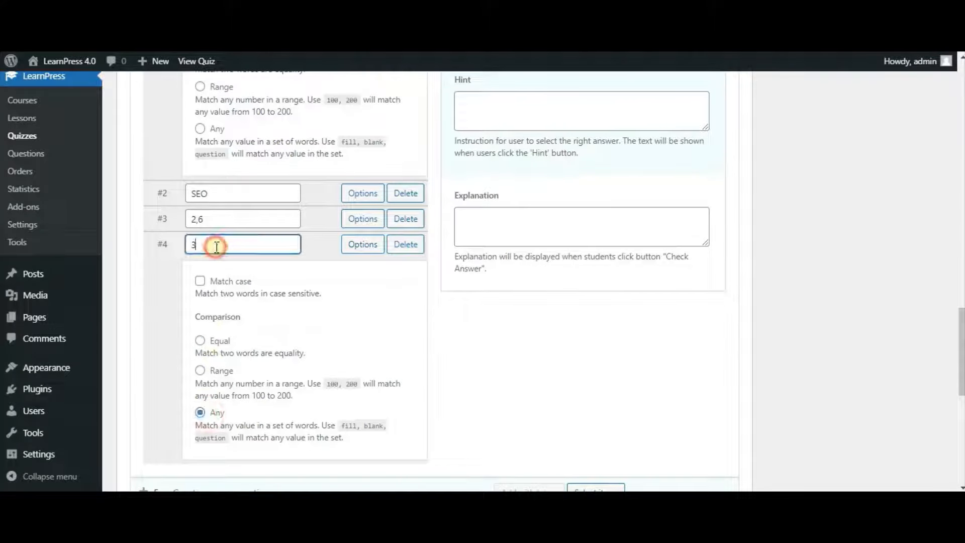
text(,three)
click(364, 251)
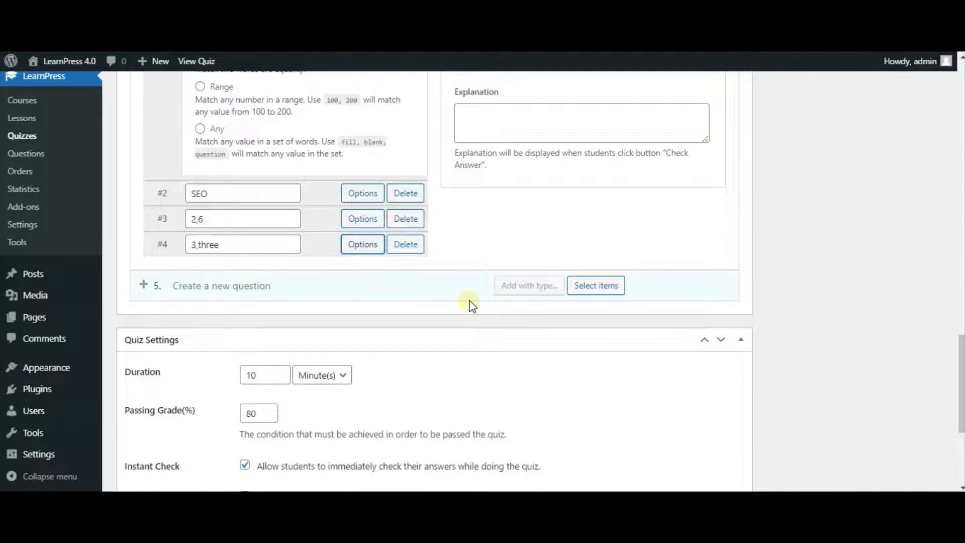
Add the existing Question 5 to the quiz from the list of saved questions.
scroll(471, 305, down, 2)
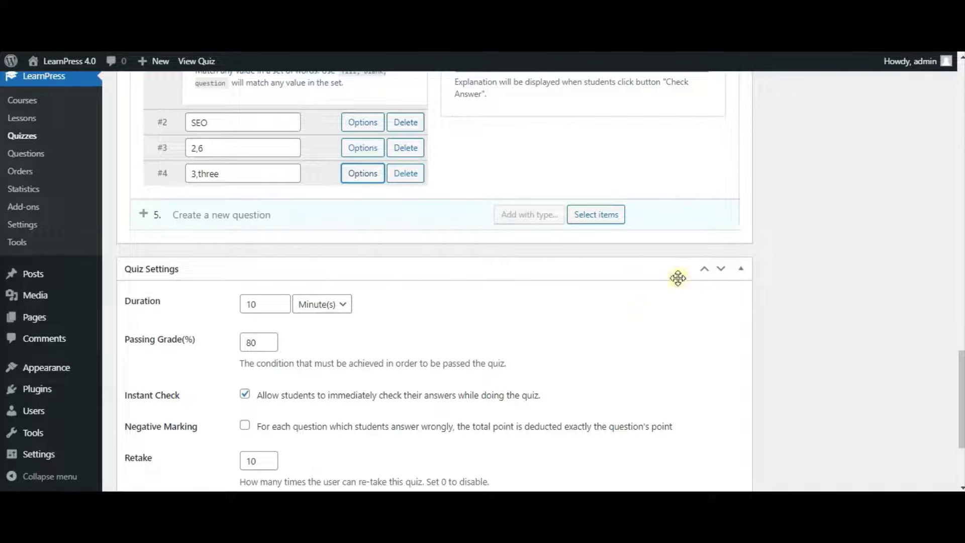
click(618, 217)
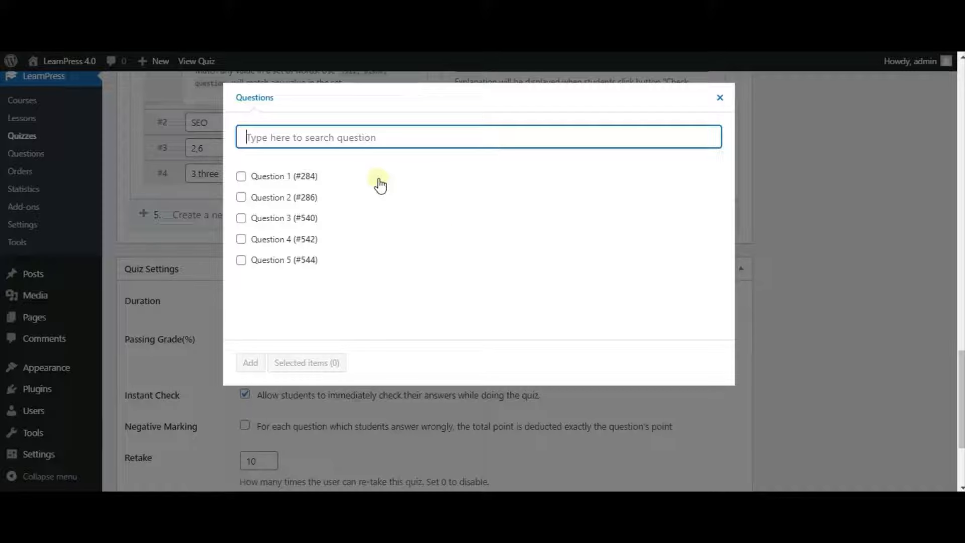
click(292, 259)
click(310, 362)
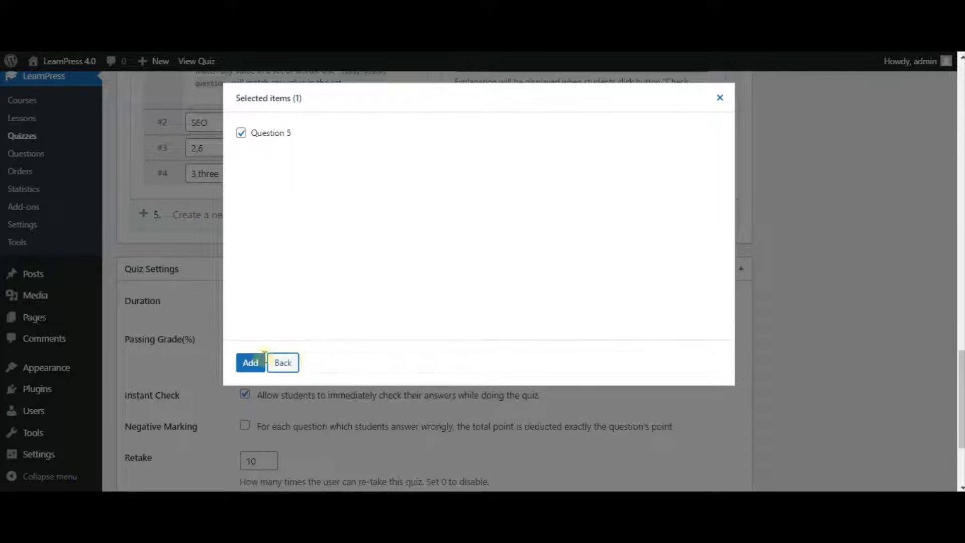
click(246, 363)
View the available question types for Question 5 and keep it as True Or False.
scroll(243, 361, down, 3)
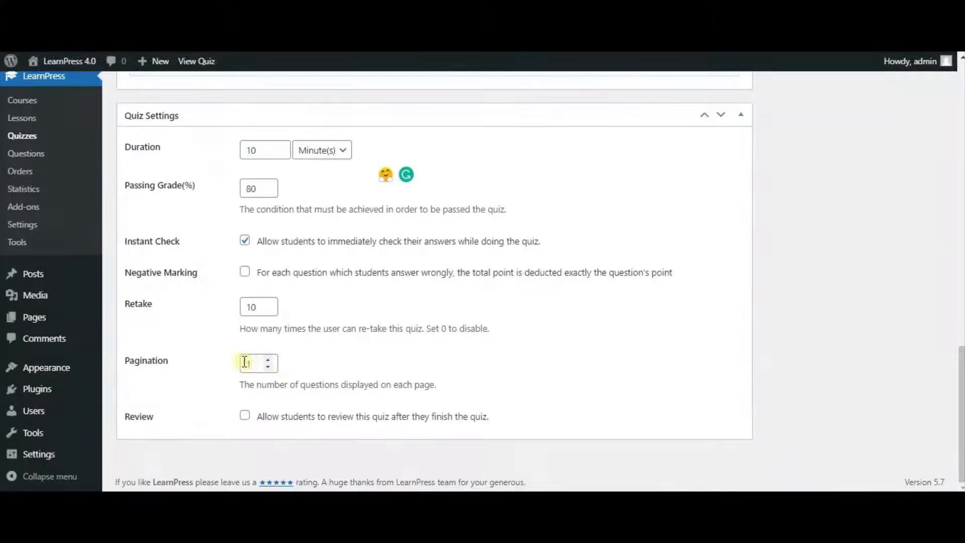
scroll(387, 346, up, 4)
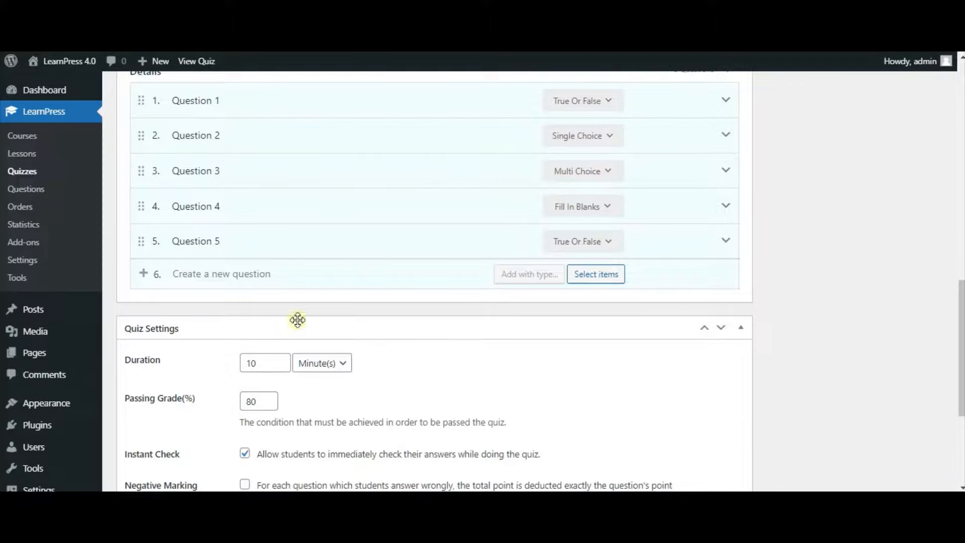
click(561, 246)
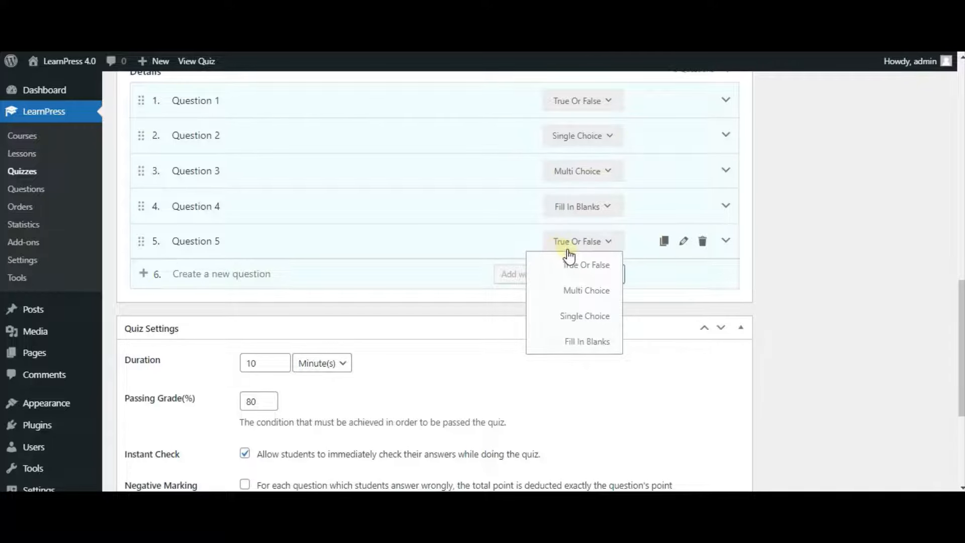
click(597, 276)
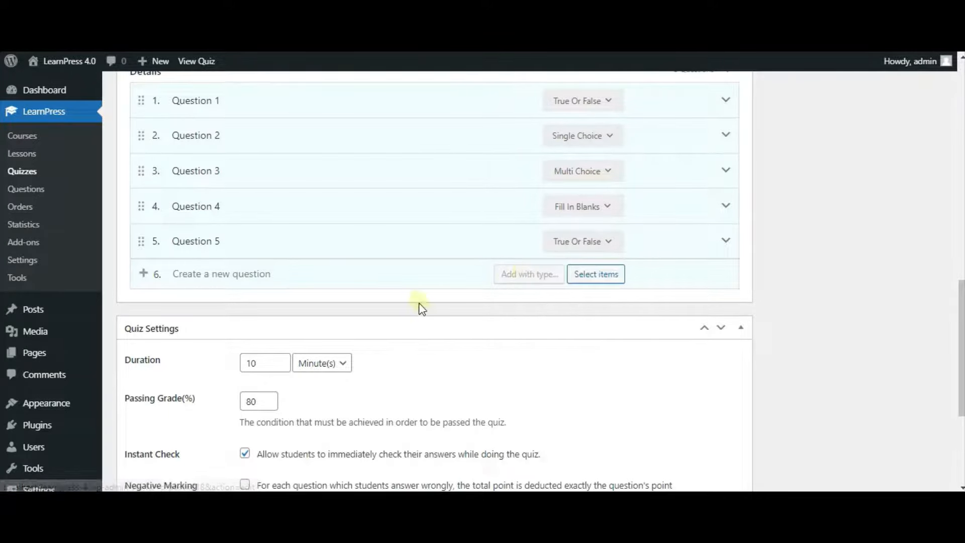
Review the question list and the quiz settings for duration, passing grade, instant check and retakes.
scroll(259, 319, down, 1)
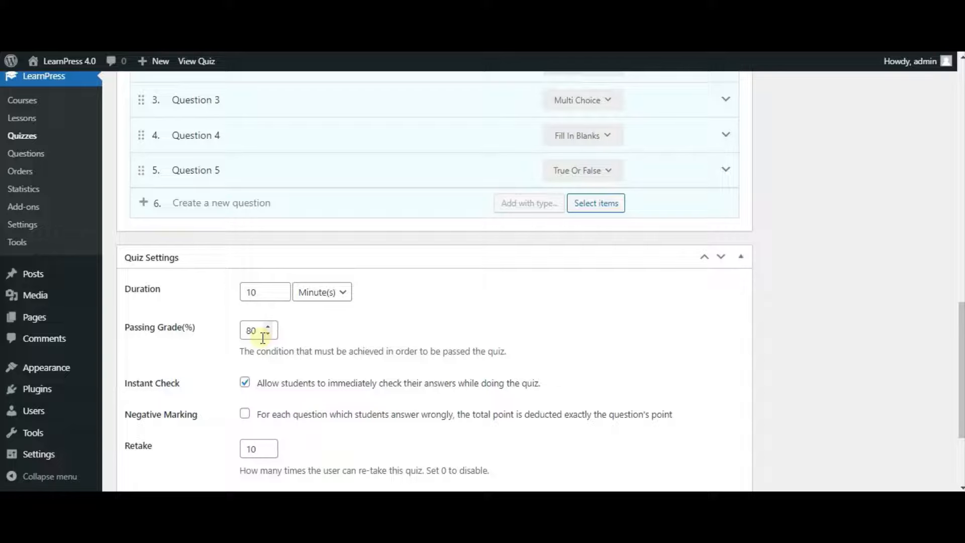
scroll(268, 339, down, 2)
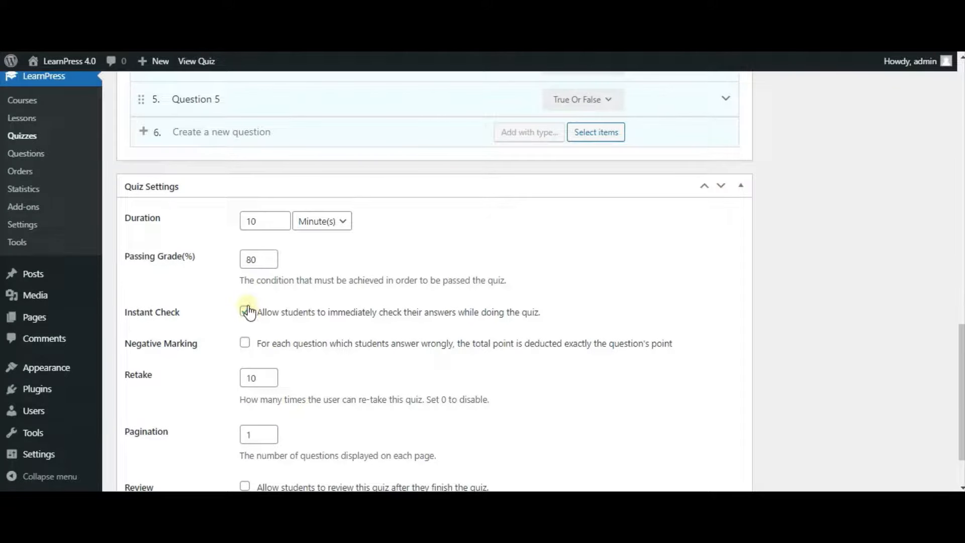
scroll(302, 261, up, 4)
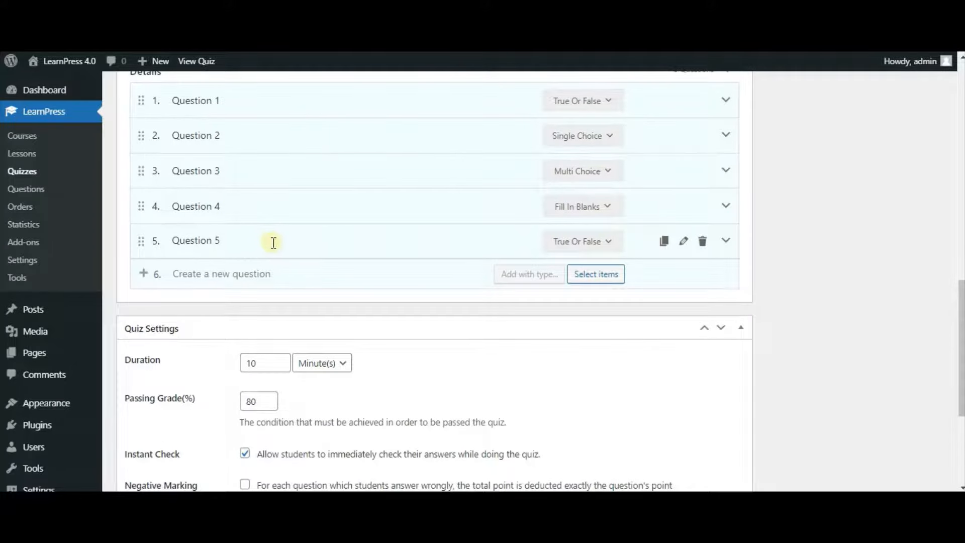
scroll(274, 244, down, 2)
scroll(409, 282, up, 2)
scroll(433, 305, down, 3)
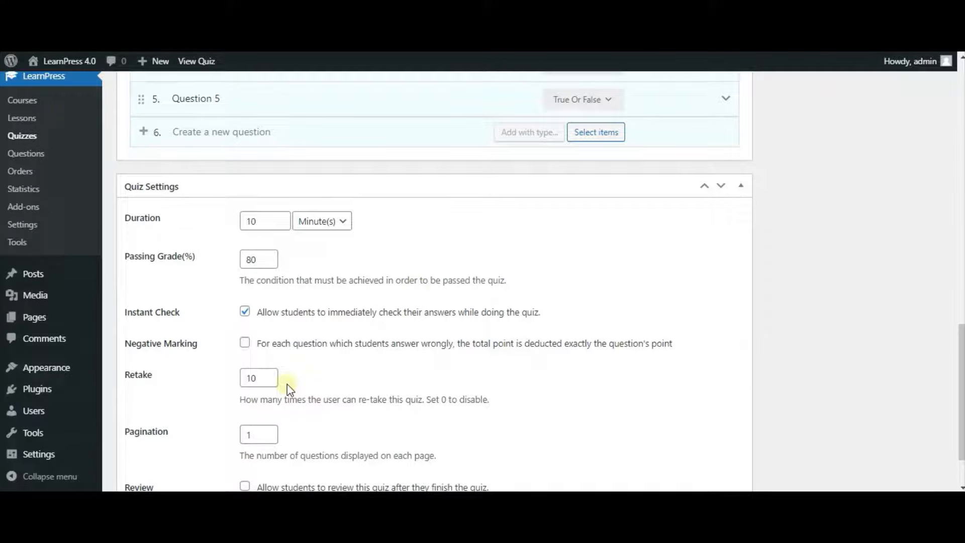
scroll(276, 369, down, 2)
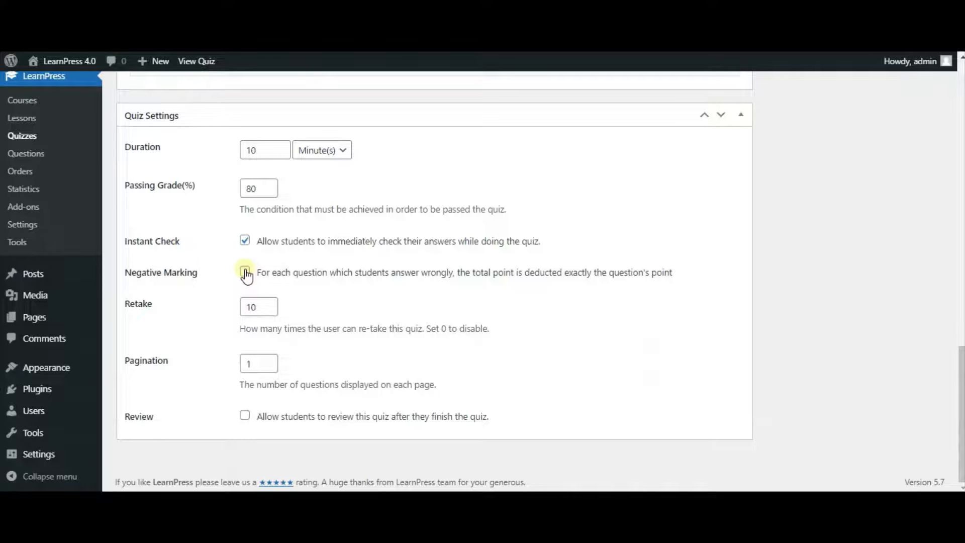
Enable negative marking in the quiz settings so wrong answers deduct the question's points.
click(246, 272)
click(245, 272)
click(253, 306)
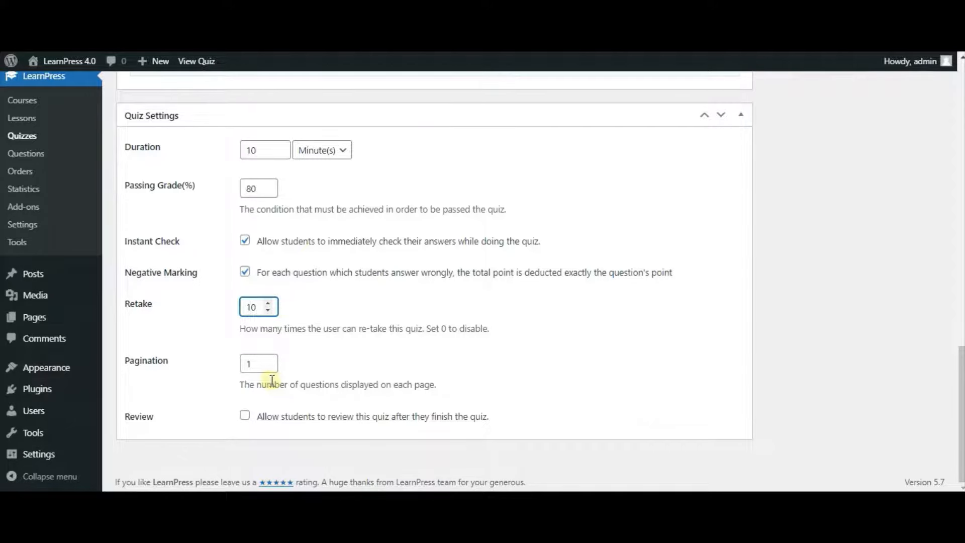
Set the quiz pagination to 3 questions per page and allow students to review the finished quiz.
click(265, 362)
text(6)
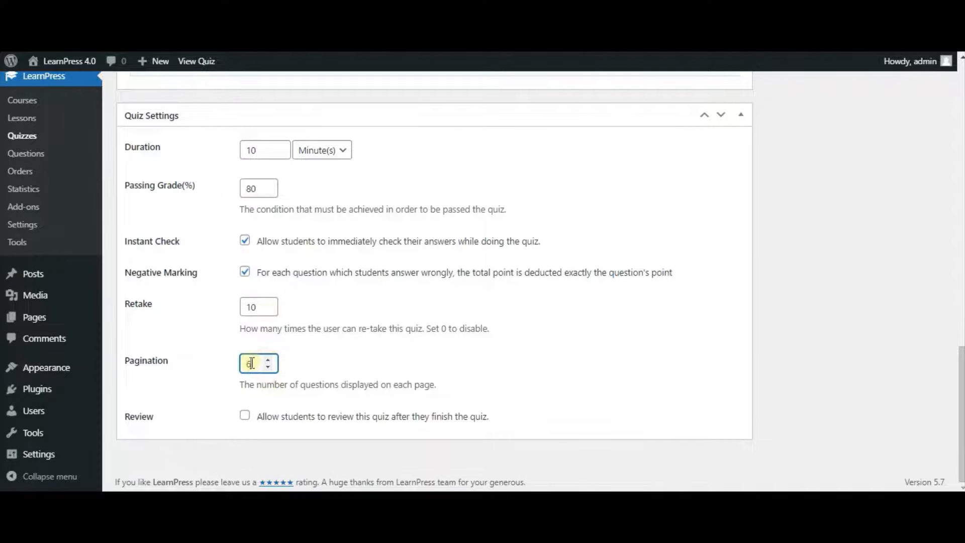
click(268, 367)
click(242, 418)
Update the quiz to save its questions and settings.
scroll(686, 351, up, 5)
scroll(694, 352, up, 10)
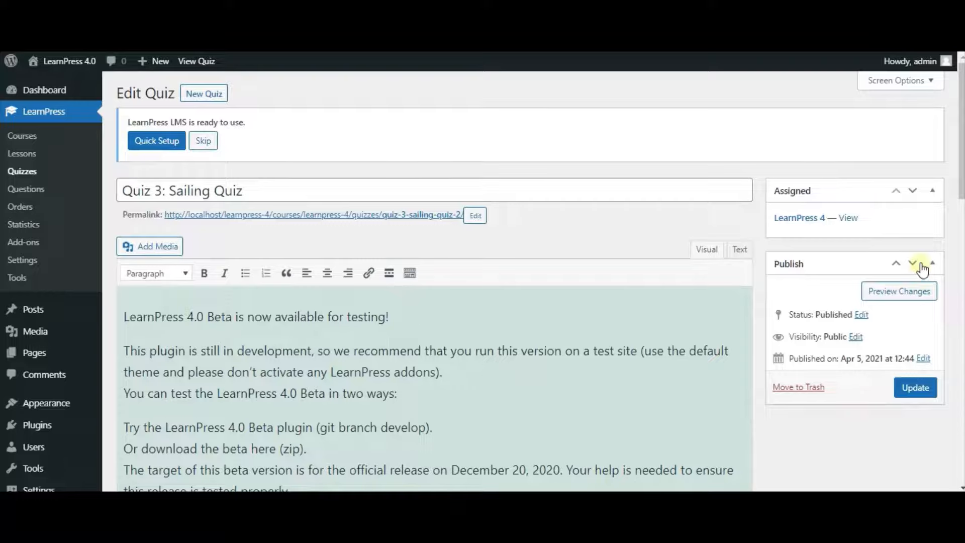
click(924, 388)
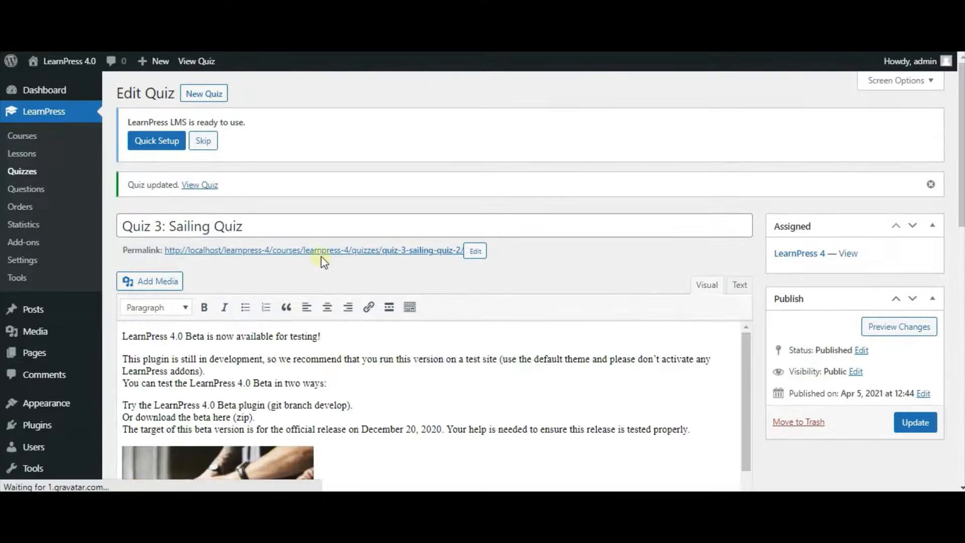
Open the quiz's permalink in a new browser tab and switch to that tab.
right_click(324, 251)
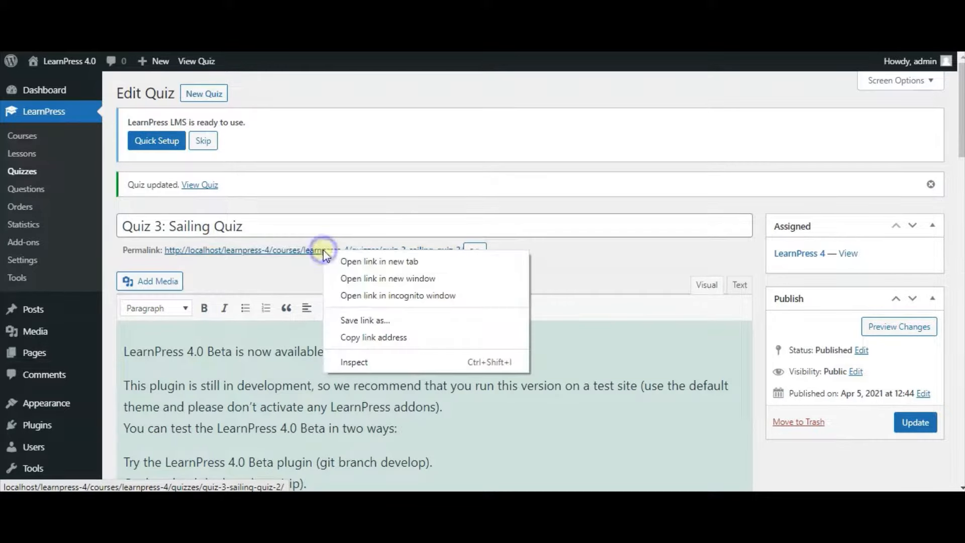
click(339, 263)
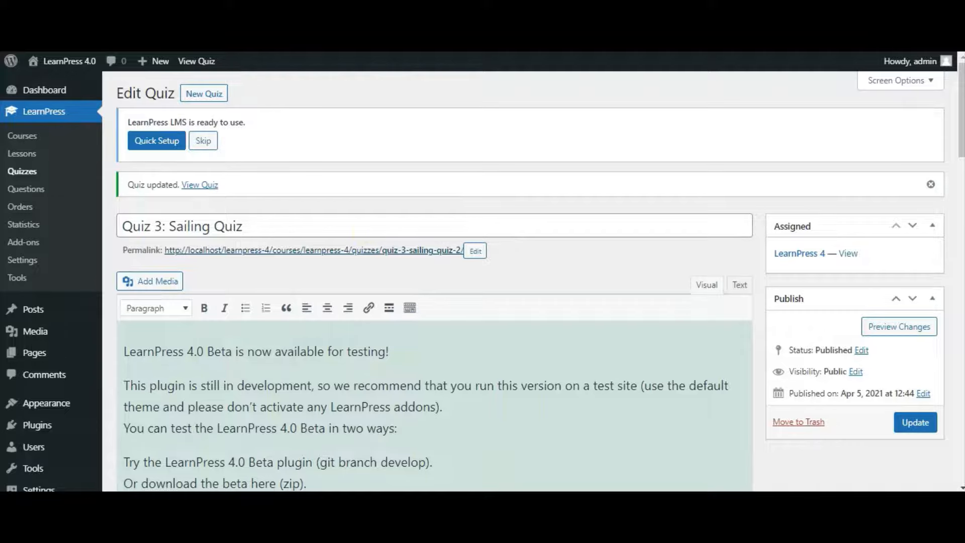
key(ctrl+Tab)
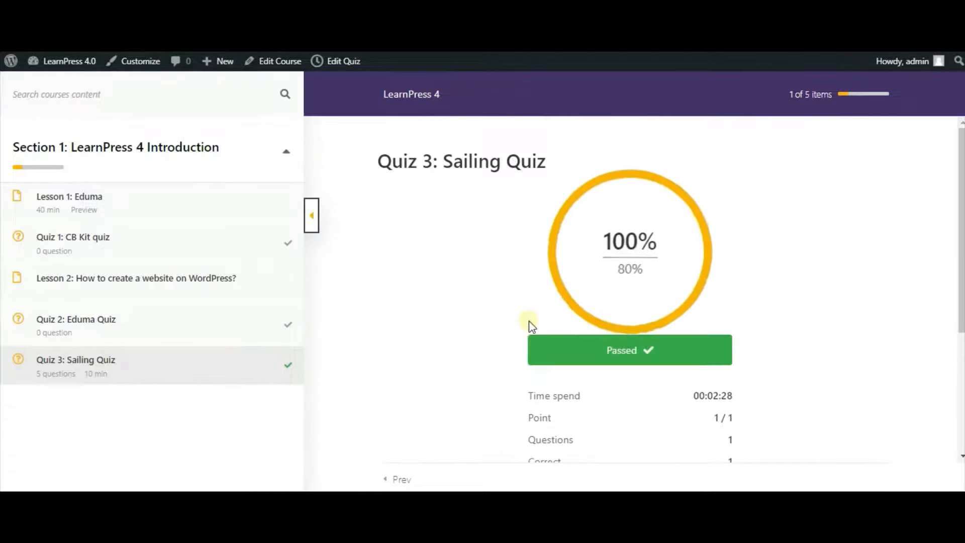
Retake the Sailing Quiz from its results page and confirm the retry.
scroll(611, 347, down, 1)
scroll(614, 358, down, 1)
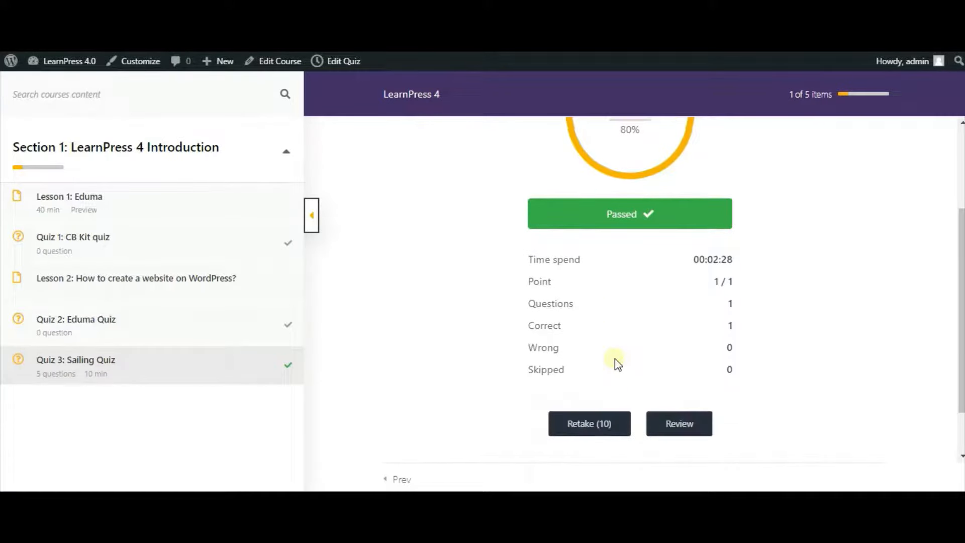
click(600, 420)
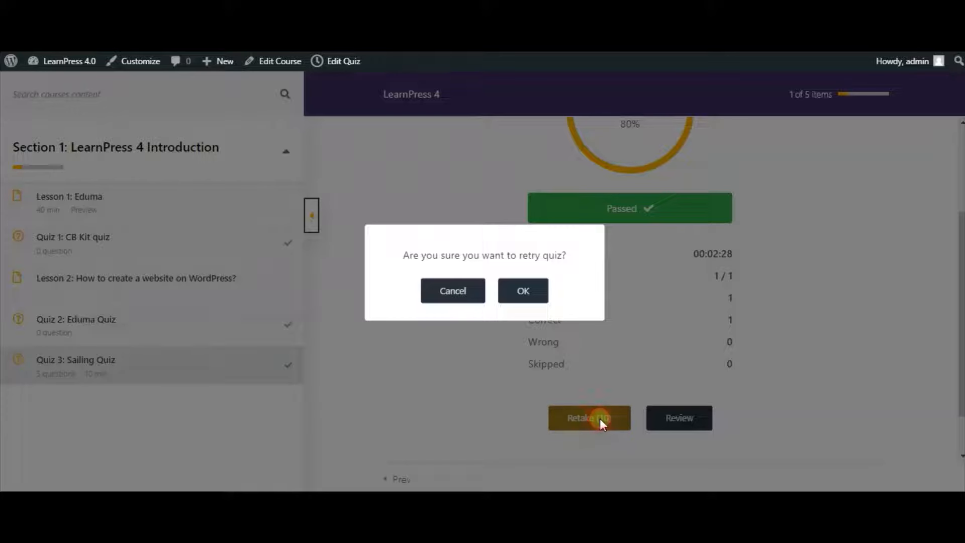
click(536, 293)
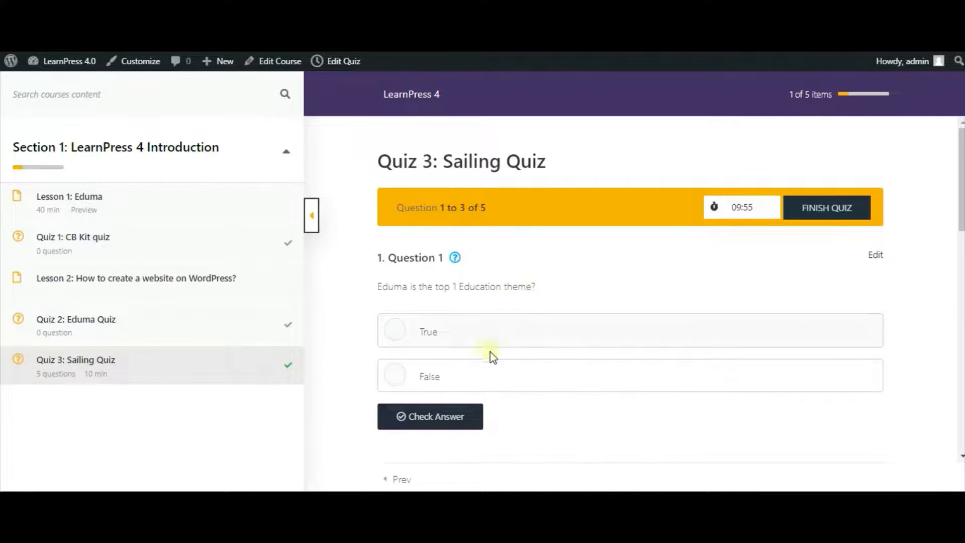
Look over the first page of the retaken quiz, including its questions, timer and page navigation.
scroll(499, 337, down, 3)
scroll(498, 334, up, 1)
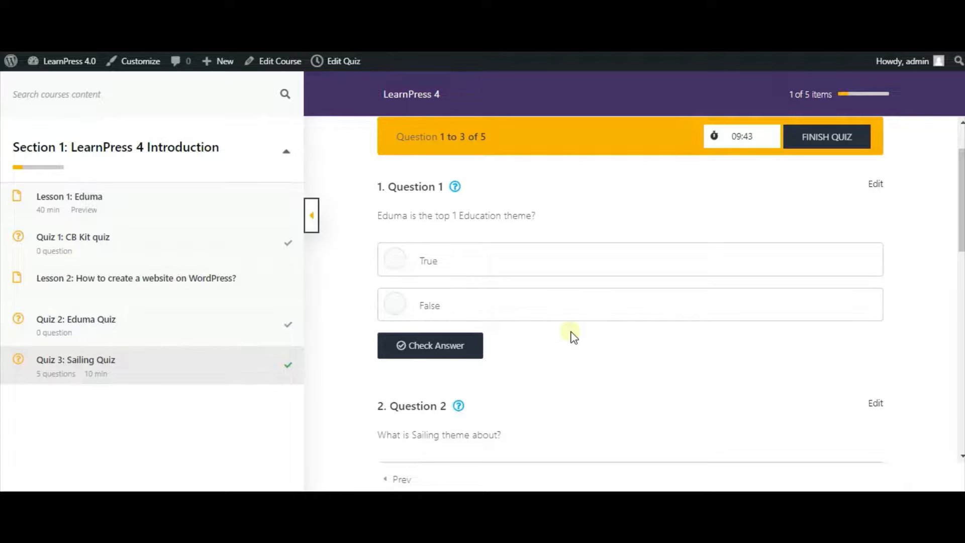
scroll(575, 322, up, 2)
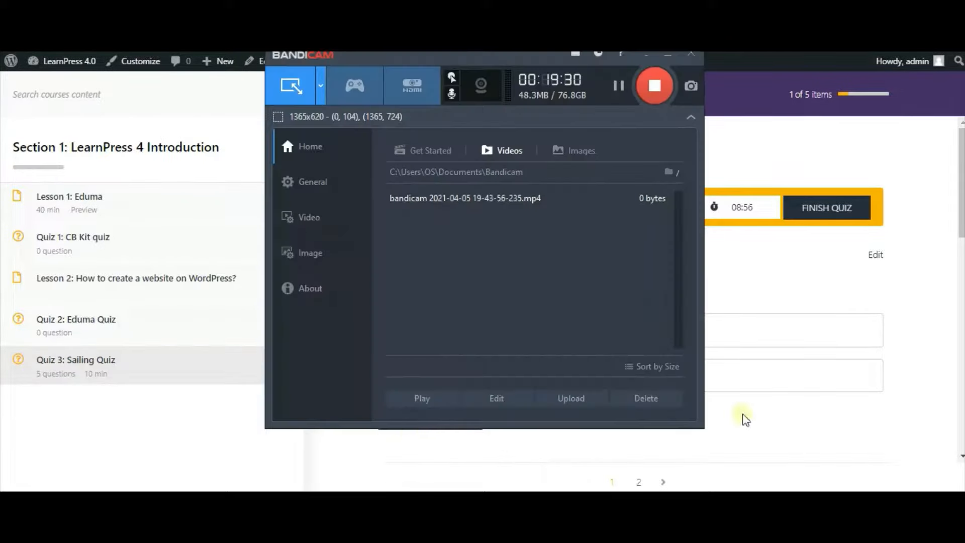
click(221, 410)
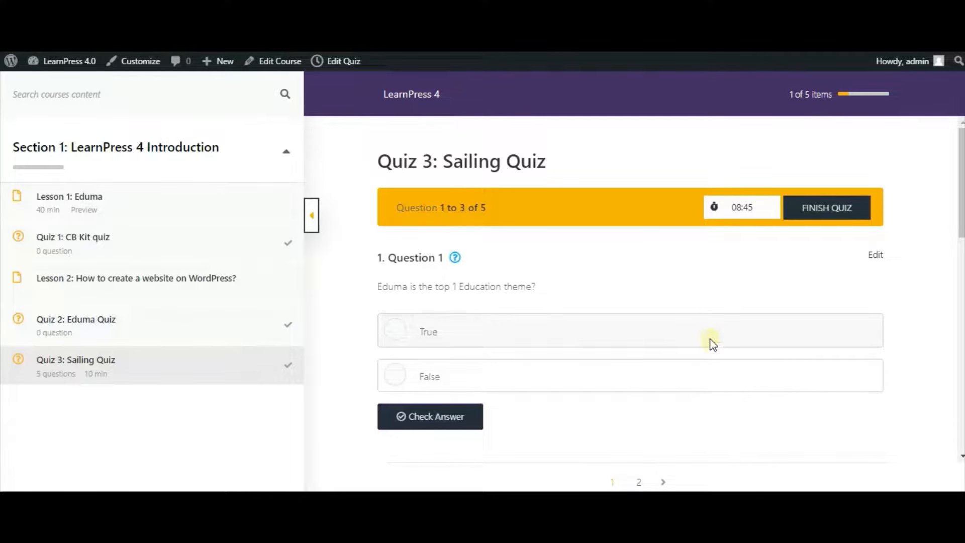
Answer Question 1 of the Sailing Quiz with True and Question 2 with Hotel.
scroll(694, 409, down, 3)
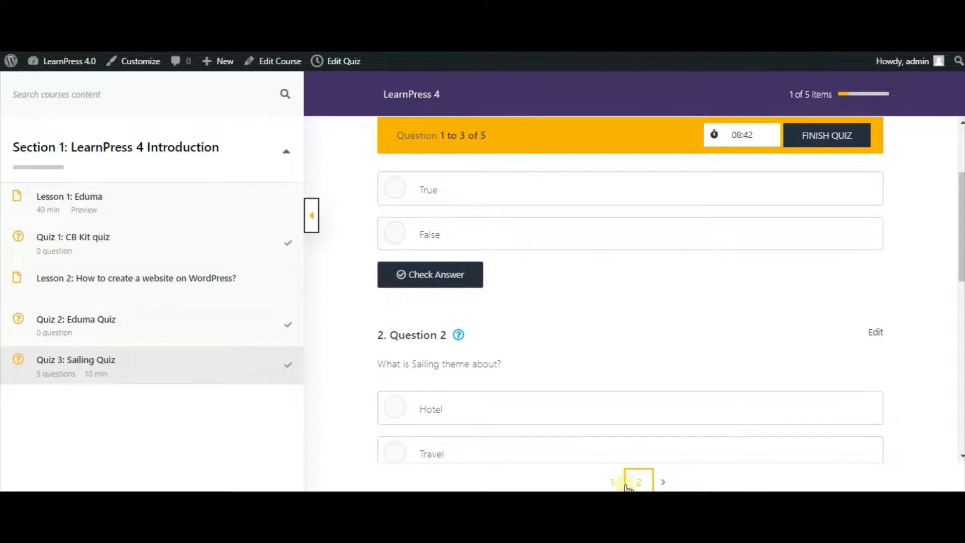
click(663, 482)
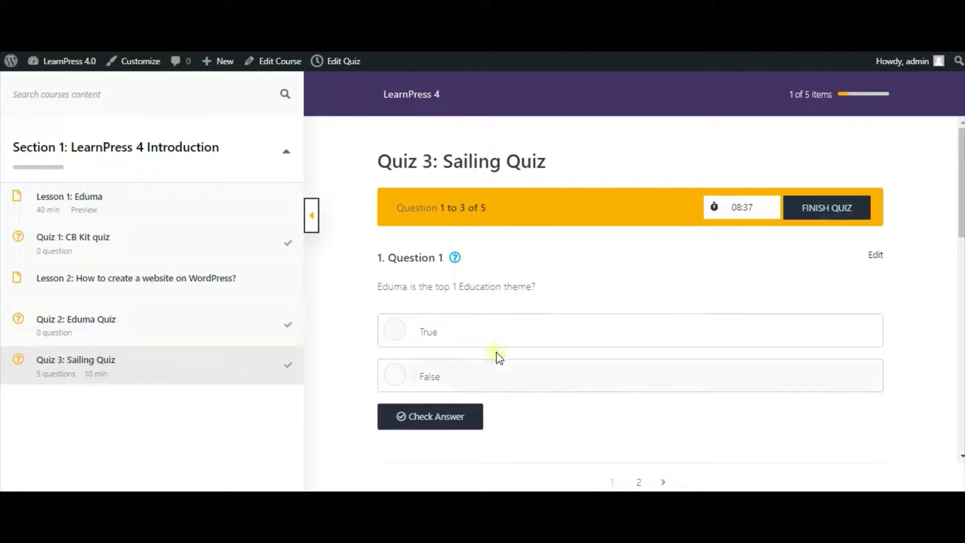
click(398, 334)
scroll(407, 360, down, 4)
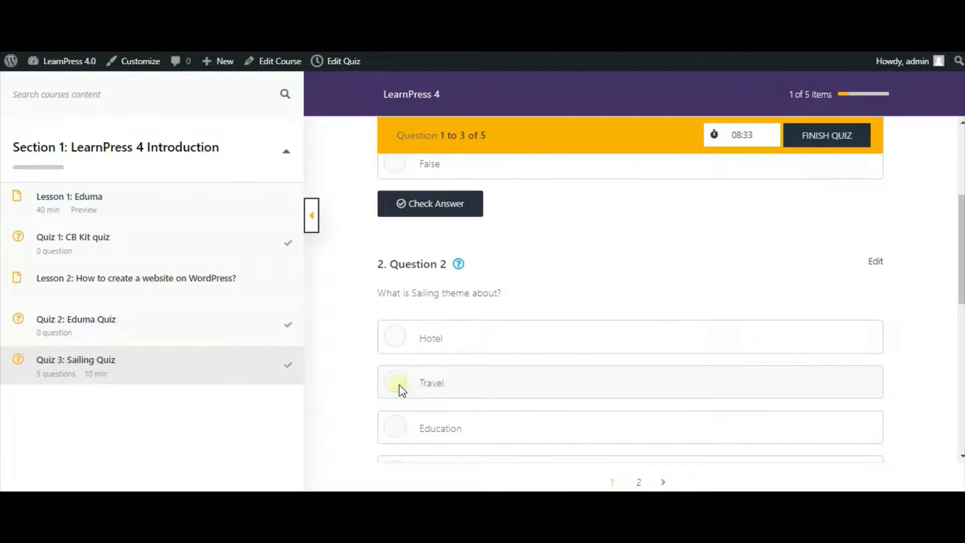
click(395, 336)
scroll(443, 372, down, 3)
scroll(450, 384, down, 4)
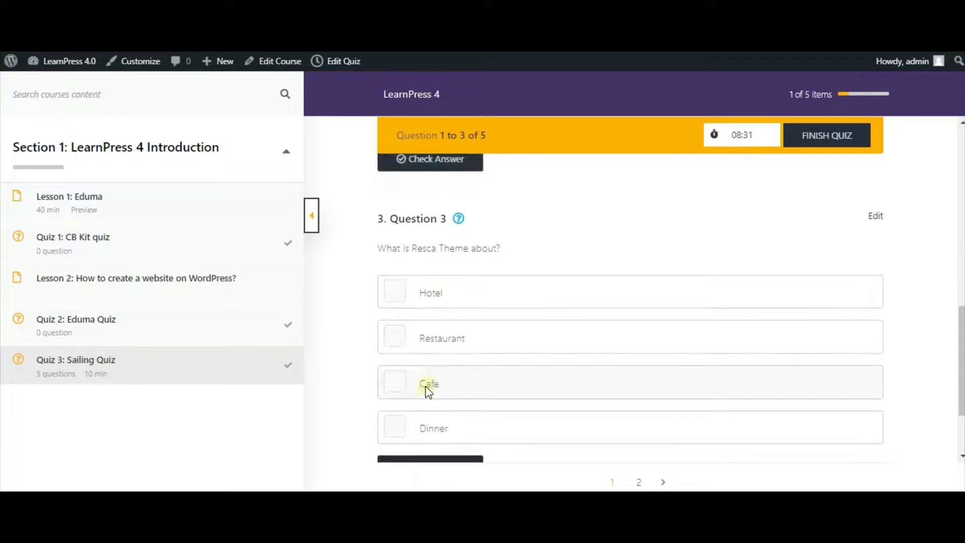
Select Restaurant, Cafe and Dinner as the answers to Question 3 and go to the second page of questions.
click(395, 336)
click(396, 382)
click(396, 423)
scroll(638, 414, down, 3)
click(664, 481)
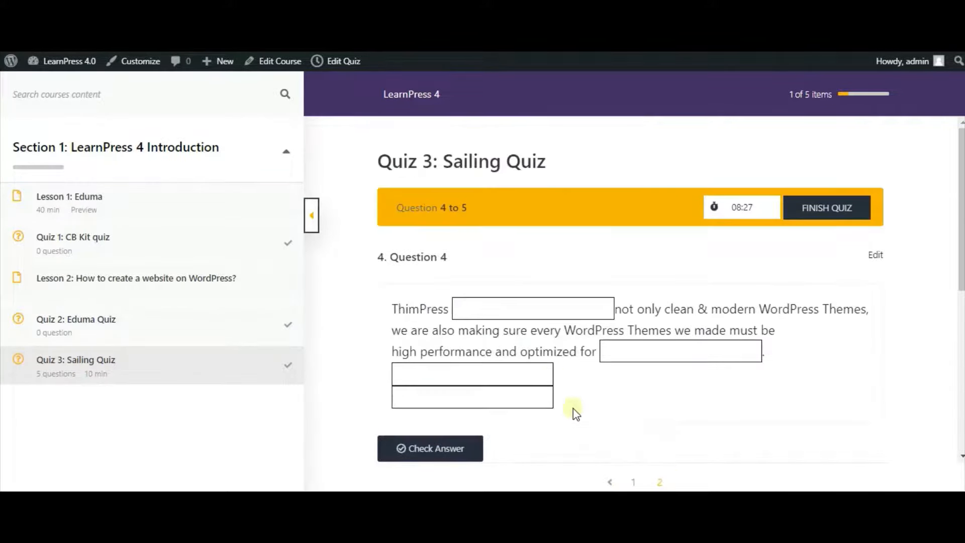
Fill in the four blanks of Question 4 in order with "provides", "SEO", "3" and "3".
click(521, 315)
text(provides)
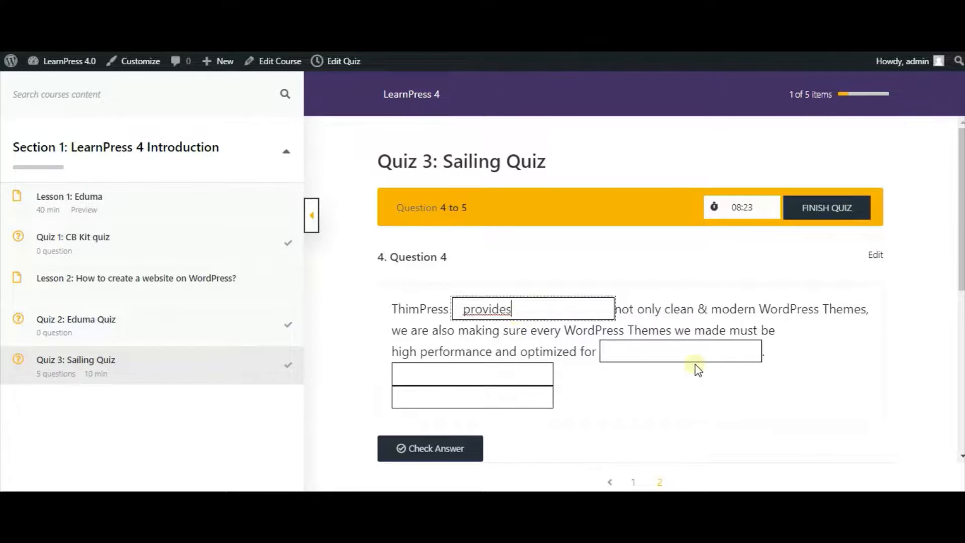
click(692, 352)
text(SEO)
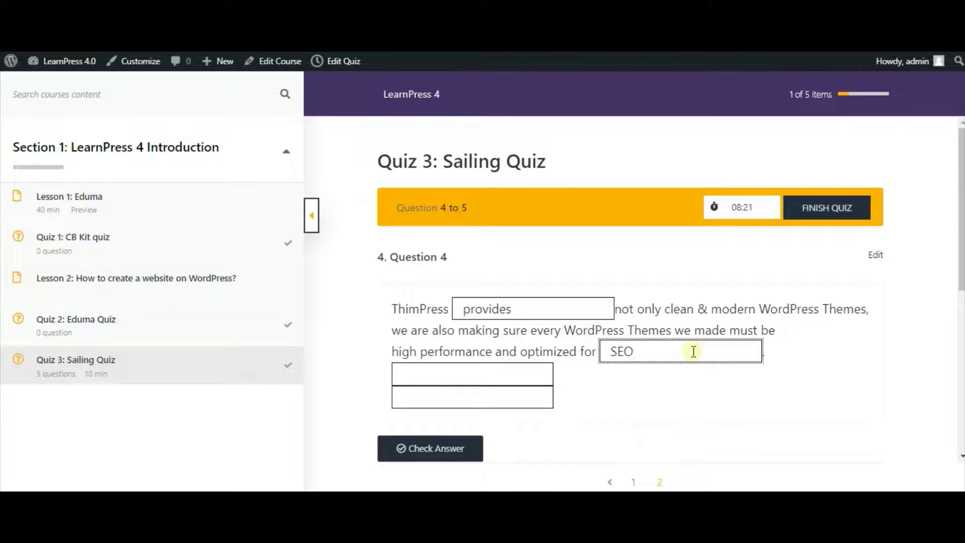
click(449, 373)
text(4\)
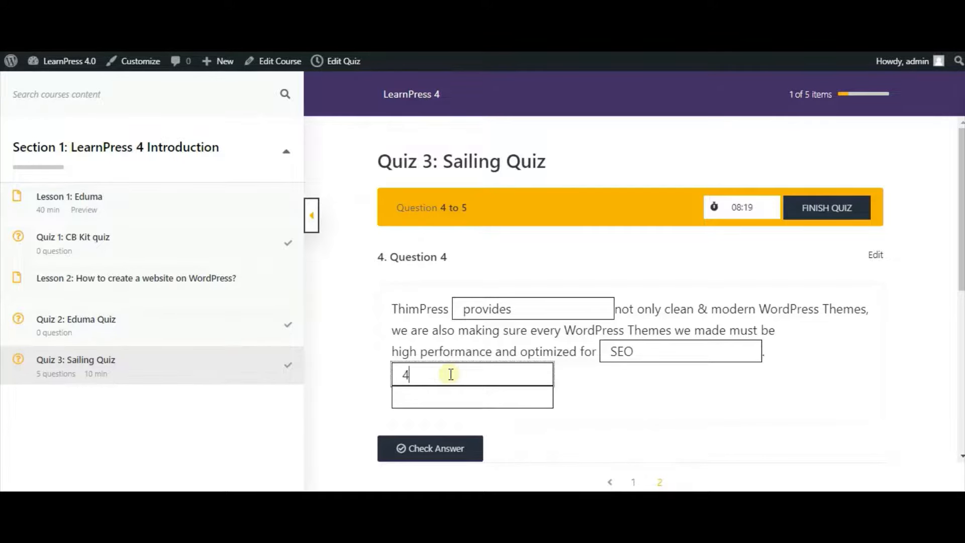
key(BackSpace)
key(BackSpace)
text(3)
click(448, 395)
text(3)
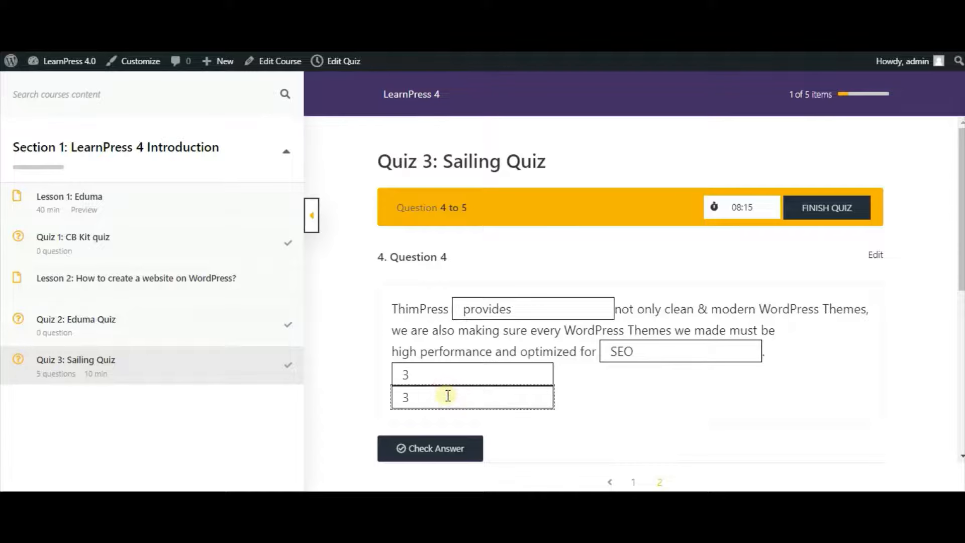
Answer Question 5 with False, then finish the quiz and confirm its submission.
scroll(482, 397, down, 4)
click(408, 383)
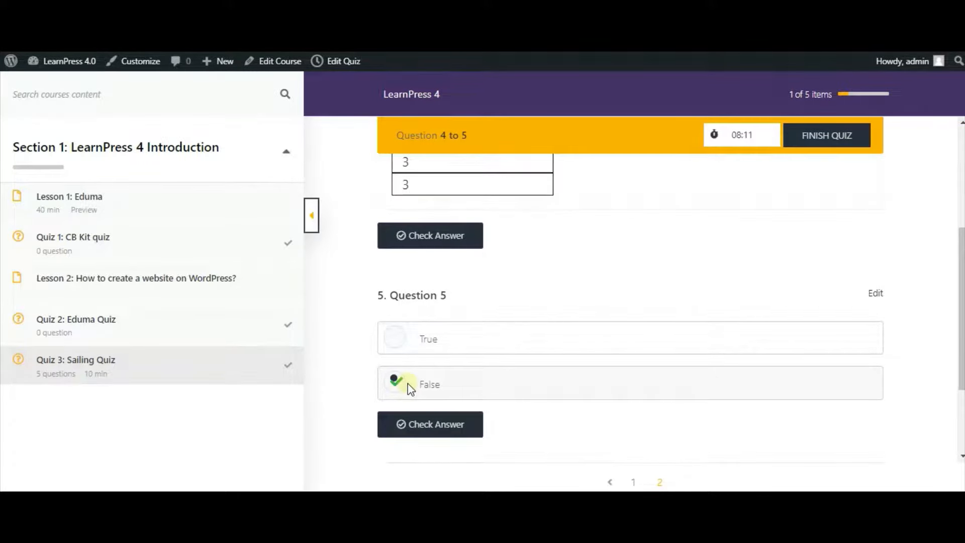
scroll(517, 397, down, 2)
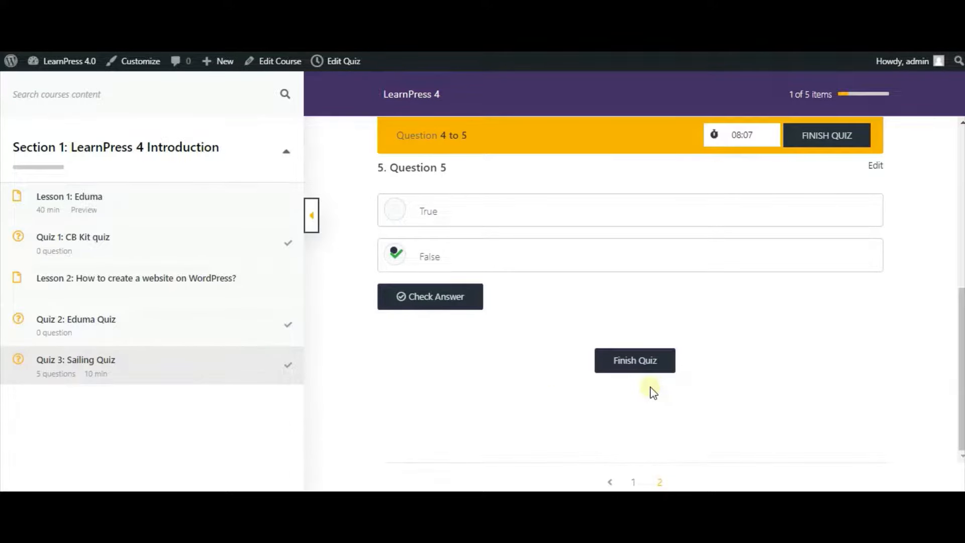
click(654, 371)
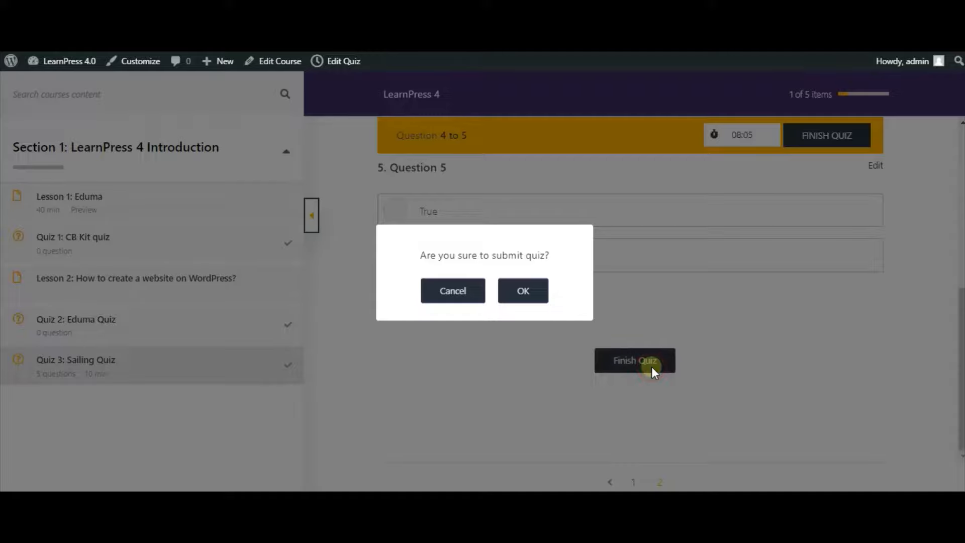
click(528, 298)
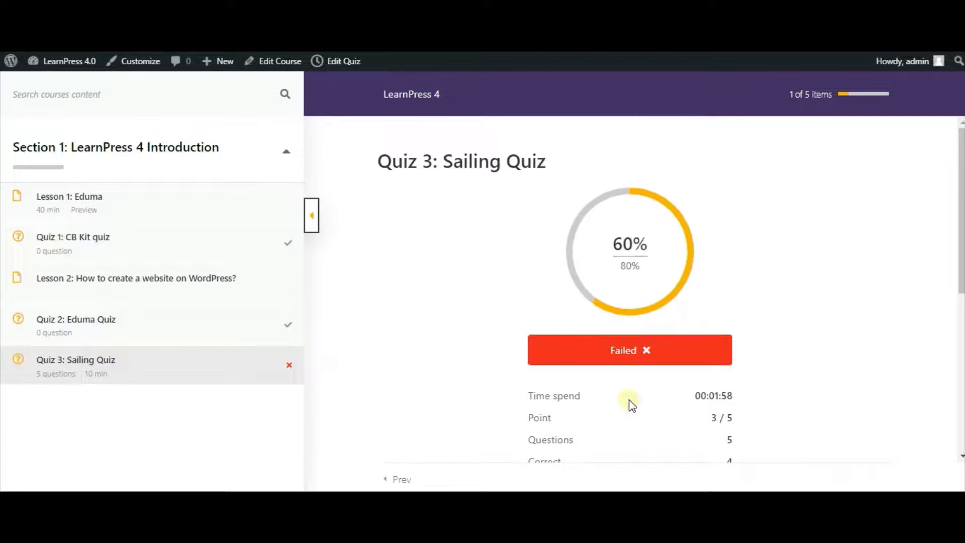
Look over the quiz result details and review the graded answers on both question pages.
scroll(632, 405, down, 2)
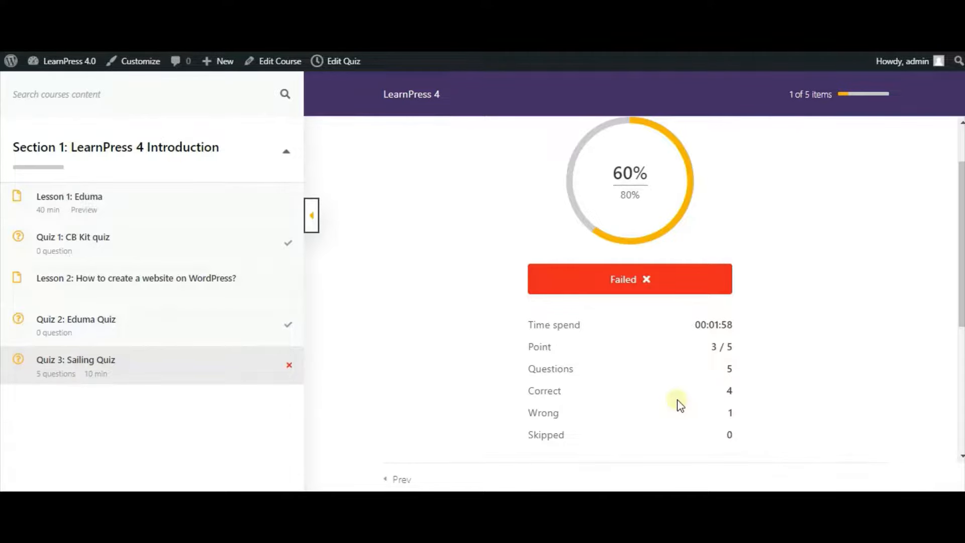
scroll(647, 387, down, 4)
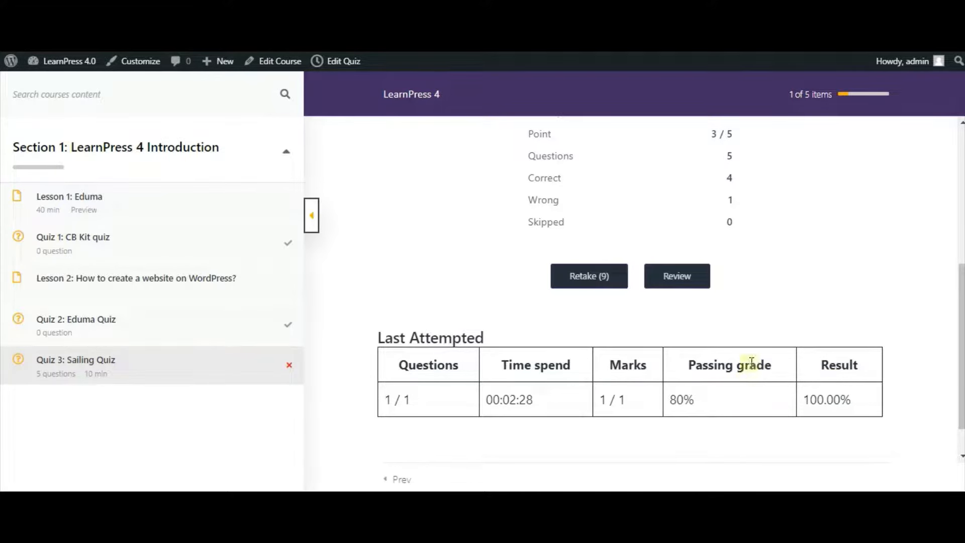
click(695, 280)
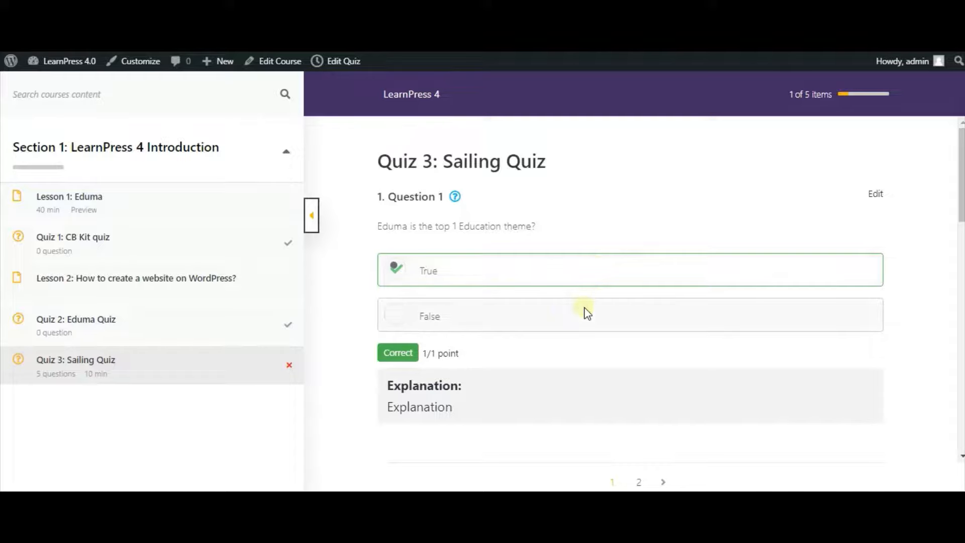
scroll(584, 310, down, 4)
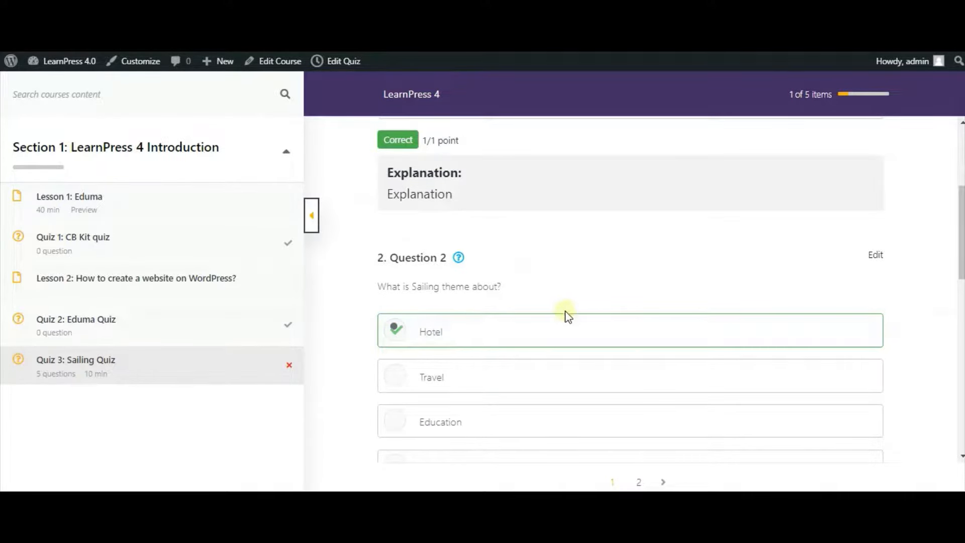
scroll(614, 330, down, 5)
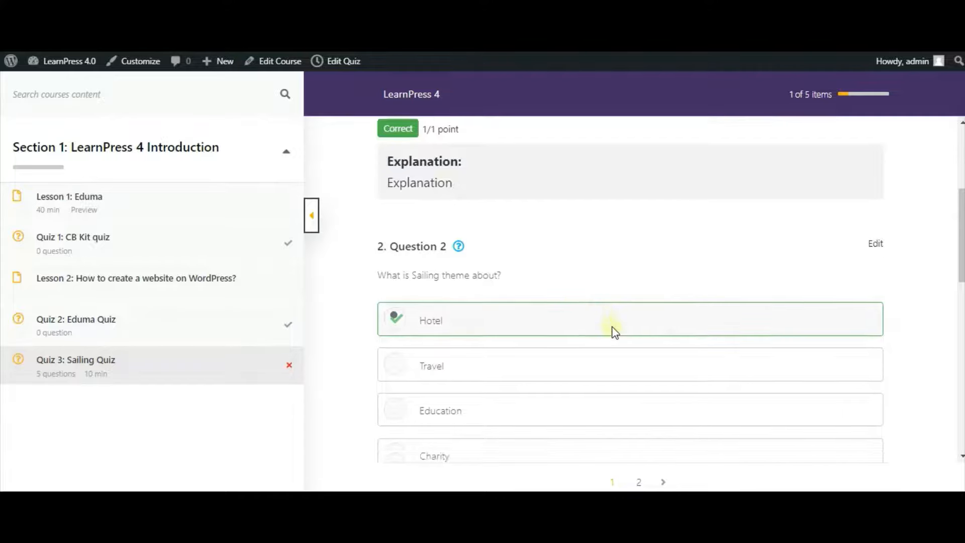
click(647, 483)
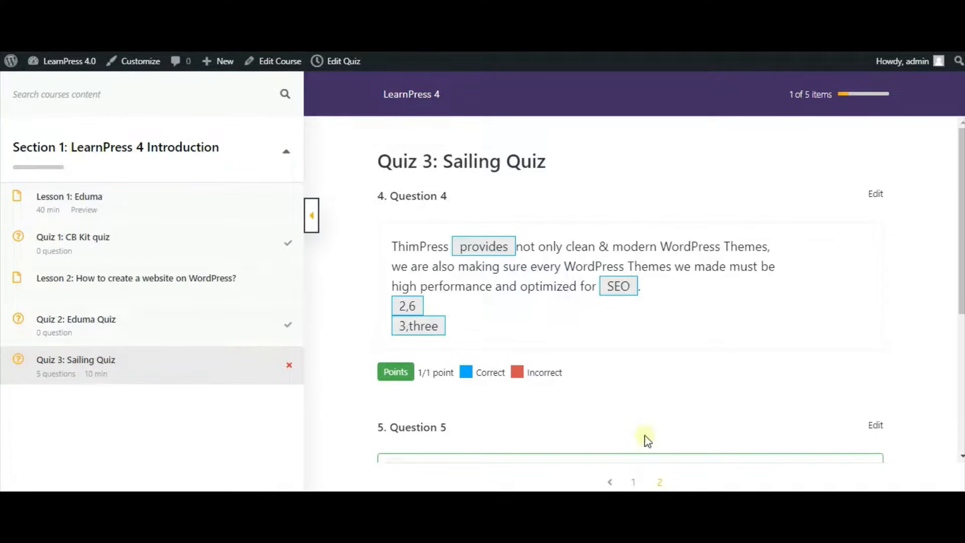
scroll(608, 395, down, 2)
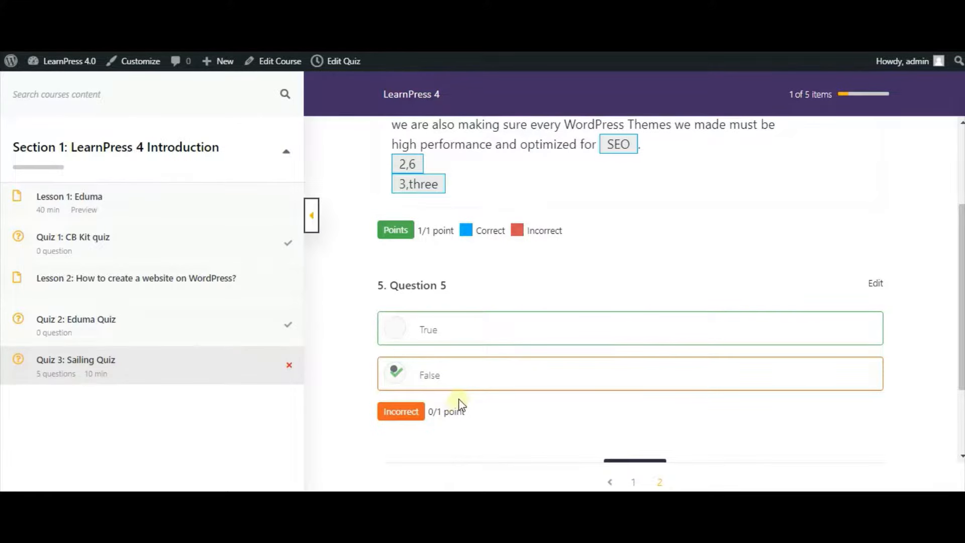
scroll(503, 405, down, 2)
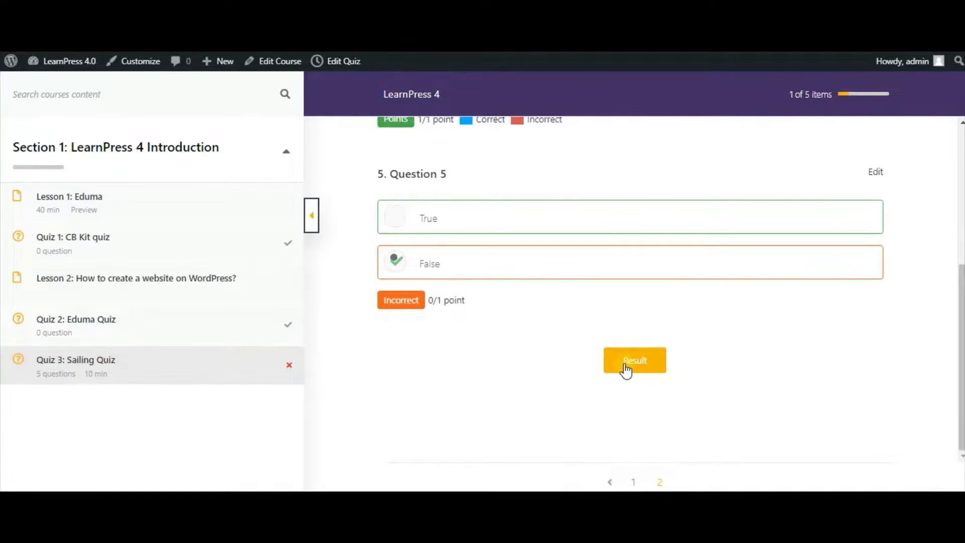
Return to the quiz result and examine the score, statistics, retake and review options, and the last attempt.
click(624, 363)
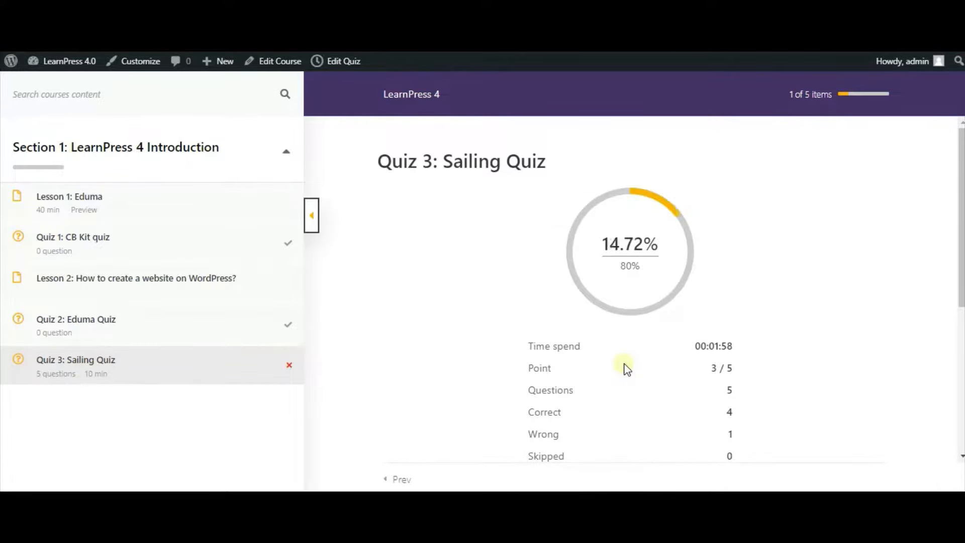
scroll(627, 369, down, 4)
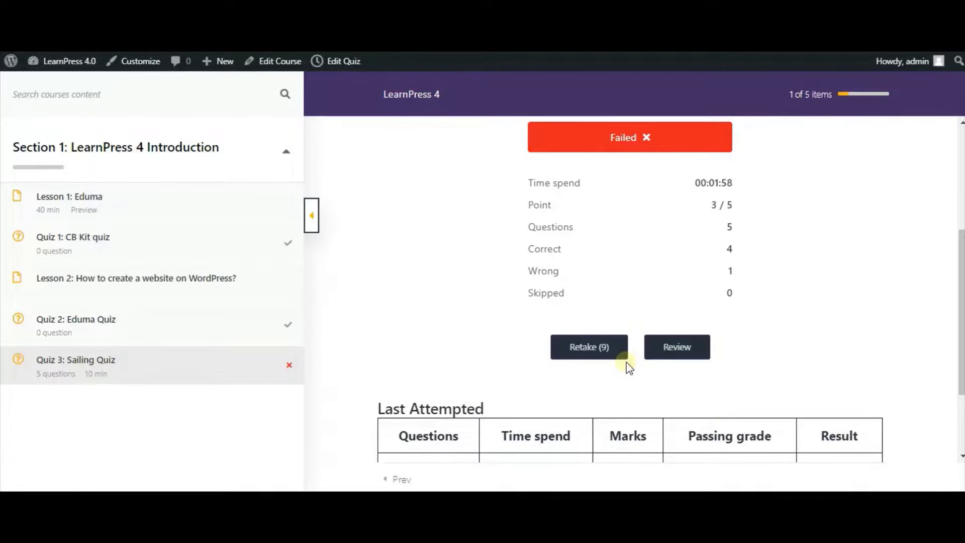
scroll(605, 373, down, 1)
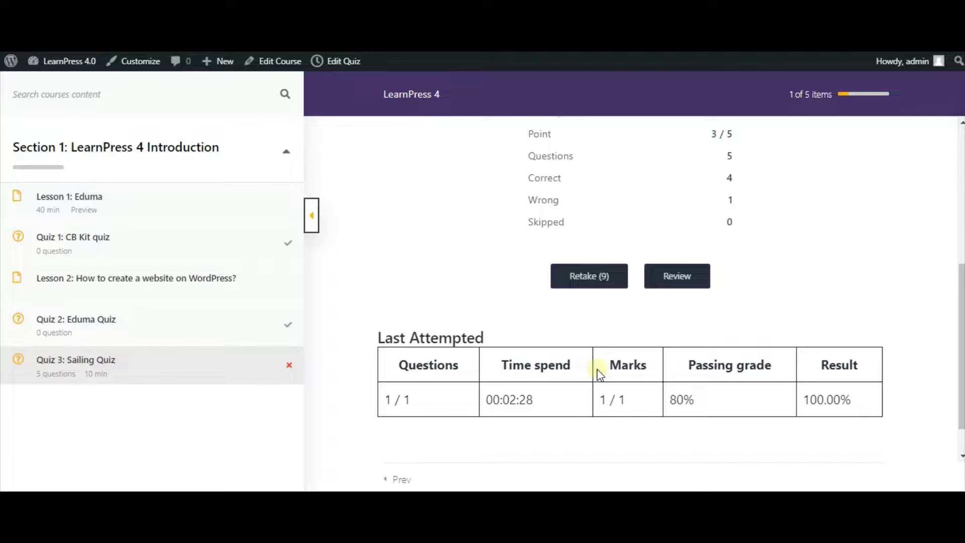
scroll(600, 374, up, 2)
scroll(601, 374, up, 2)
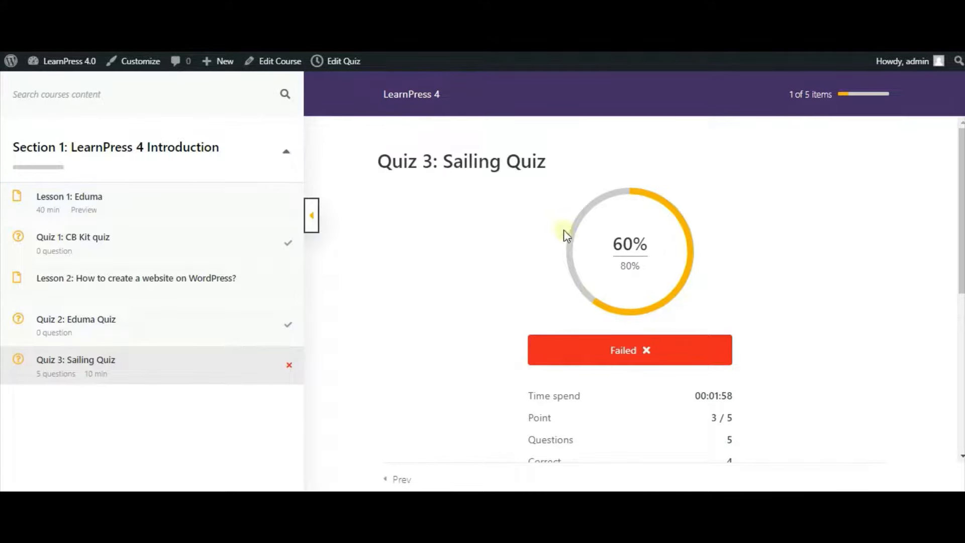
scroll(556, 254, down, 4)
scroll(584, 278, up, 2)
scroll(587, 278, down, 1)
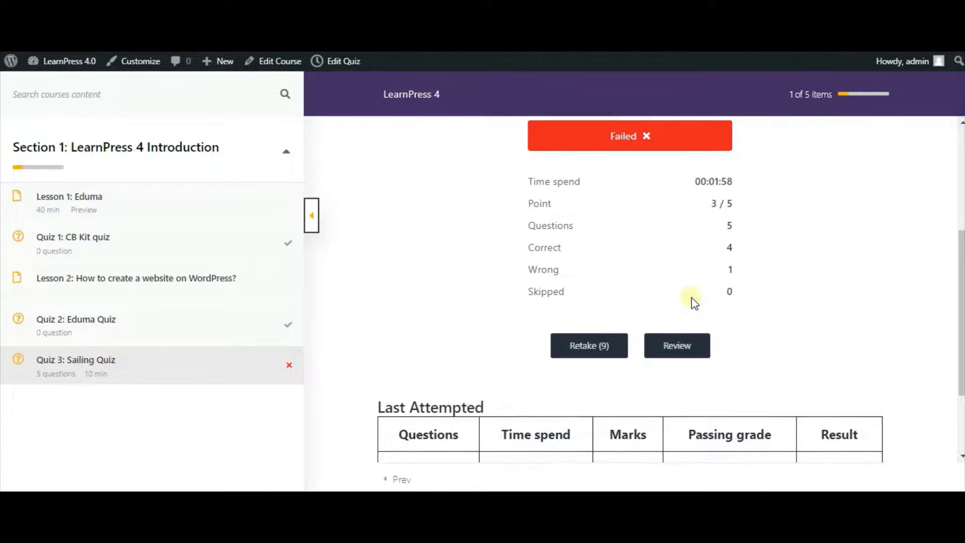
scroll(689, 299, down, 1)
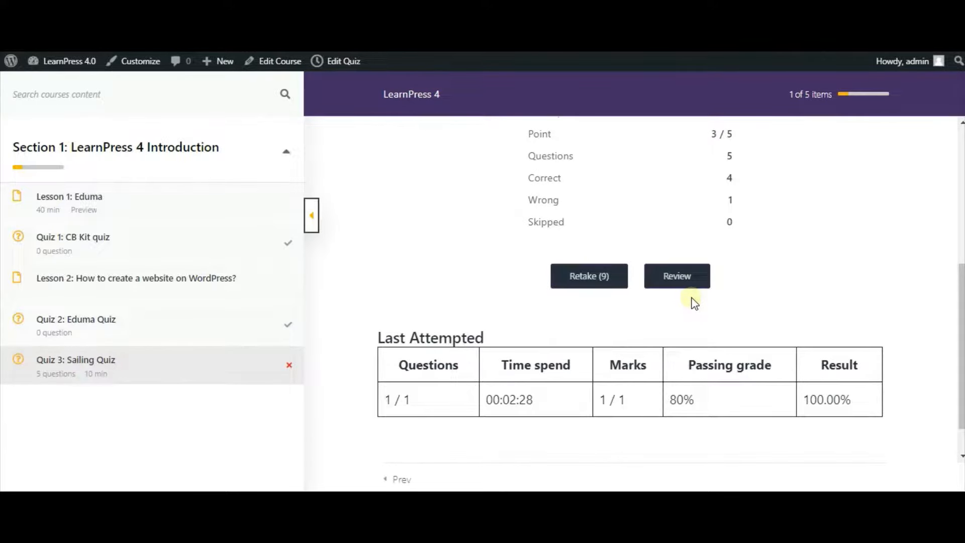
scroll(693, 302, up, 3)
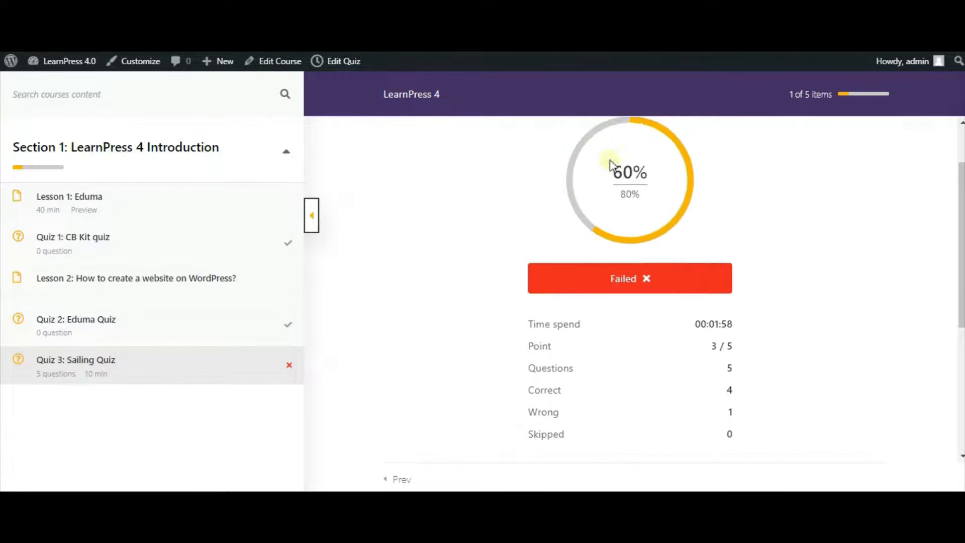
Open the course for editing and choose Day(s) as its duration unit in the general course settings.
click(295, 69)
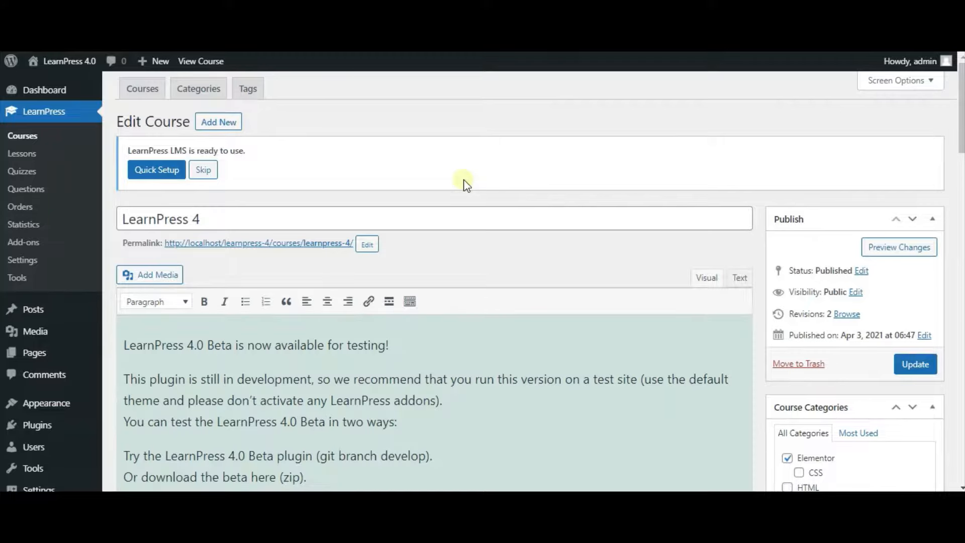
scroll(466, 182, down, 2)
scroll(465, 180, down, 10)
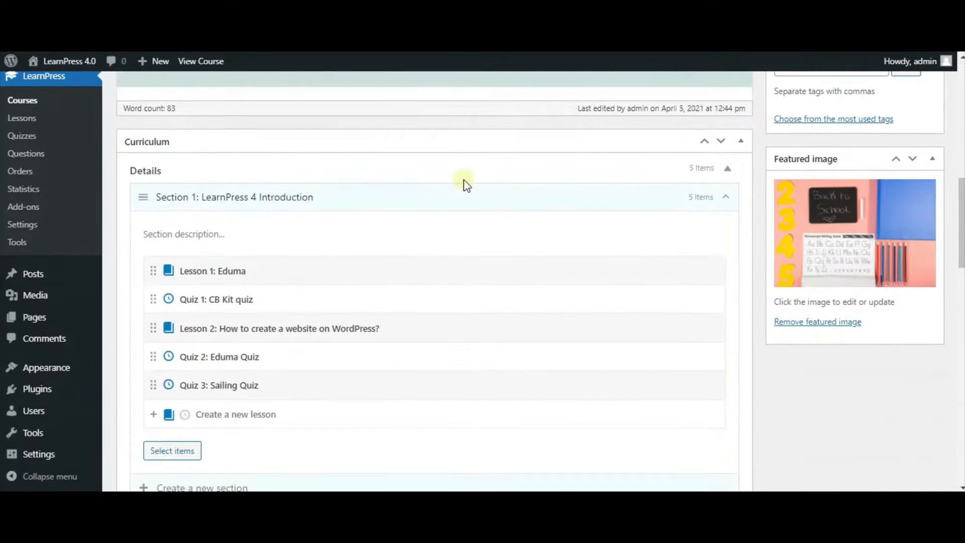
scroll(465, 185, down, 1)
scroll(466, 186, down, 3)
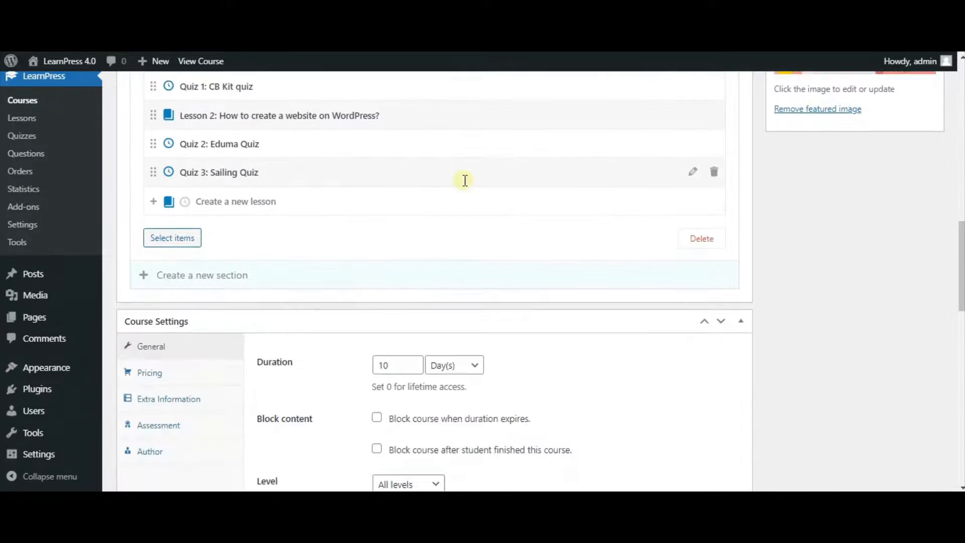
scroll(465, 181, down, 3)
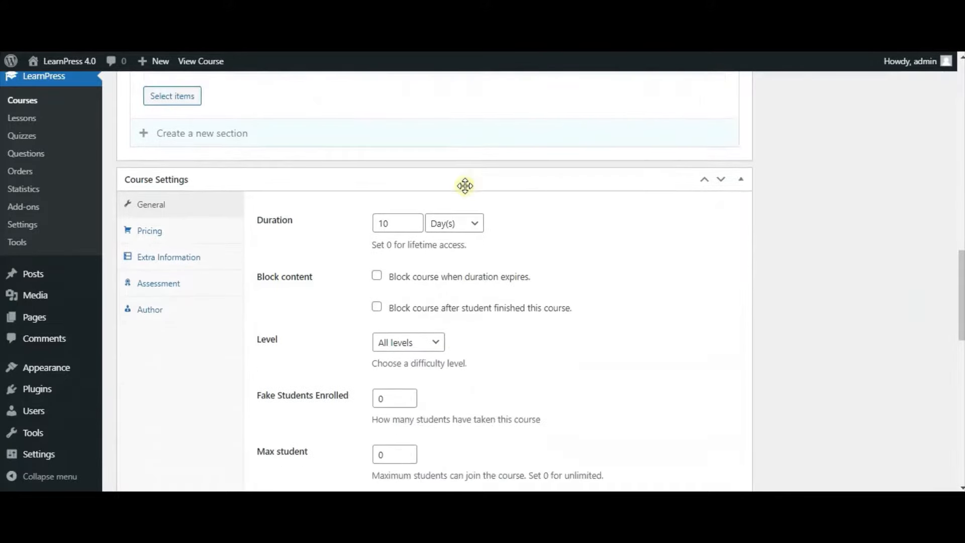
scroll(465, 191, down, 2)
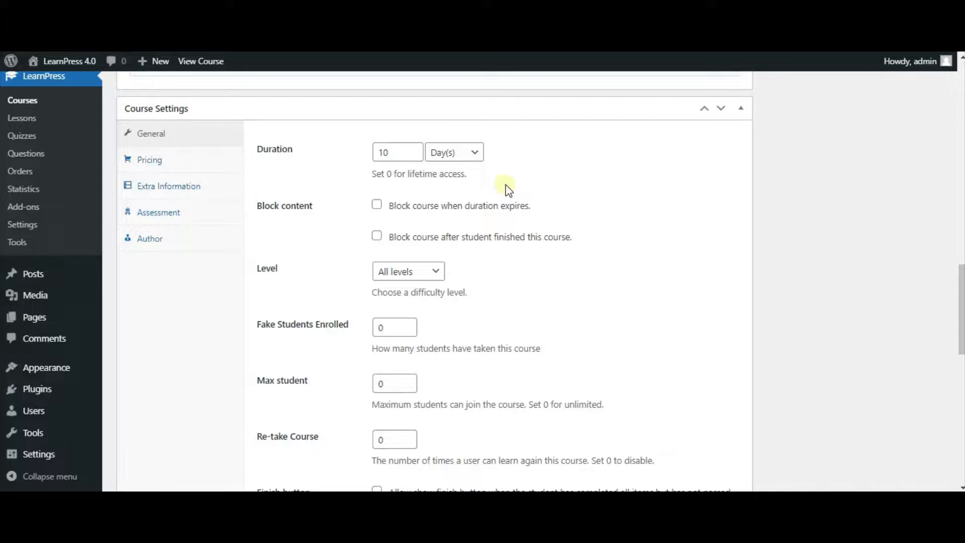
click(474, 152)
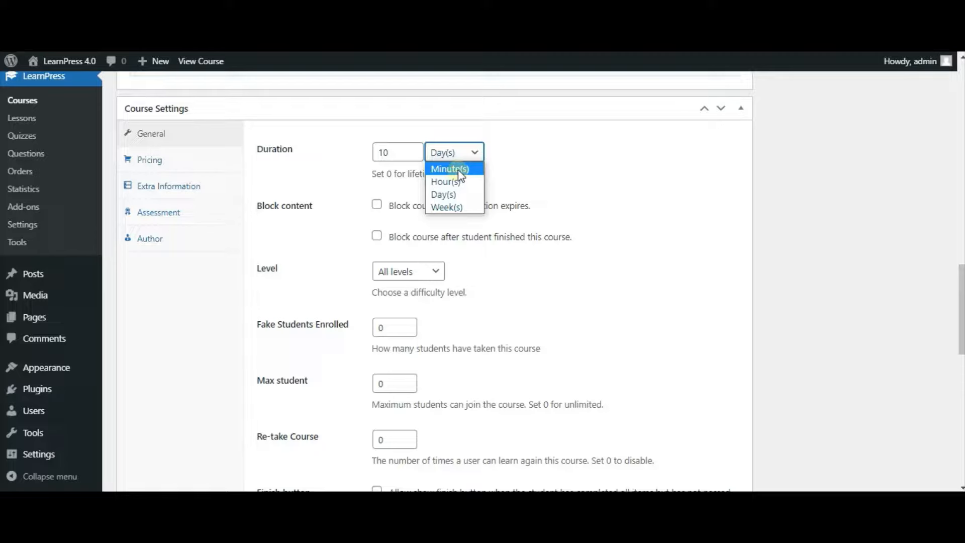
click(455, 195)
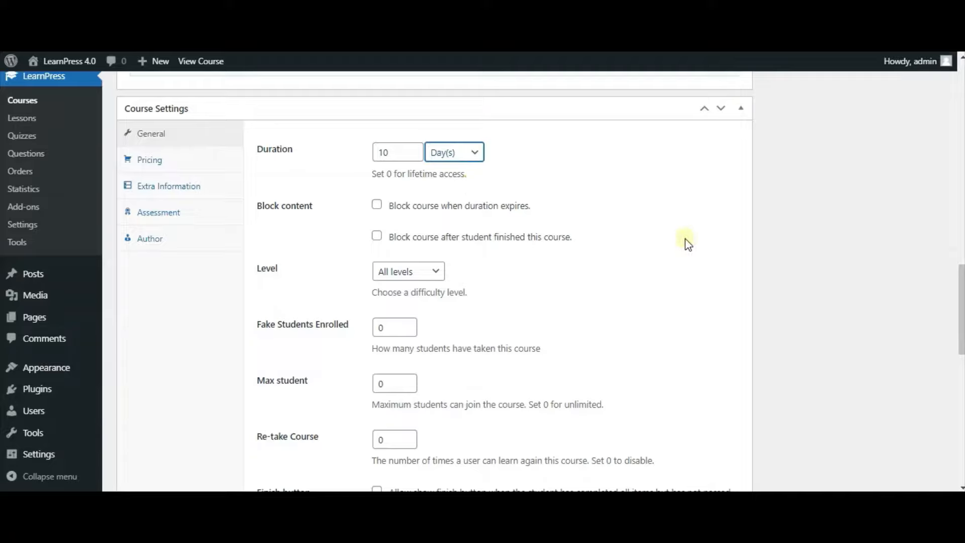
Update the course with its 10-day duration and check the duration on the published course page.
scroll(687, 244, up, 20)
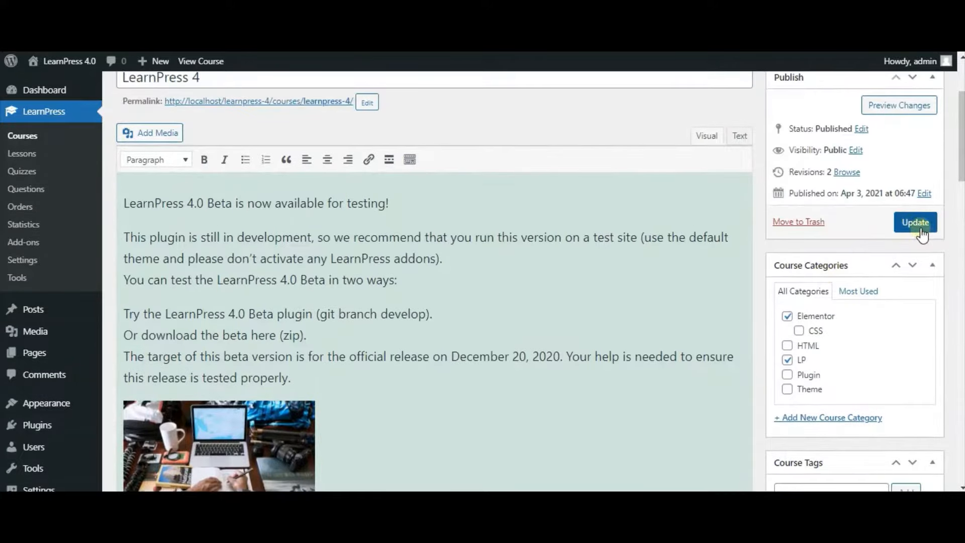
click(920, 226)
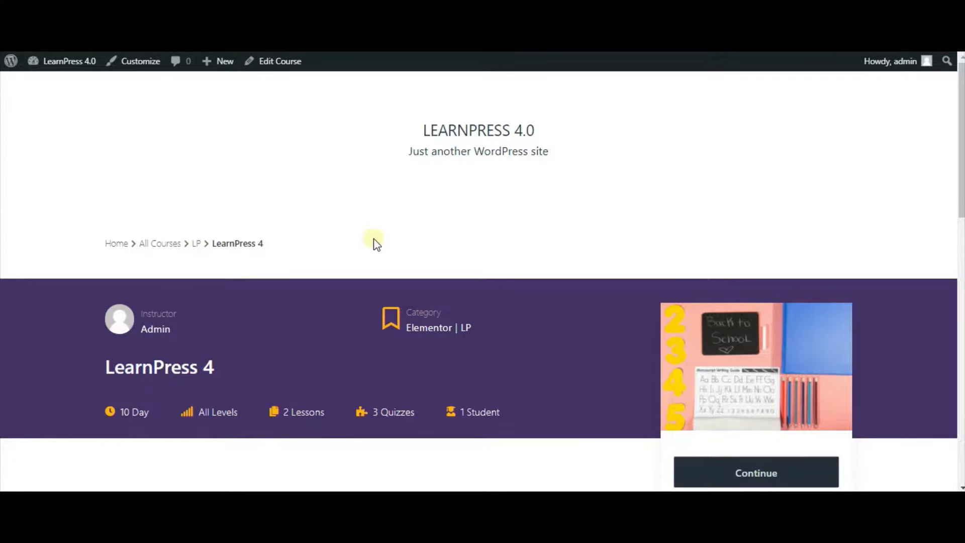
scroll(612, 259, down, 4)
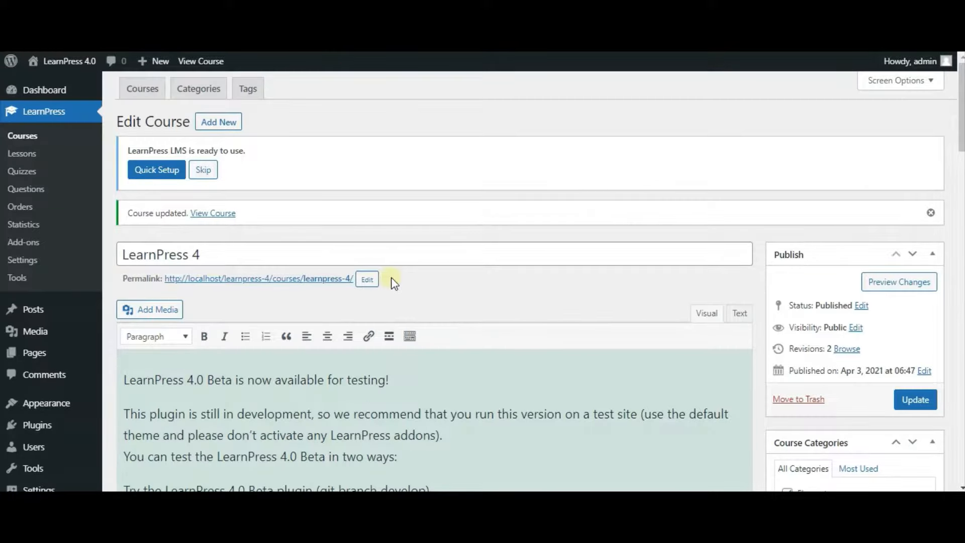
Try the option that blocks the course after a student has finished it, and clear it again.
scroll(392, 280, down, 15)
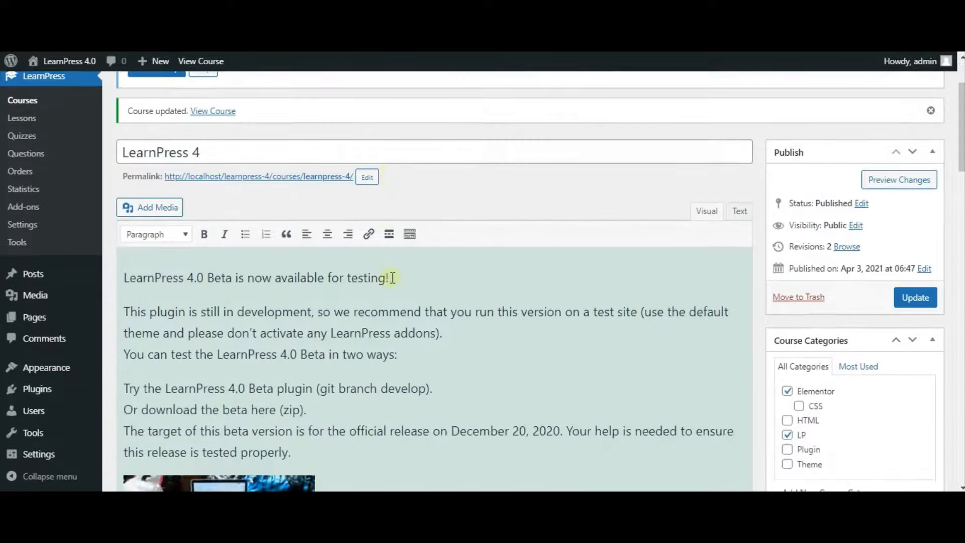
scroll(392, 277, down, 2)
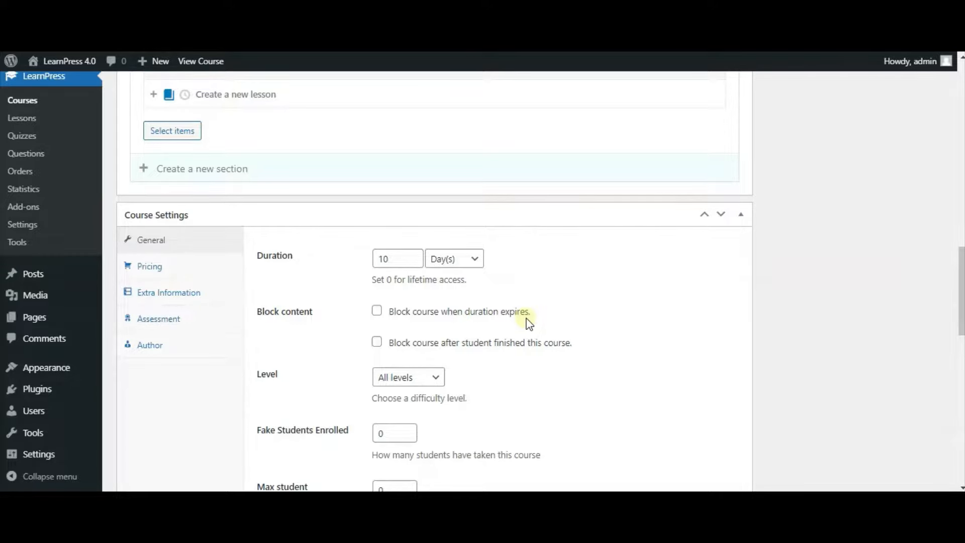
click(377, 342)
click(378, 344)
scroll(381, 344, down, 2)
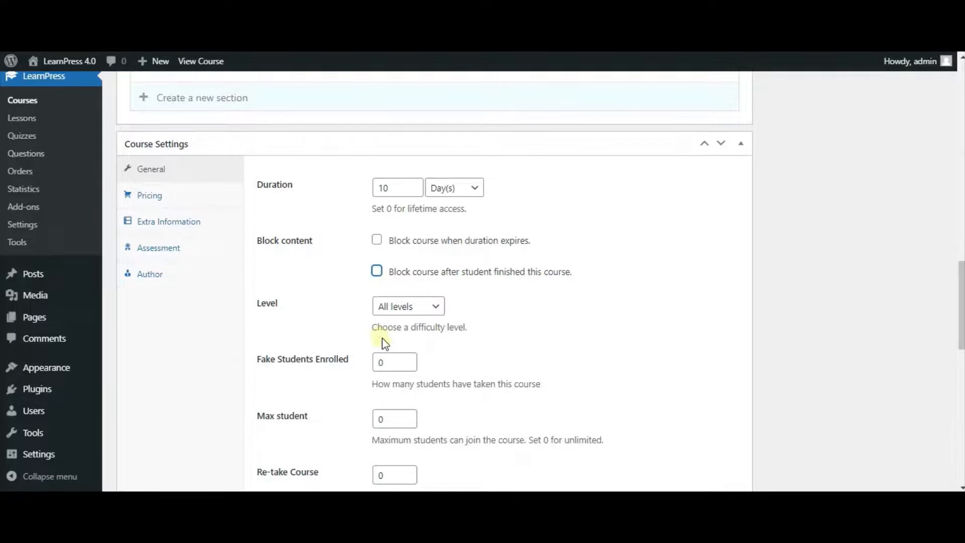
Set the course's difficulty level to Beginner in the general course settings and update the course.
scroll(423, 336, down, 2)
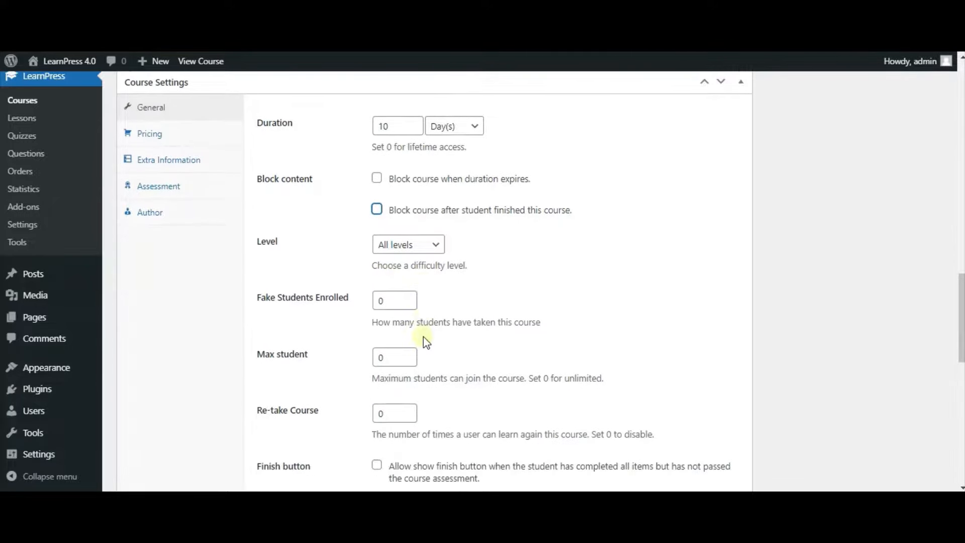
click(406, 247)
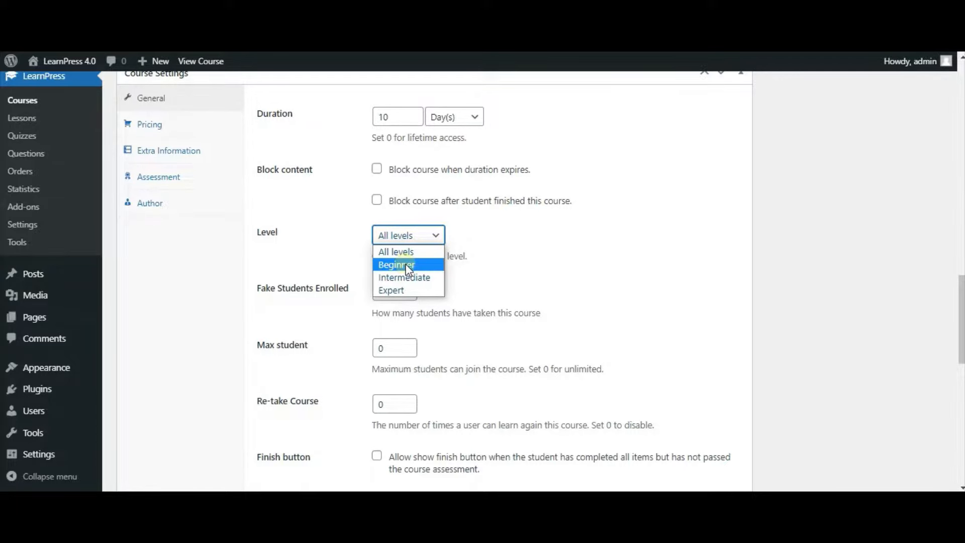
click(409, 268)
scroll(905, 263, up, 15)
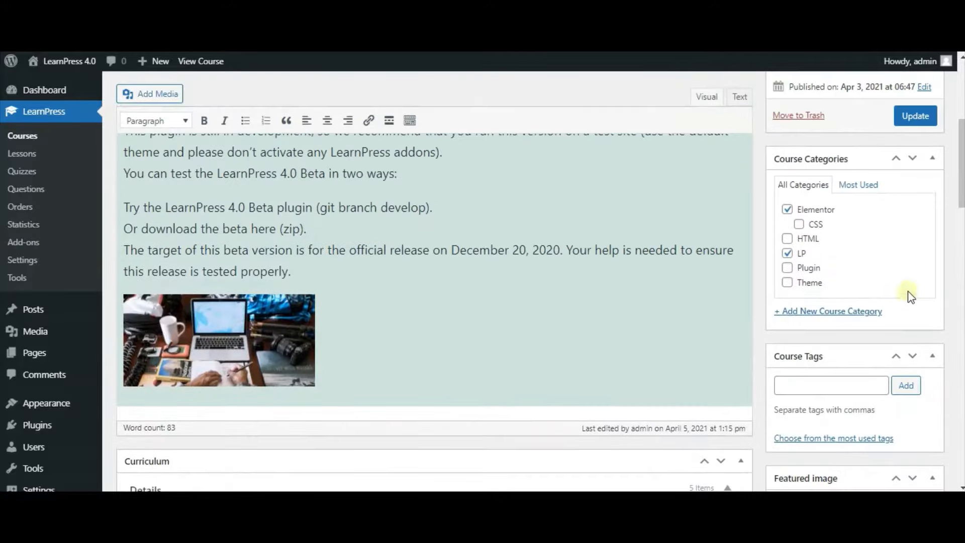
click(911, 118)
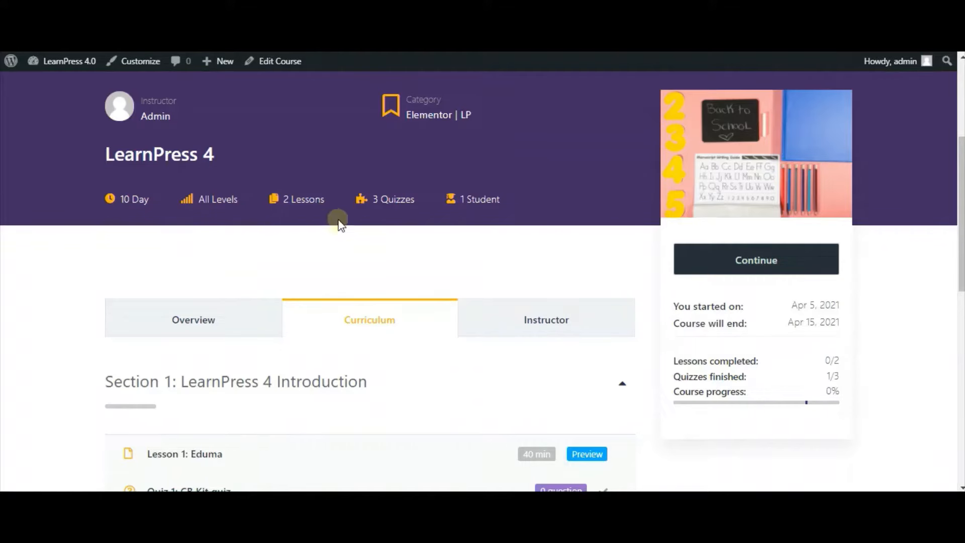
Reload the published LearnPress 4 course page and check its level, curriculum and progress details.
right_click(115, 264)
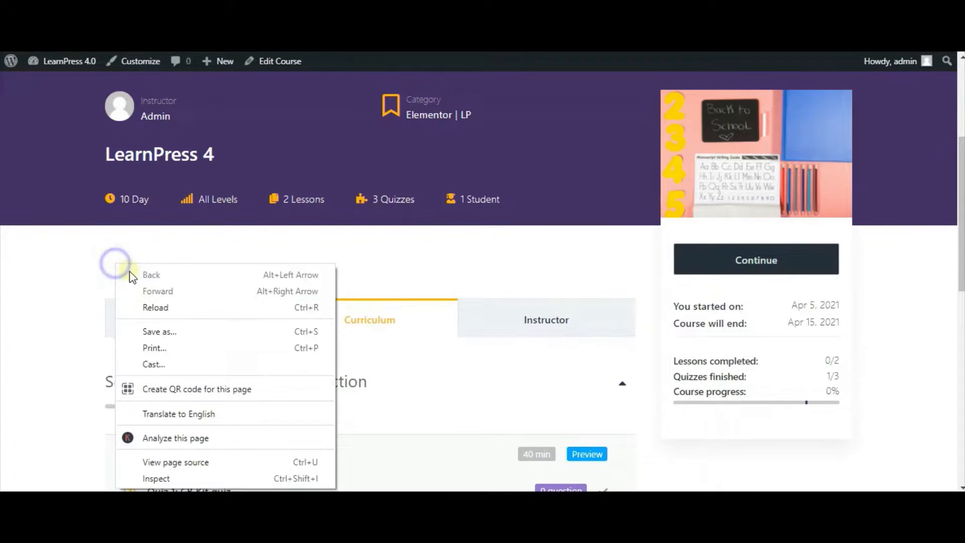
click(157, 309)
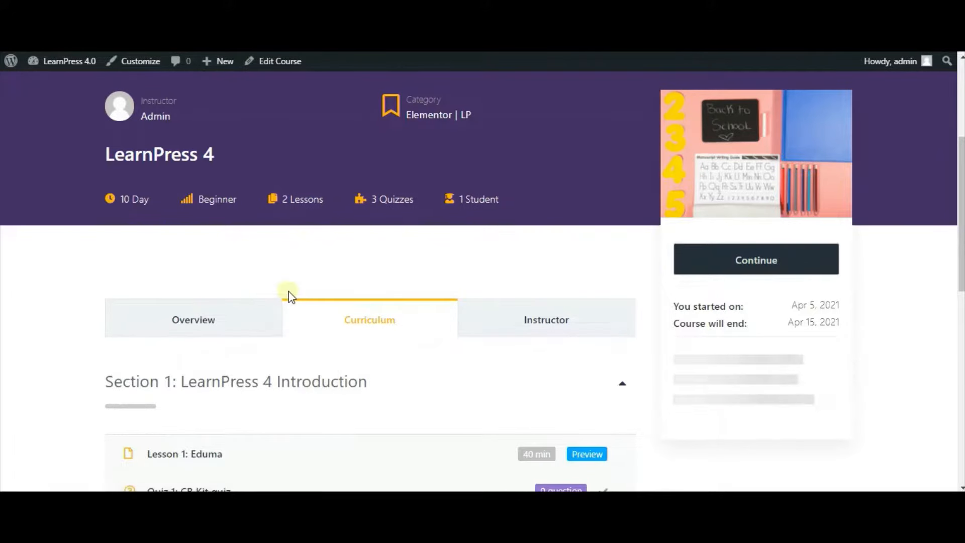
scroll(290, 295, down, 5)
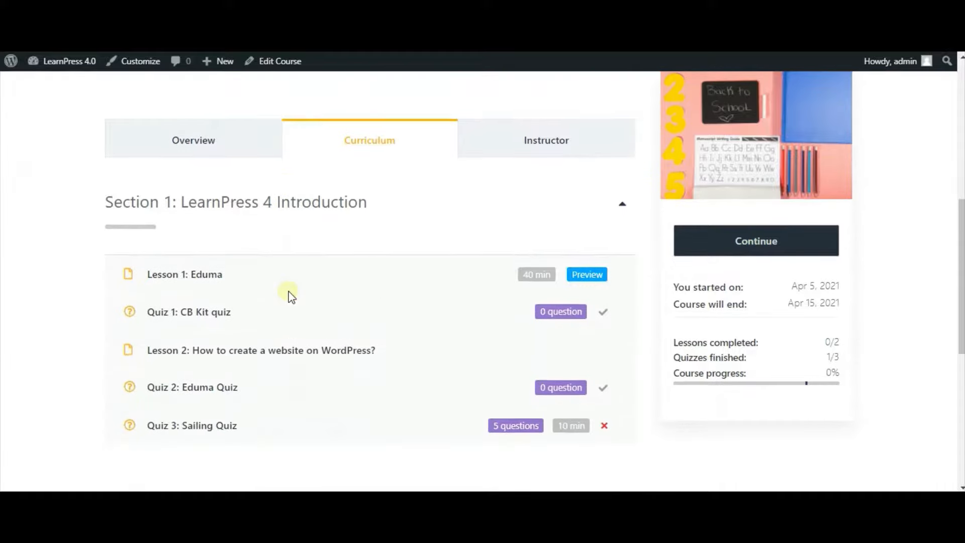
scroll(291, 295, up, 2)
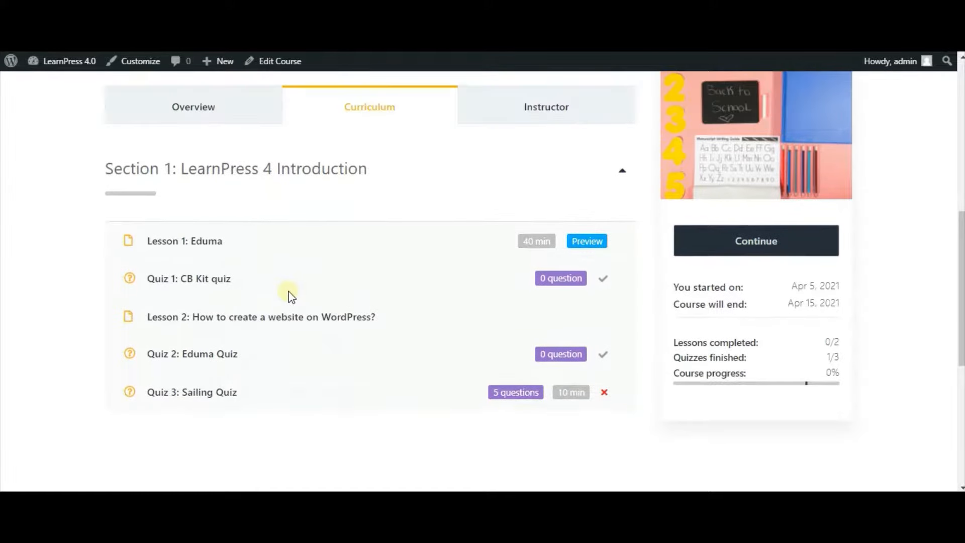
scroll(291, 295, up, 5)
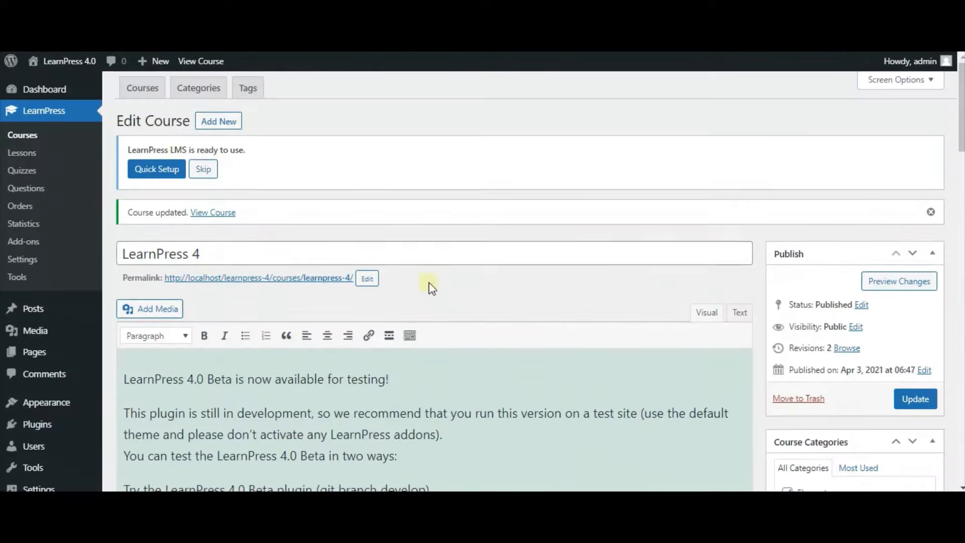
Set Fake Students Enrolled to 10 in the general course settings and update the course.
scroll(430, 282, down, 10)
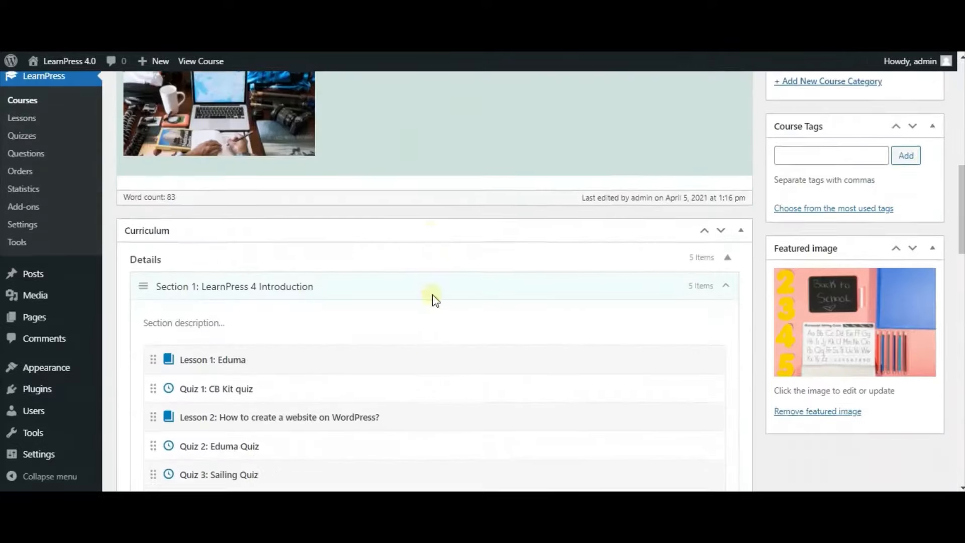
scroll(431, 294, down, 5)
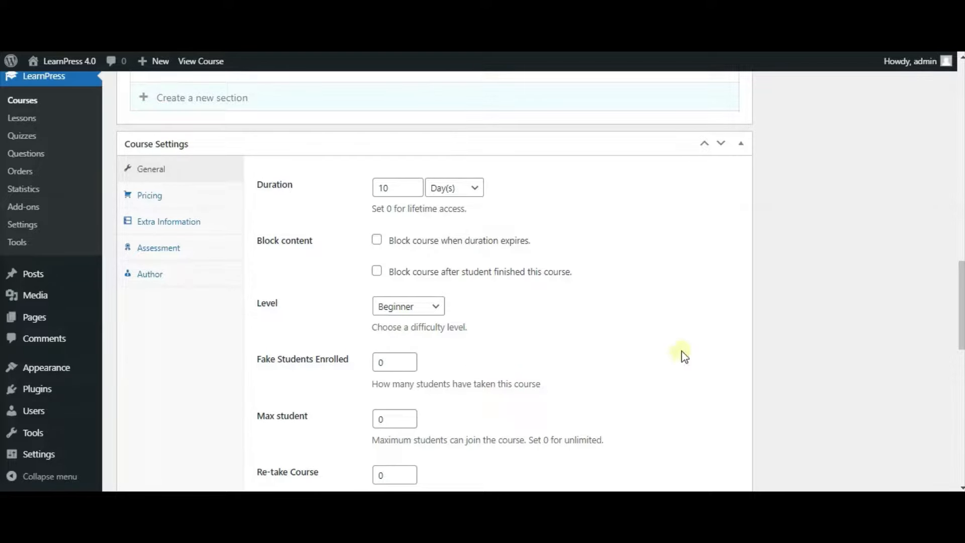
scroll(879, 280, up, 7)
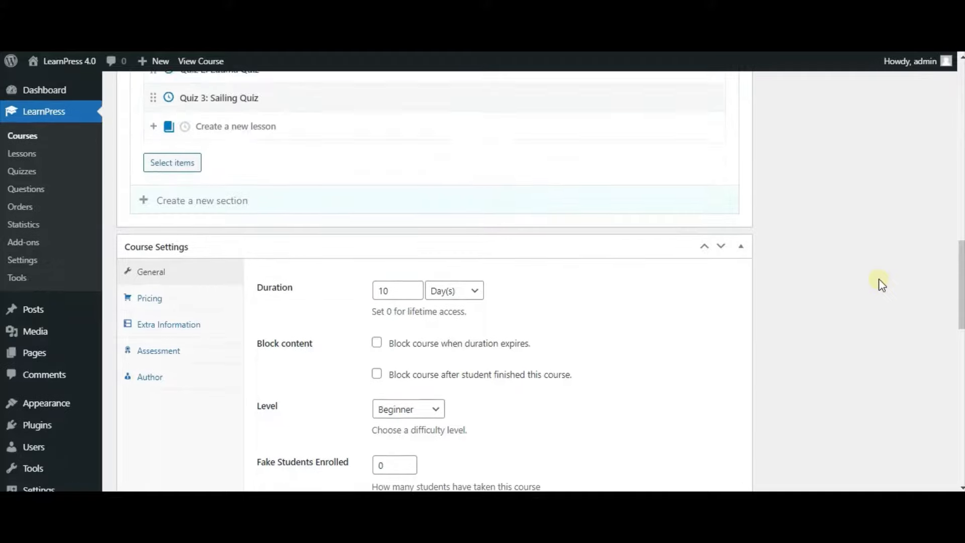
scroll(879, 280, down, 8)
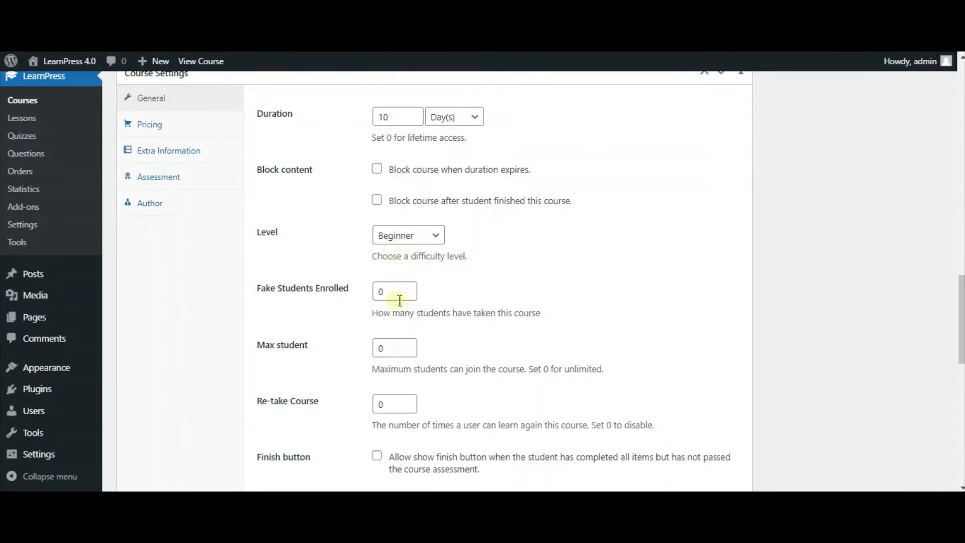
double_click(381, 290)
text(10)
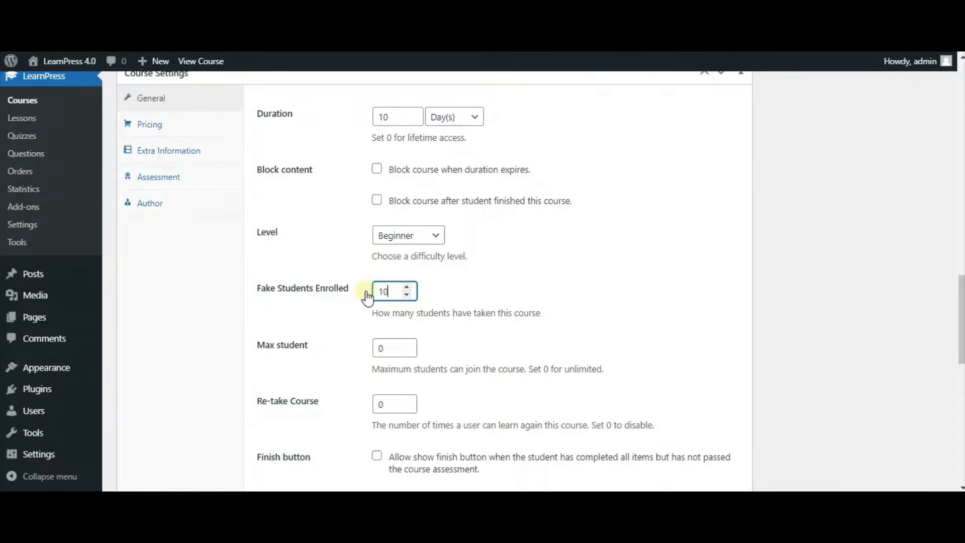
scroll(873, 276, up, 10)
click(914, 115)
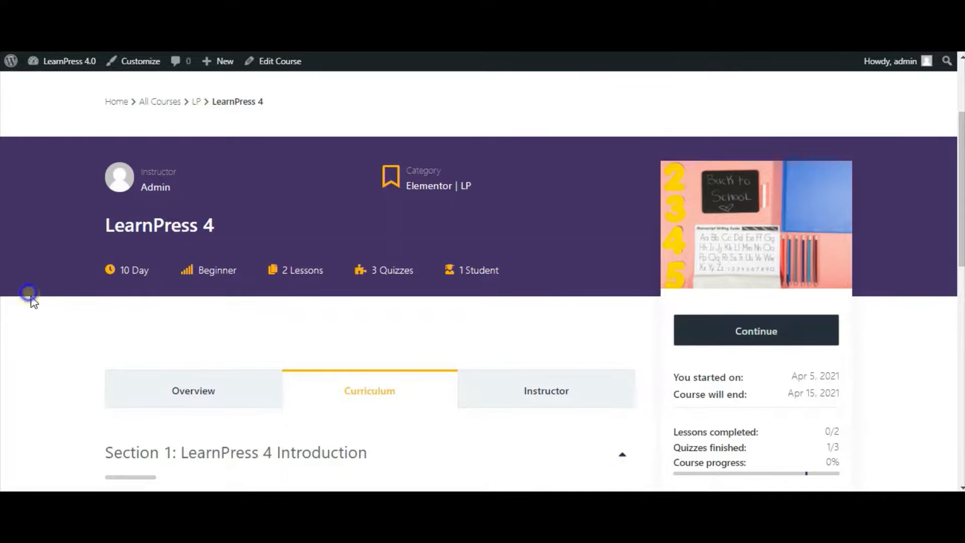
Reload the published course page and check the enrolled student count in the course header.
right_click(30, 296)
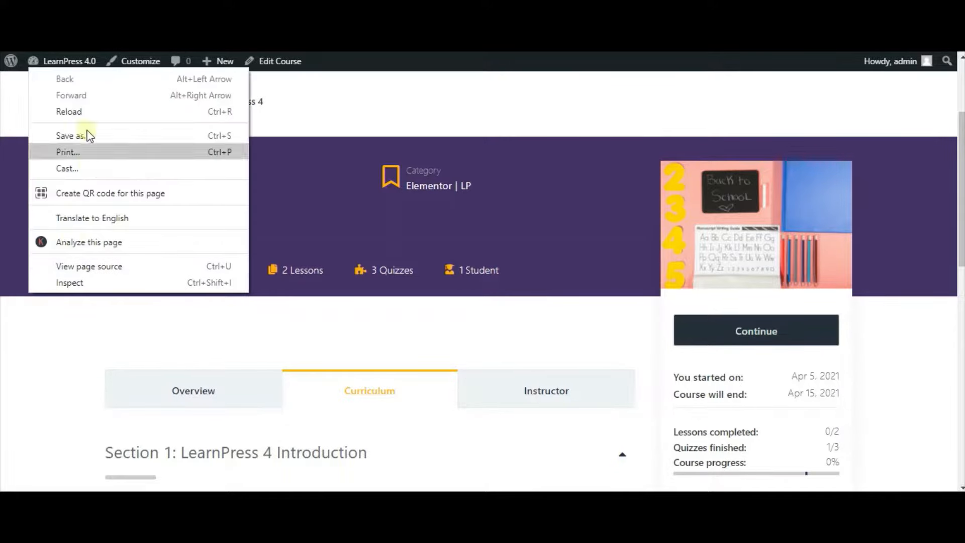
click(82, 110)
scroll(475, 272, down, 7)
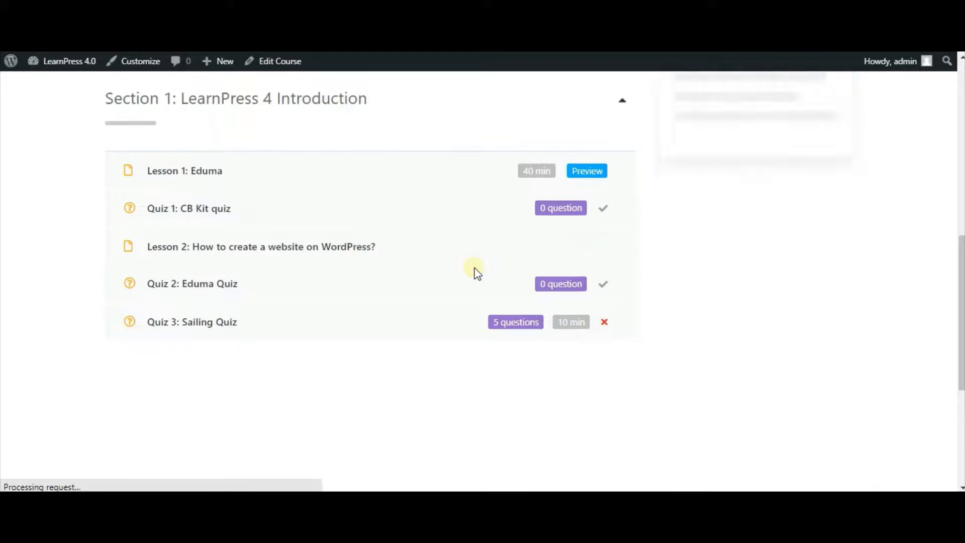
scroll(480, 271, up, 5)
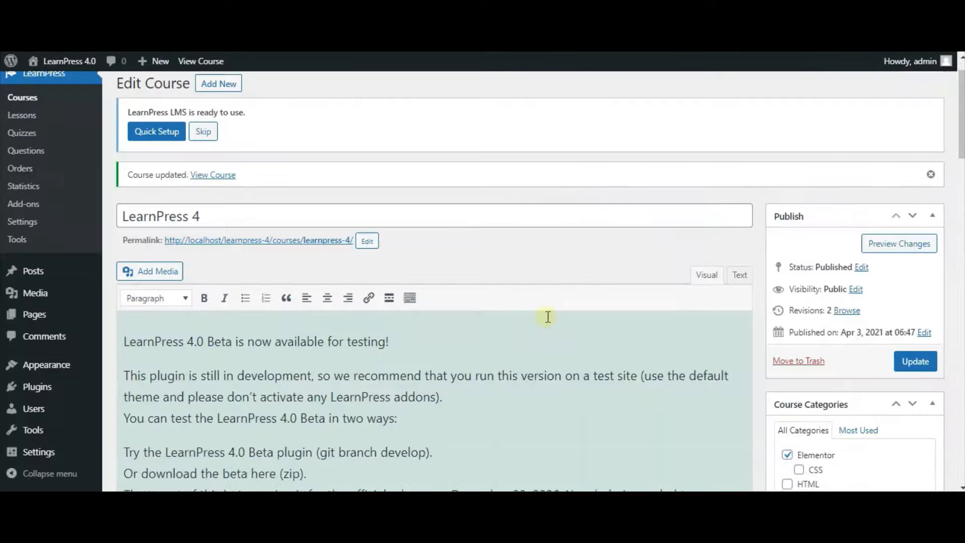
Try the option that shows the finish button to students who have not passed the assessment, and clear it again.
scroll(547, 318, down, 15)
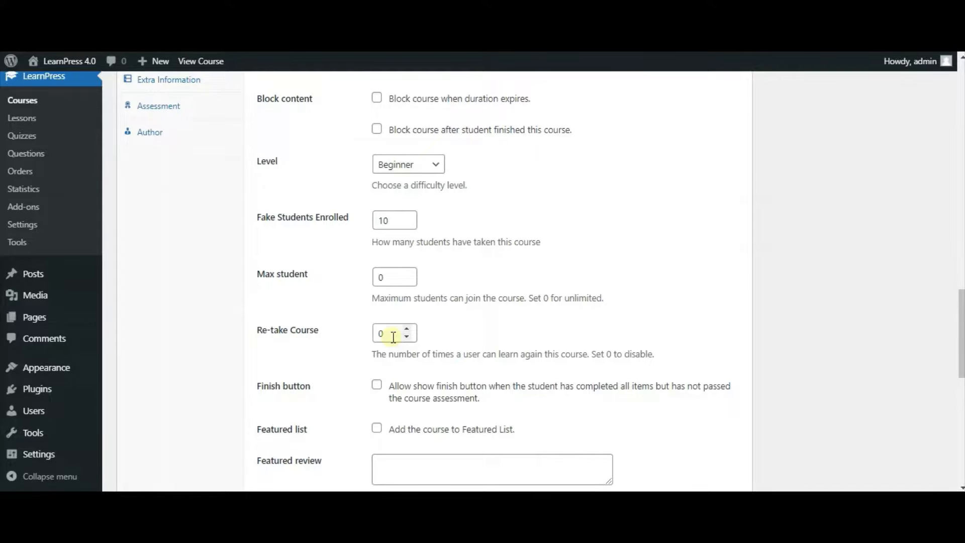
scroll(387, 384, down, 2)
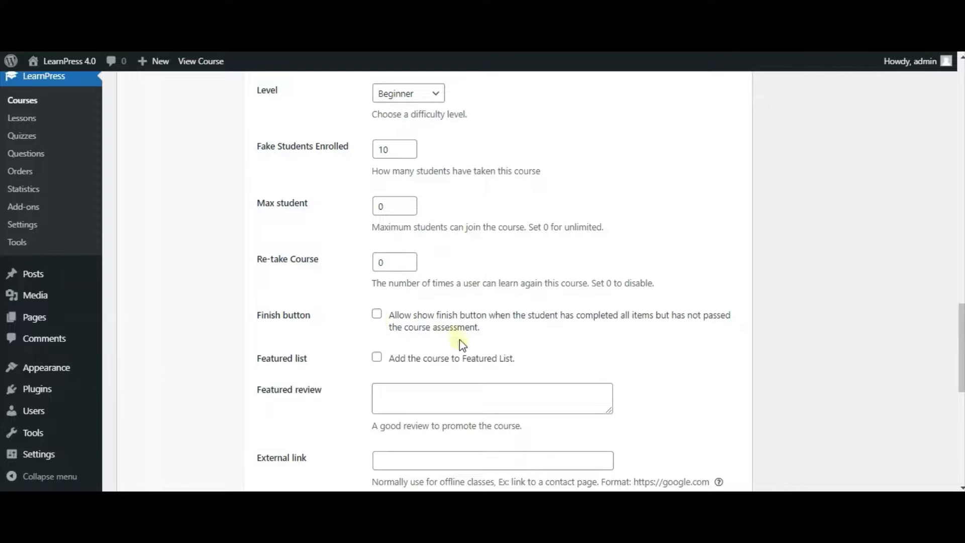
click(377, 315)
click(378, 315)
Add the course to the Featured List in the general course settings and update the course.
scroll(377, 387, down, 1)
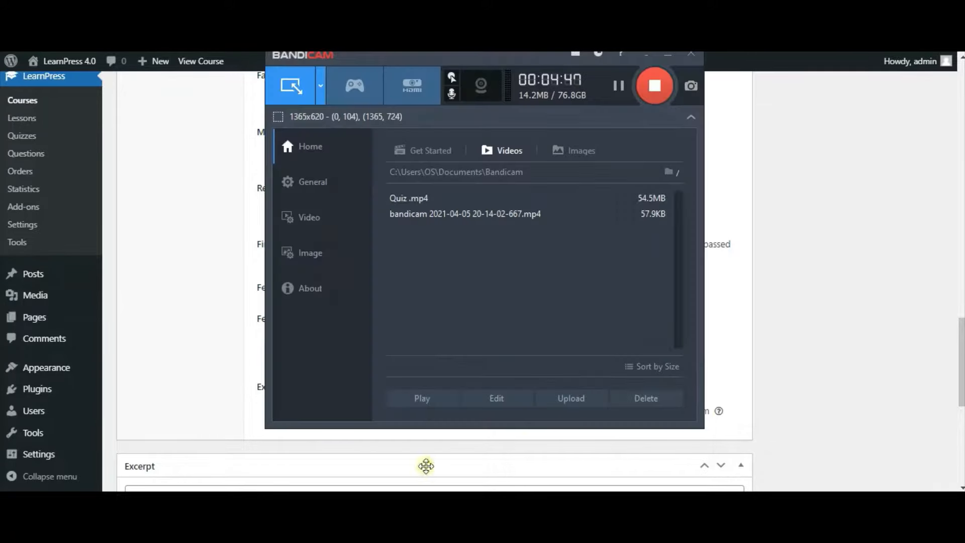
click(191, 255)
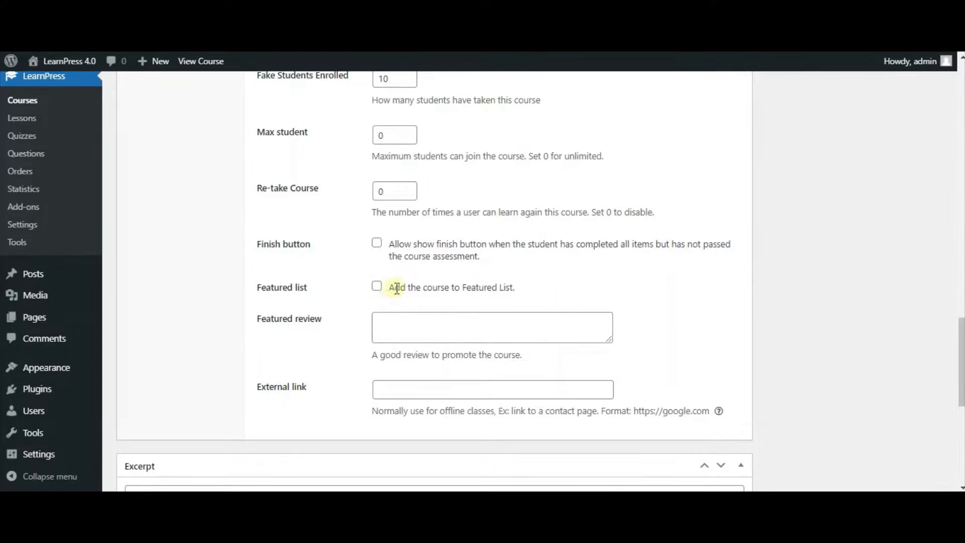
click(378, 287)
scroll(754, 308, up, 15)
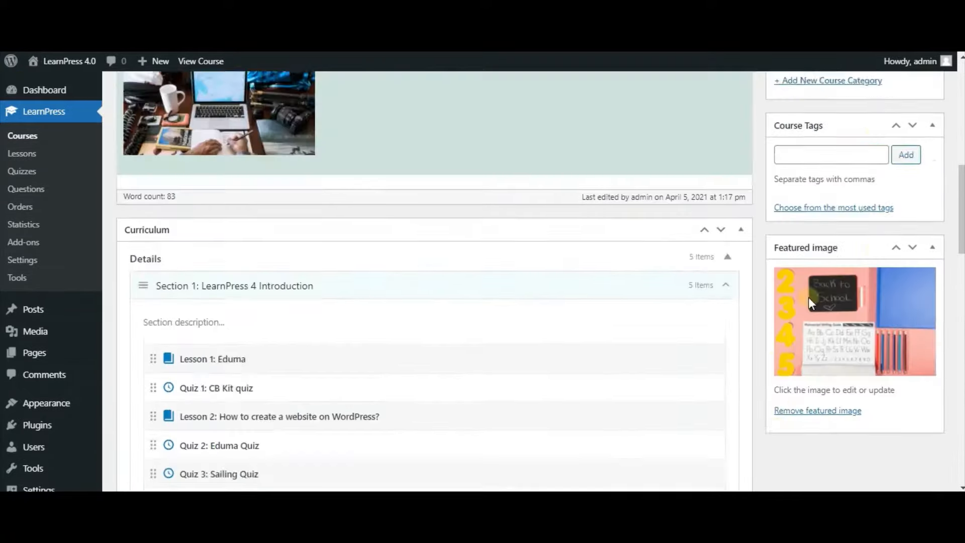
scroll(855, 299, up, 3)
scroll(911, 301, up, 4)
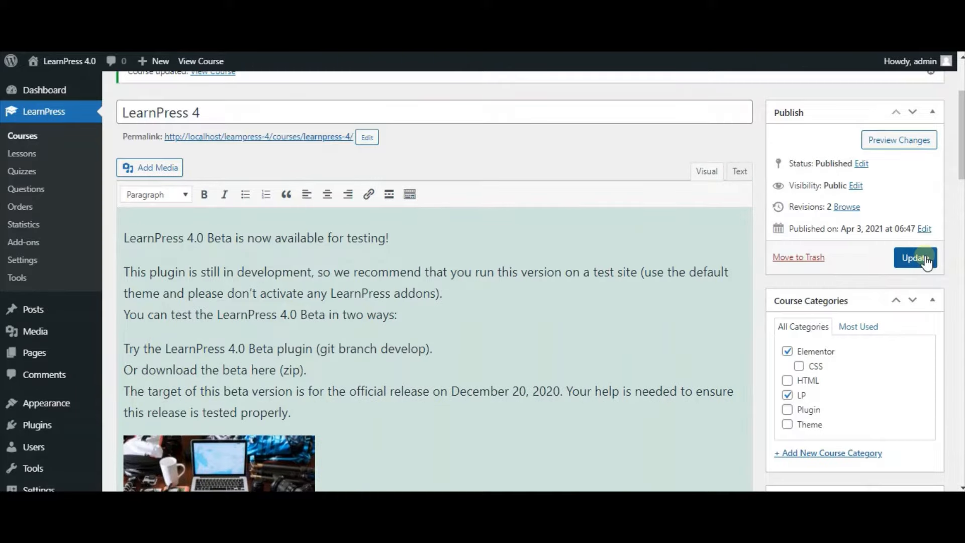
click(925, 257)
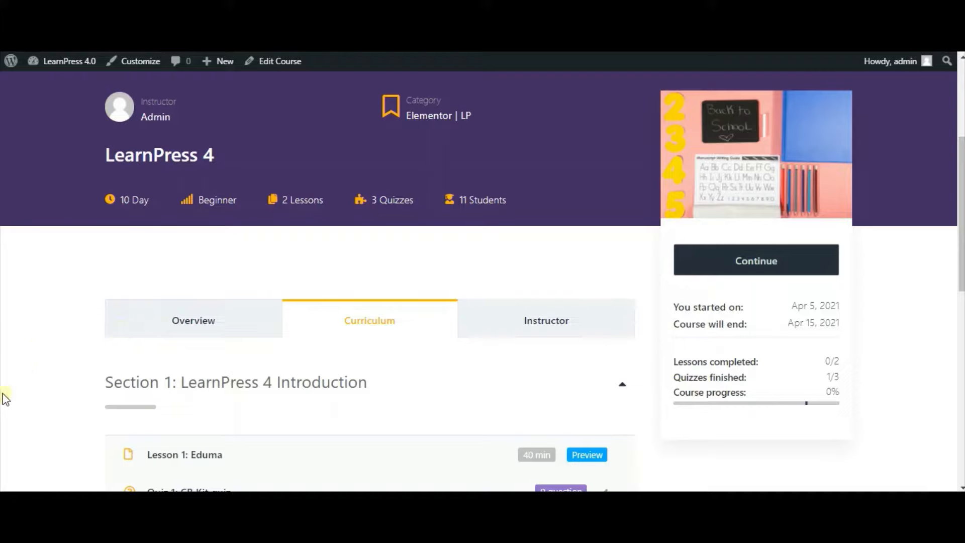
Reload the published course page to check the featured course, and return to the settings in the course editor.
right_click(45, 280)
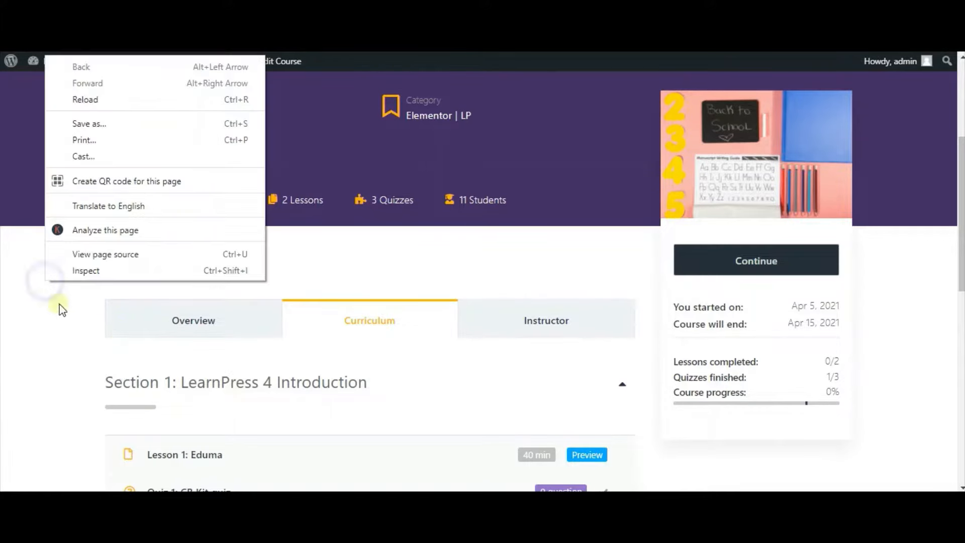
click(110, 108)
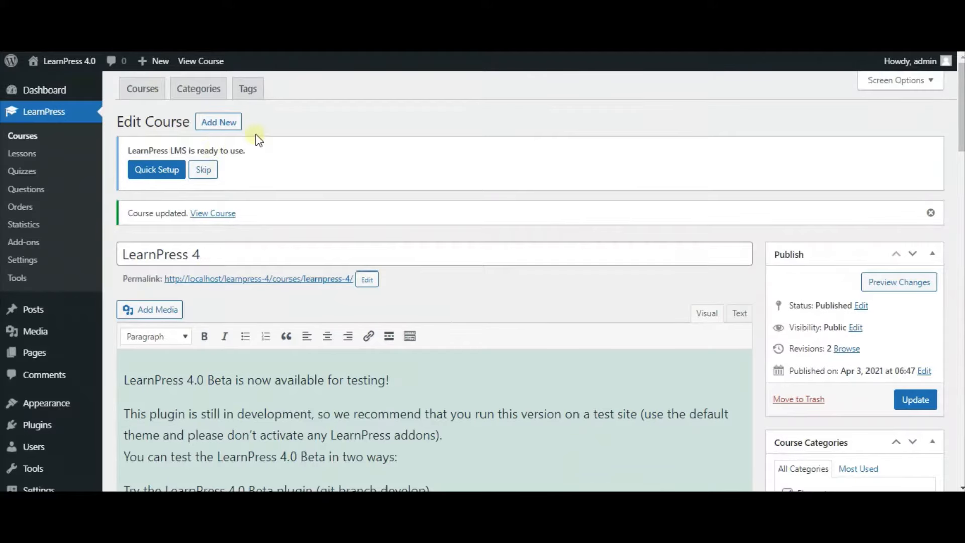
scroll(258, 139, down, 15)
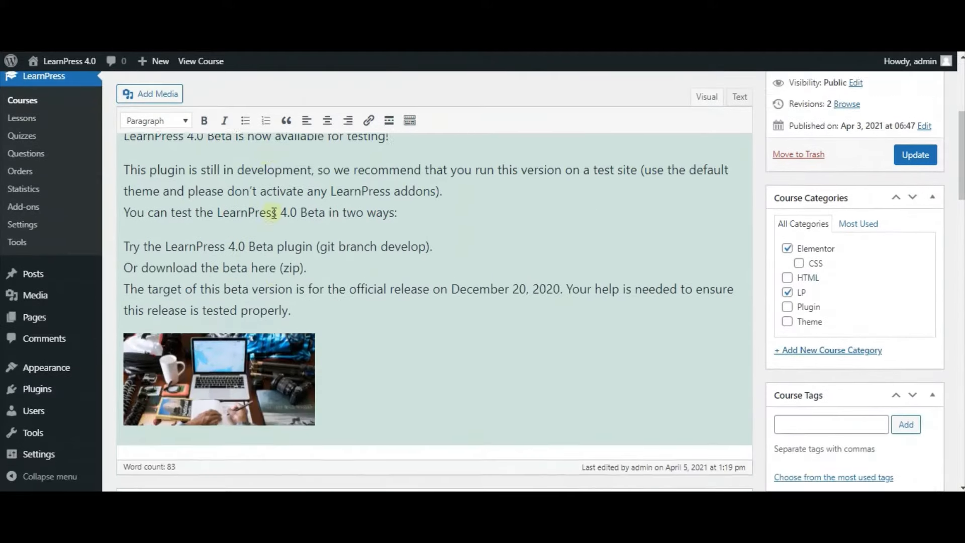
scroll(286, 278, down, 3)
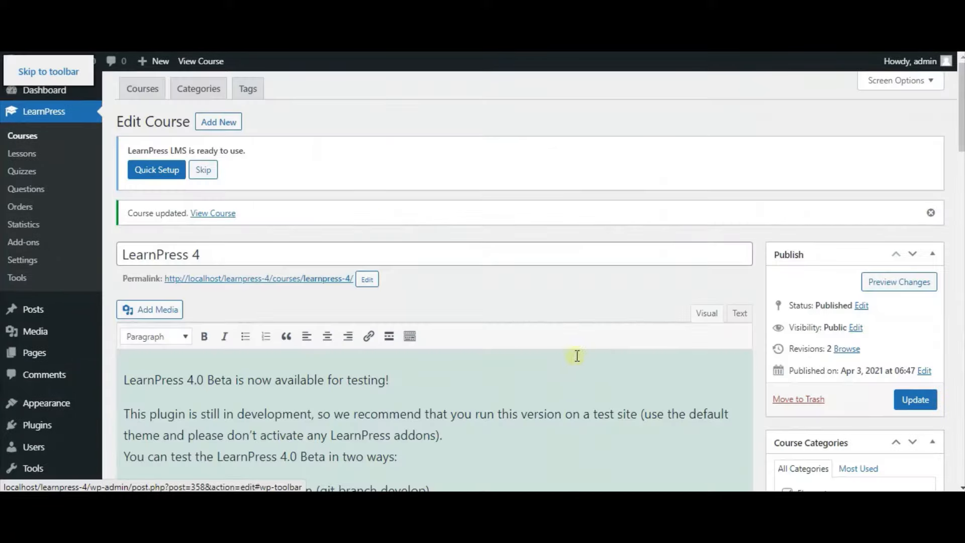
Enter the featured review "A good course for you" in the general course settings and update the course.
scroll(577, 360, down, 10)
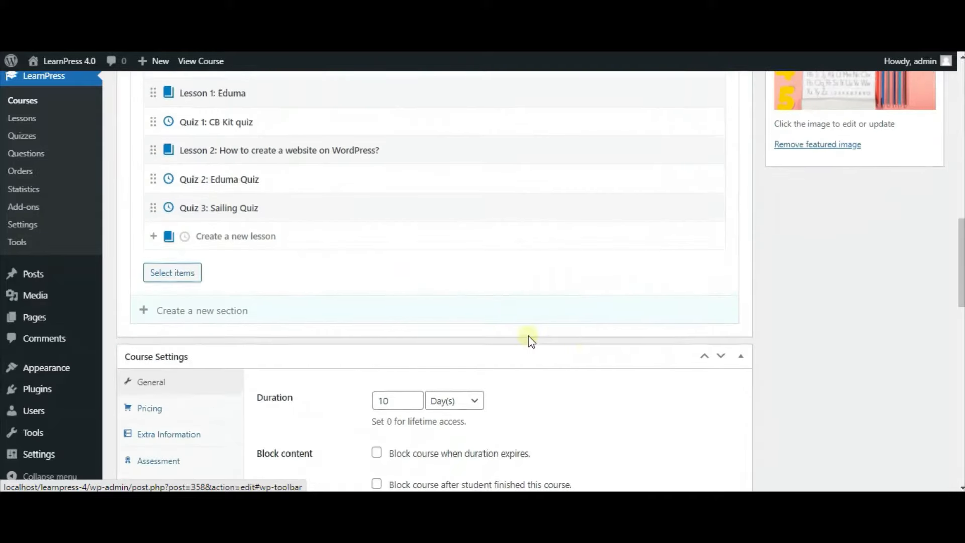
scroll(529, 337, down, 5)
scroll(402, 413, down, 1)
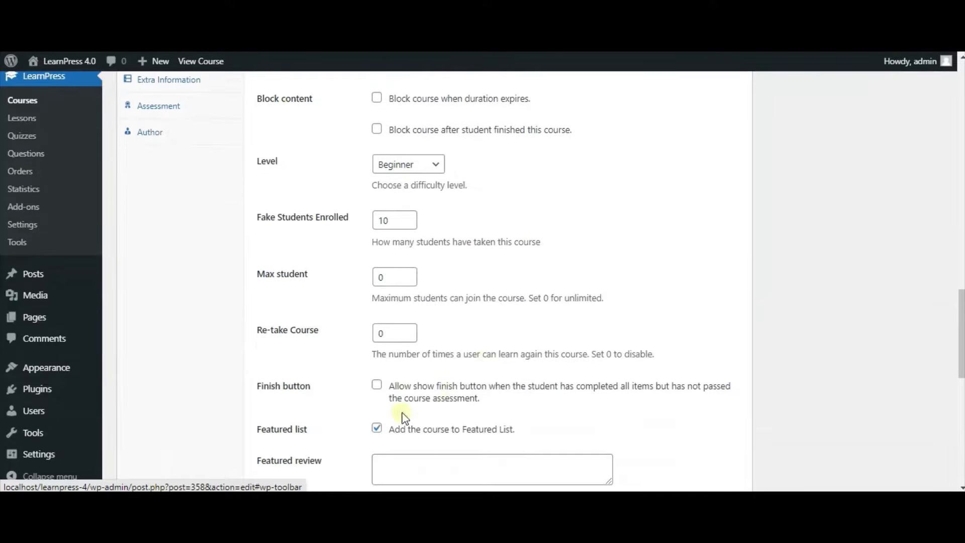
scroll(375, 428, down, 1)
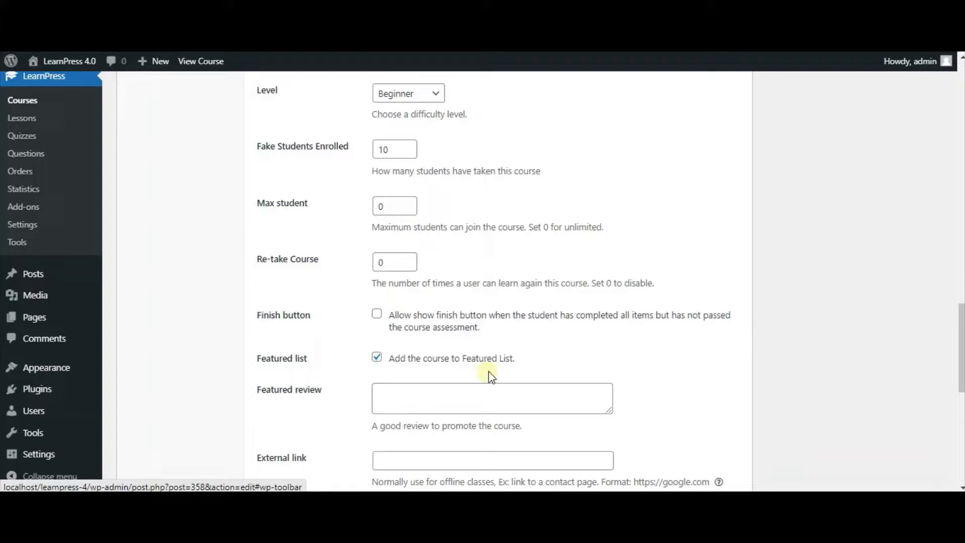
click(463, 387)
text(A g)
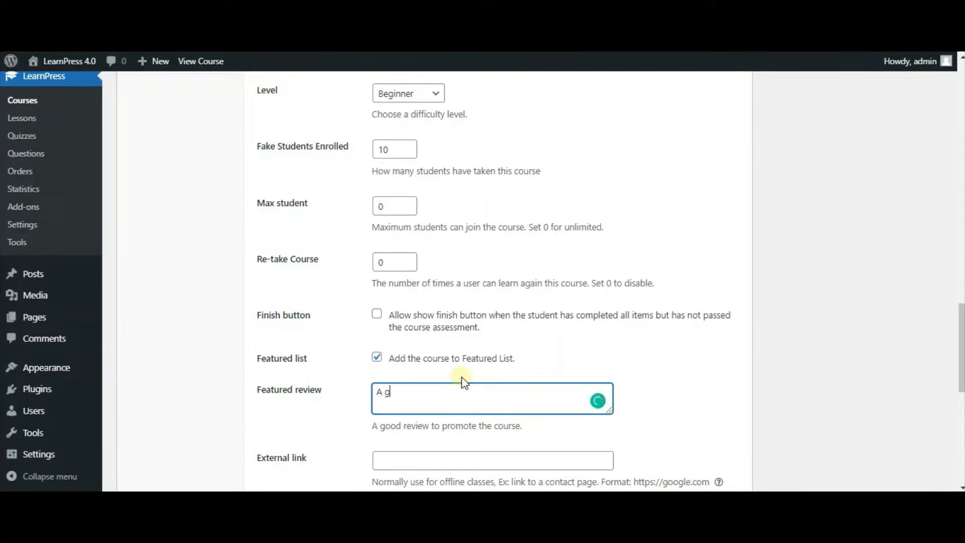
text(ood course for you)
scroll(862, 216, up, 15)
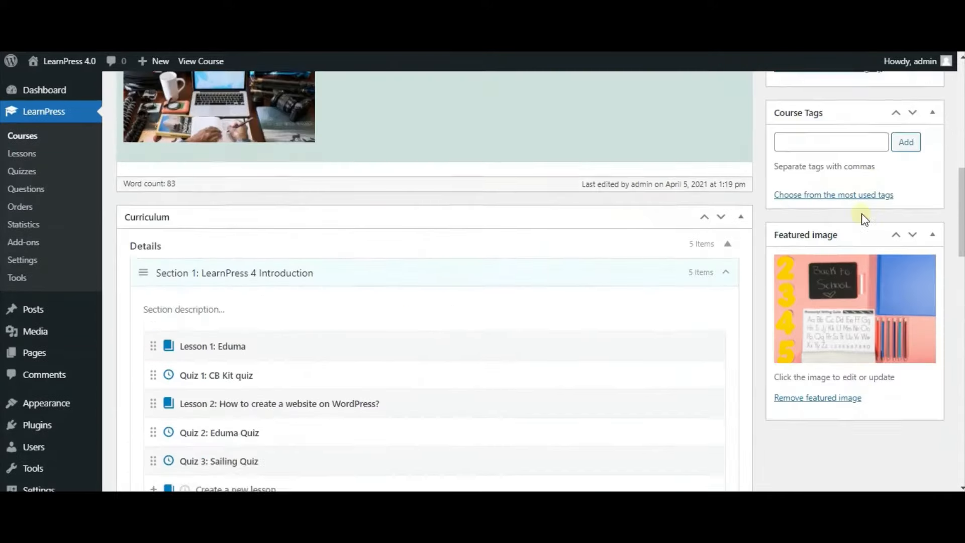
scroll(891, 228, up, 5)
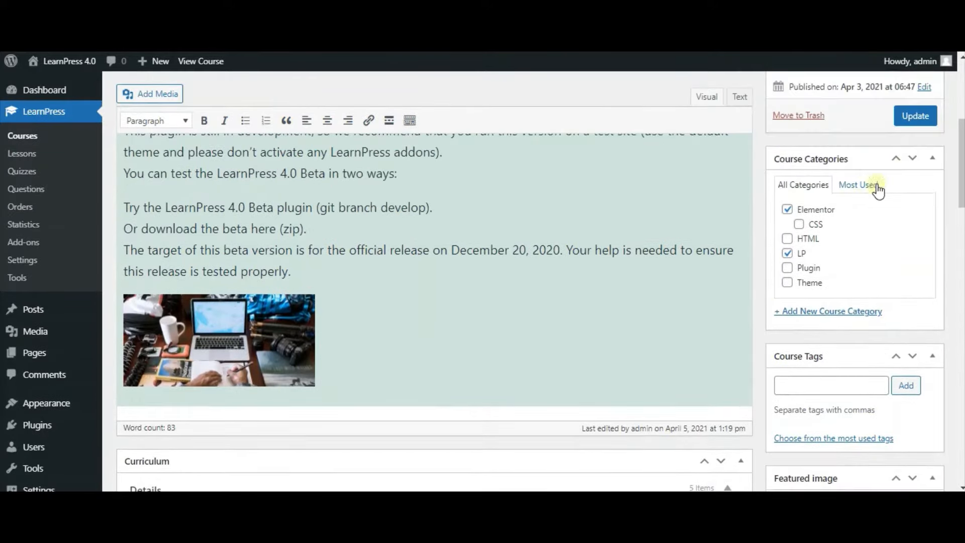
scroll(916, 181, up, 1)
click(915, 255)
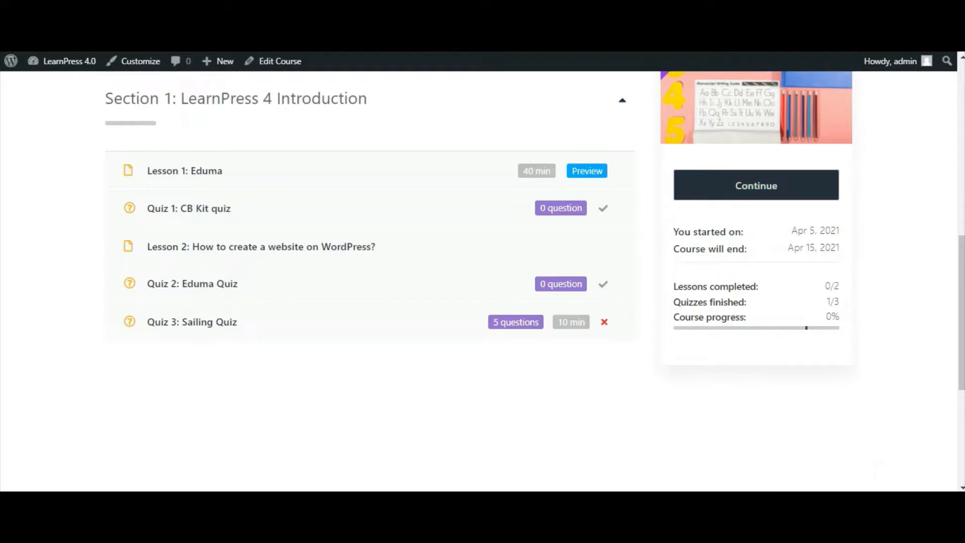
Reload the published course page and check the course sidebar for the featured review.
right_click(3, 214)
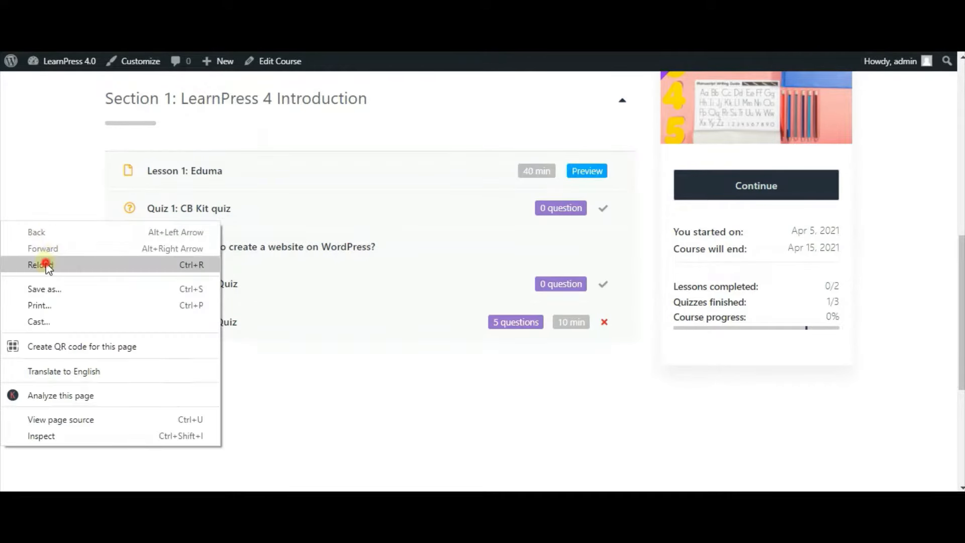
click(45, 264)
click(520, 260)
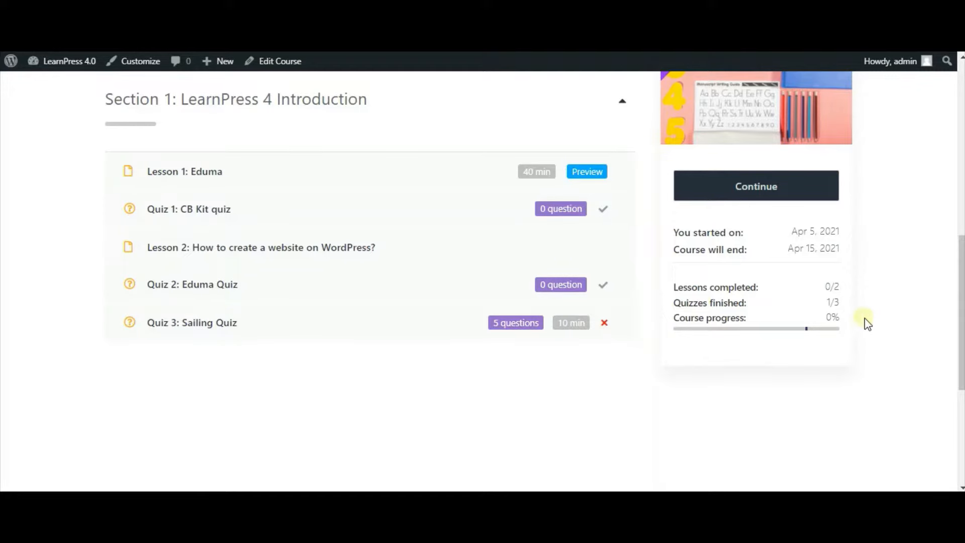
scroll(861, 324, up, 1)
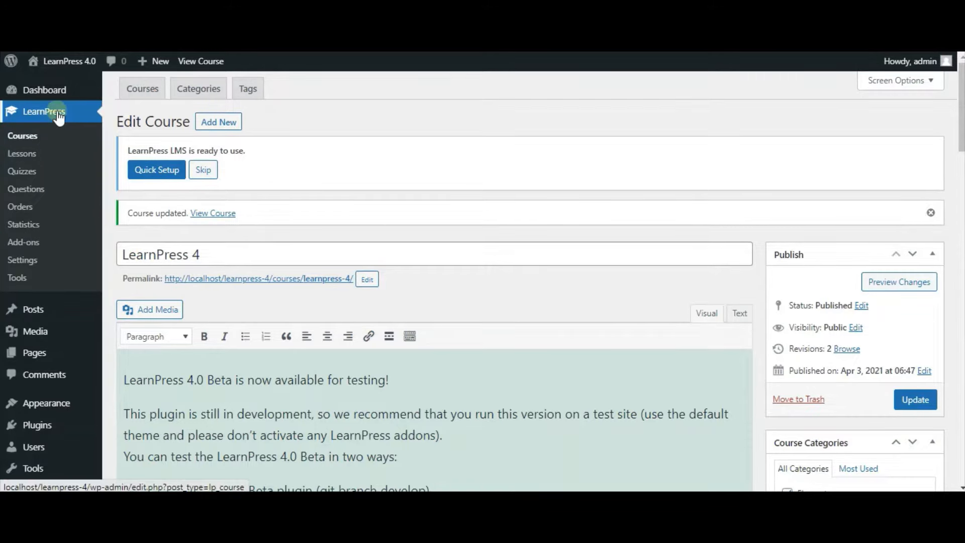
Move the completed order for the LearnPress 4 course to the trash in the LearnPress orders list.
click(32, 214)
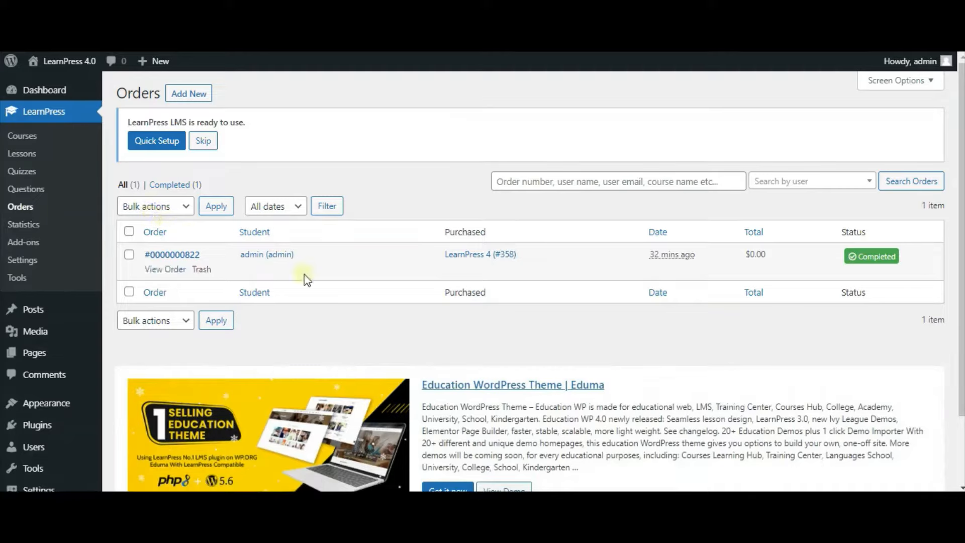
click(130, 233)
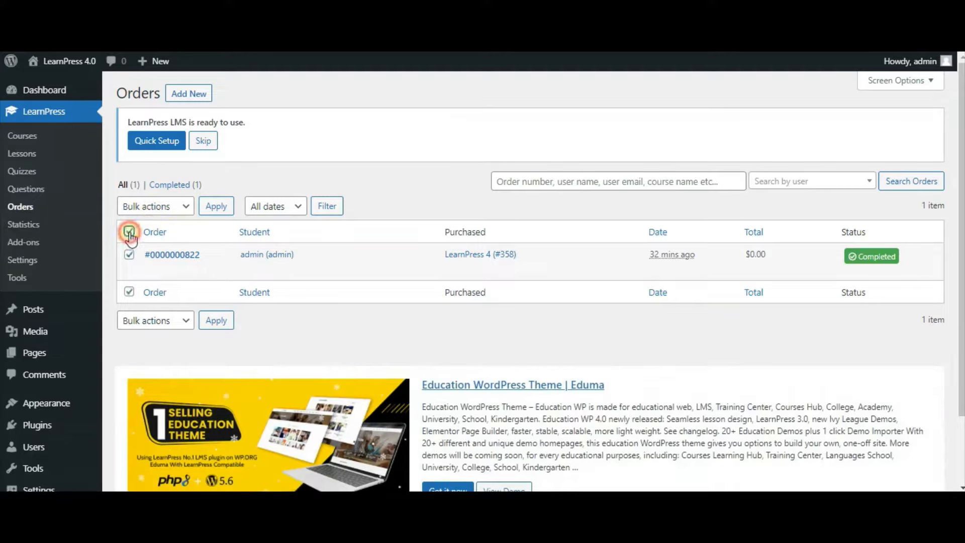
click(173, 209)
click(170, 249)
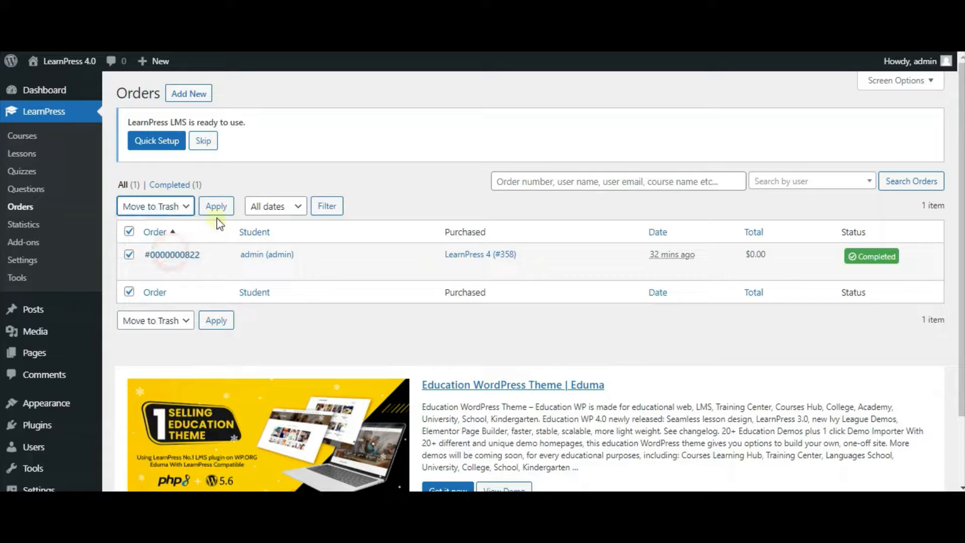
click(214, 207)
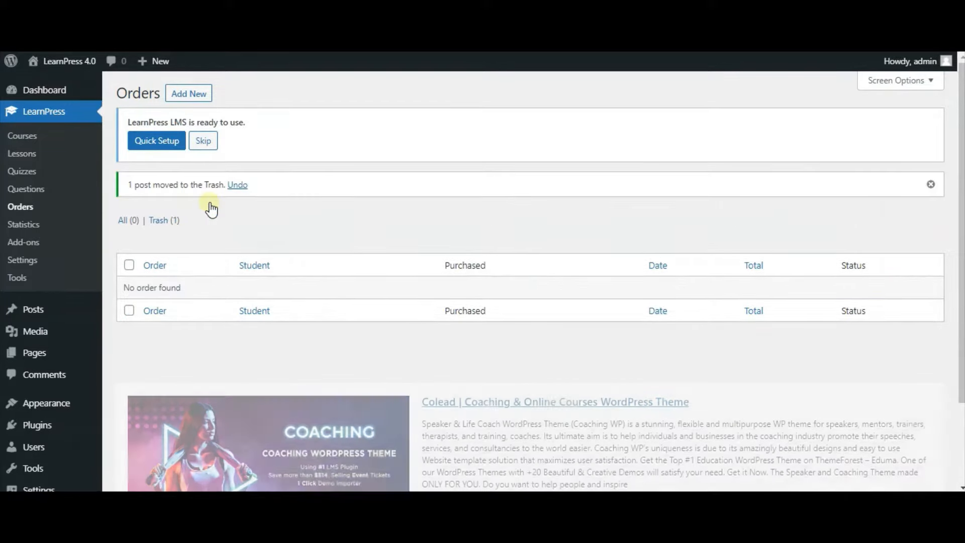
Permanently delete the LearnPress 4 course order from the orders trash.
click(158, 219)
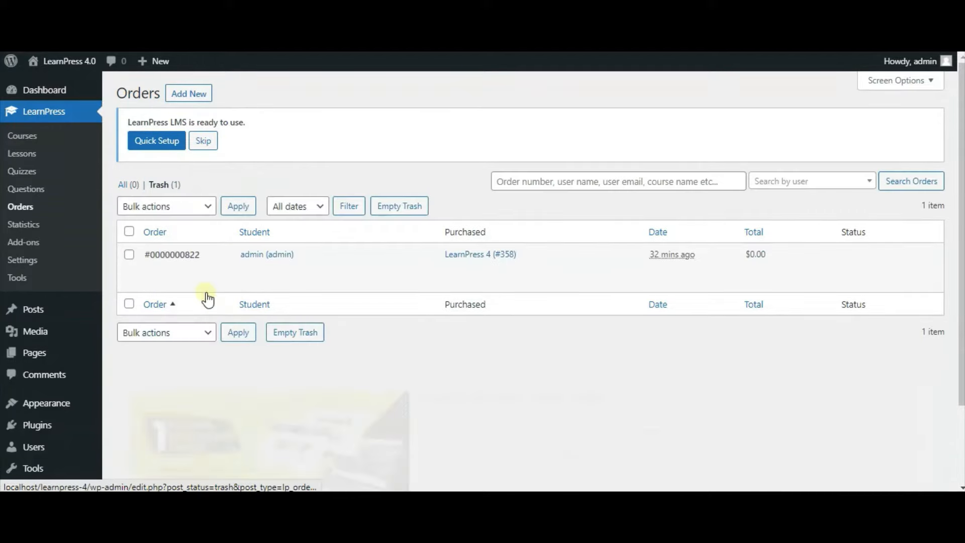
click(129, 254)
click(158, 206)
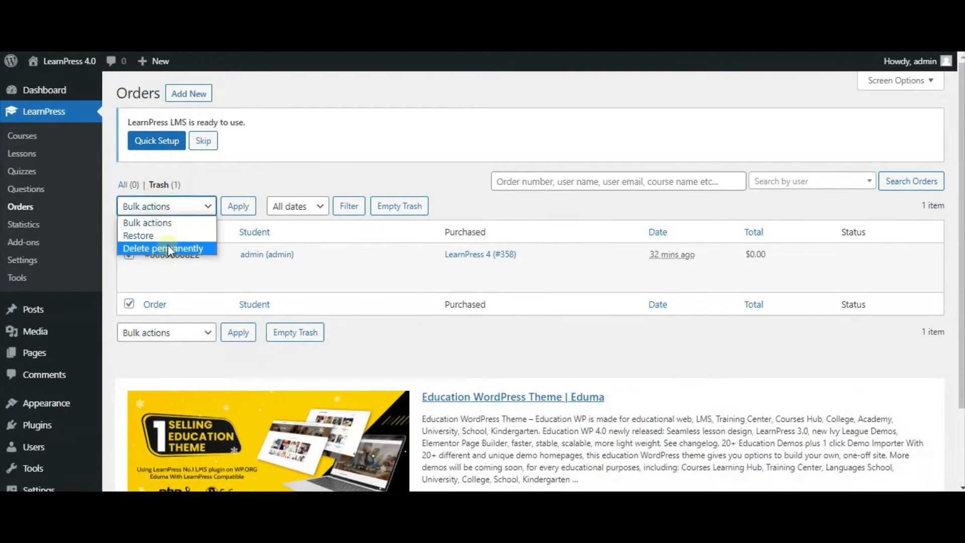
click(162, 248)
click(238, 206)
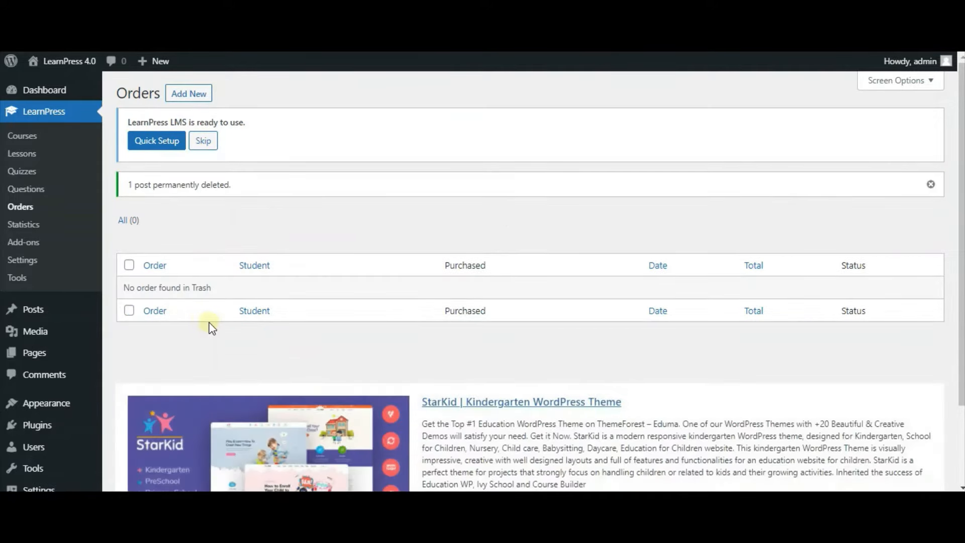
Open the LearnPress 4 course for editing from the courses list.
click(26, 137)
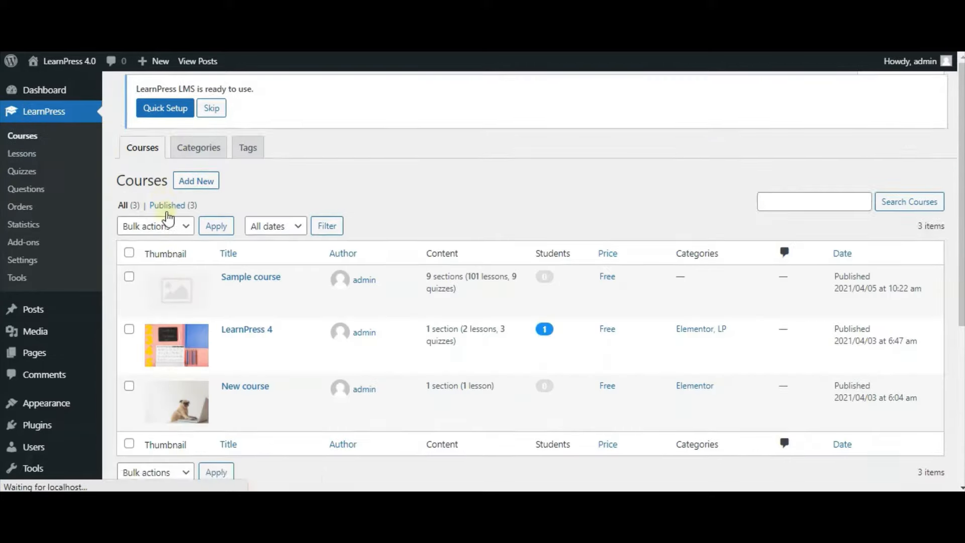
mouse_move(257, 373)
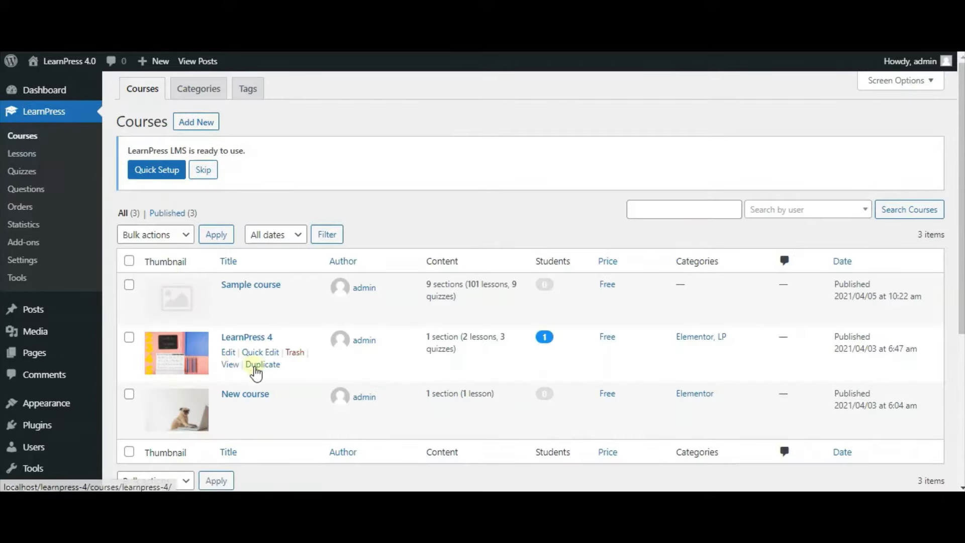
click(228, 353)
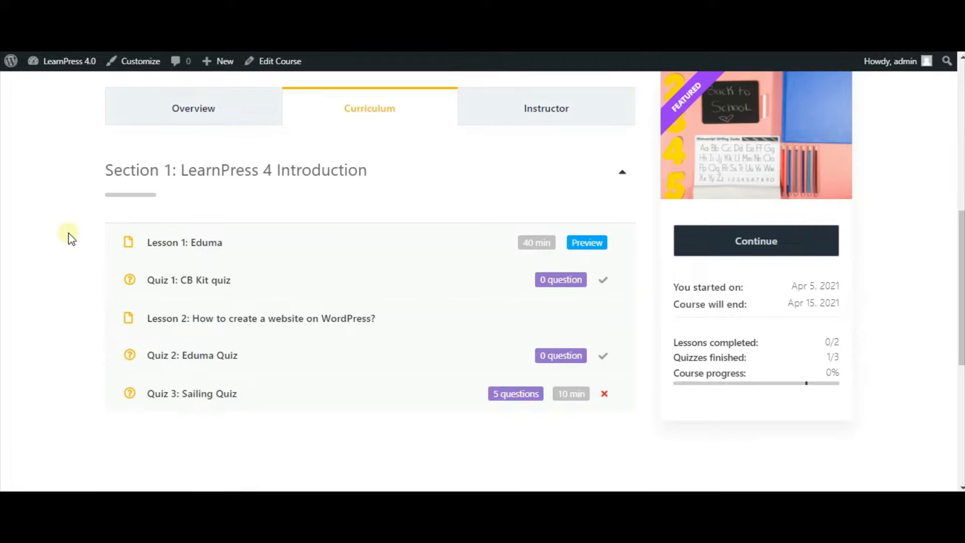
Reload the published course page and compare its sidebar with the featured review entered in the course settings.
right_click(3, 185)
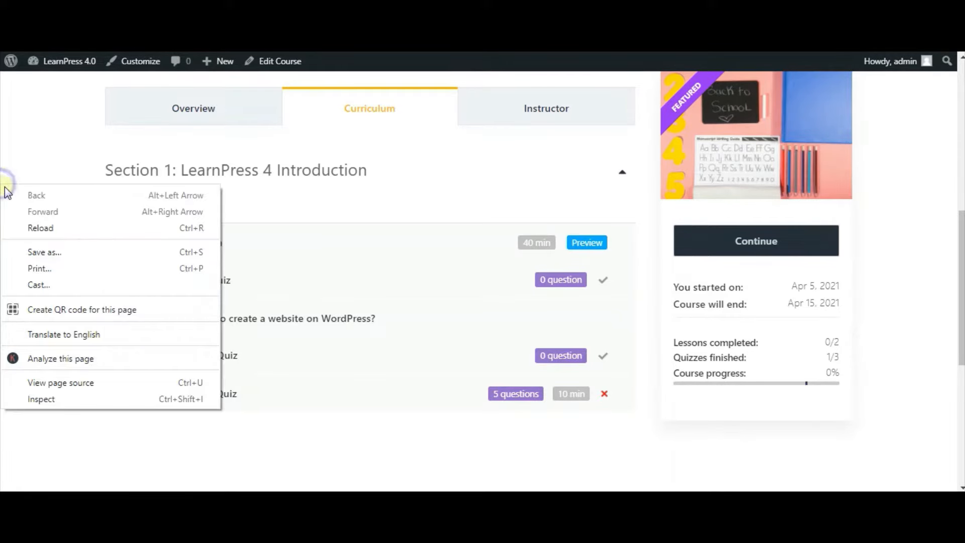
click(50, 227)
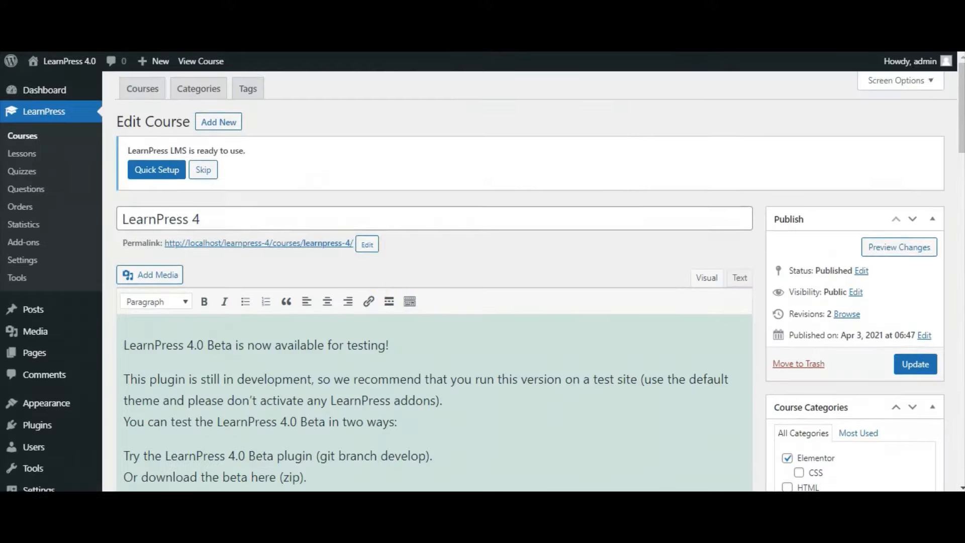
scroll(395, 318, down, 10)
scroll(396, 317, down, 10)
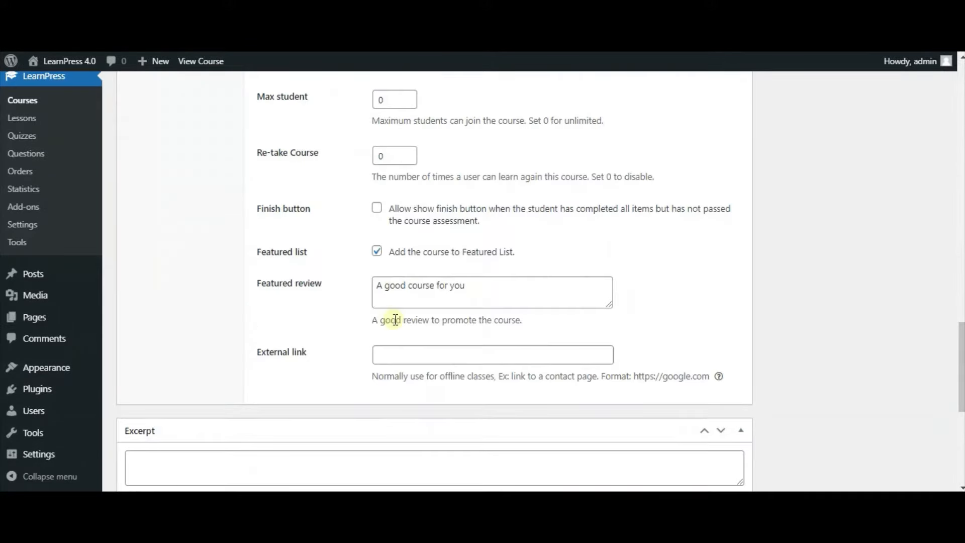
scroll(394, 319, up, 2)
scroll(377, 319, down, 2)
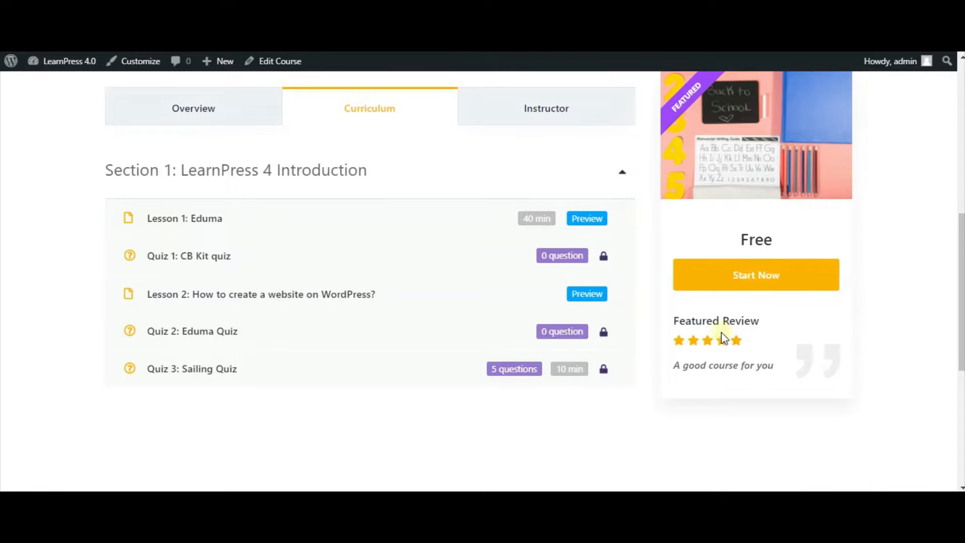
scroll(722, 337, up, 2)
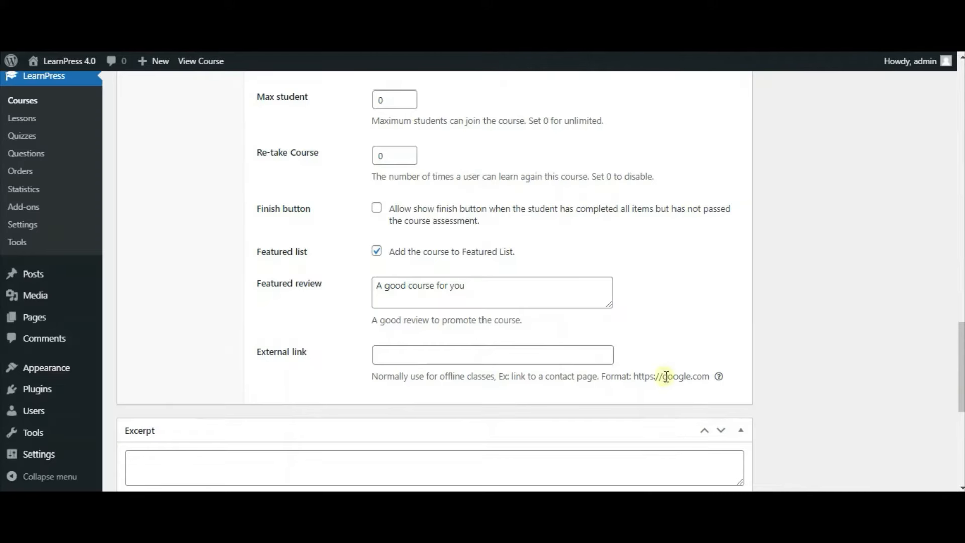
drag(637, 381, 712, 380)
click(710, 389)
drag(636, 376, 708, 382)
key(ctrl+c)
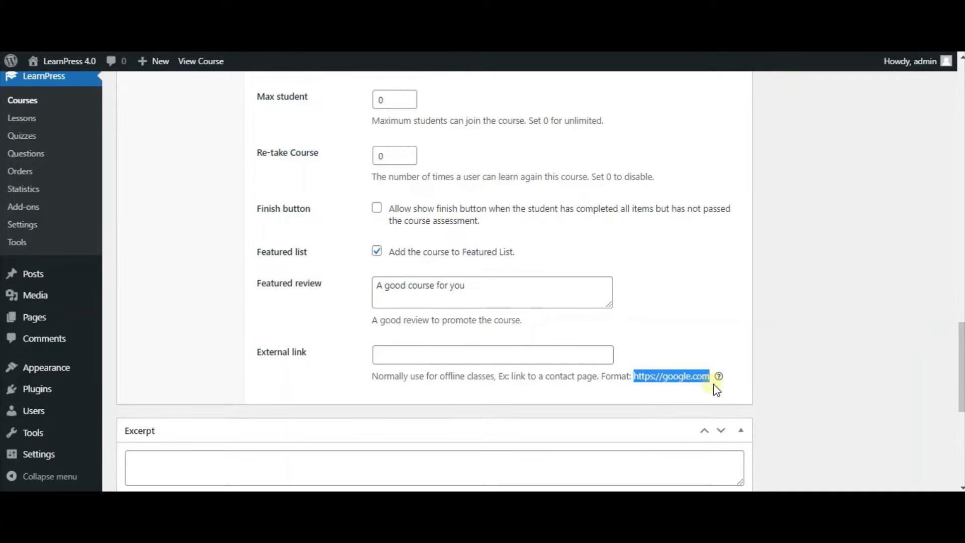
click(459, 352)
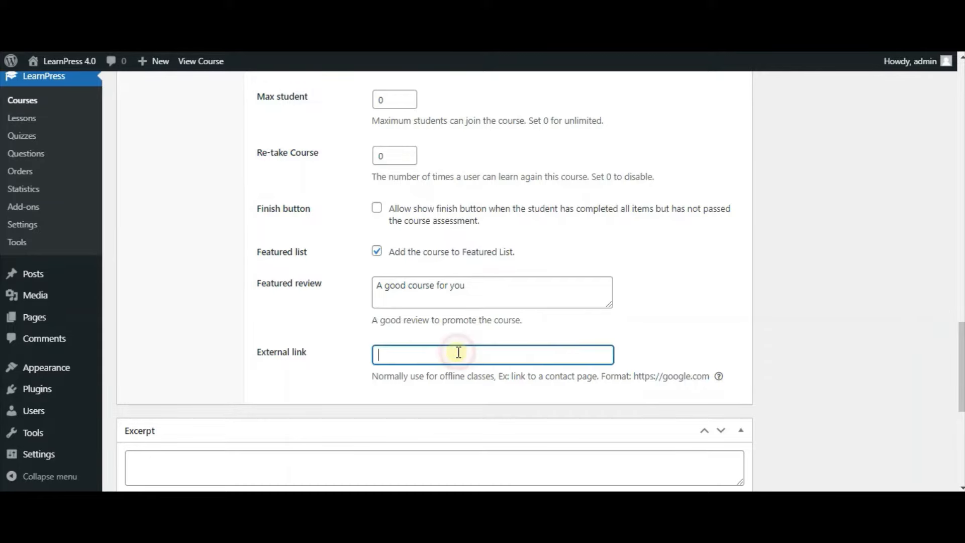
key(ctrl+v)
scroll(400, 253, up, 10)
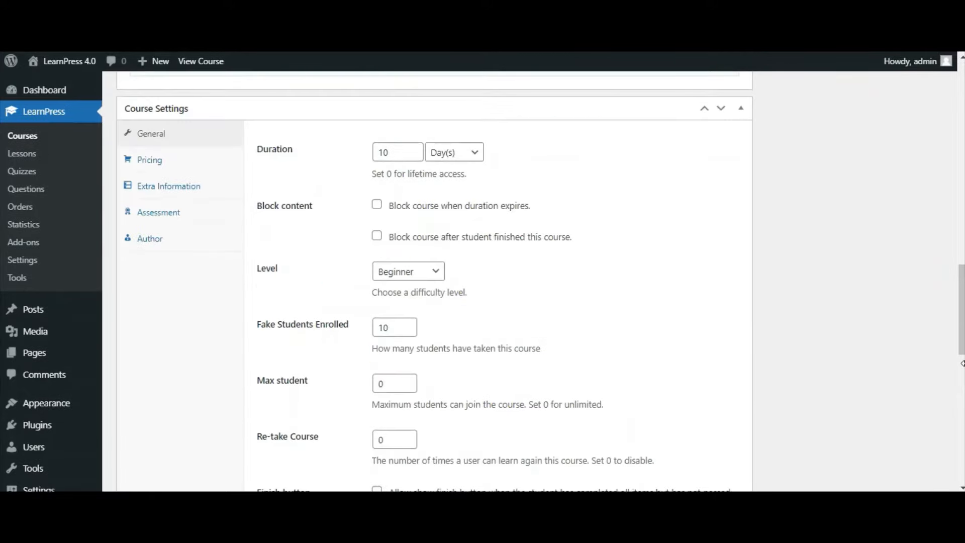
scroll(846, 318, up, 10)
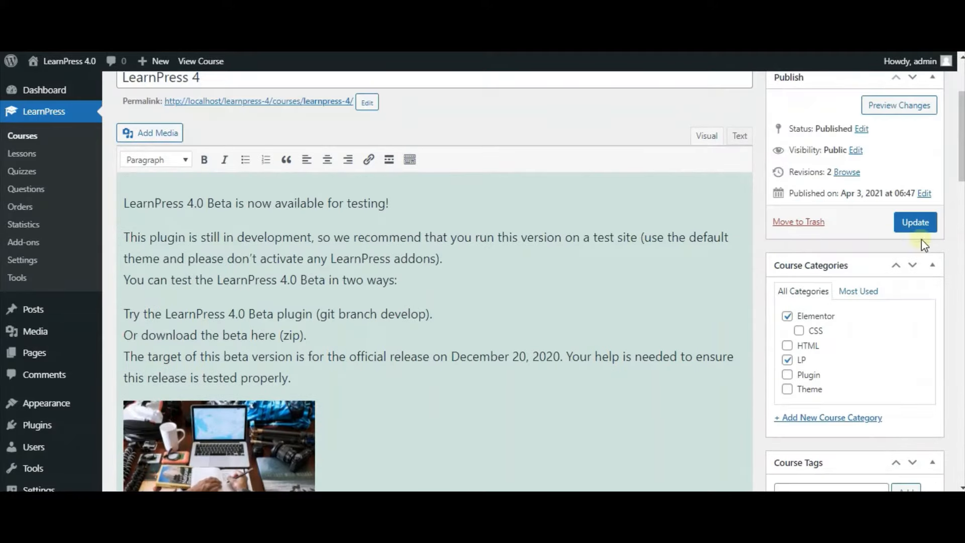
click(921, 227)
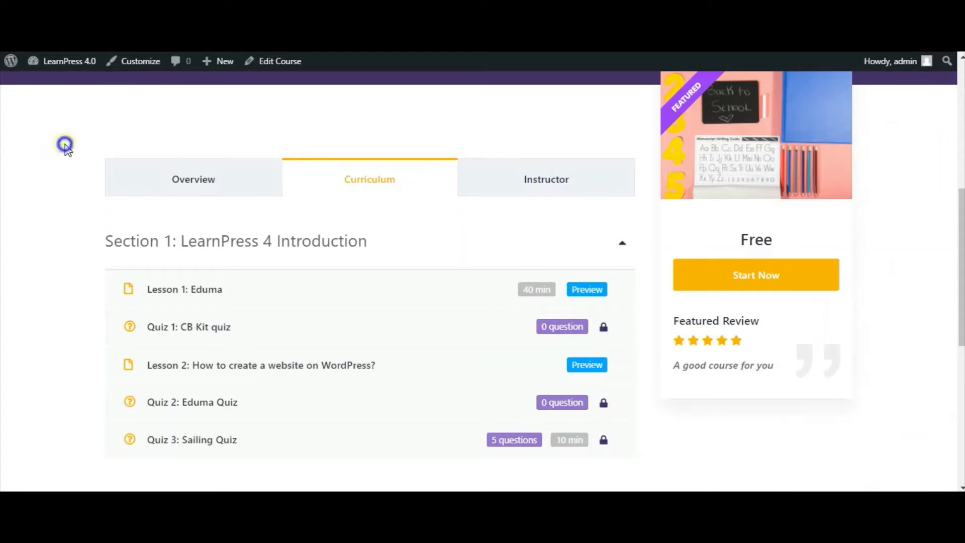
Reload the published course page and try the external link through its More Info button.
right_click(65, 146)
click(86, 187)
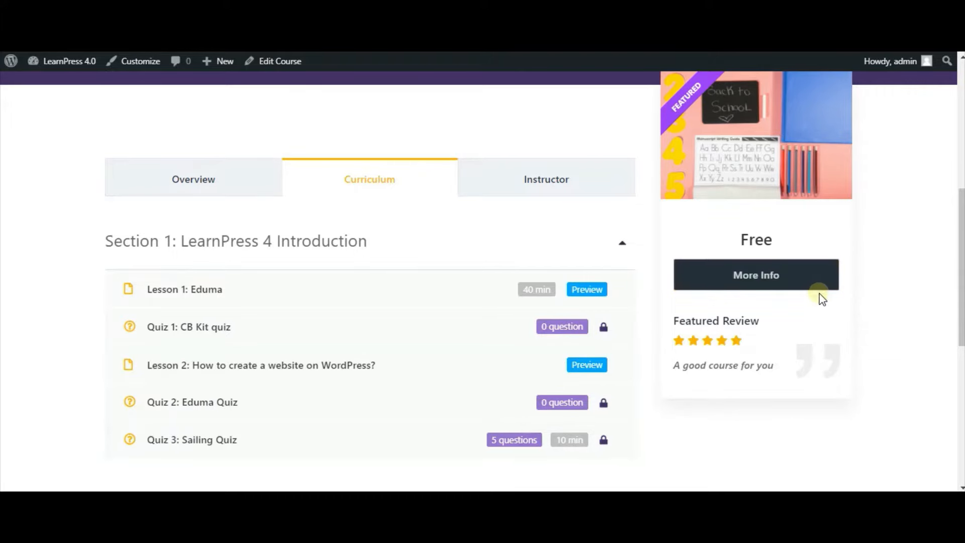
click(786, 287)
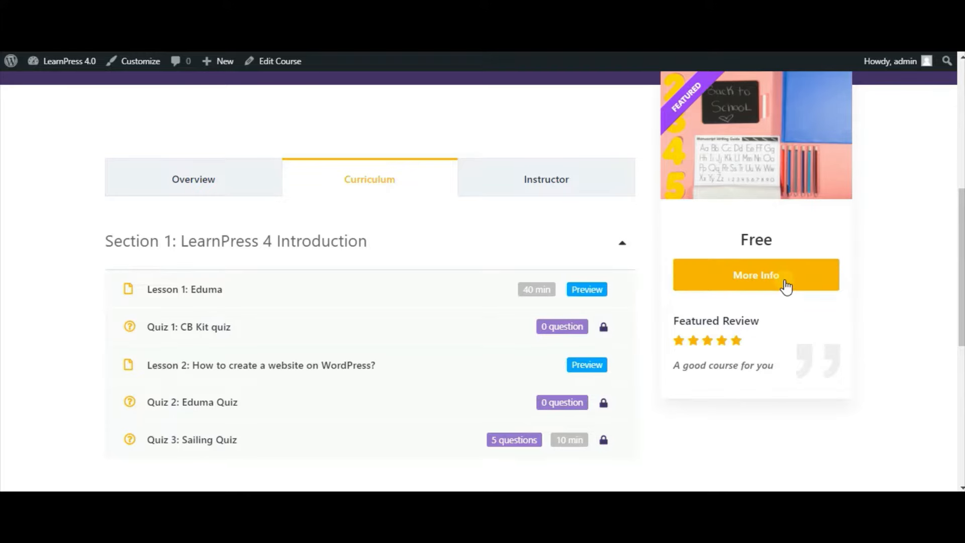
click(786, 286)
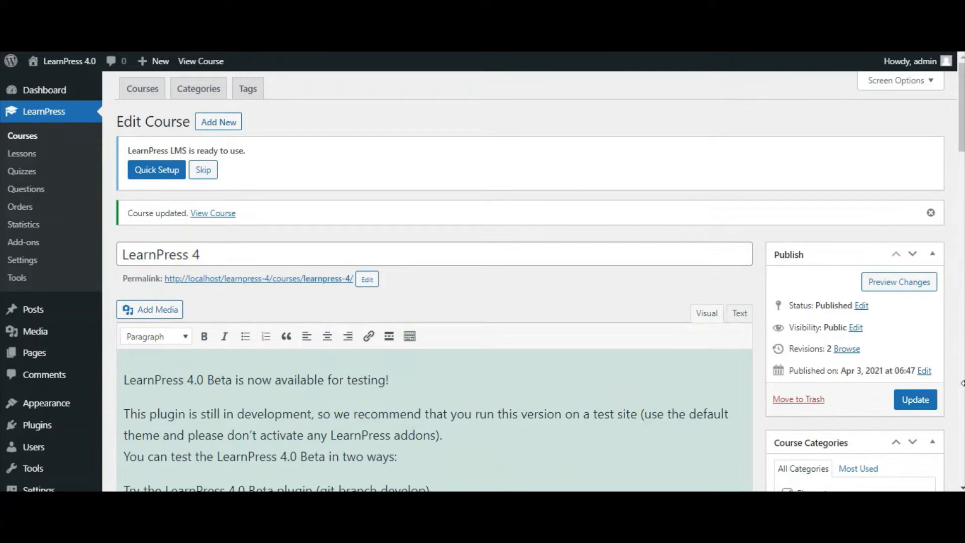
Set the course's regular price to 80 and its sale price to 69 in the course pricing settings.
scroll(769, 347, down, 3)
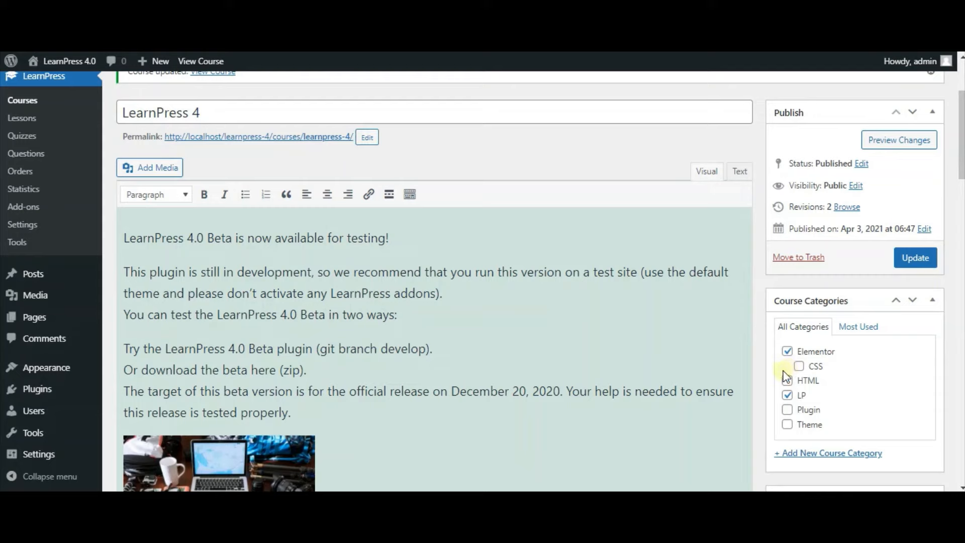
scroll(330, 302, down, 10)
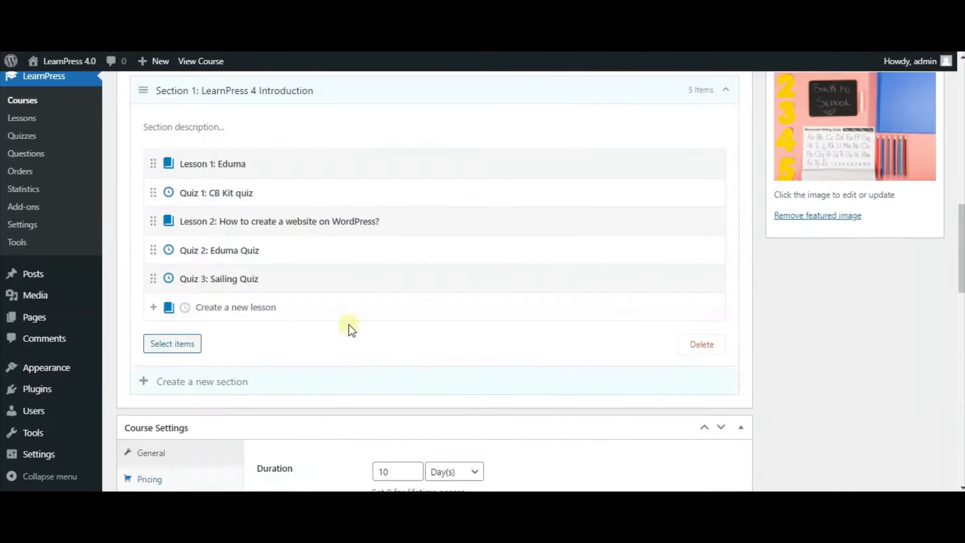
scroll(351, 330, down, 4)
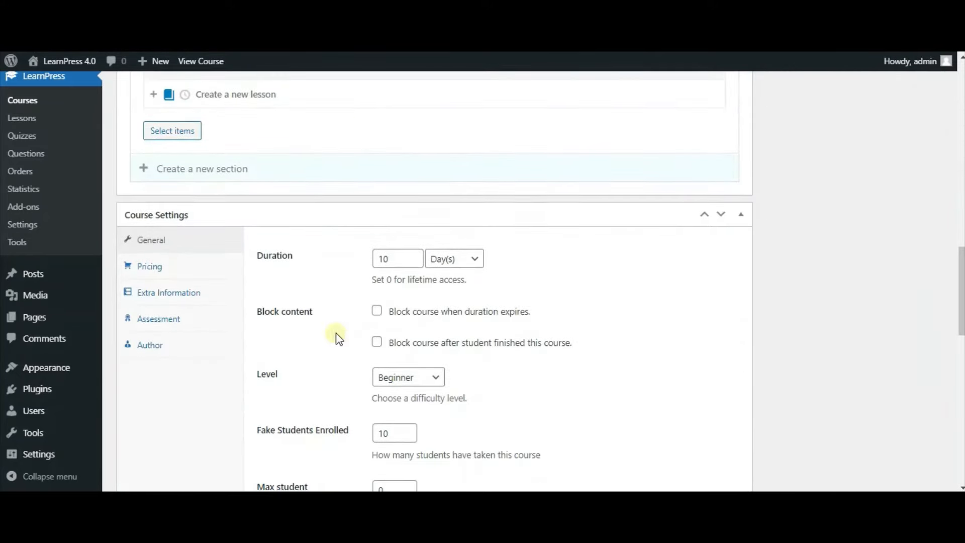
click(149, 275)
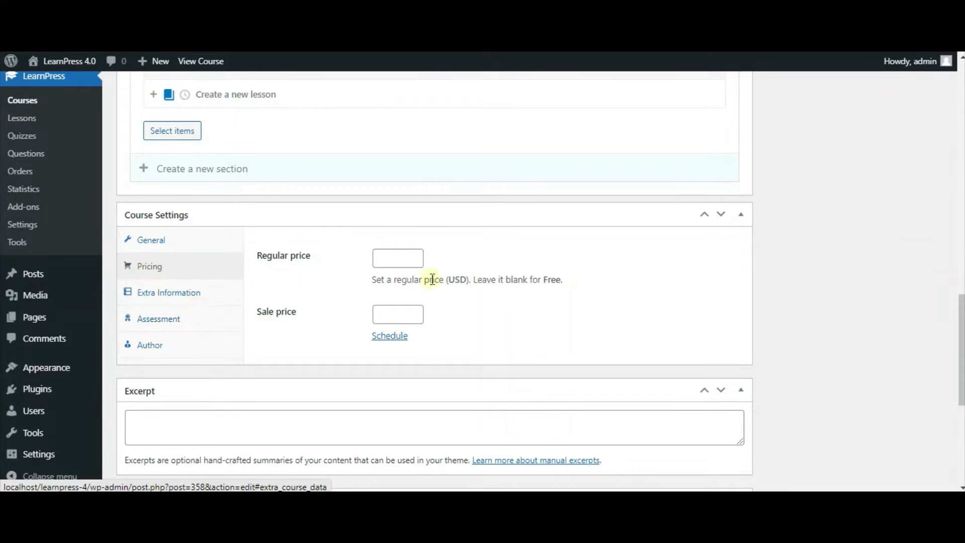
click(392, 257)
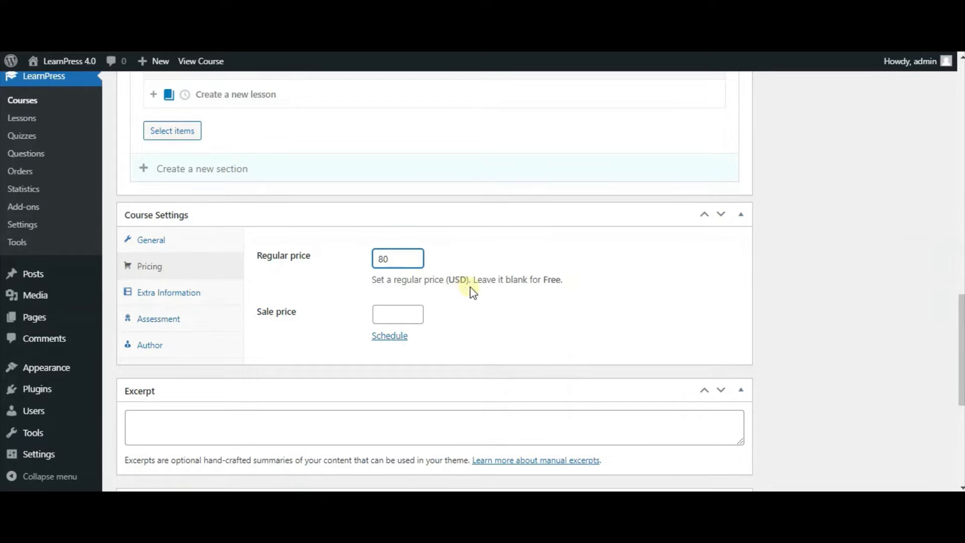
click(384, 317)
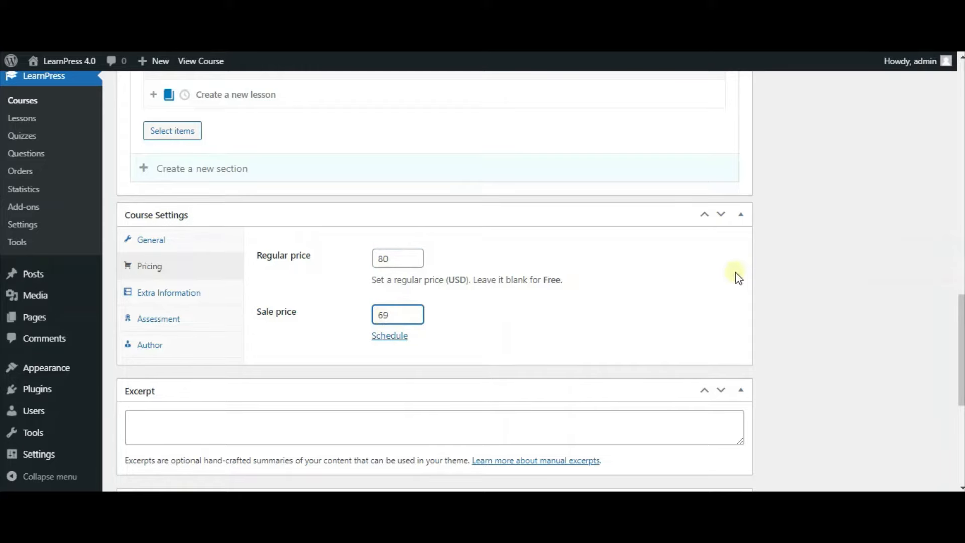
Update the course and reload its published page to check the new pricing.
scroll(795, 249, up, 12)
click(924, 187)
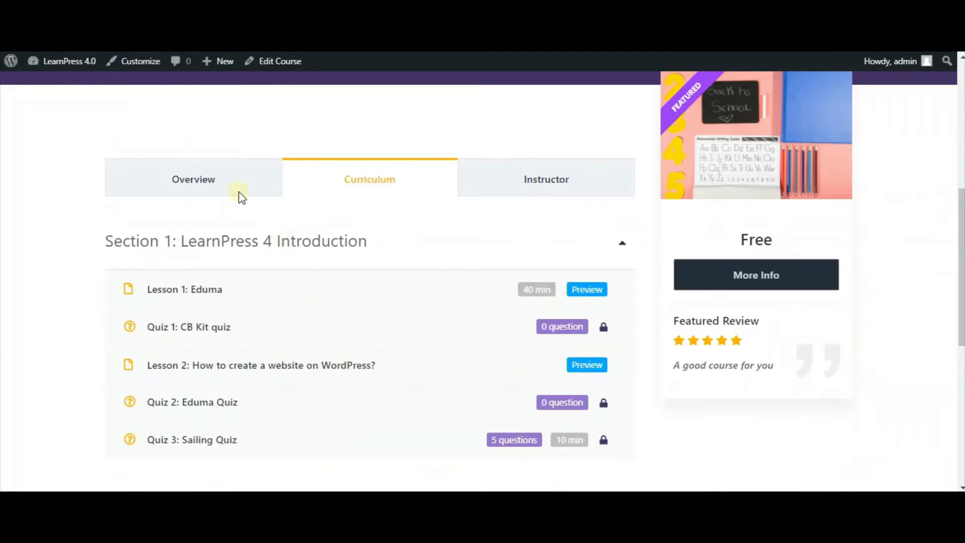
right_click(152, 118)
click(200, 155)
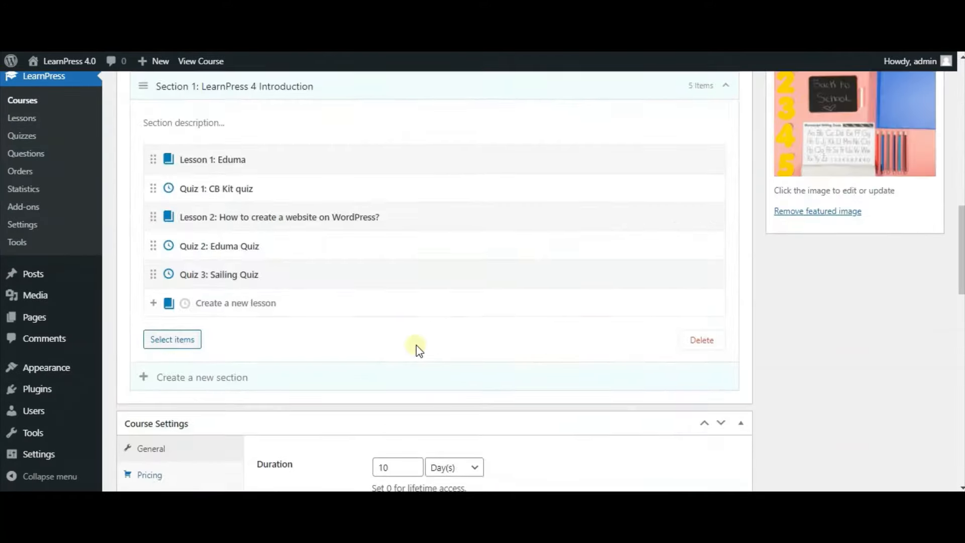
Add the requirement "All", the target audience "Child" and the key feature "CSS" to the course's extra information.
scroll(418, 349, down, 5)
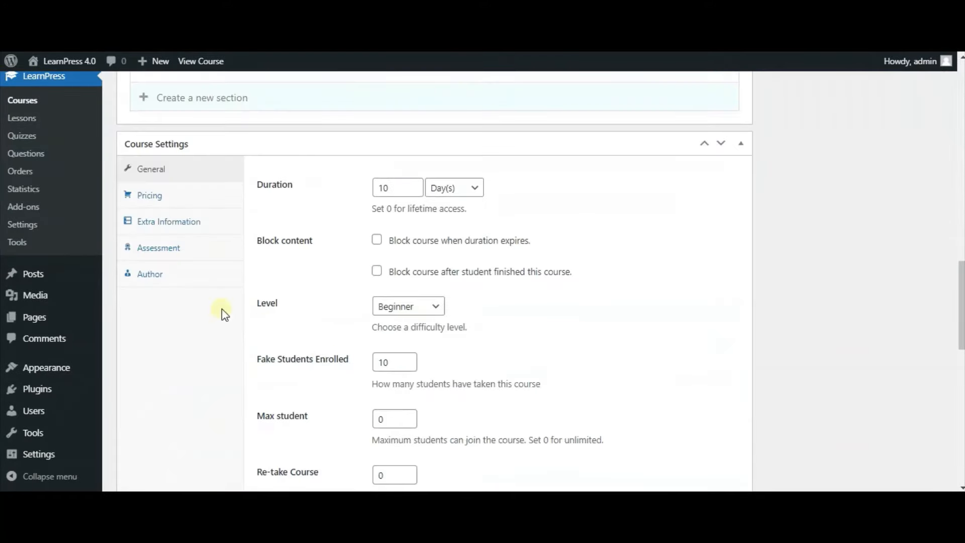
click(172, 222)
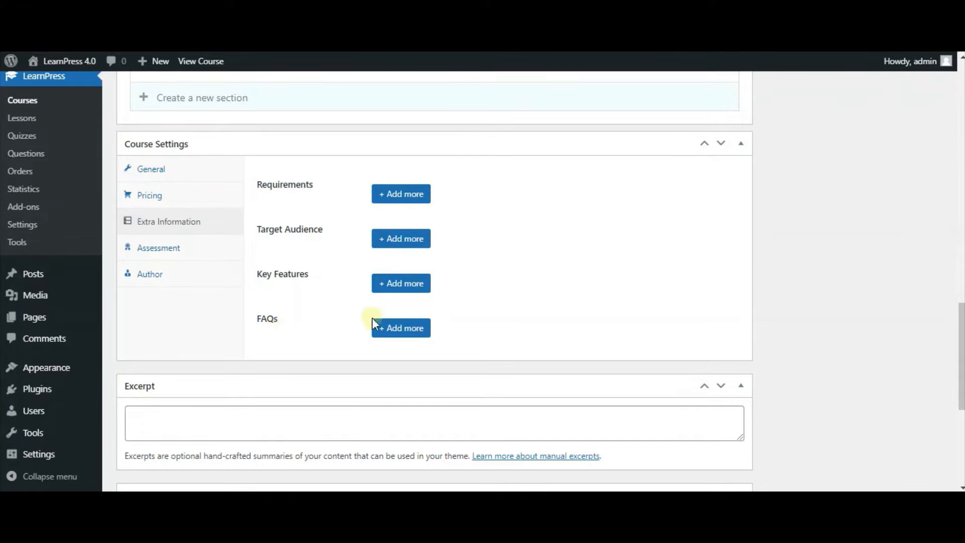
click(416, 198)
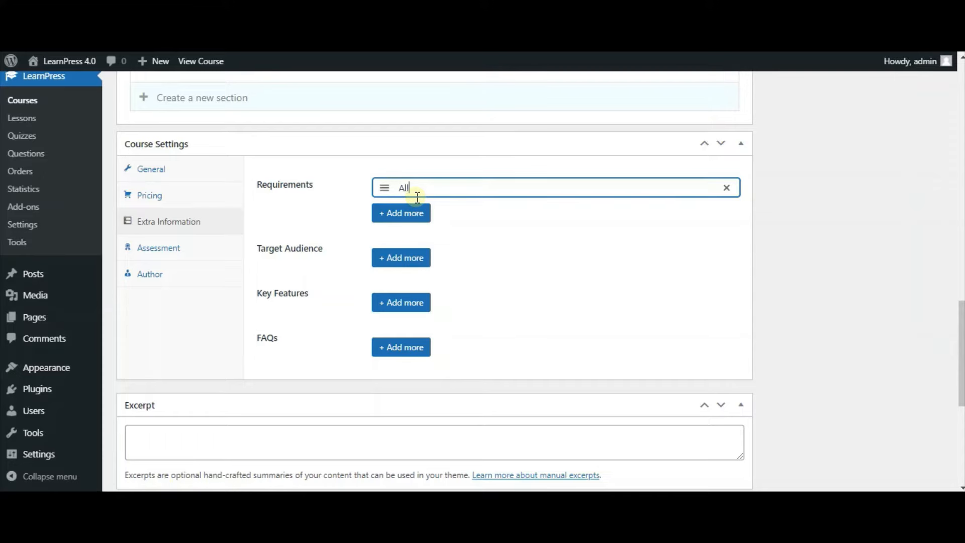
text(All)
click(402, 258)
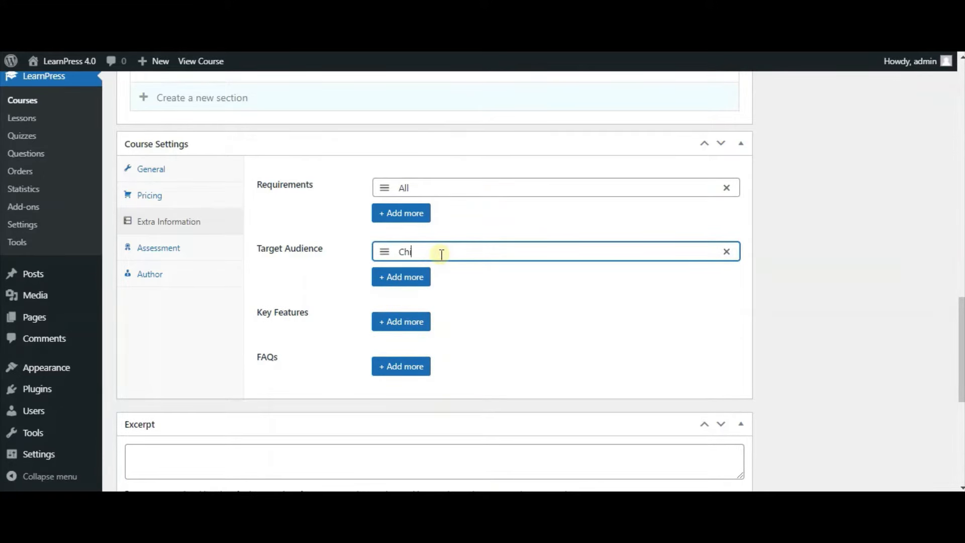
click(415, 326)
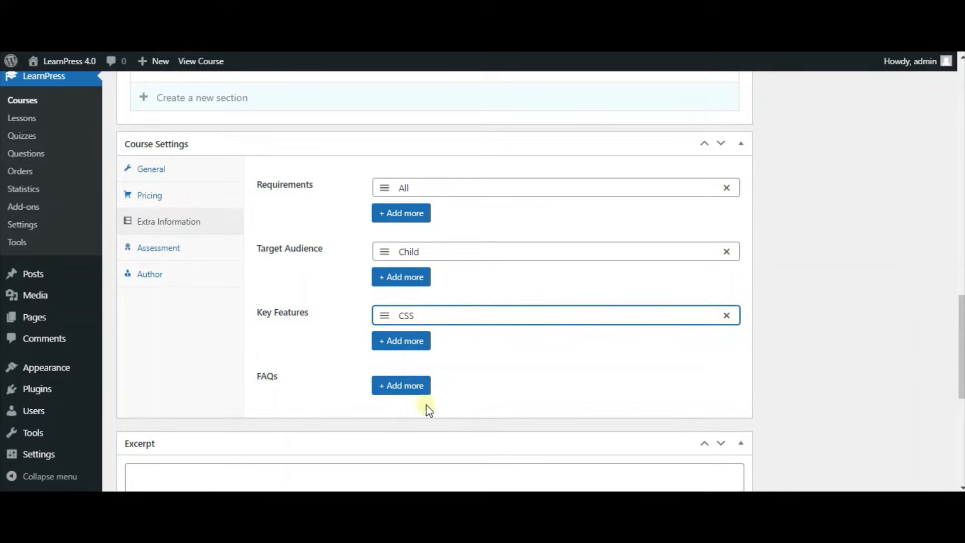
Add an FAQ to the course with the title "Can I get a certificate after I passed the course?" copied from the text notes.
click(413, 390)
key(alt+Tab)
scroll(633, 444, down, 2)
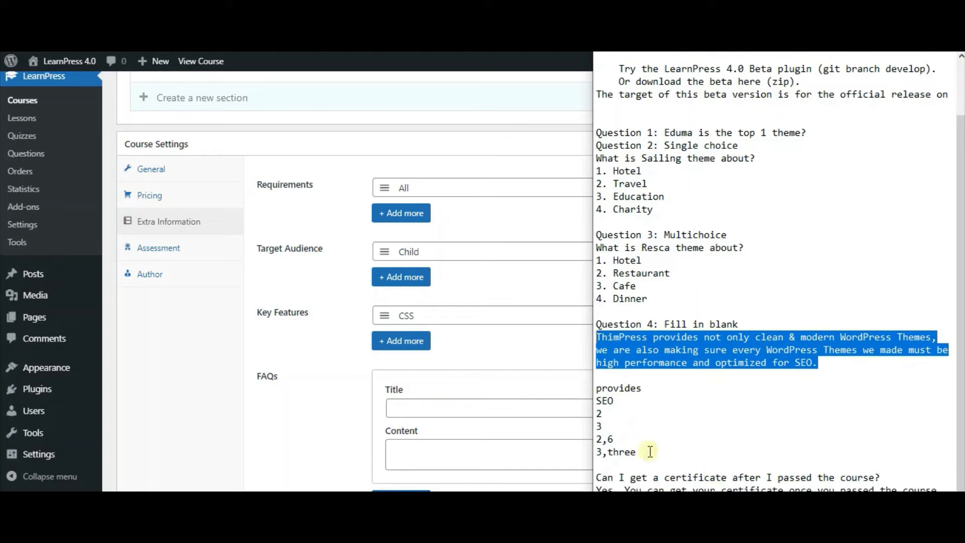
drag(889, 479, 596, 478)
click(595, 478)
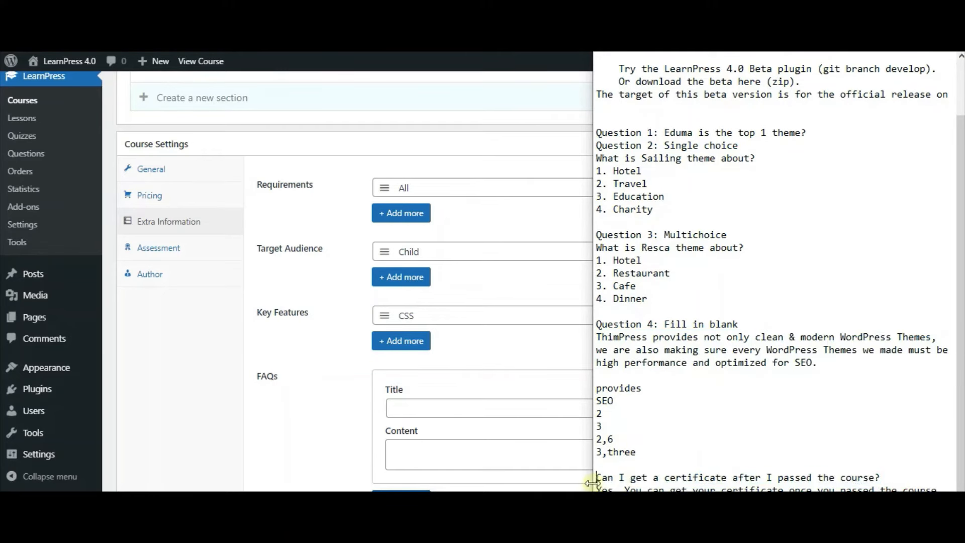
shift+click(890, 478)
key(ctrl+c)
click(532, 407)
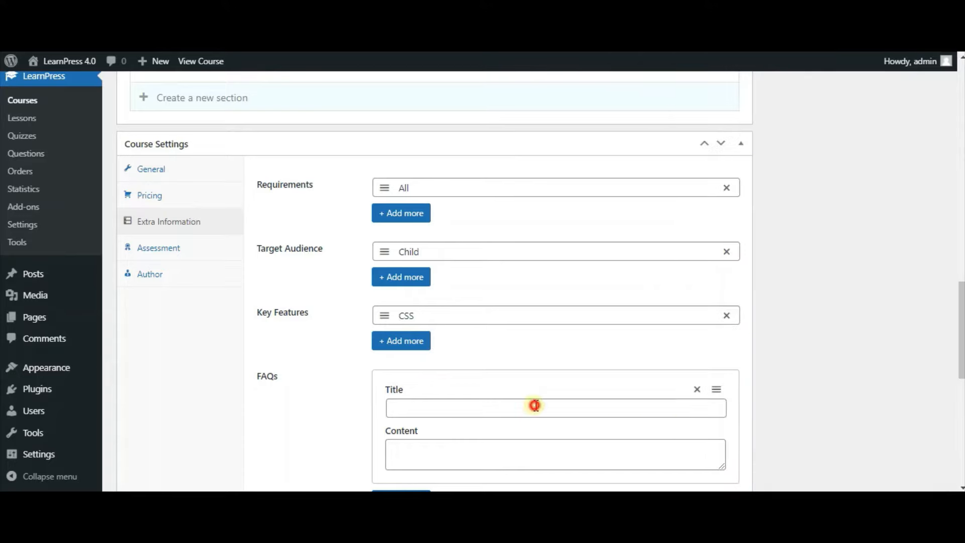
key(ctrl+v)
Fill the FAQ's content with "Yes. You can get your certificate once you passed the course" copied from the text notes.
scroll(727, 422, down, 3)
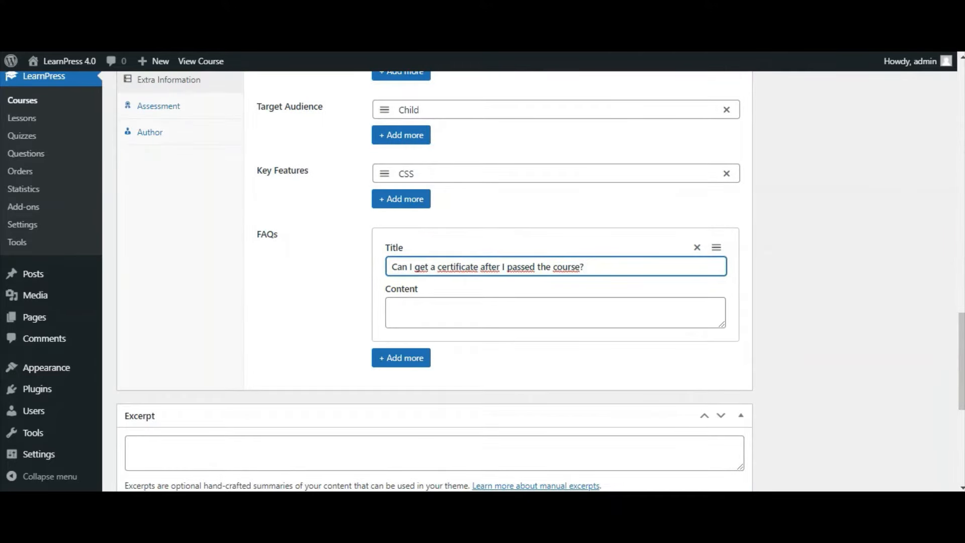
key(alt+Tab)
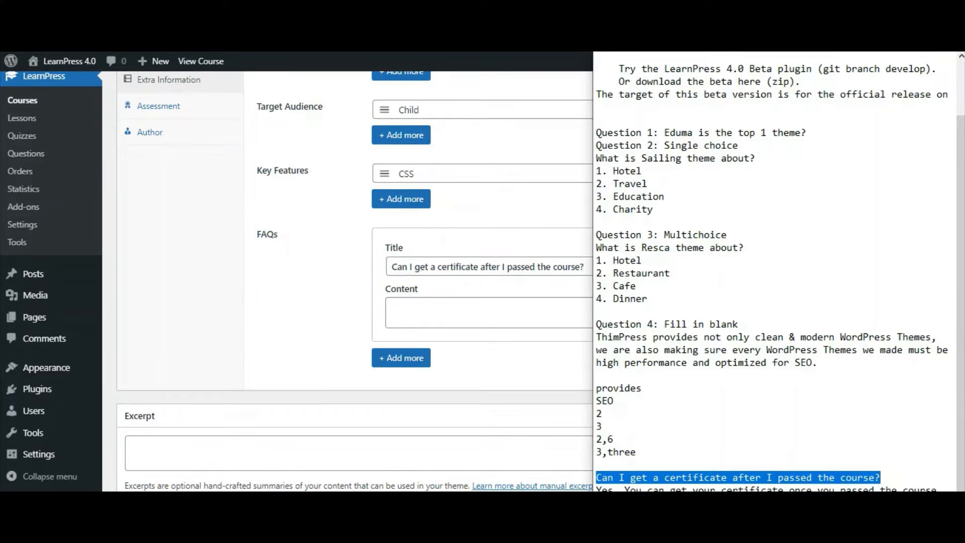
drag(875, 34, 869, 6)
drag(939, 459, 593, 462)
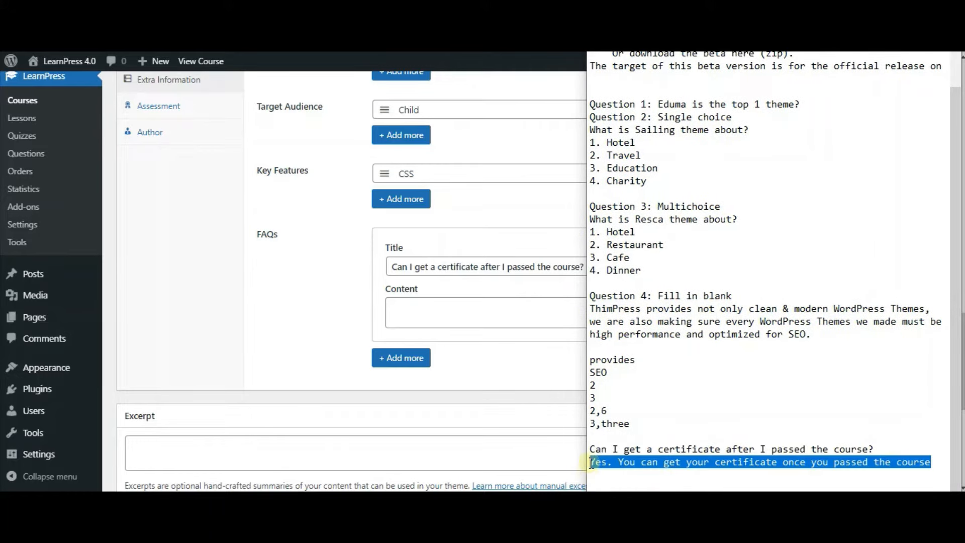
key(ctrl+c)
click(438, 309)
key(ctrl+v)
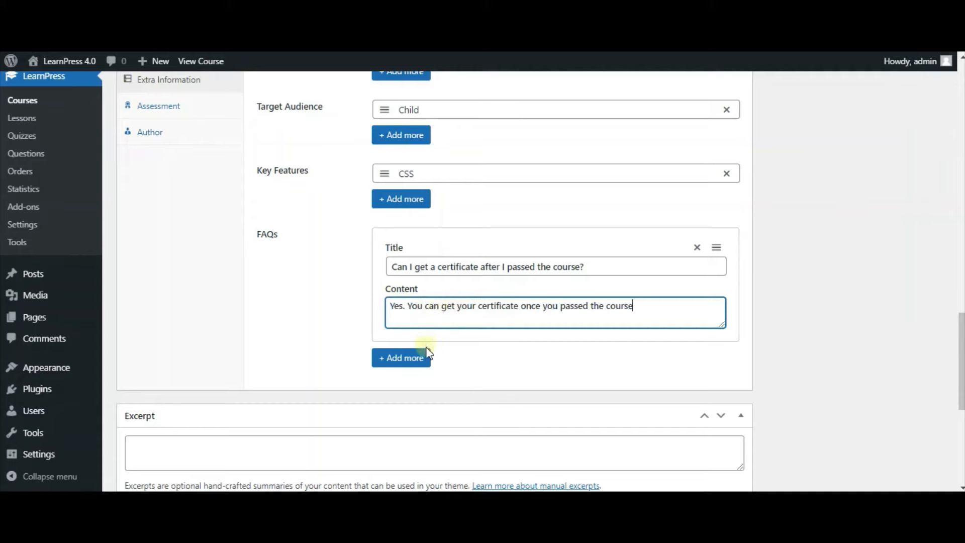
Review the extra information entries and update the course.
scroll(515, 412, up, 7)
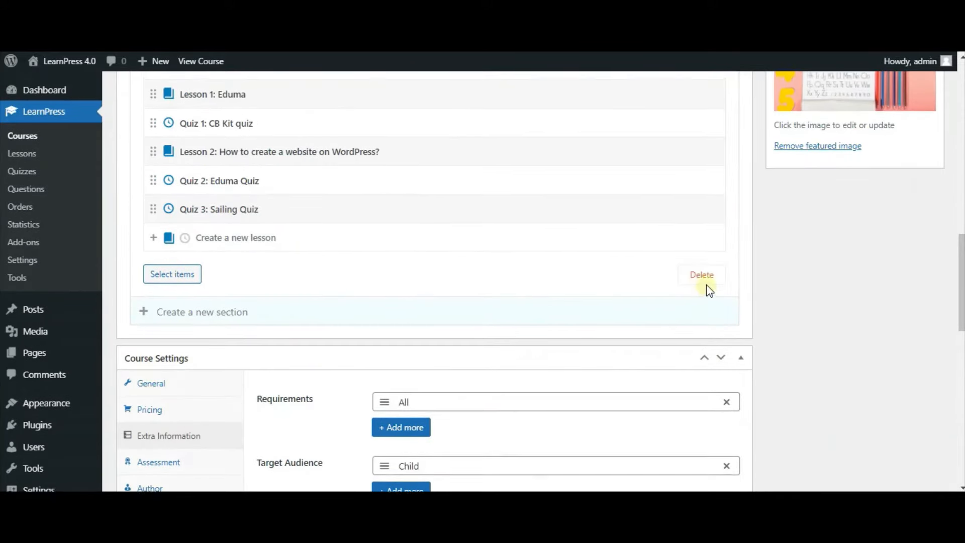
scroll(705, 287, up, 2)
mouse_move(708, 287)
scroll(670, 288, down, 6)
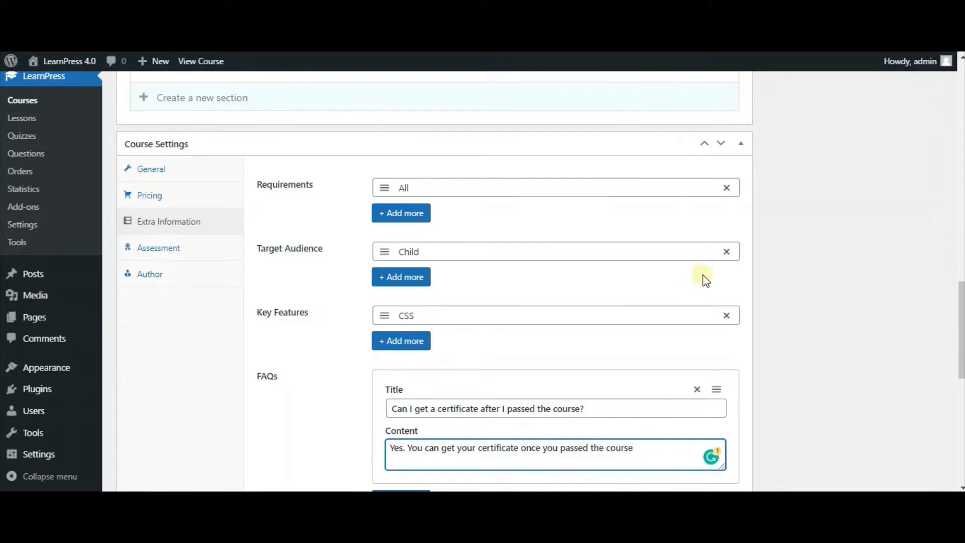
scroll(704, 280, up, 4)
scroll(840, 251, up, 10)
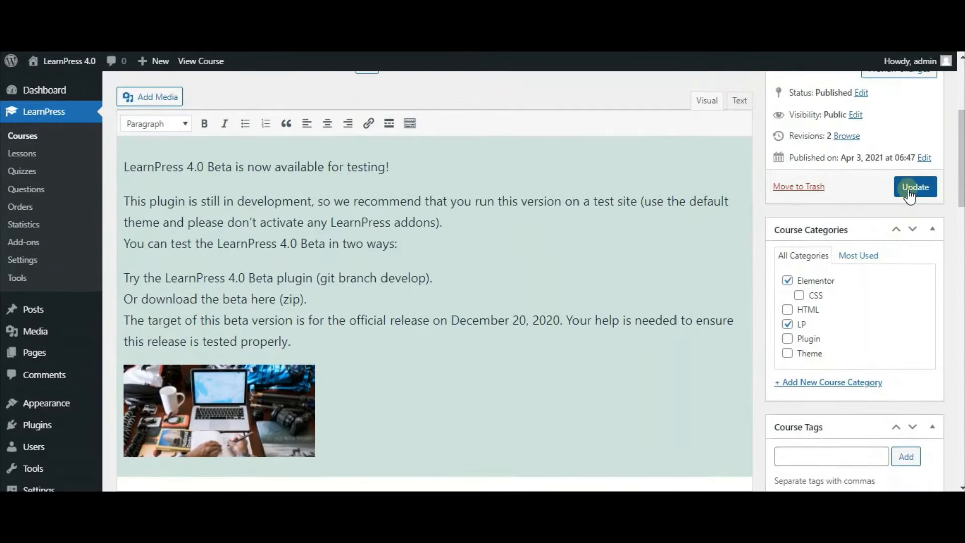
click(913, 189)
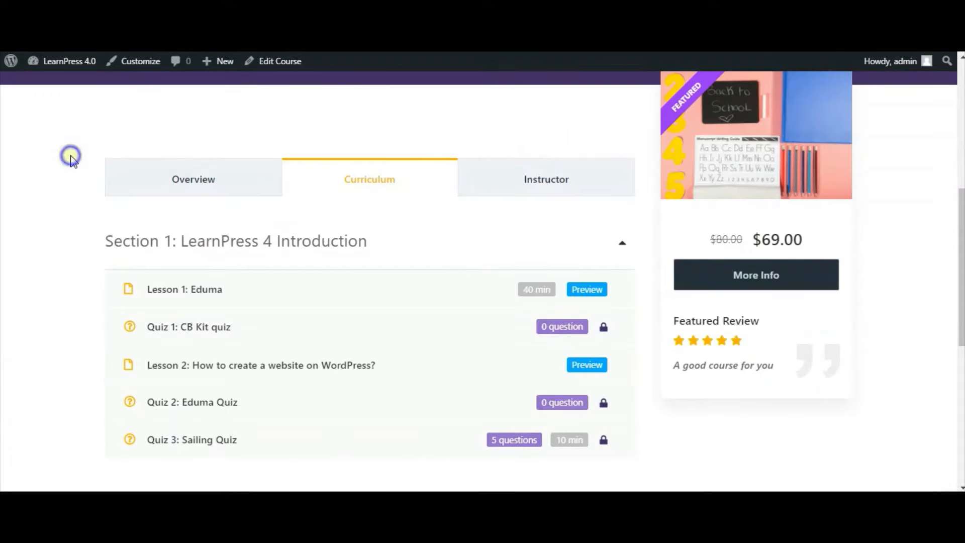
Reload the published course page and expand its requirements, features, target audiences and FAQ entry to check them.
right_click(70, 155)
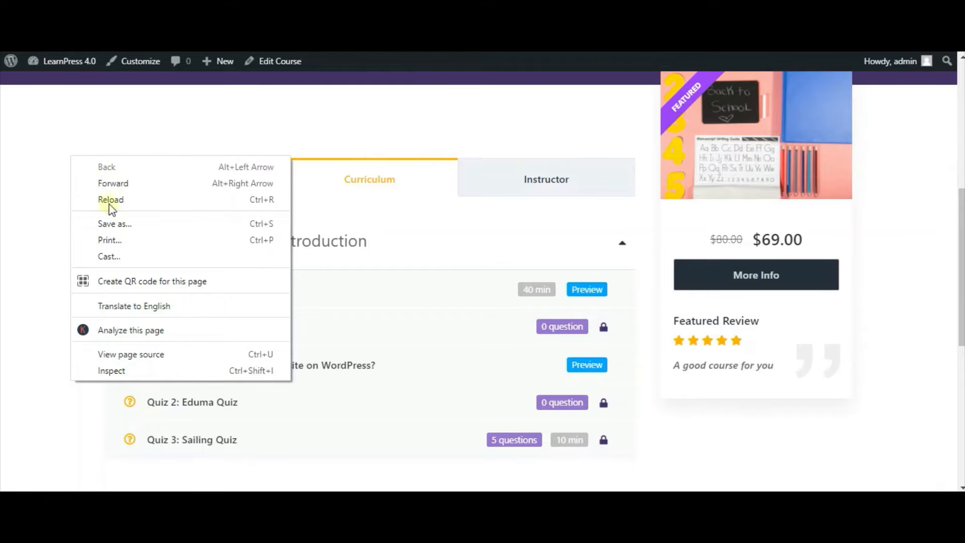
click(107, 200)
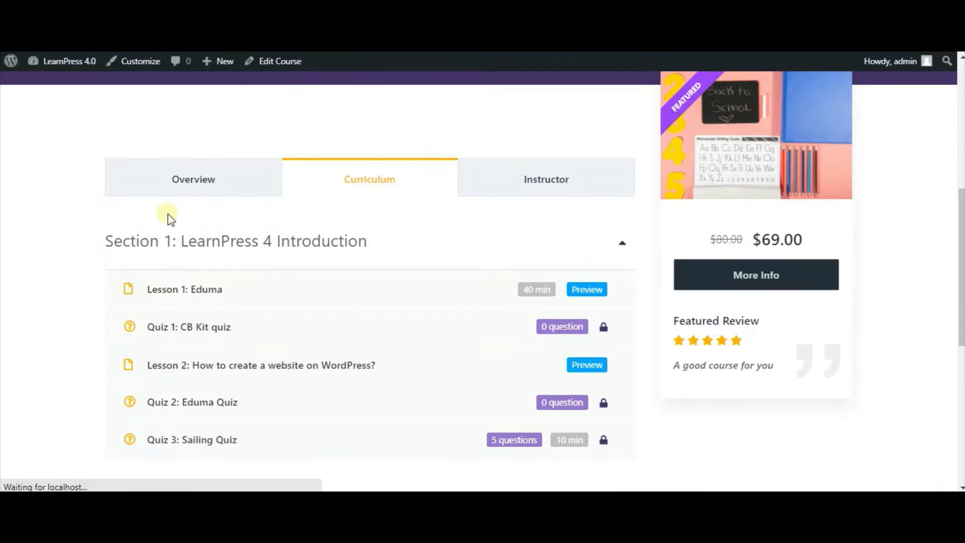
scroll(375, 183, down, 10)
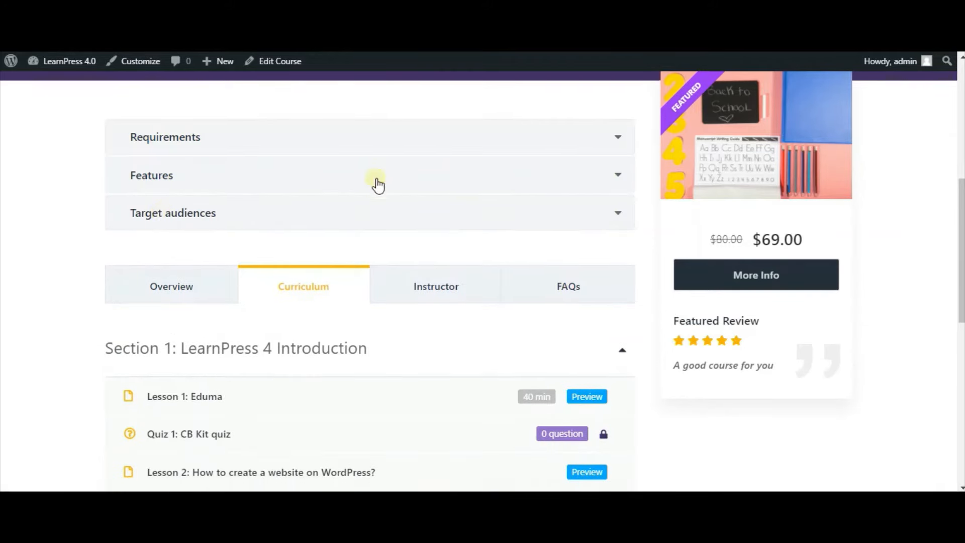
scroll(397, 265, up, 10)
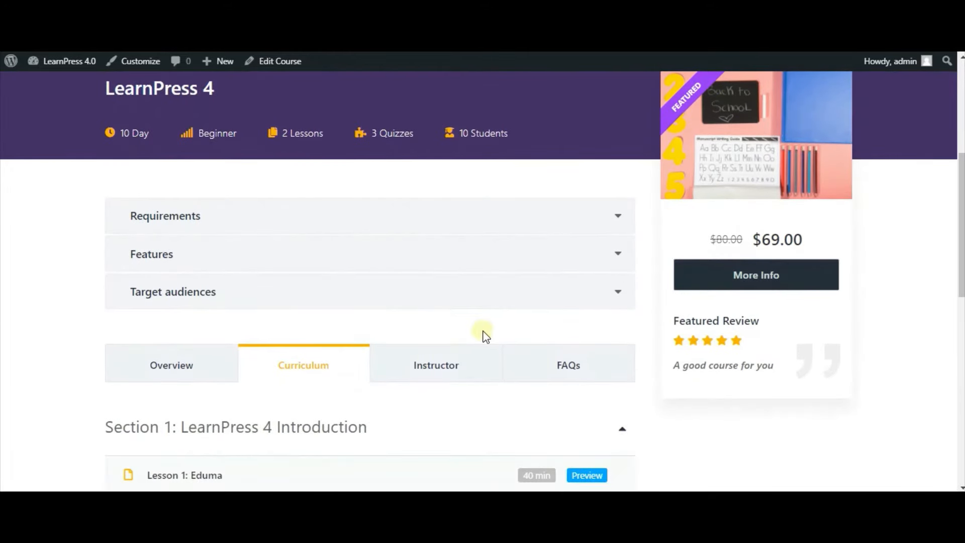
click(189, 216)
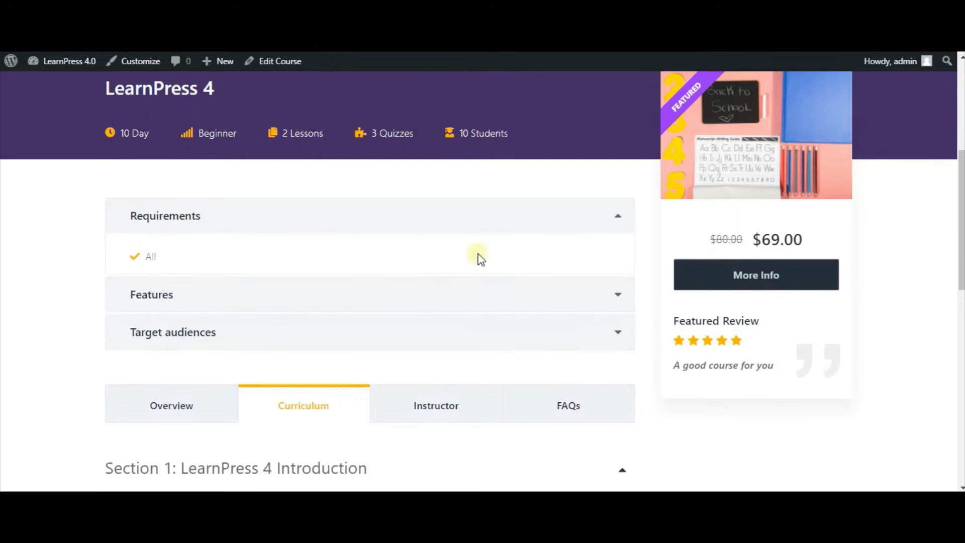
click(404, 292)
scroll(392, 299, down, 1)
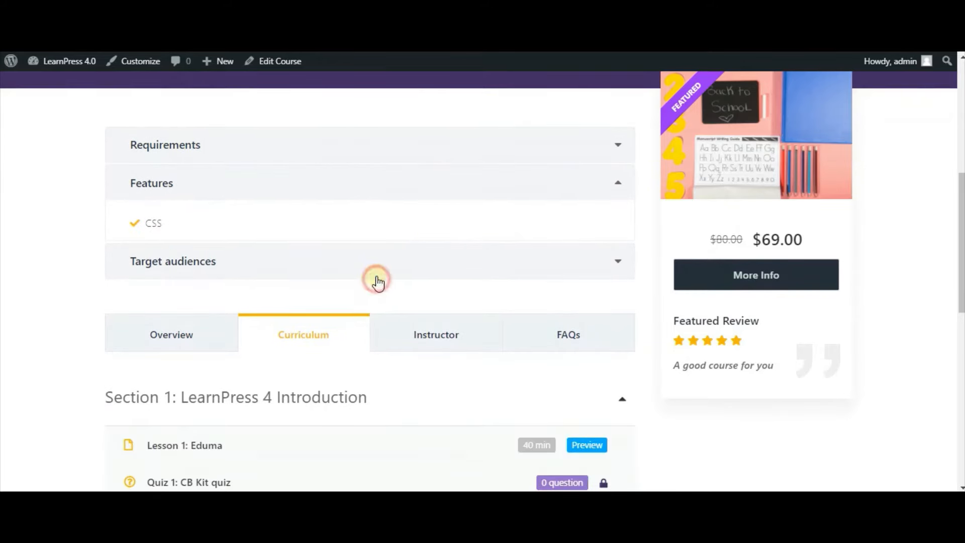
click(379, 258)
click(540, 334)
scroll(558, 345, down, 2)
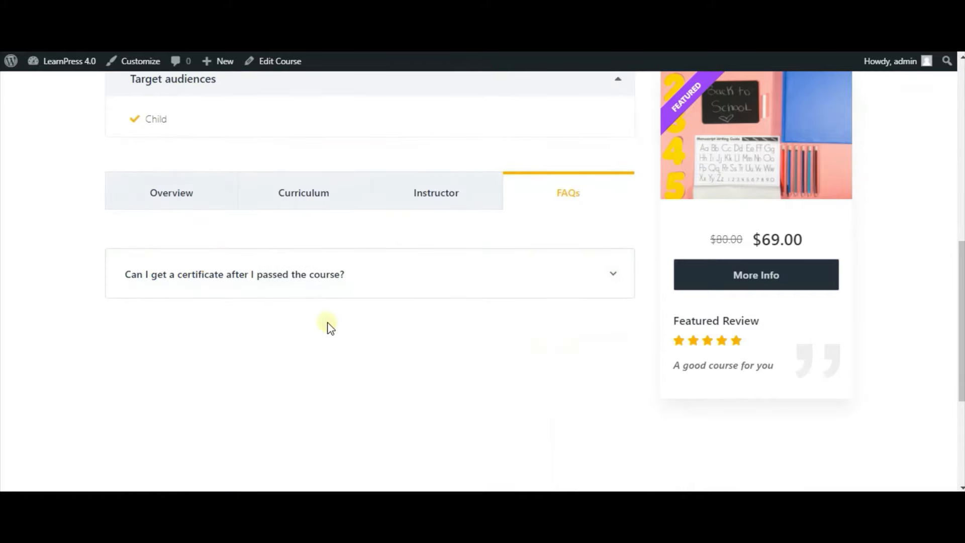
click(502, 291)
scroll(387, 362, up, 3)
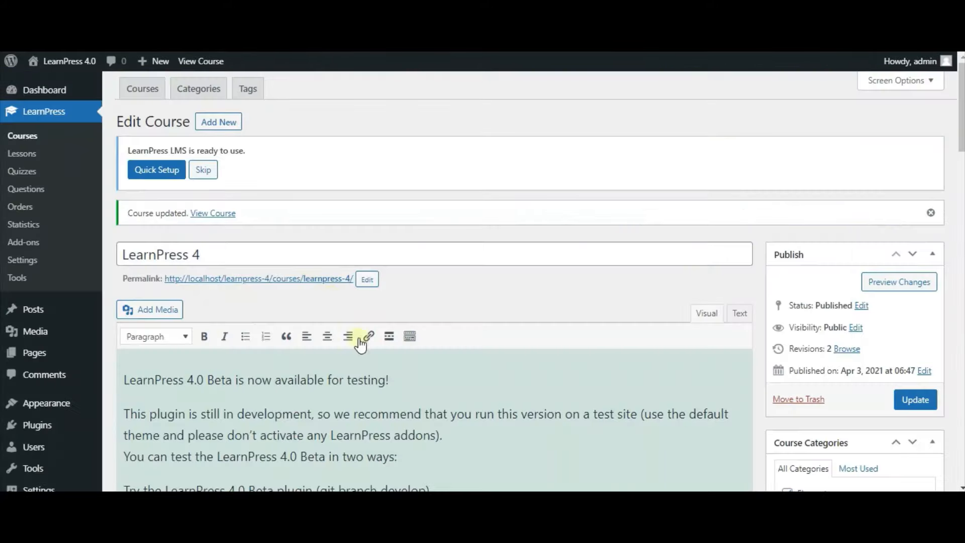
In the course's assessment settings, try evaluation via final quiz results and via quizzes passed, and select evaluation via questions.
scroll(357, 159, down, 15)
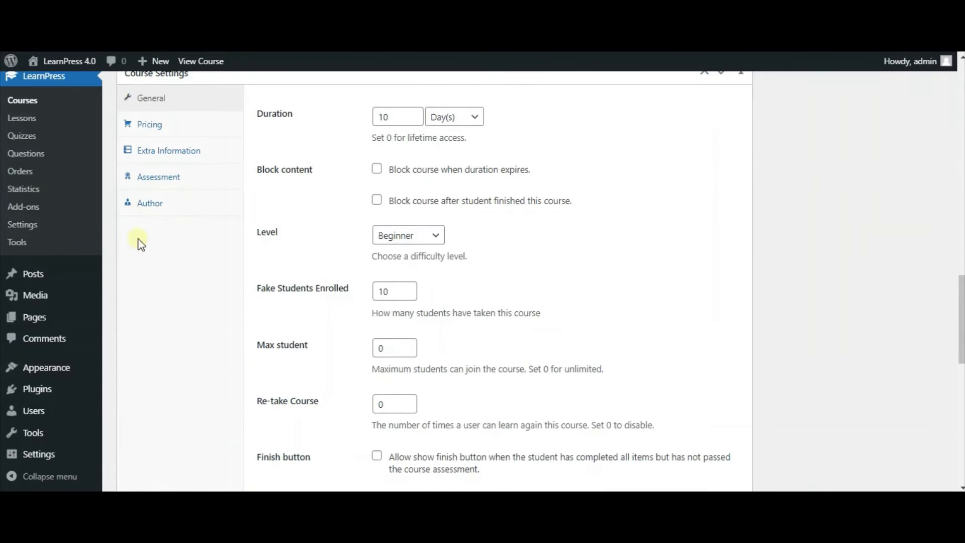
click(162, 185)
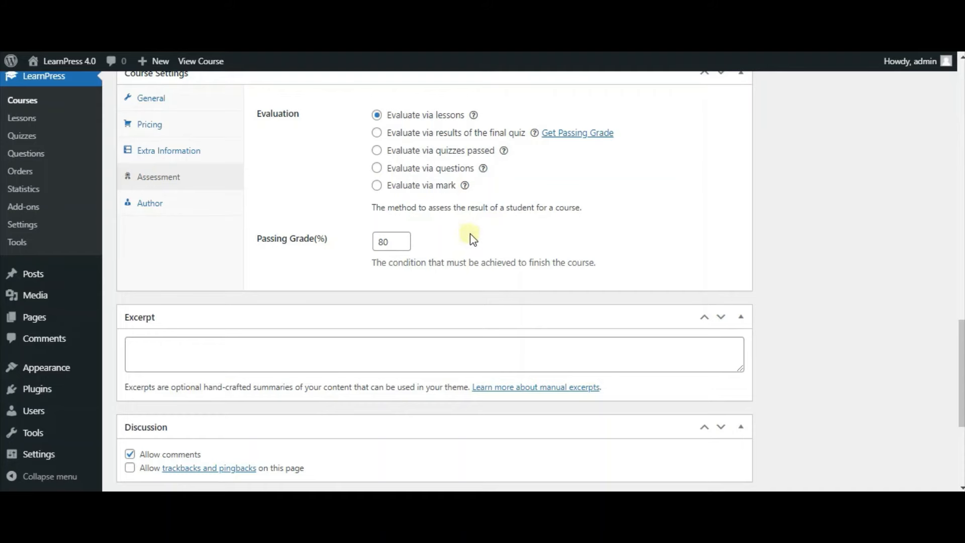
scroll(473, 240, up, 2)
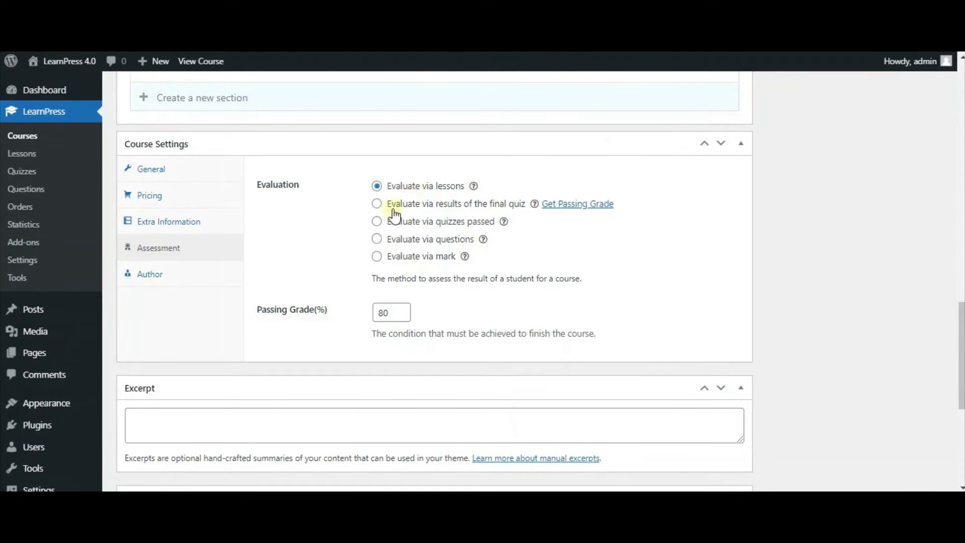
click(376, 204)
click(376, 222)
click(377, 236)
mouse_move(475, 194)
Set the course's author to Teacher 1 and update the course.
click(182, 276)
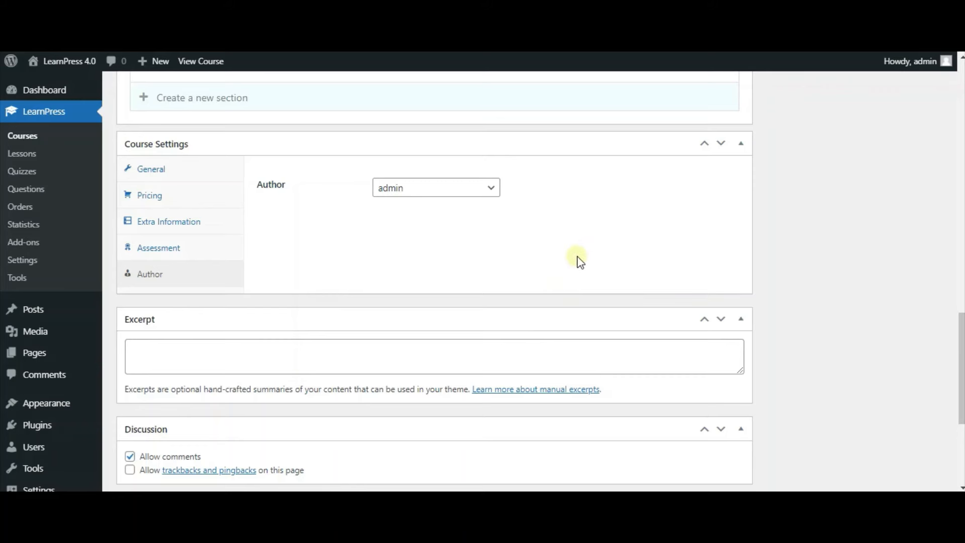
click(457, 193)
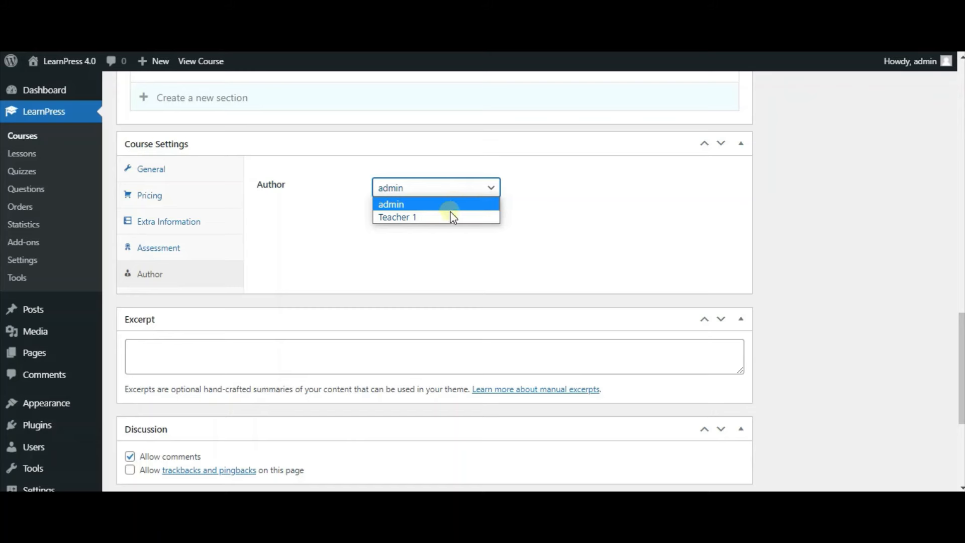
click(450, 216)
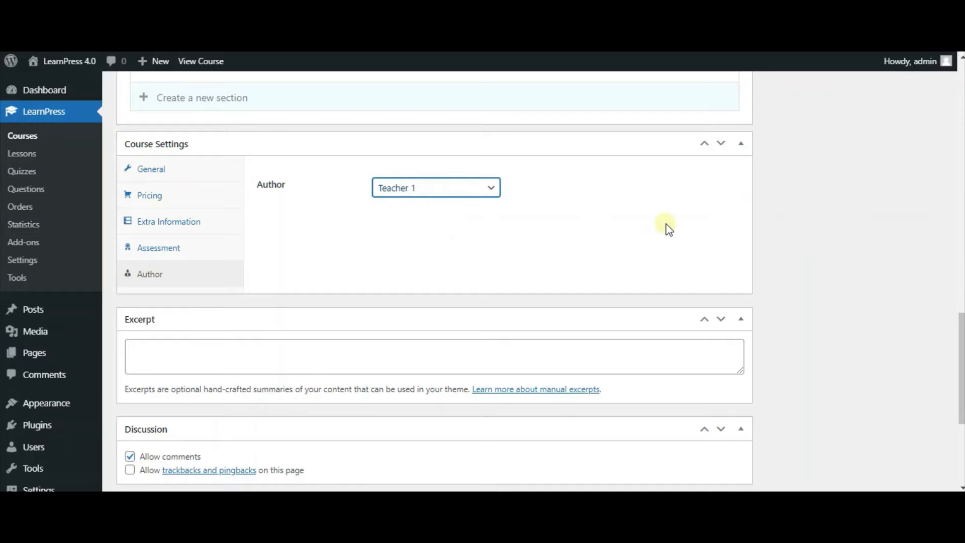
scroll(665, 226, up, 15)
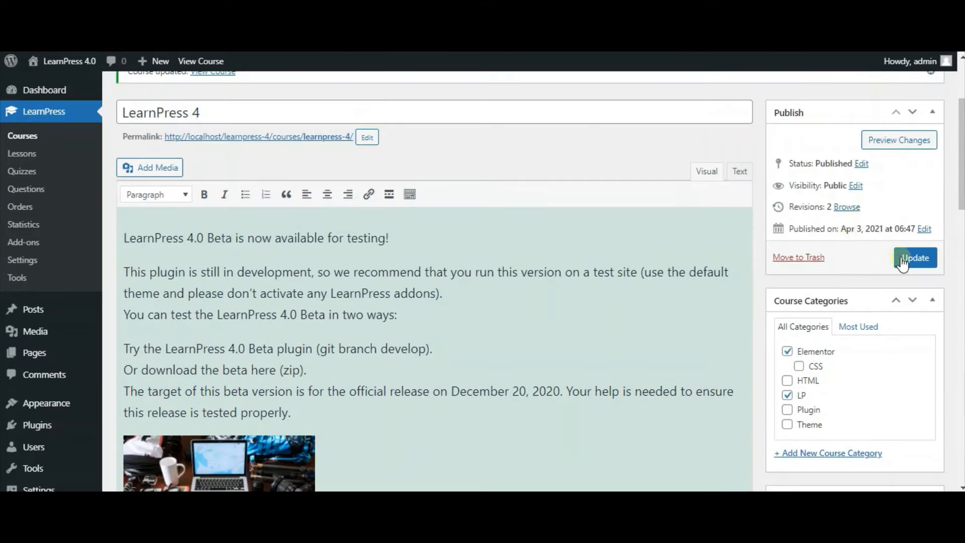
click(913, 242)
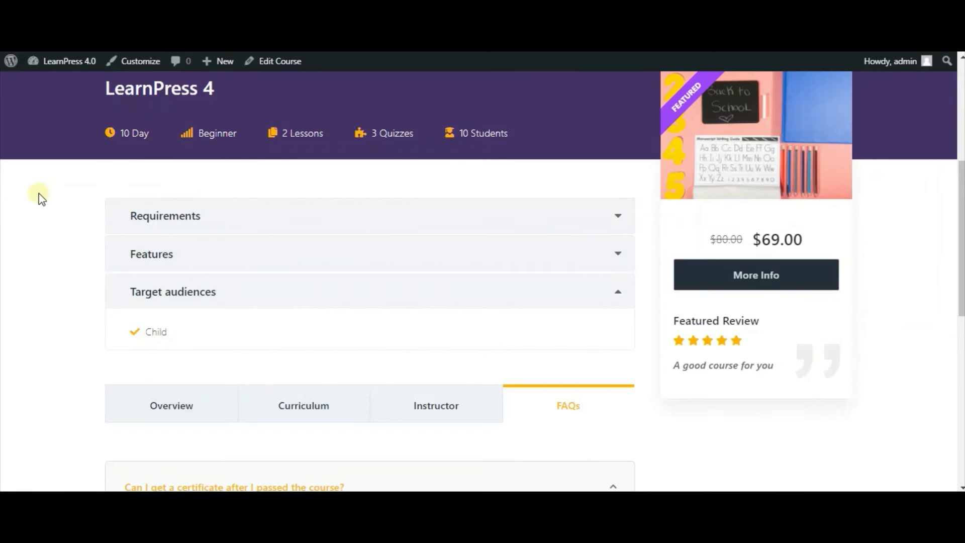
Reload the published course page and check the instructor shown above the course title.
right_click(39, 193)
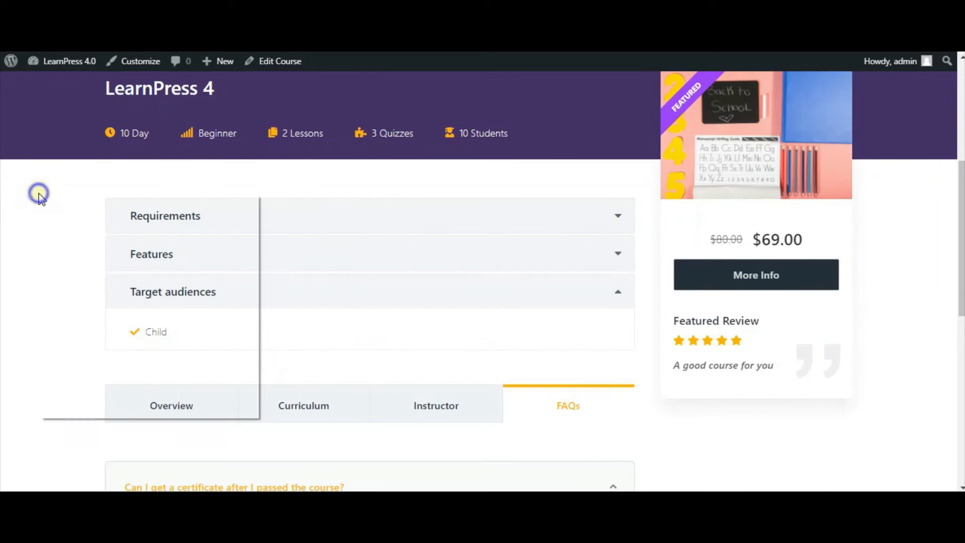
click(85, 241)
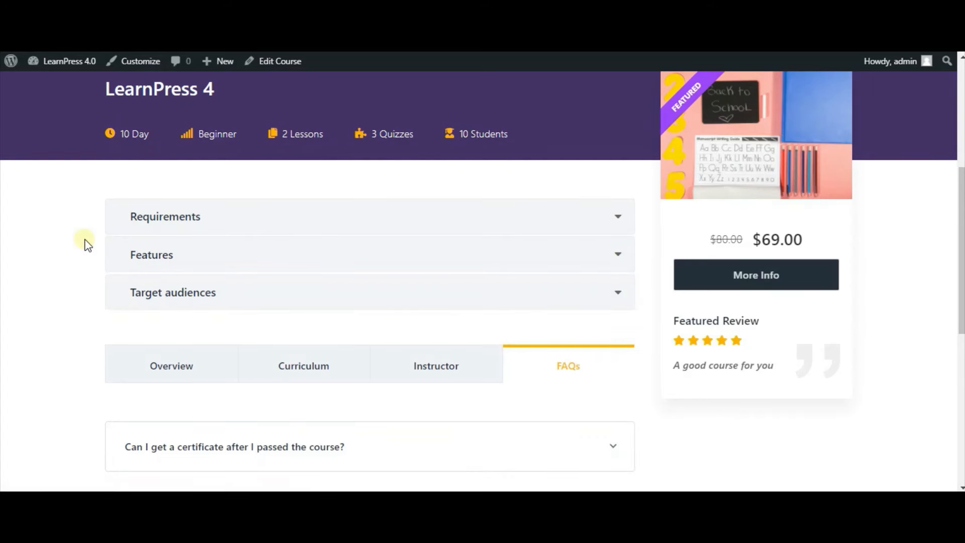
scroll(140, 254, up, 2)
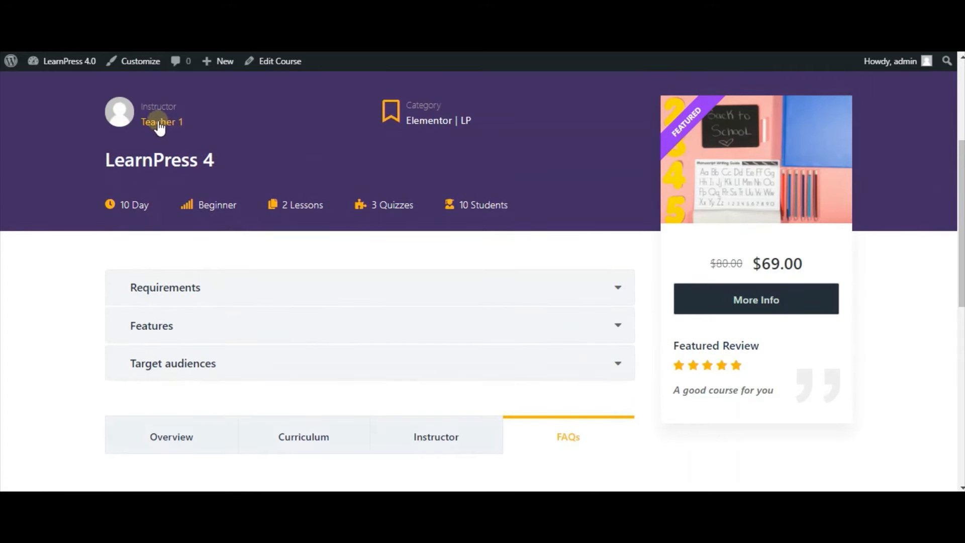